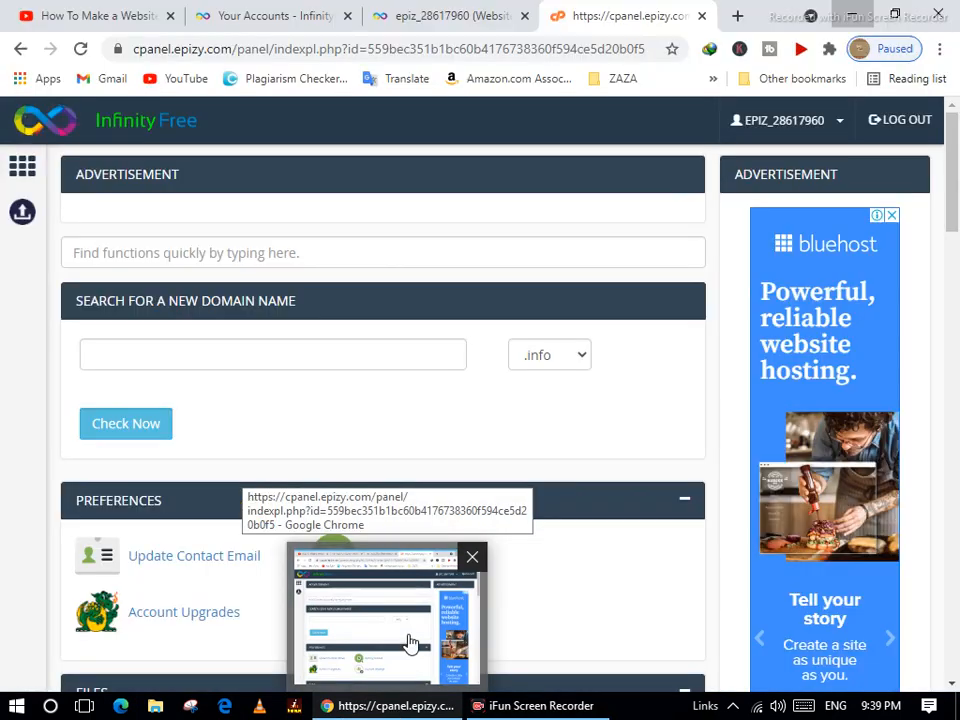
Bring the InfinityFree control panel to the front and scroll down to its Software section.
left_click(405, 668)
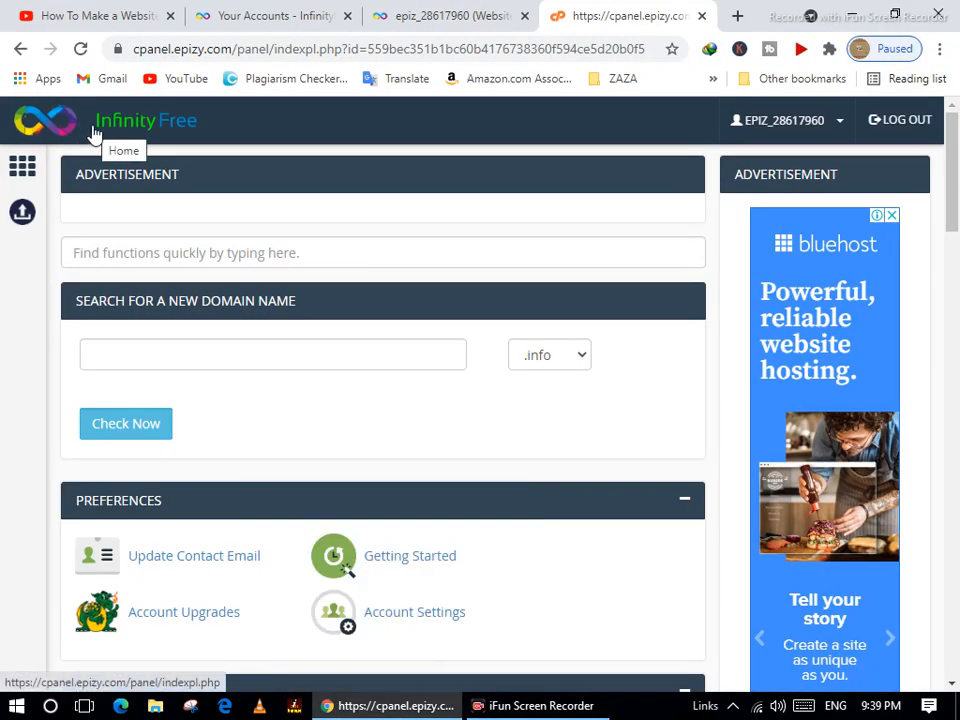
scroll(298, 428, "down", 2)
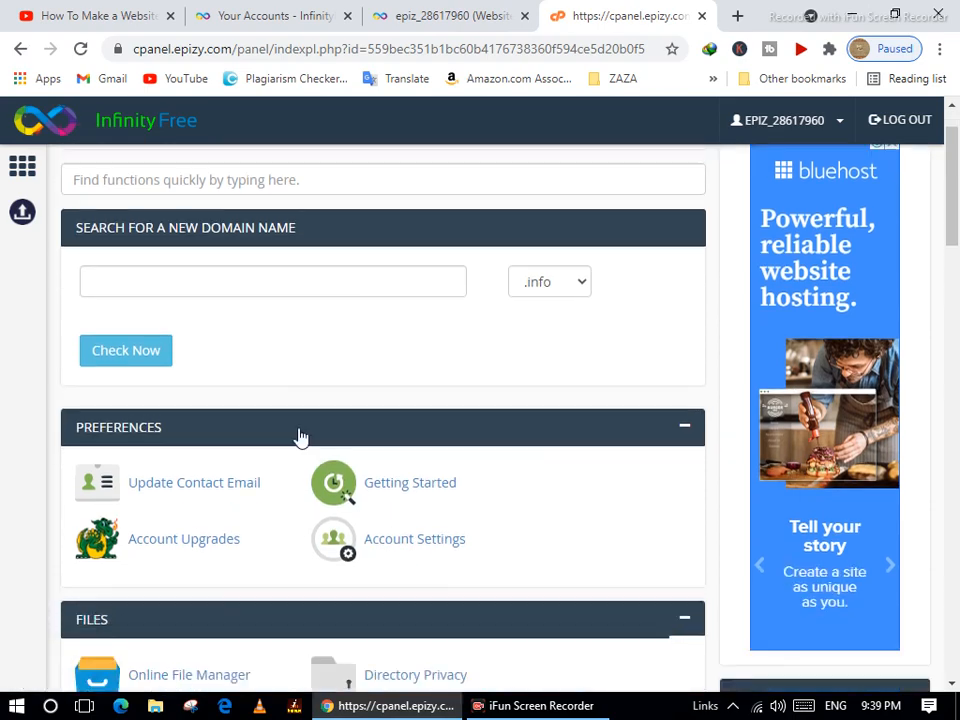
scroll(298, 437, "down", 3)
scroll(221, 411, "up", 4)
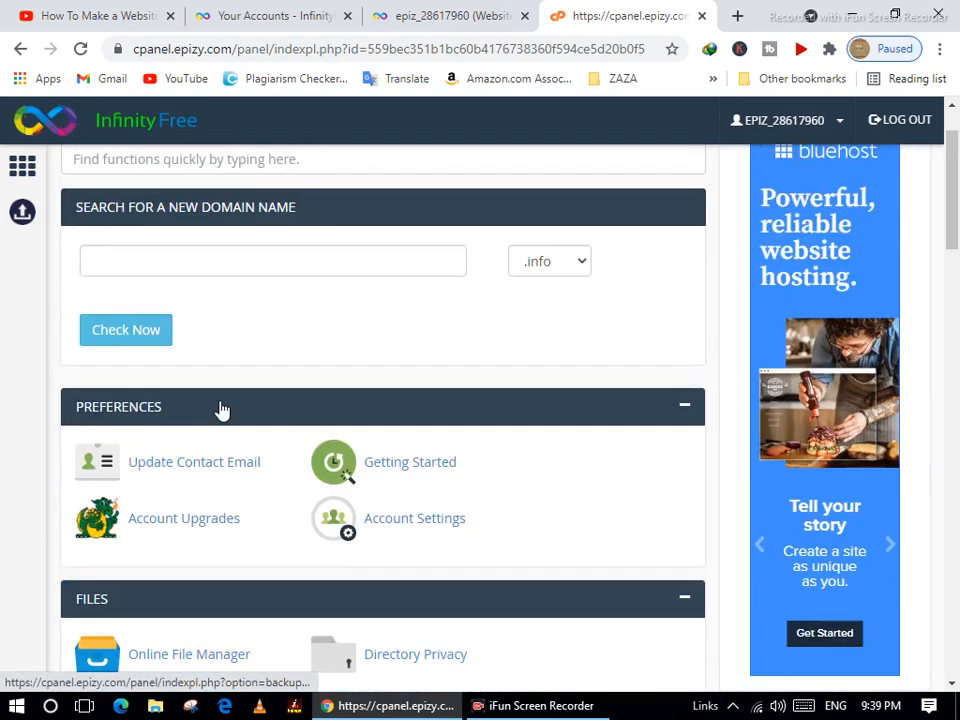
scroll(220, 401, "down", 3)
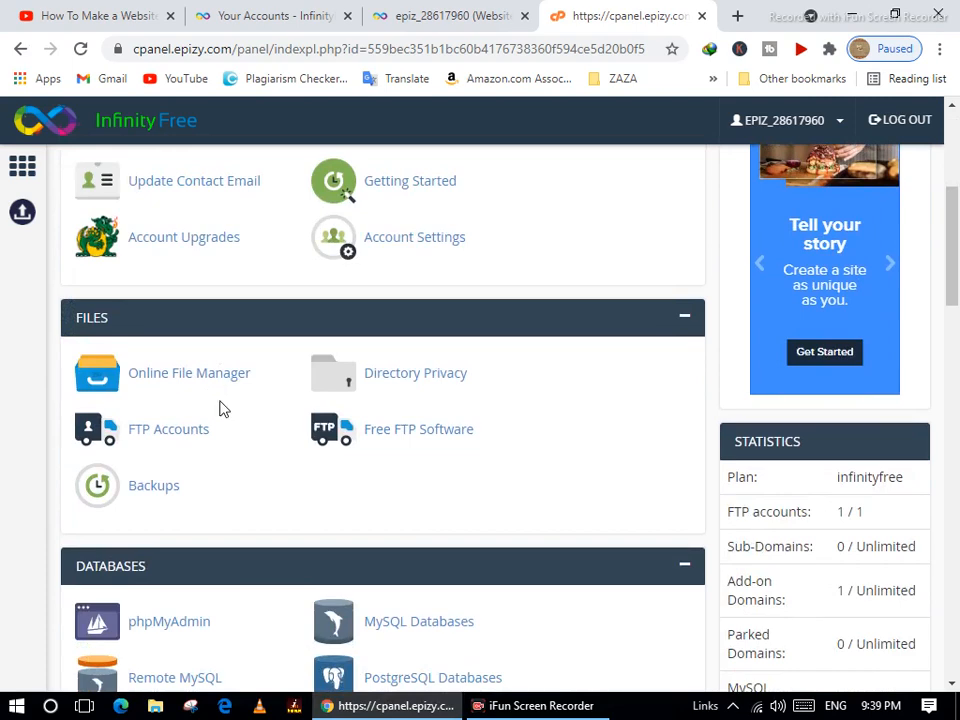
scroll(221, 407, "up", 4)
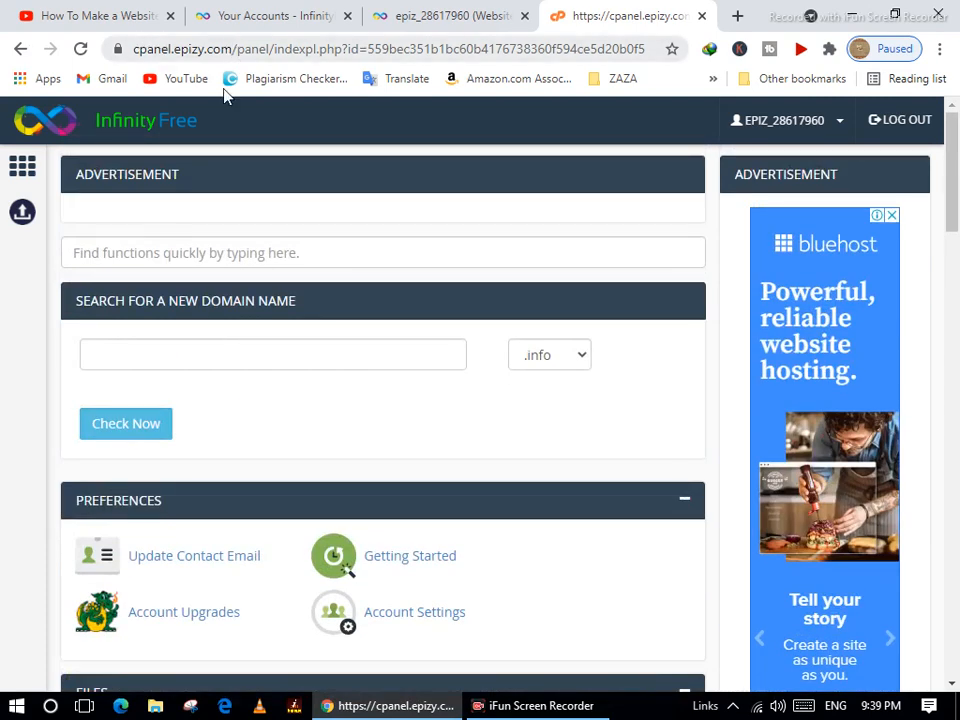
scroll(328, 281, "down", 6)
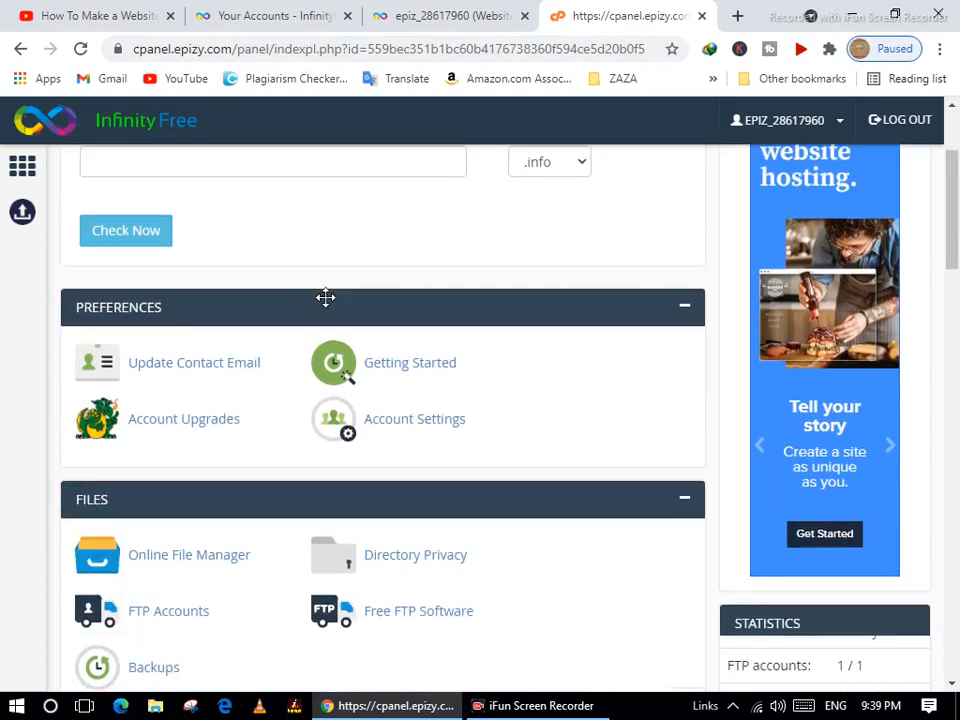
scroll(326, 305, "down", 6)
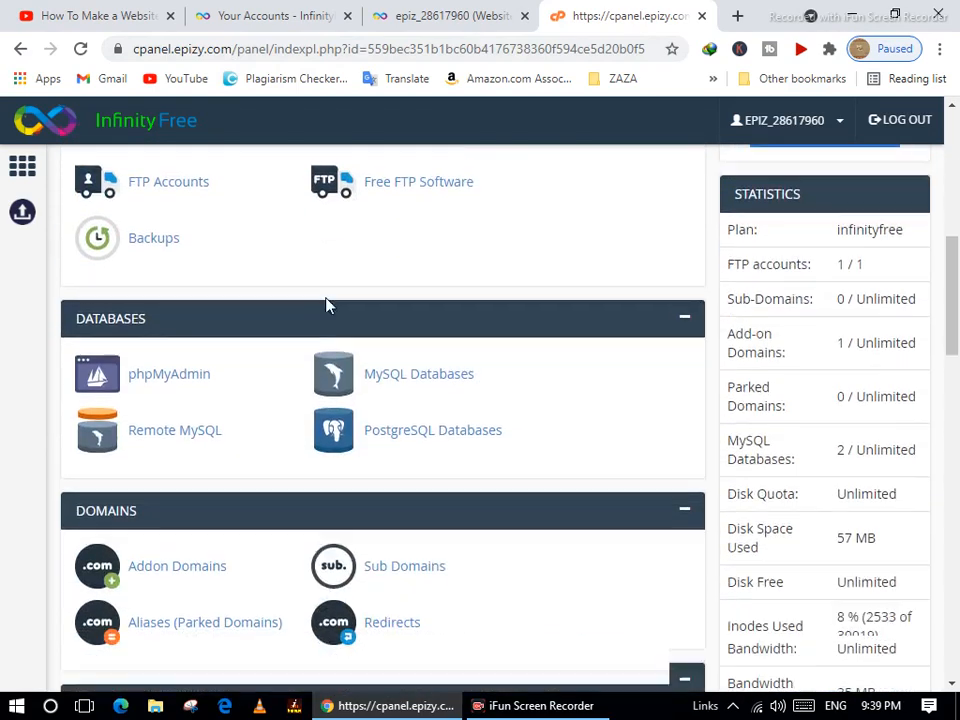
scroll(326, 300, "down", 4)
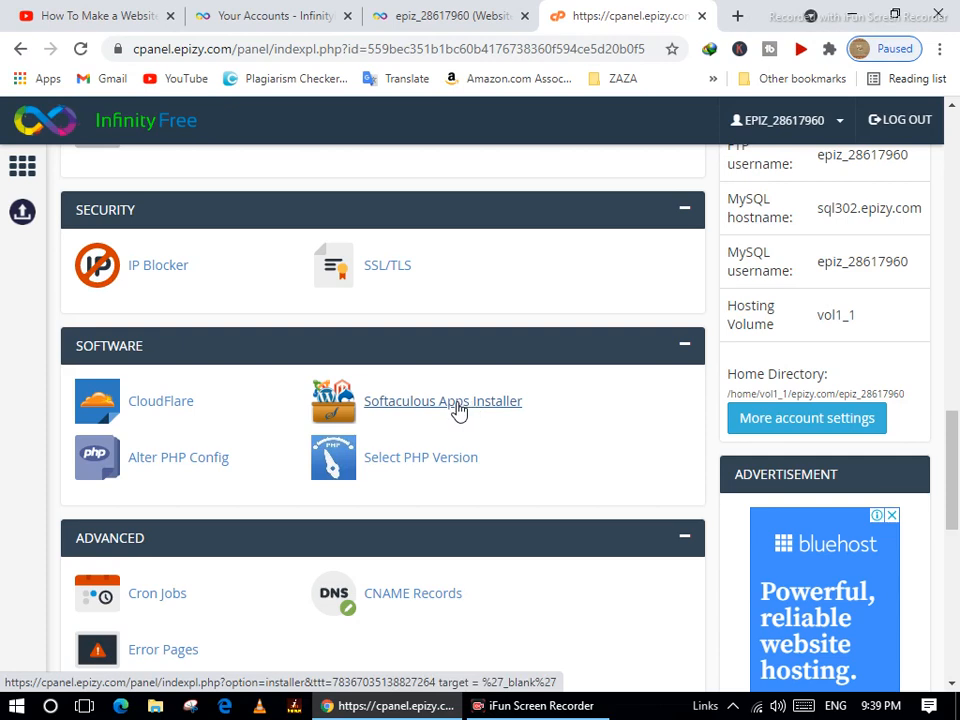
Launch Softaculous and start a WordPress 5.7.2 install, scrolling down to Site Settings.
left_click(457, 408)
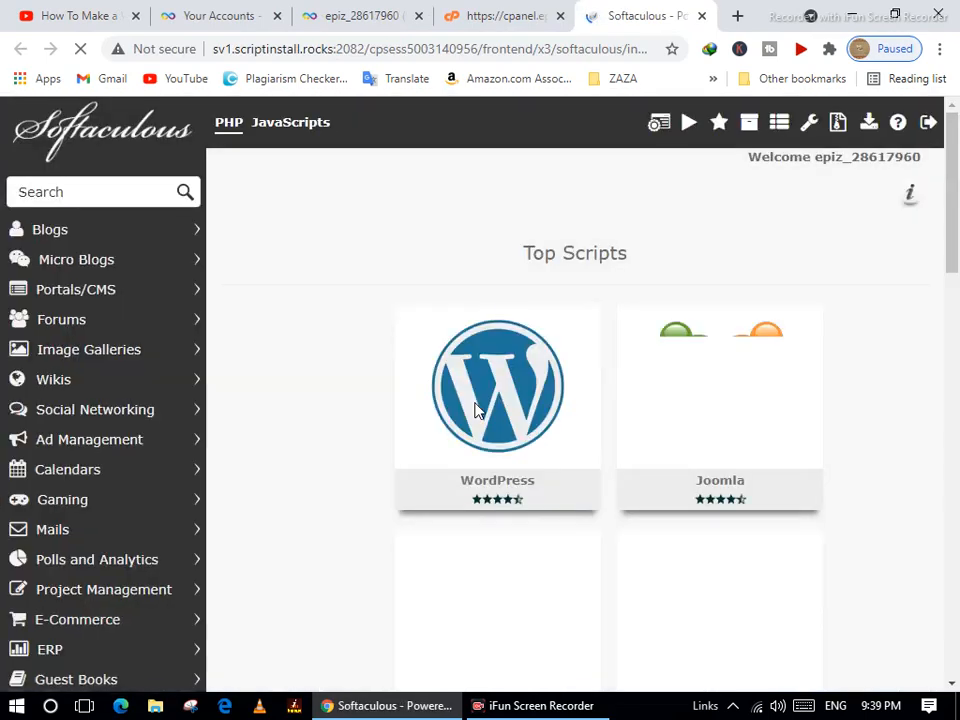
mouse_move(415, 443)
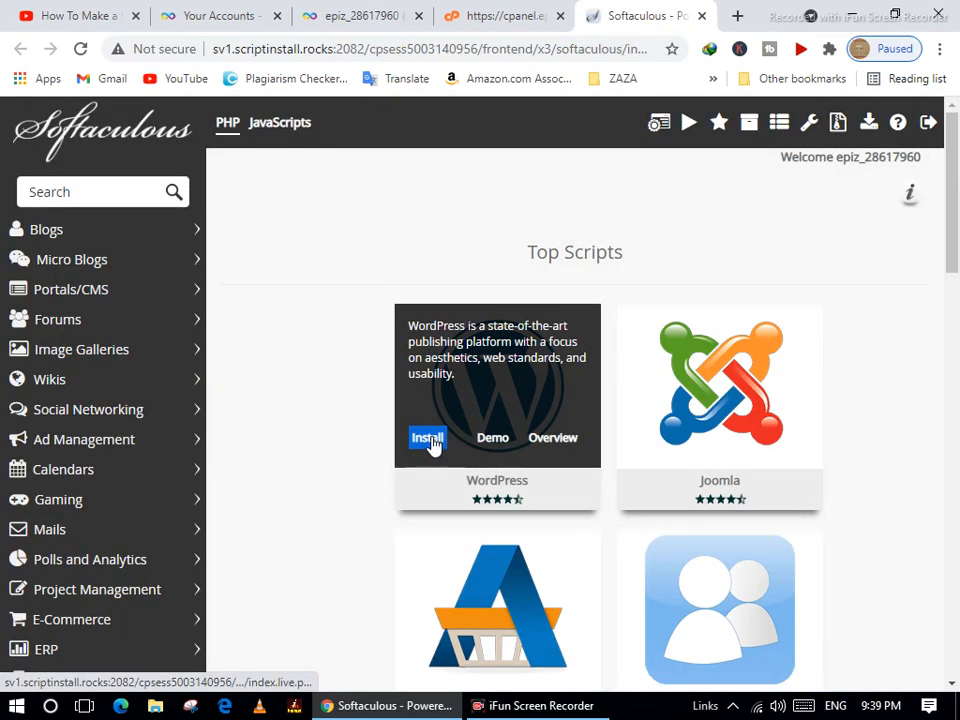
left_click(430, 441)
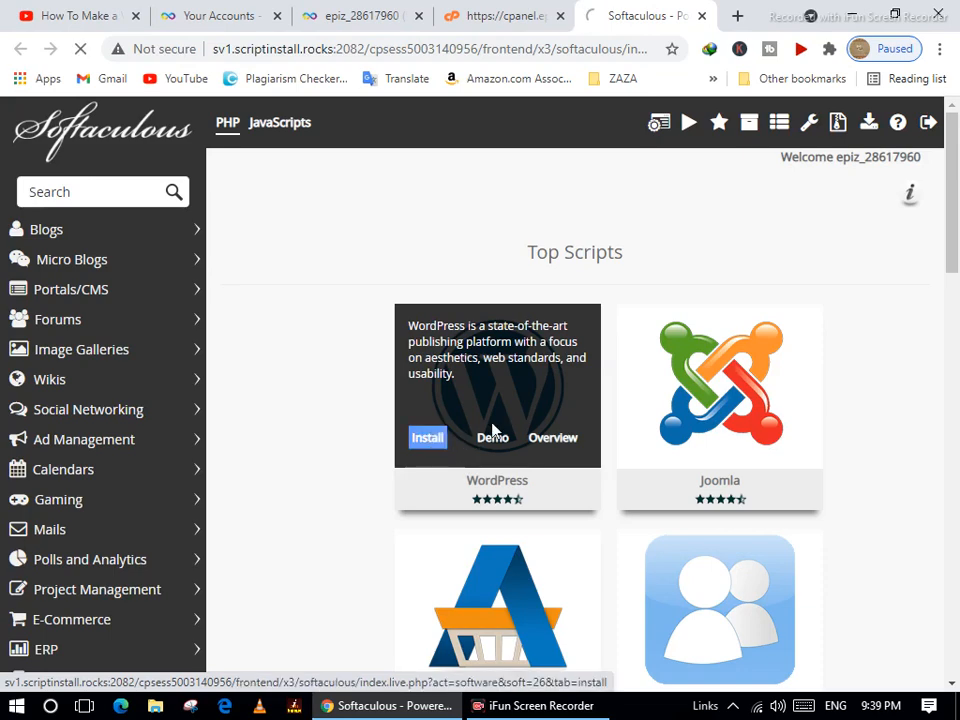
scroll(600, 460, "down", 3)
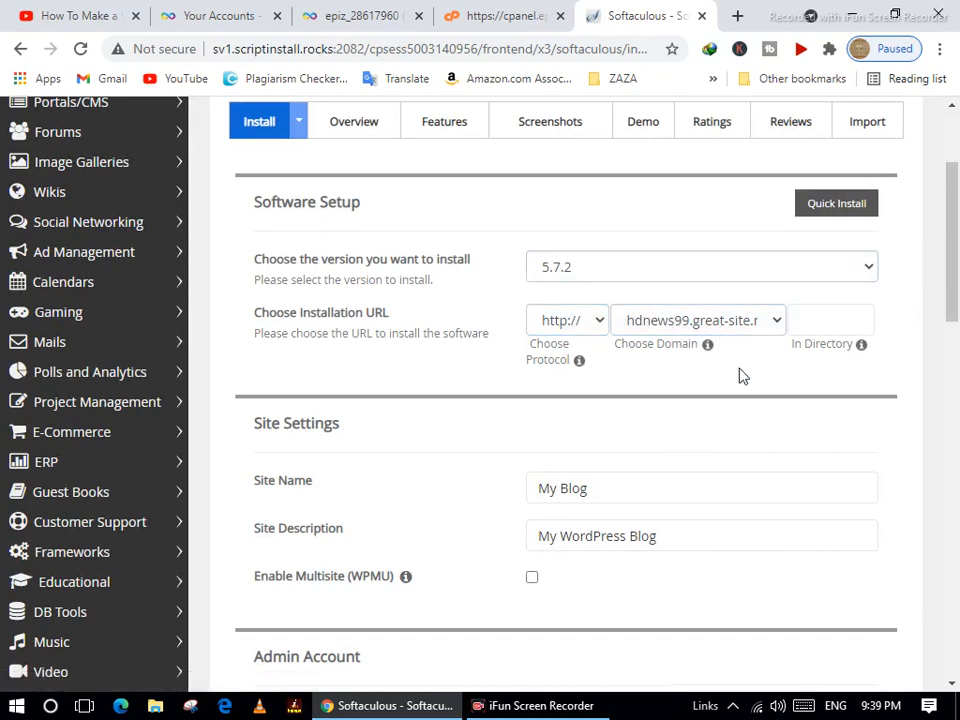
scroll(741, 377, "down", 3)
Replace the default site name with HD NEWS 99 and clear the site description.
left_click_drag(604, 306, 523, 304)
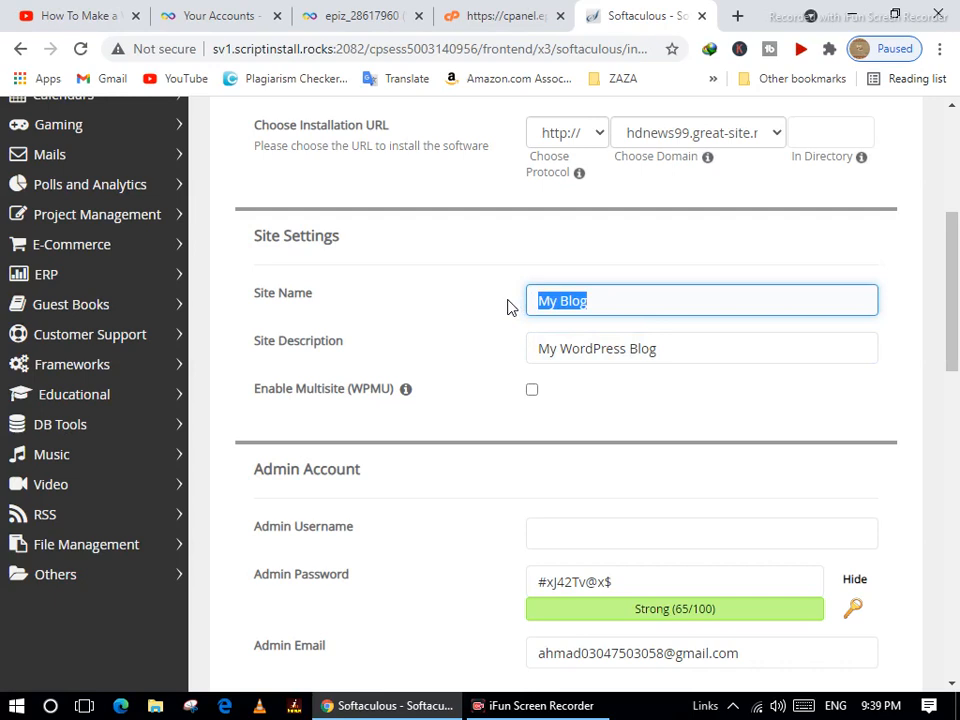
type("HD")
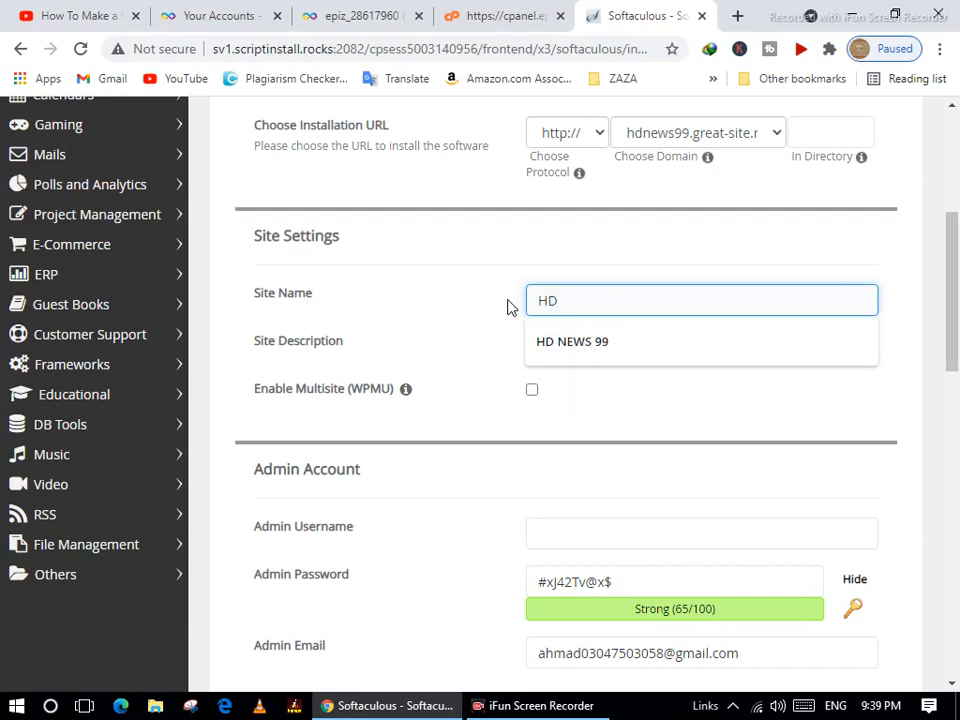
key("Down")
key("Return")
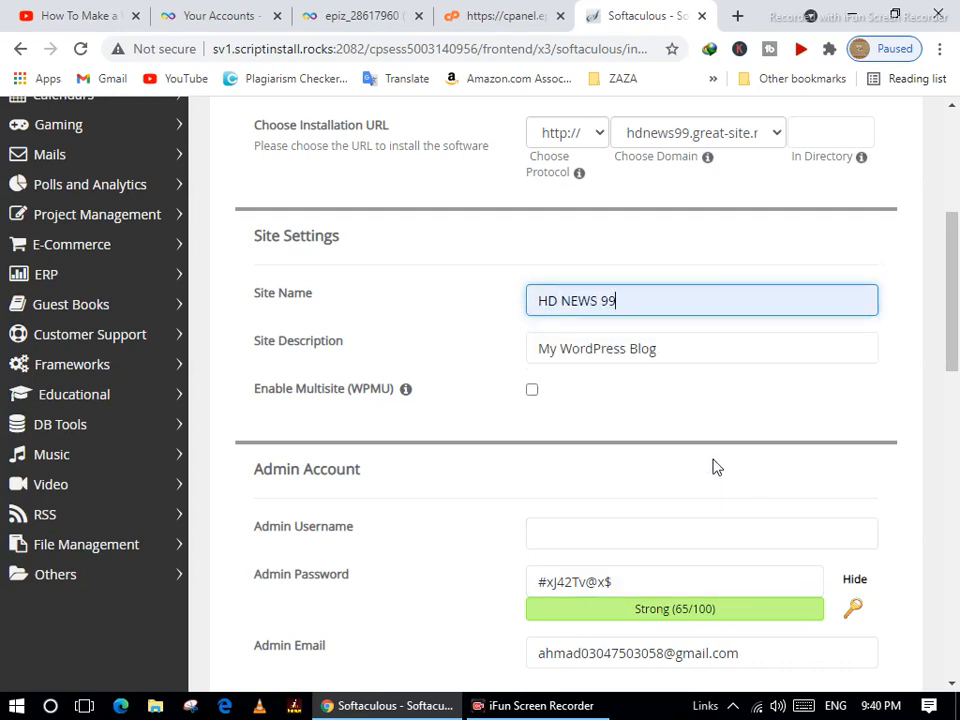
left_click(679, 346)
triple_click(553, 346)
key("BackSpace")
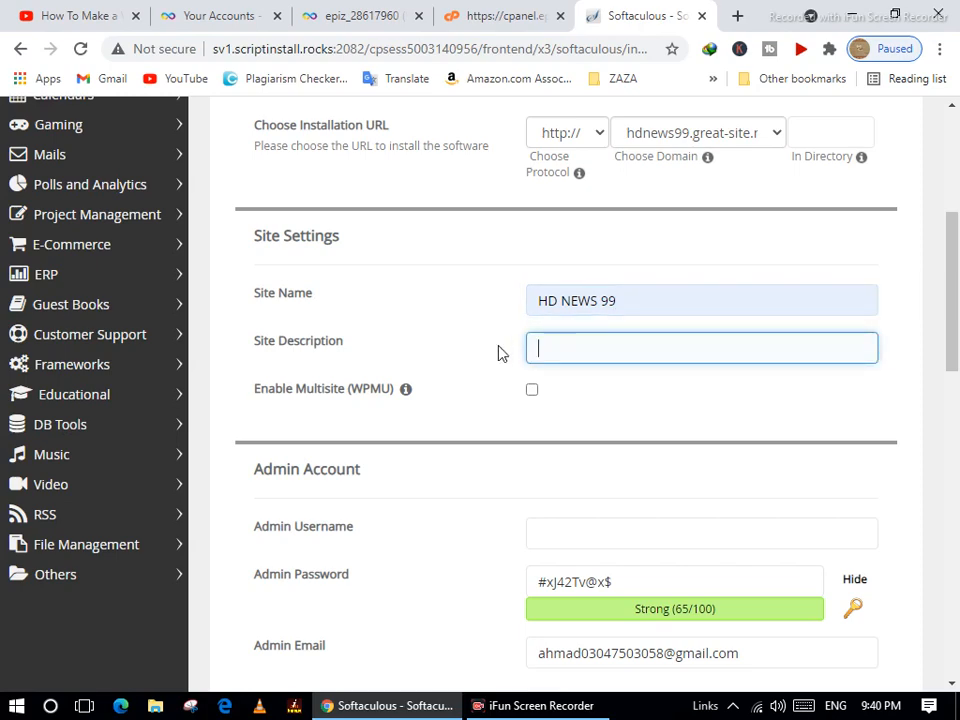
Set the admin username to admin and enter a new, masked admin password.
scroll(500, 450, "down", 2)
left_click(568, 339)
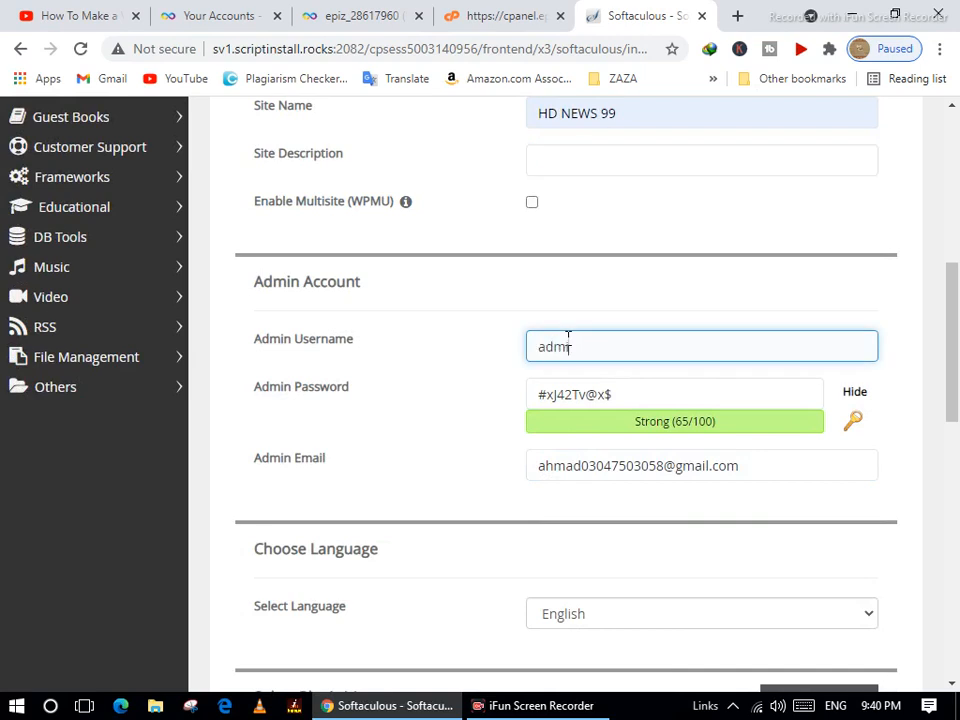
type("admin")
left_click(626, 390)
left_click_drag(626, 390, 517, 380)
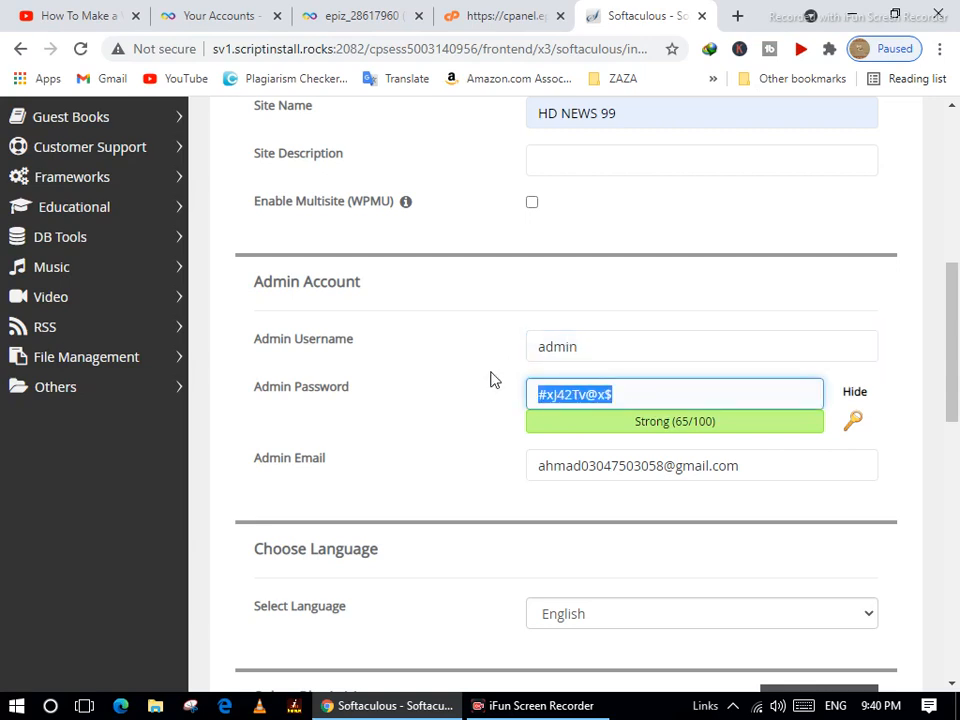
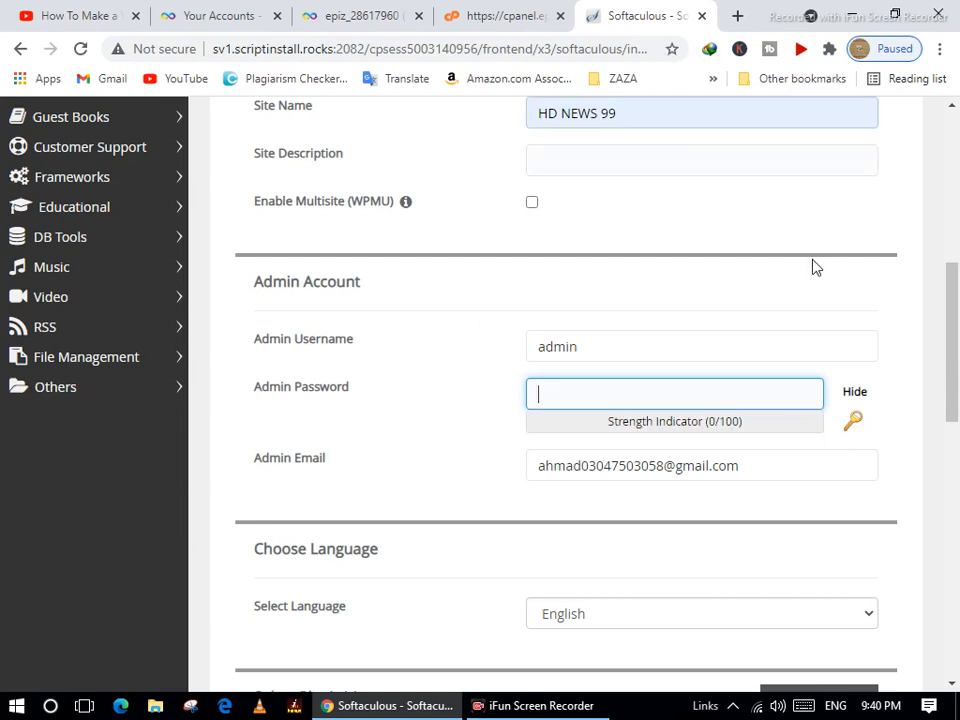
left_click(852, 393)
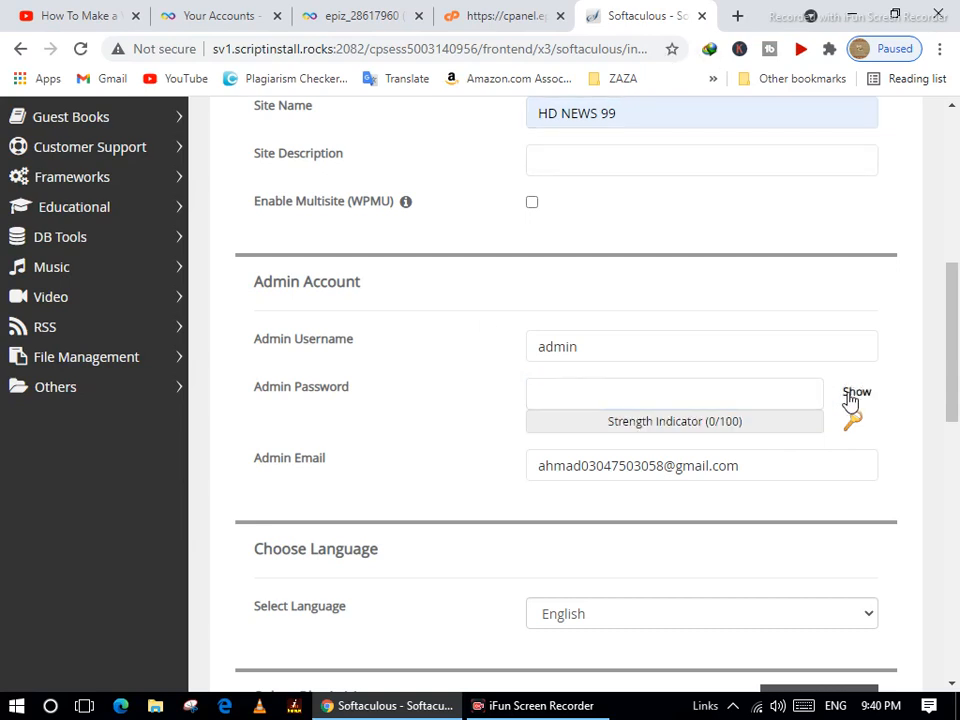
left_click(546, 394)
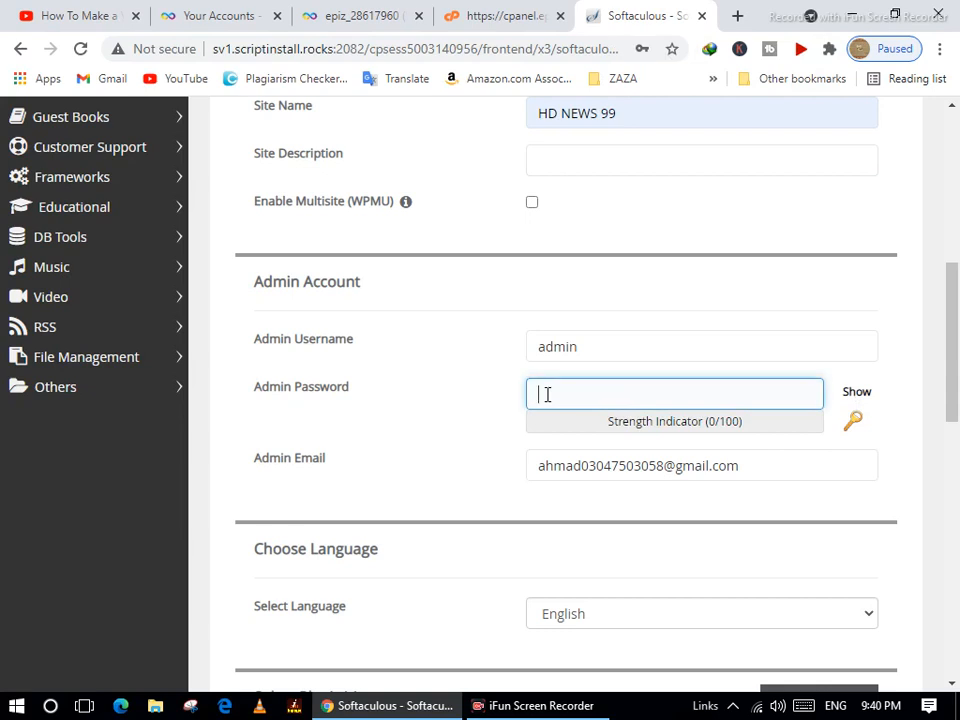
type("ad")
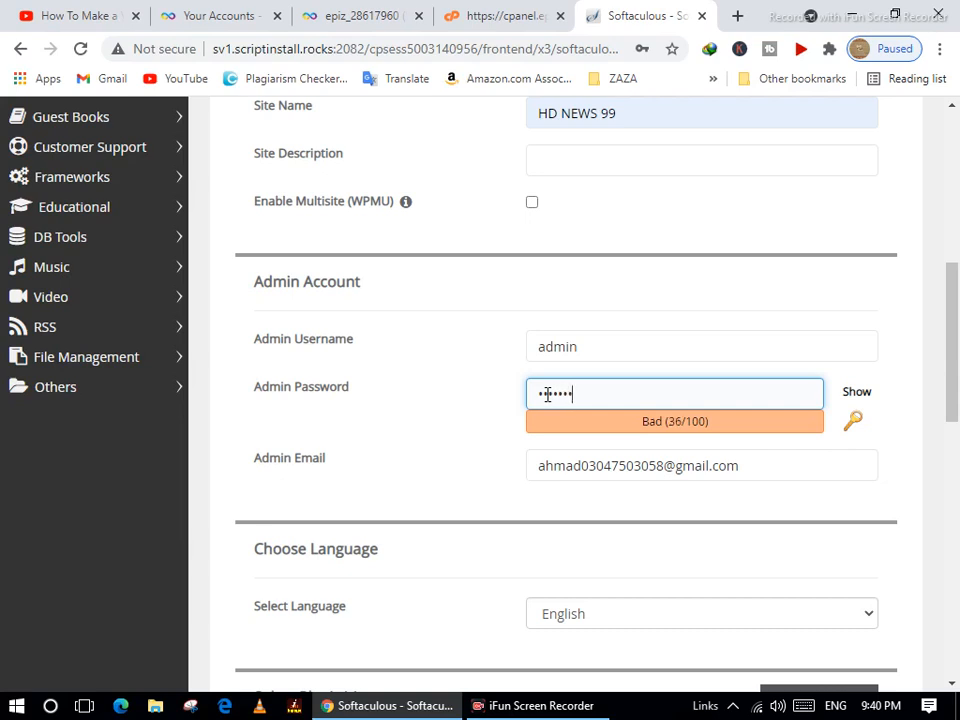
key("BackSpace")
key("BackSpace")
key("BackSpace")
key("BackSpace")
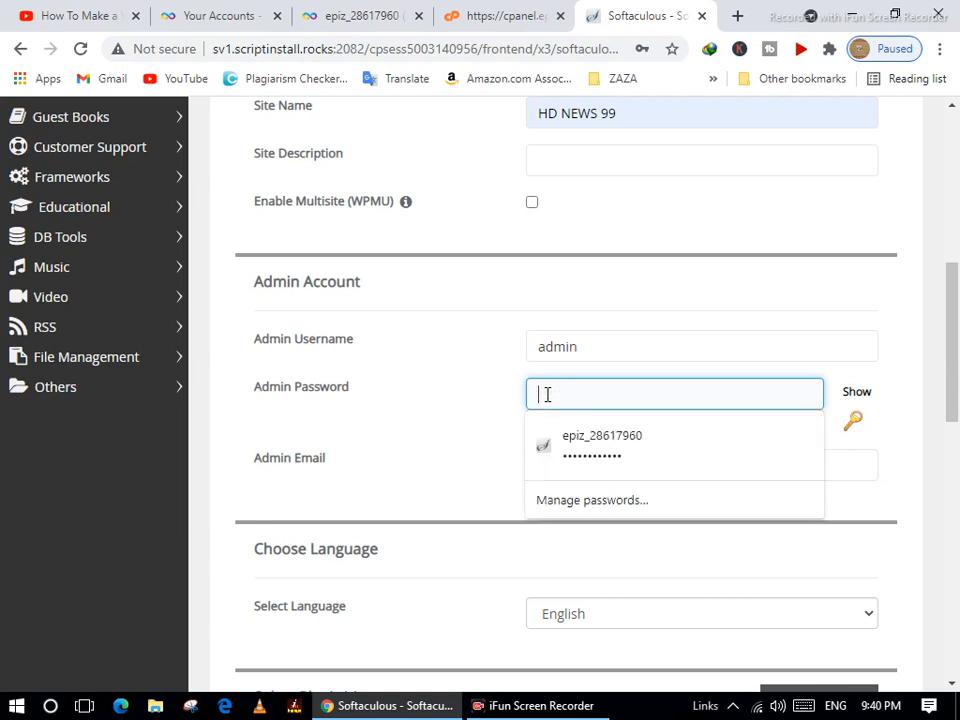
type("a••••••")
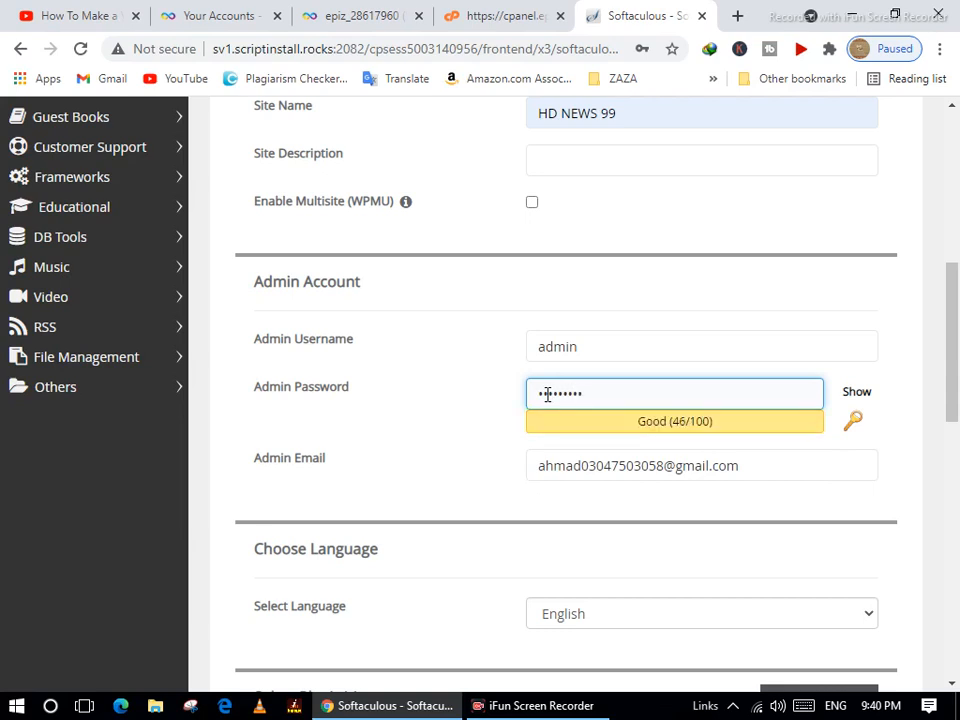
Submit the WordPress install, which is rejected because Site Description is empty.
scroll(679, 446, "down", 3)
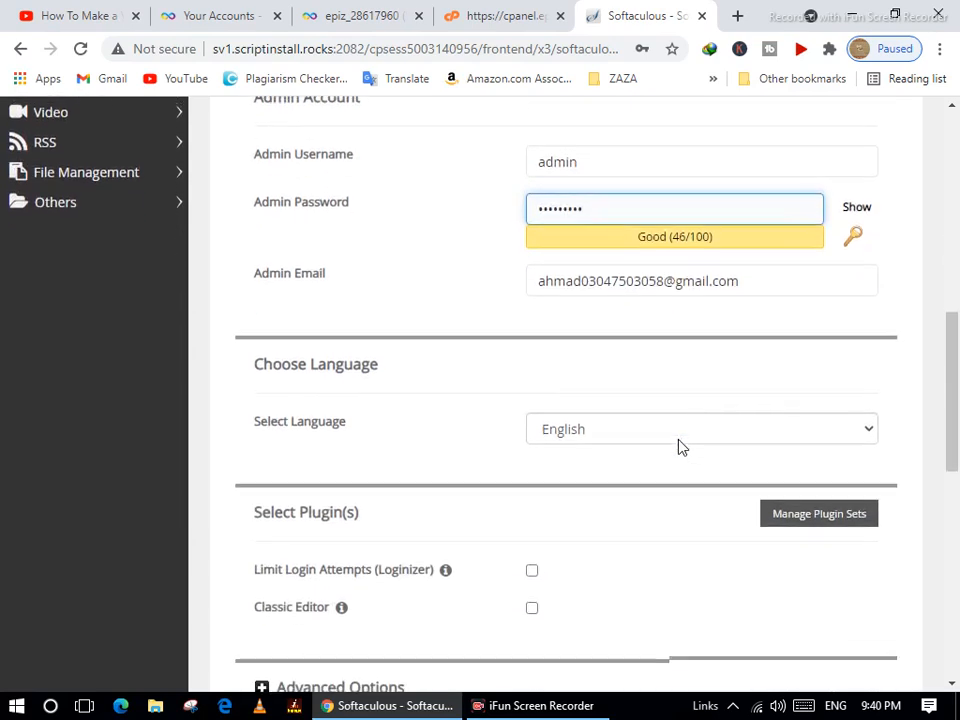
scroll(679, 446, "down", 6)
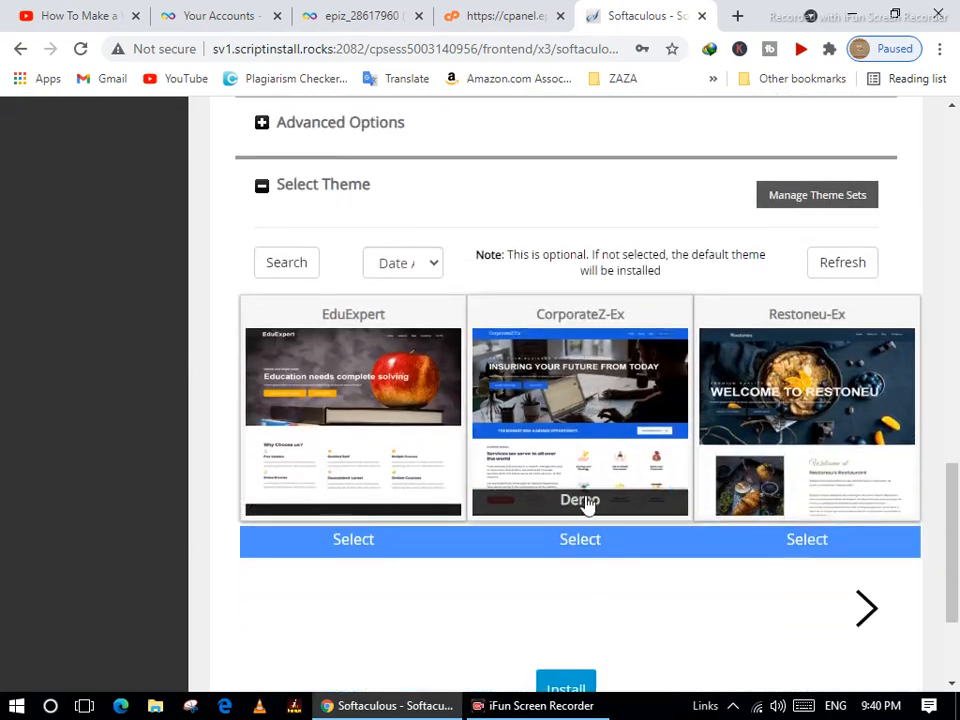
scroll(588, 505, "down", 2)
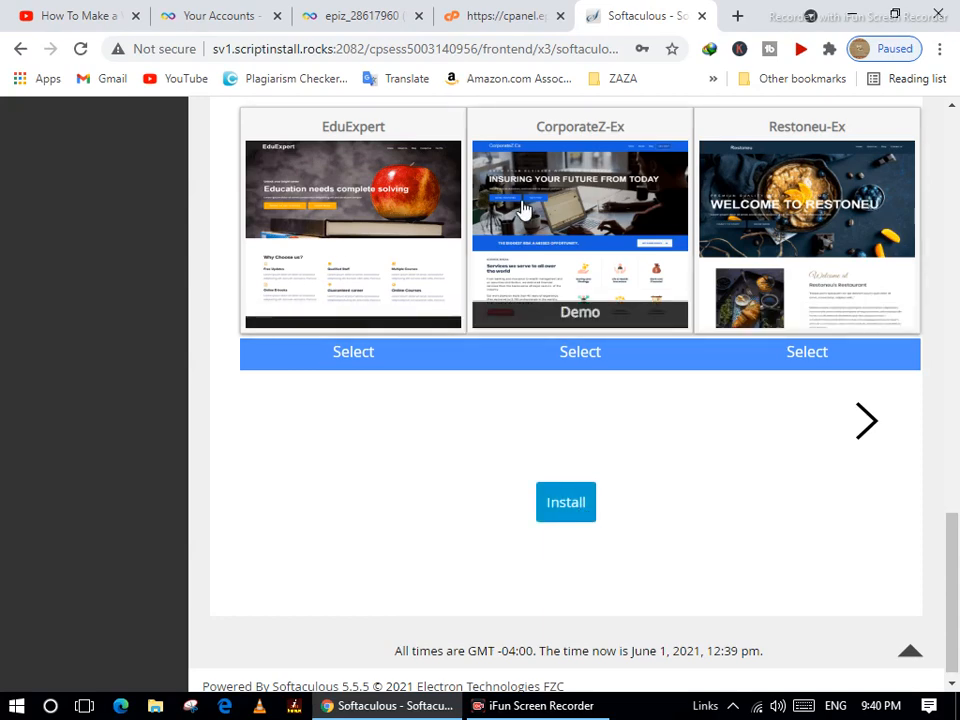
scroll(616, 236, "up", 1)
scroll(616, 236, "up", 5)
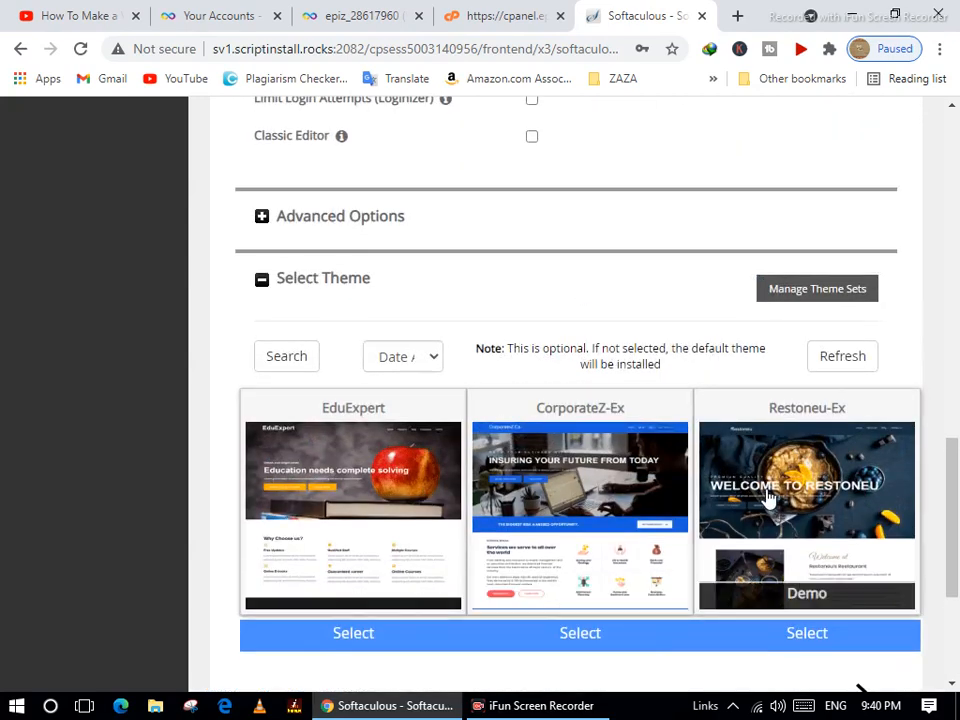
scroll(760, 520, "down", 5)
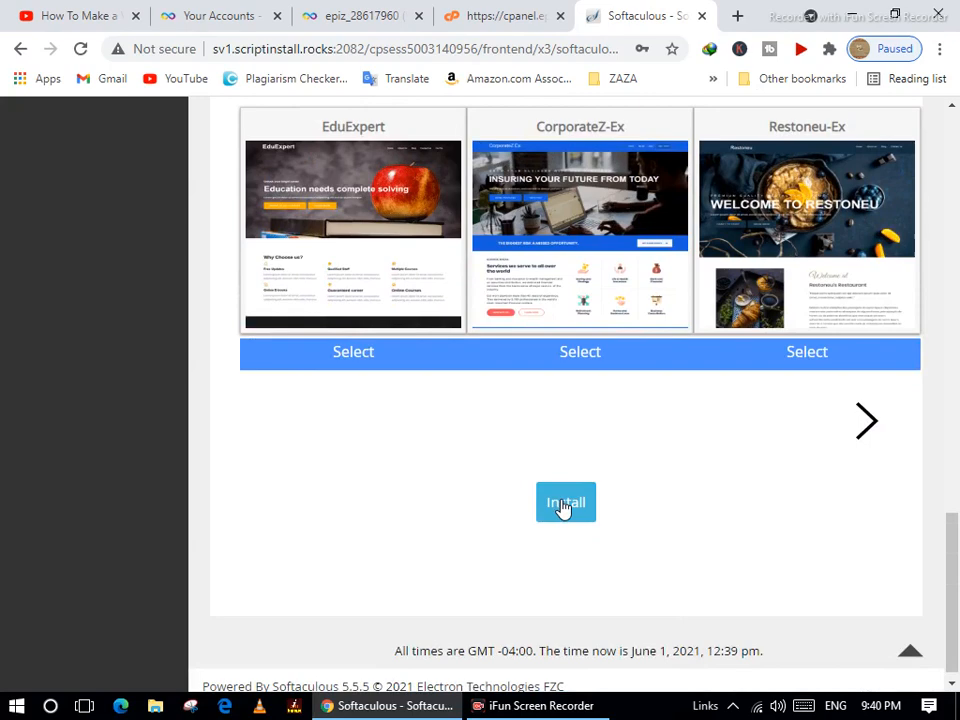
left_click(563, 505)
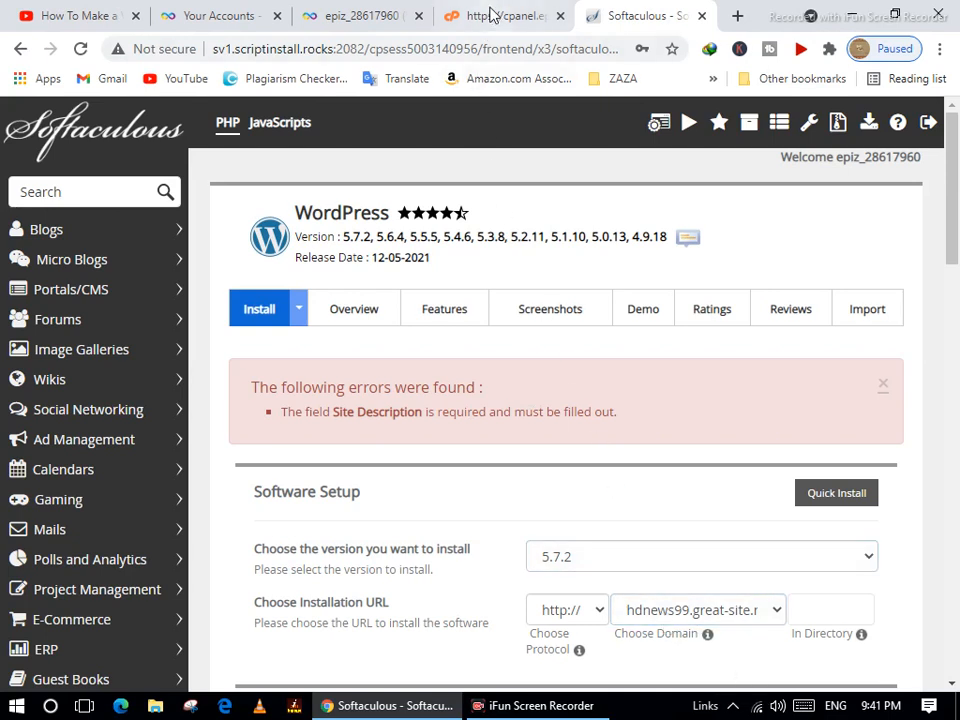
Close the account details and control panel tabs, leaving the hosting accounts list.
left_click(510, 15)
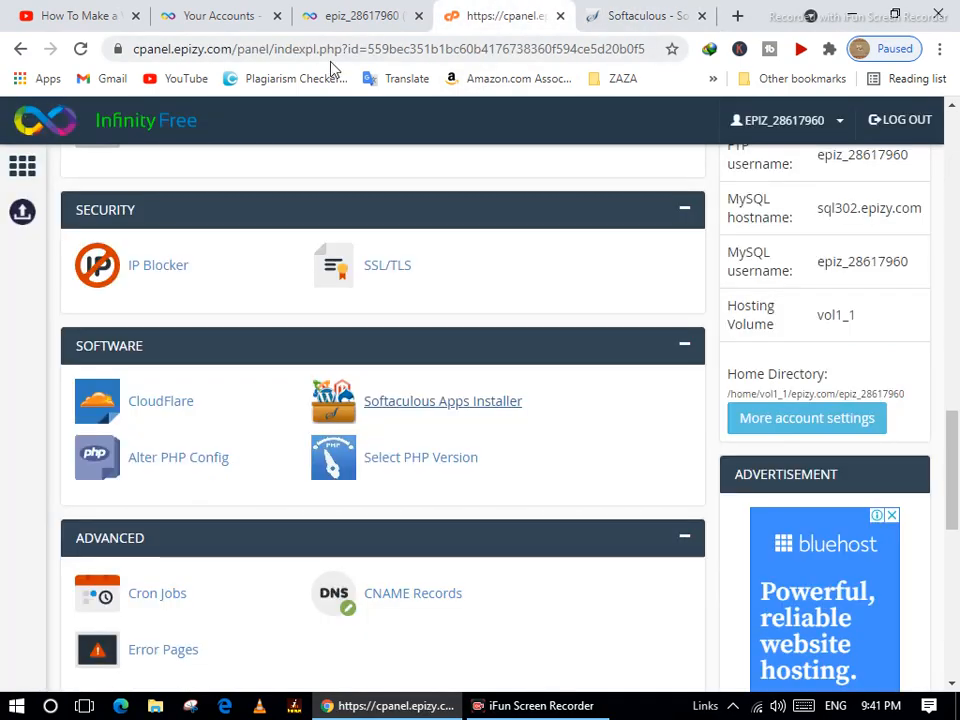
scroll(528, 289, "up", 3)
scroll(528, 289, "up", 6)
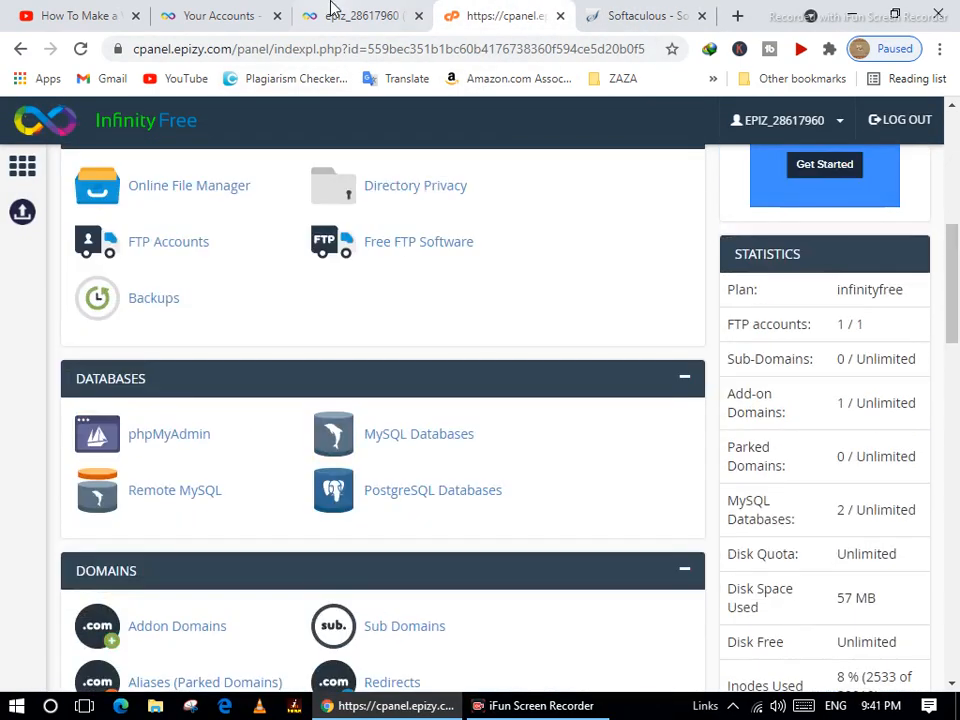
left_click(335, 10)
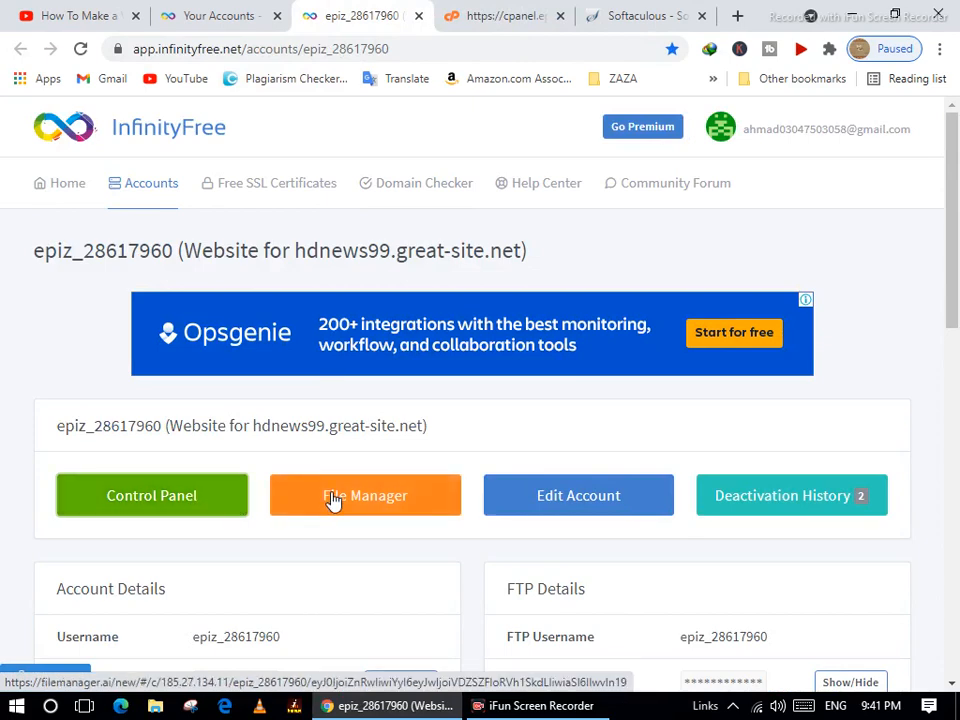
left_click(230, 17)
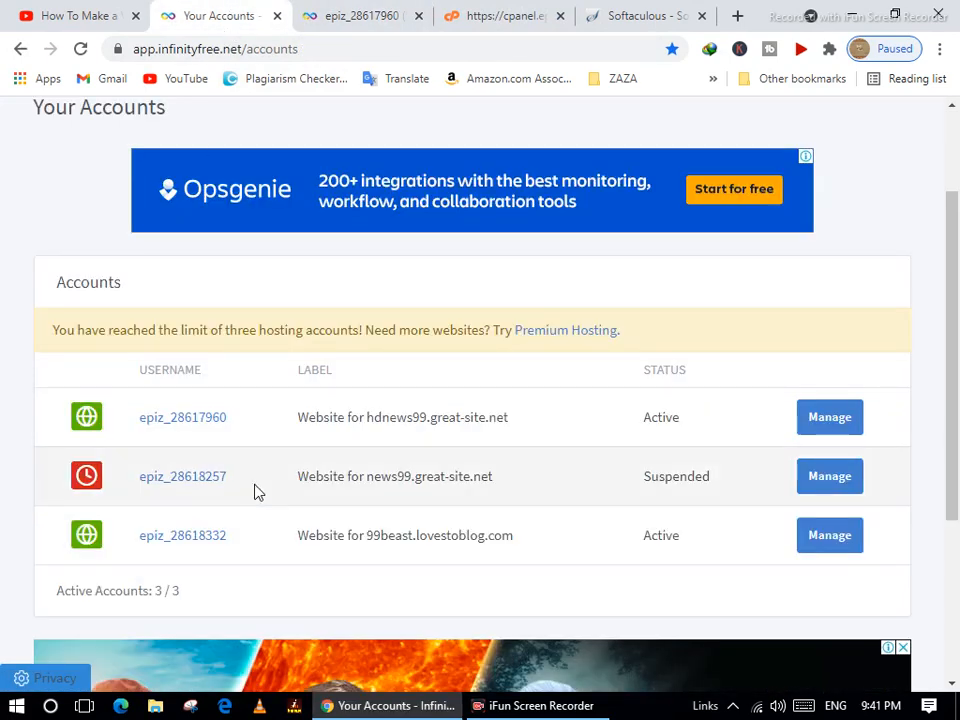
left_click(338, 24)
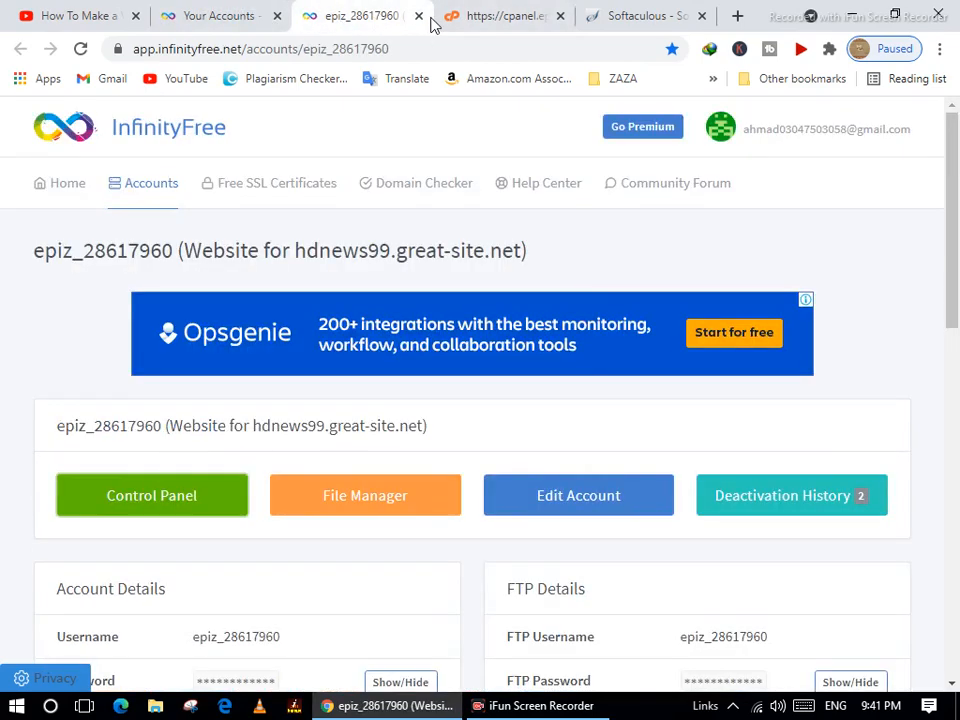
left_click(419, 17)
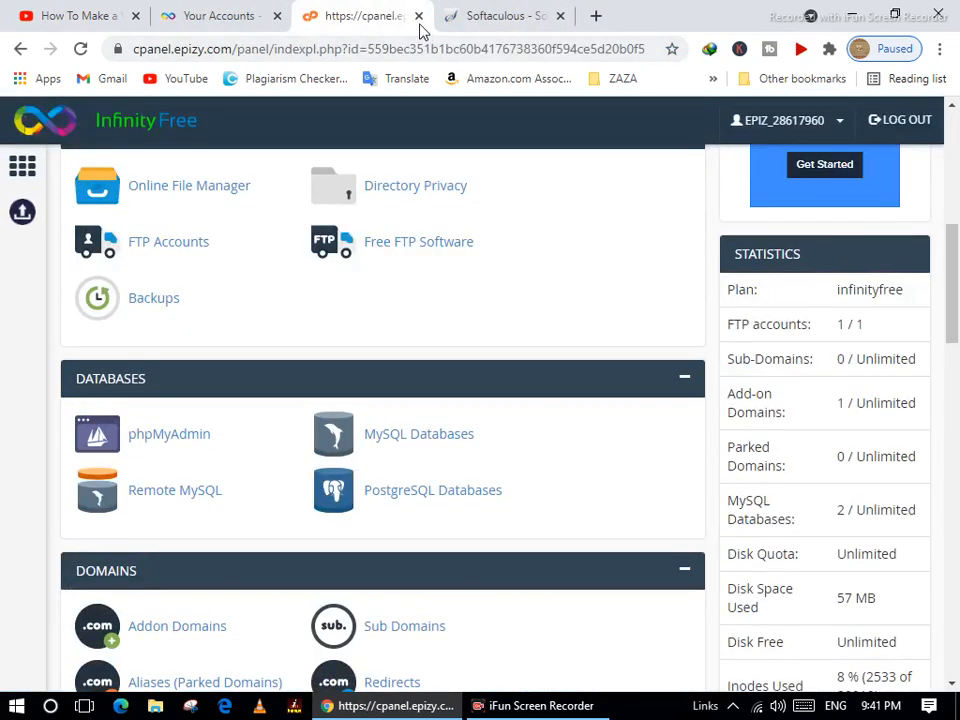
left_click(419, 17)
left_click(210, 17)
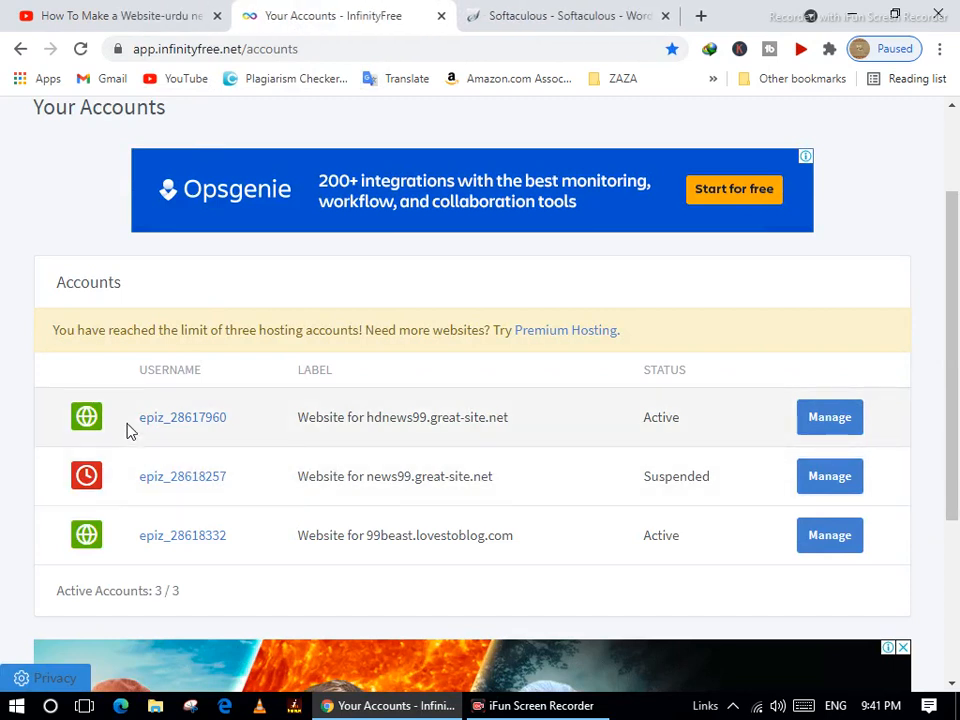
scroll(127, 264, "up", 2)
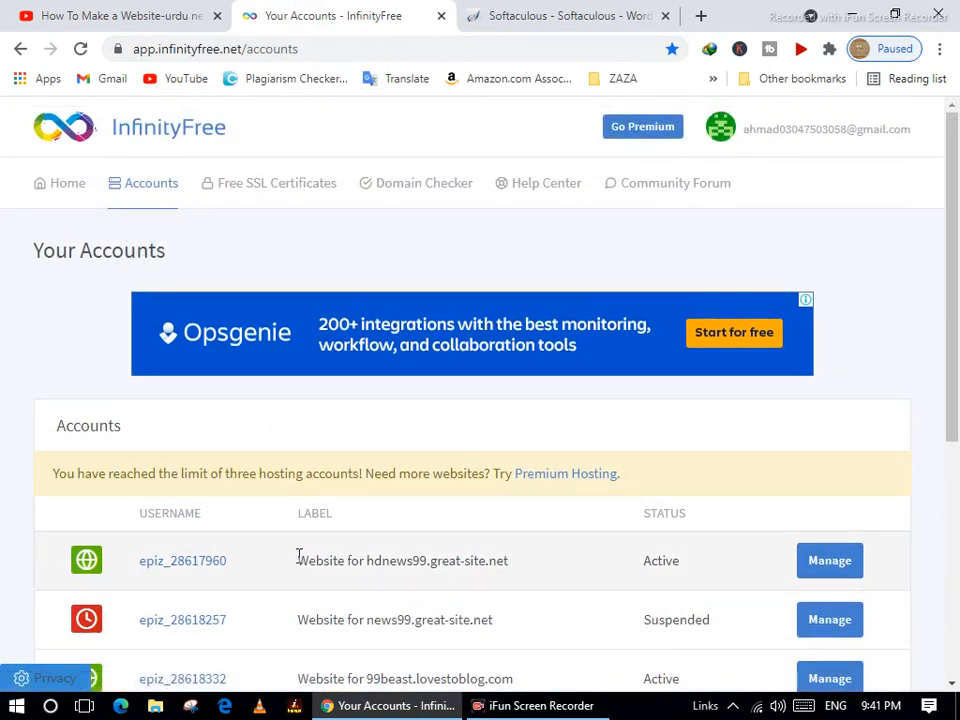
Reopen the active account's details, then open its control panel and file manager in new tabs.
right_click(167, 565)
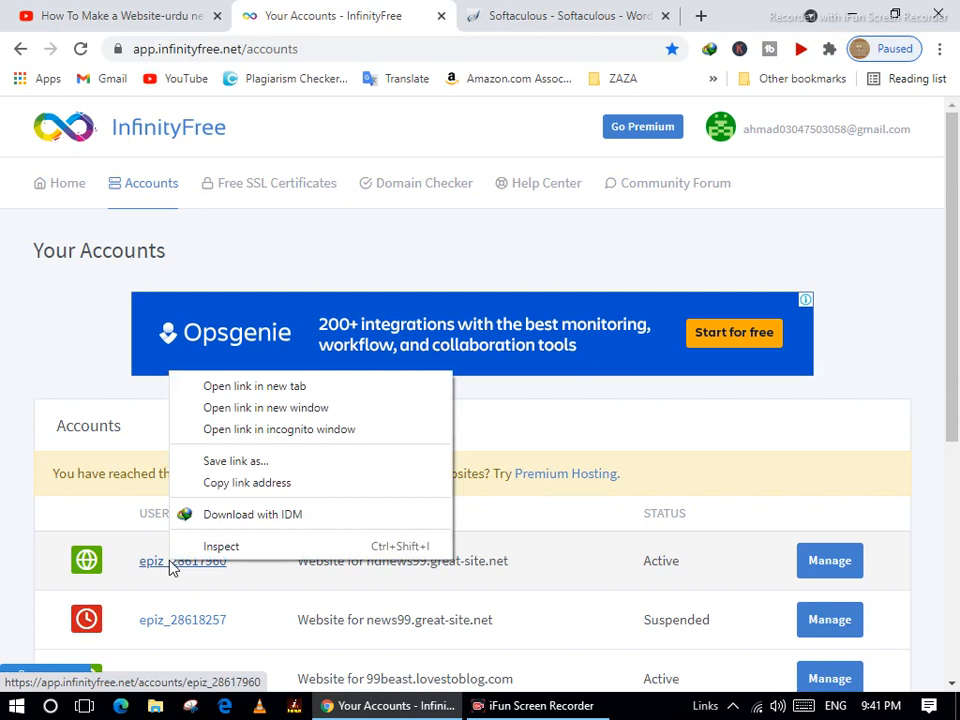
left_click(279, 388)
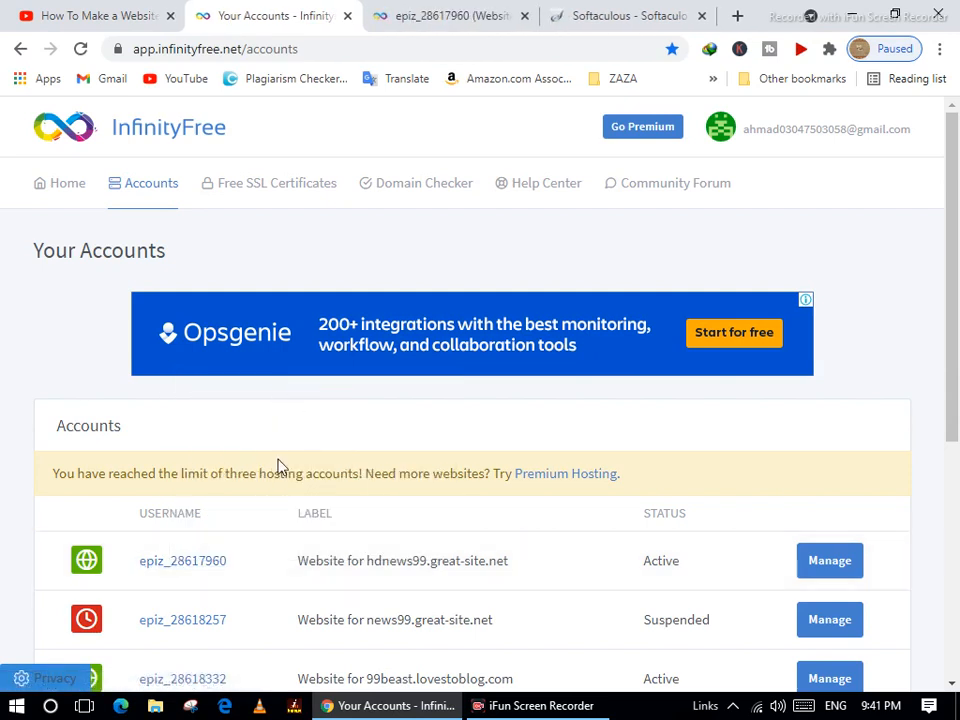
left_click(439, 15)
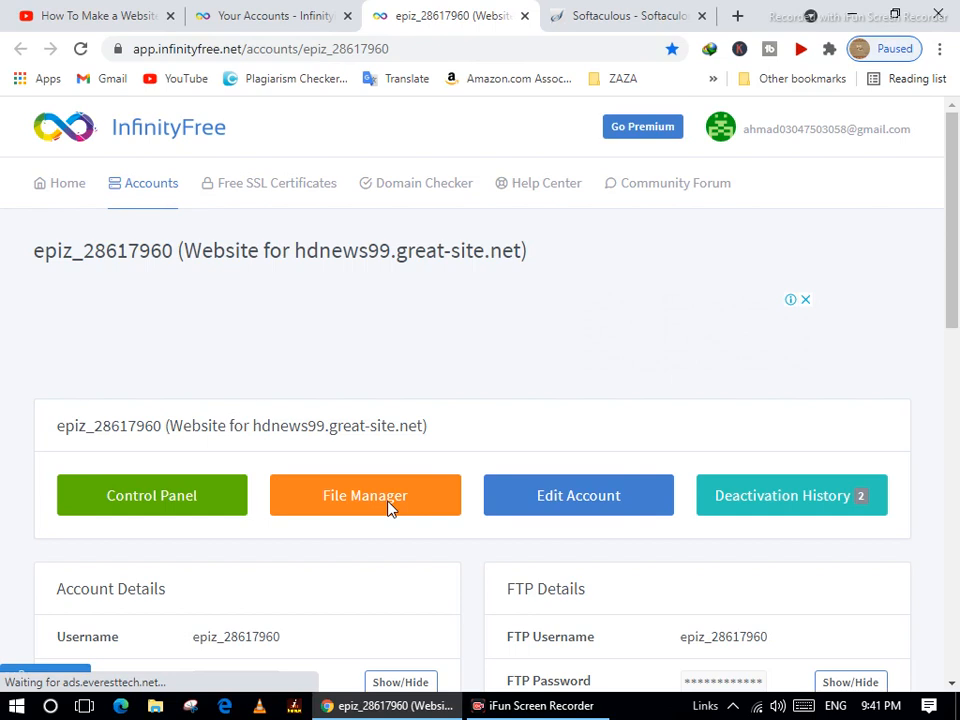
left_click(178, 500)
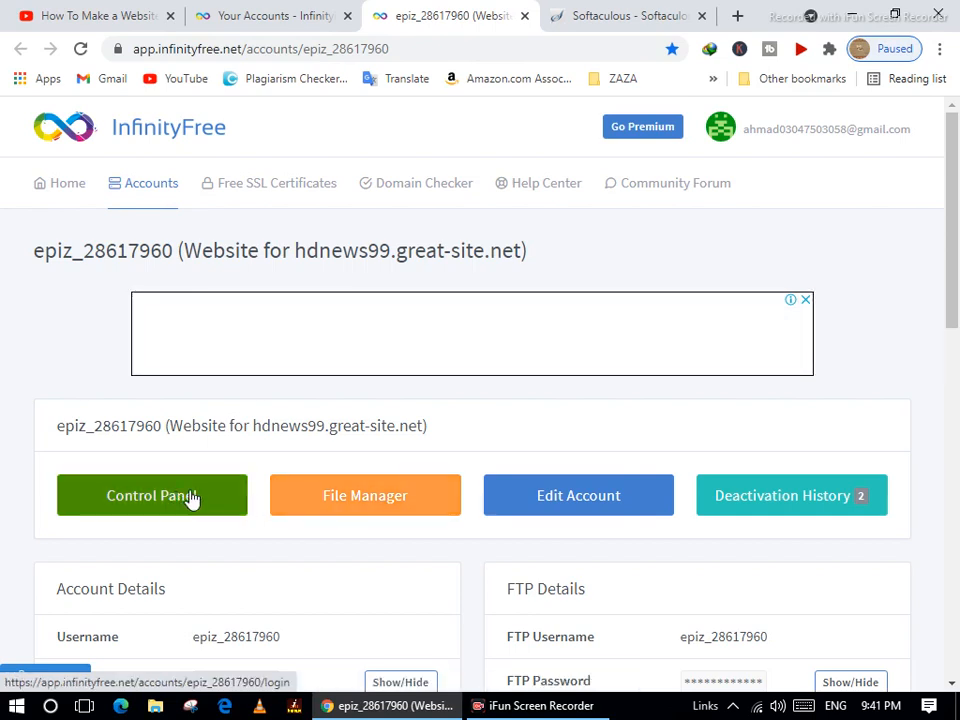
right_click(188, 496)
left_click(244, 506)
right_click(318, 490)
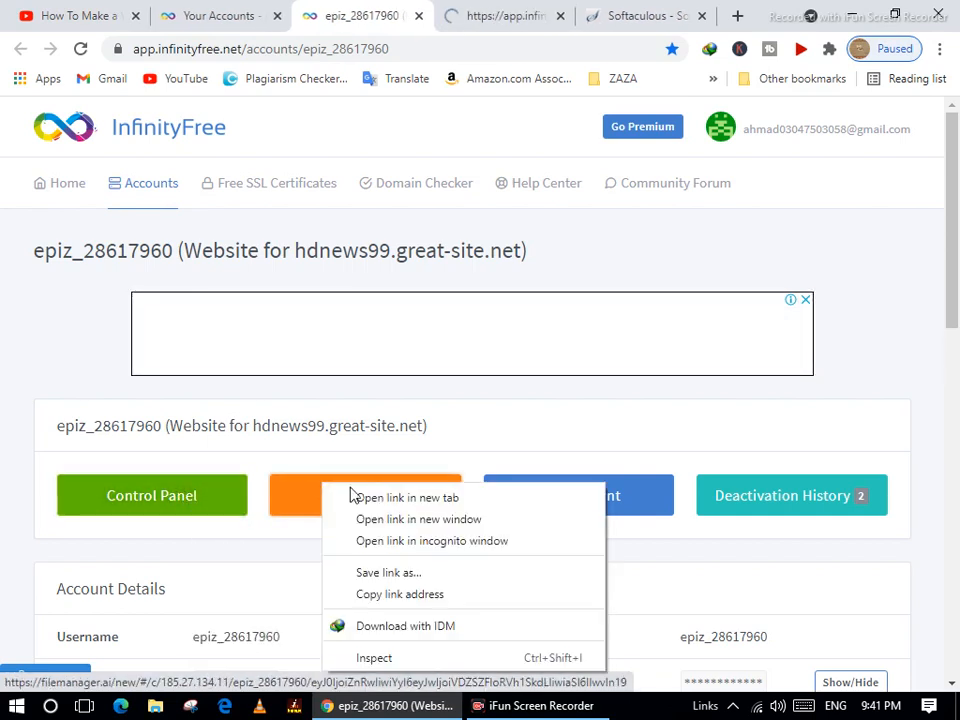
left_click(421, 509)
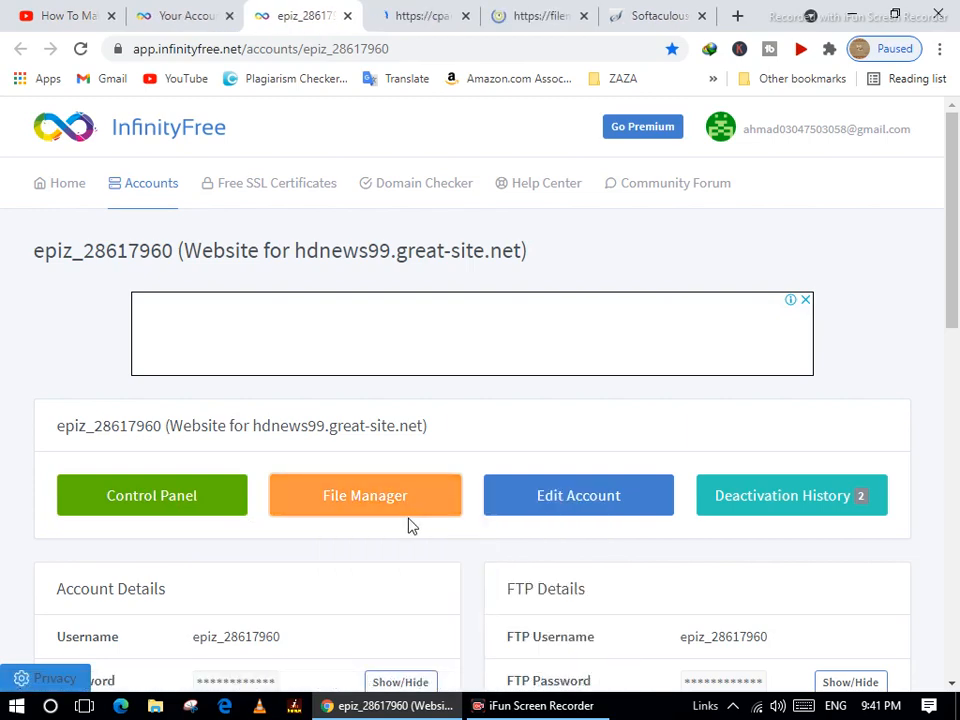
Close the failed WordPress install and file manager tabs, then launch Softaculous Apps Installer.
left_click(638, 20)
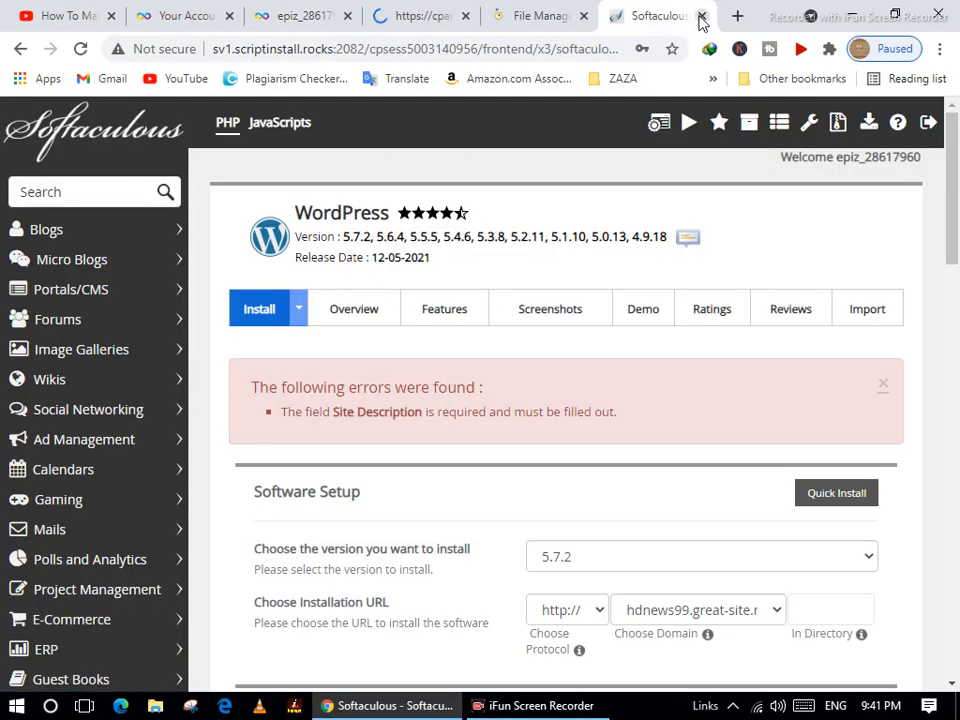
left_click(701, 17)
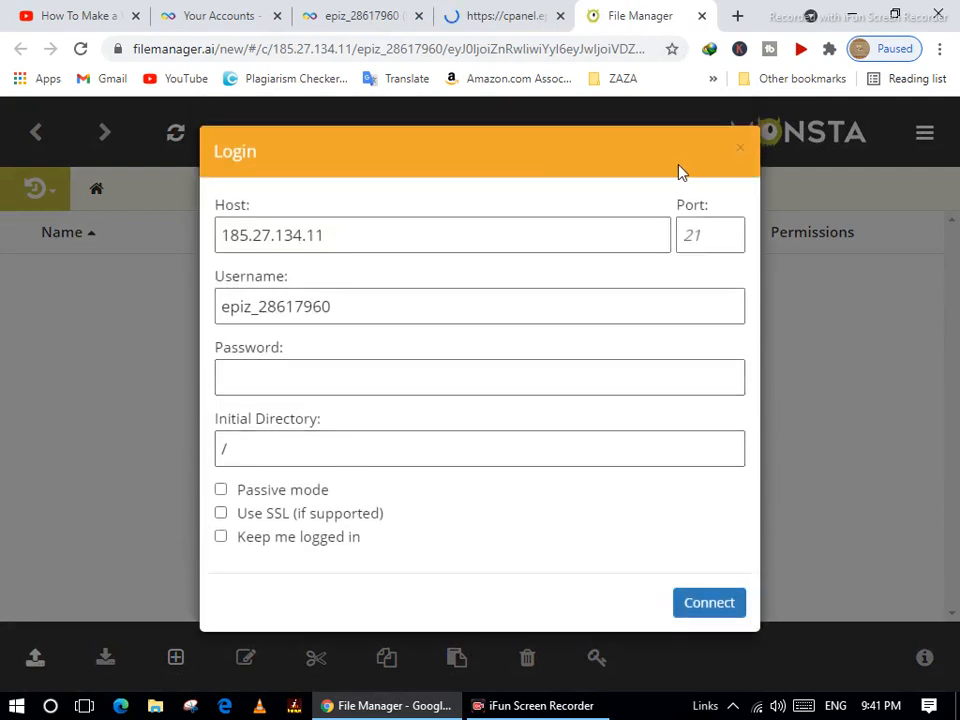
left_click(739, 150)
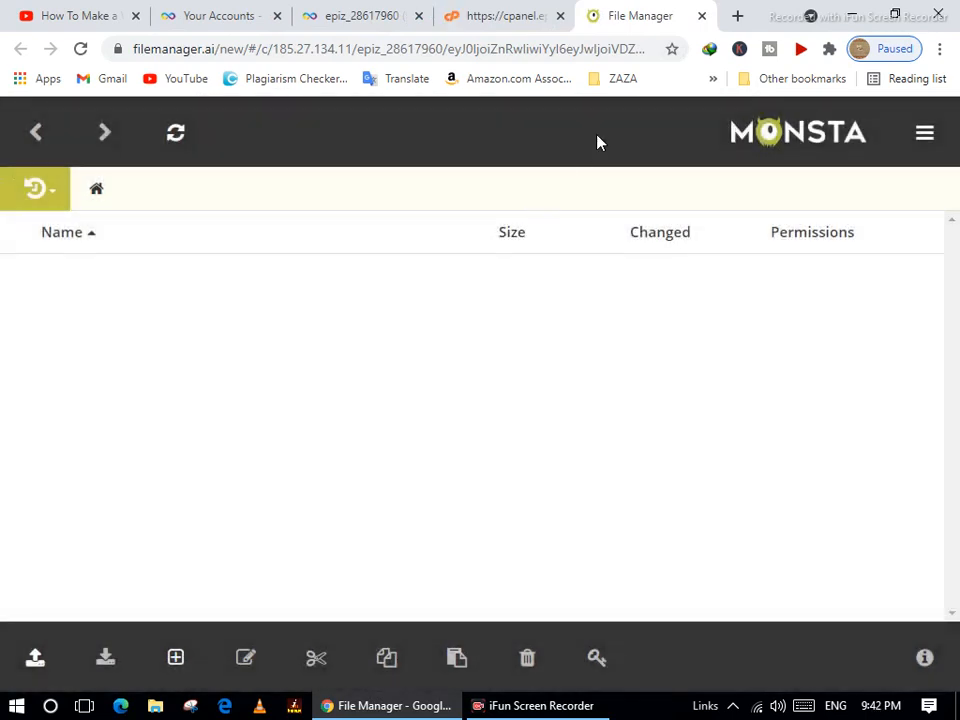
left_click(701, 17)
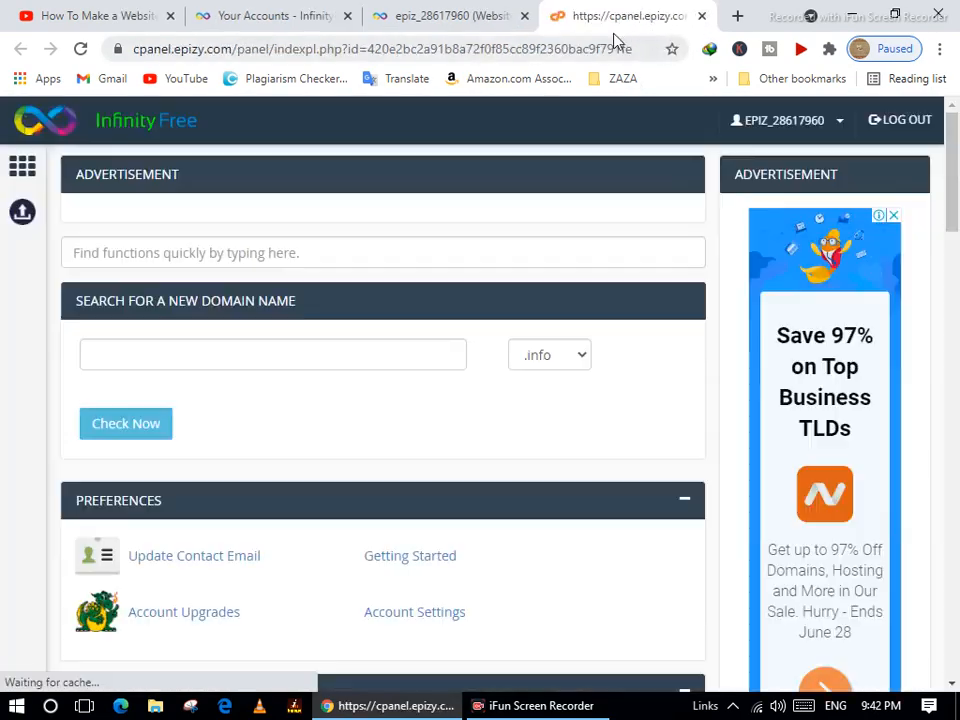
scroll(306, 490, "down", 6)
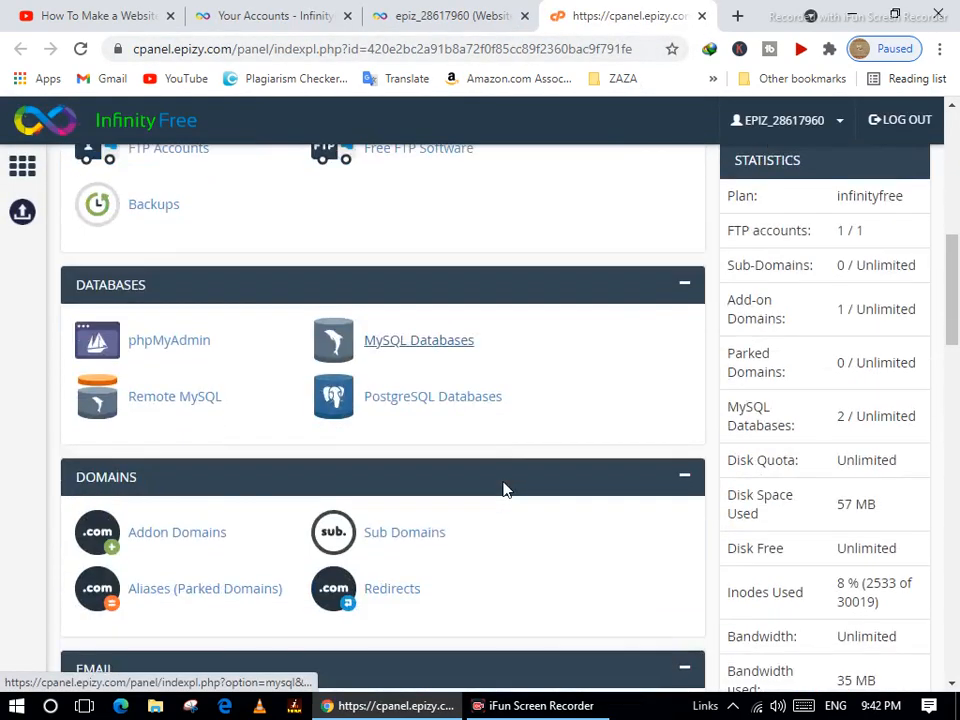
scroll(485, 472, "up", 5)
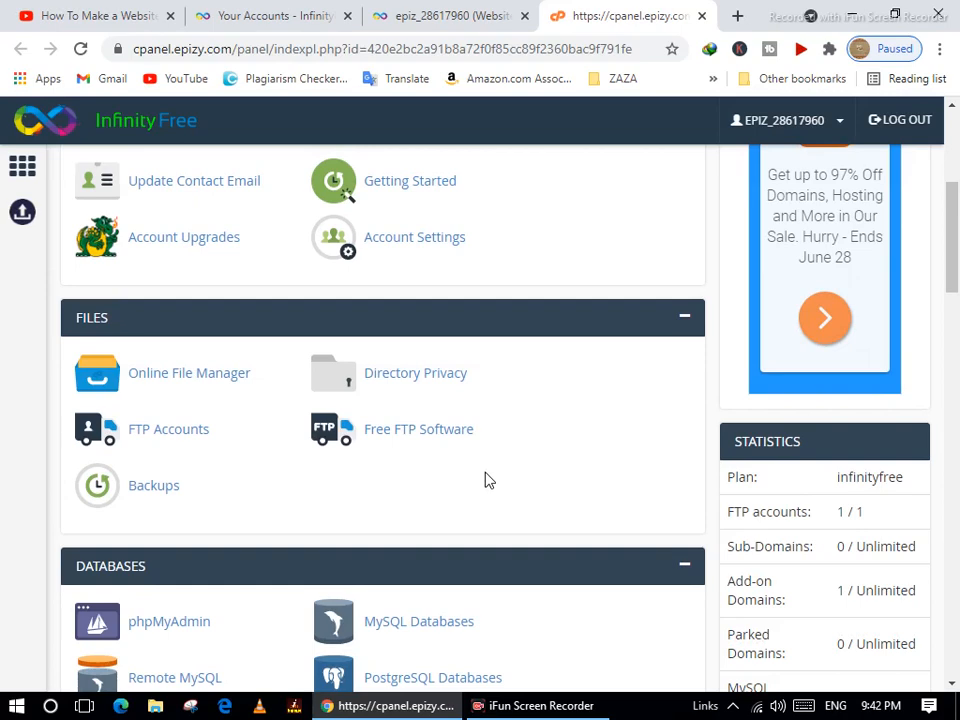
scroll(485, 481, "down", 5)
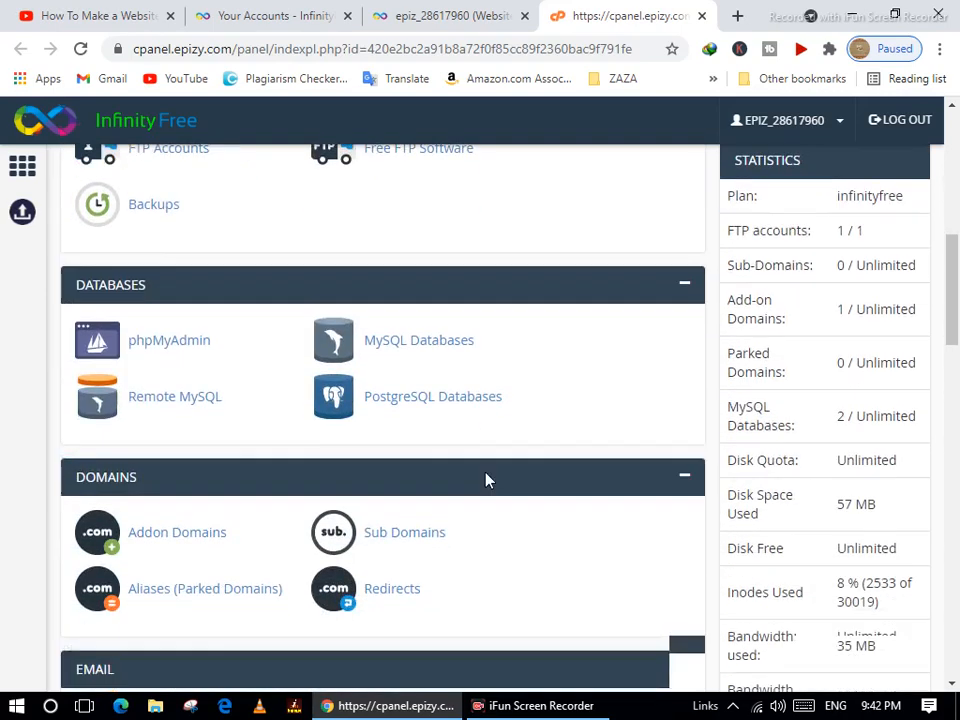
scroll(486, 480, "down", 7)
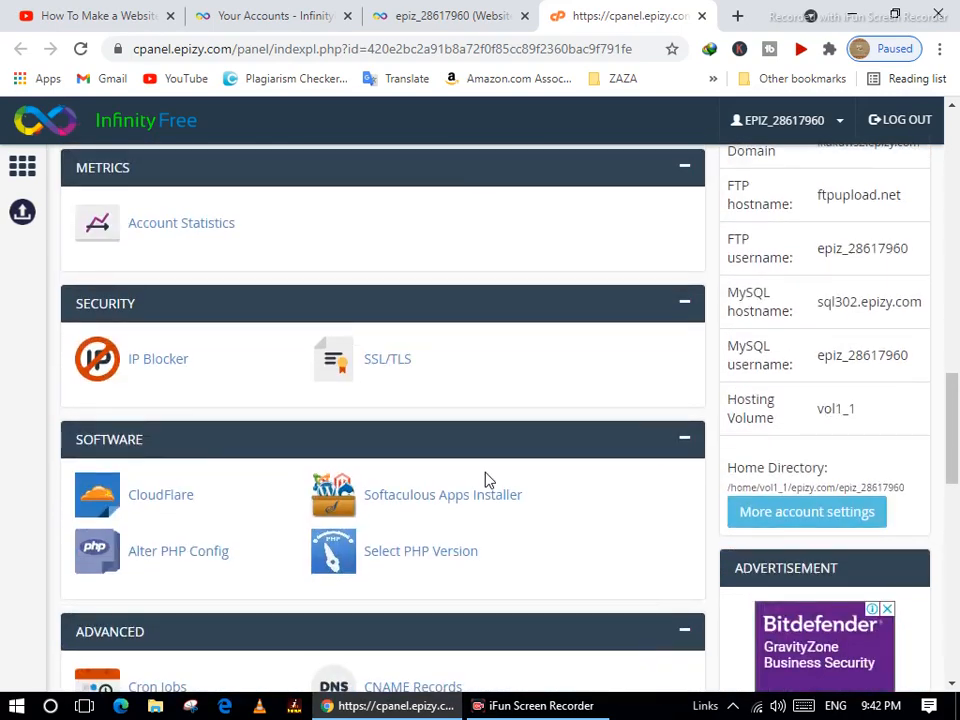
left_click(434, 503)
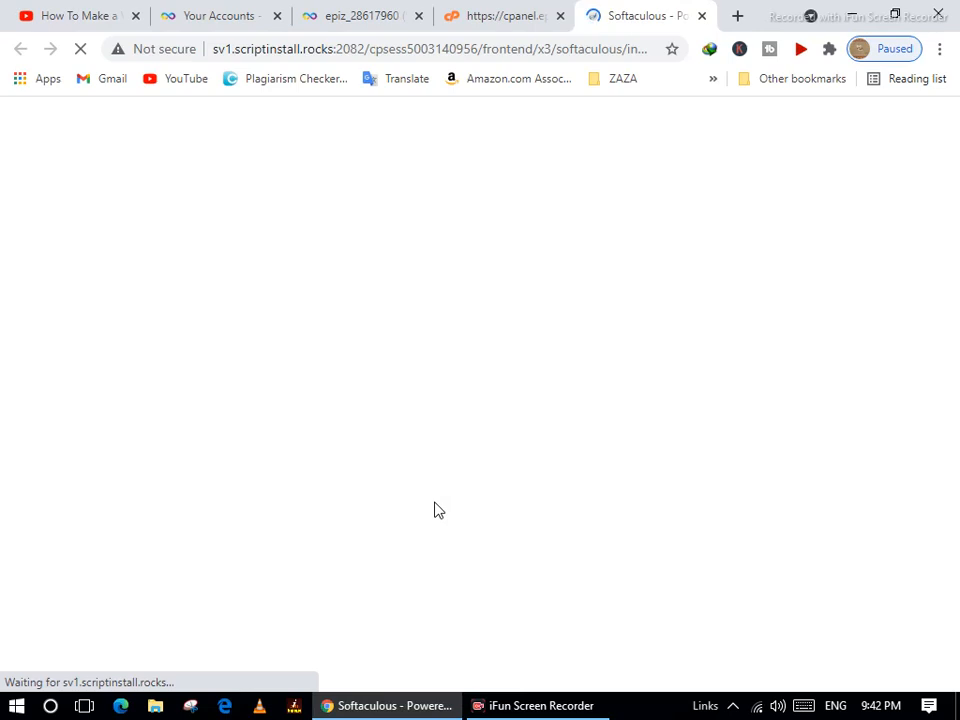
Start a new WordPress install and set its site name to HD NEWS 99.
scroll(425, 366, "down", 1)
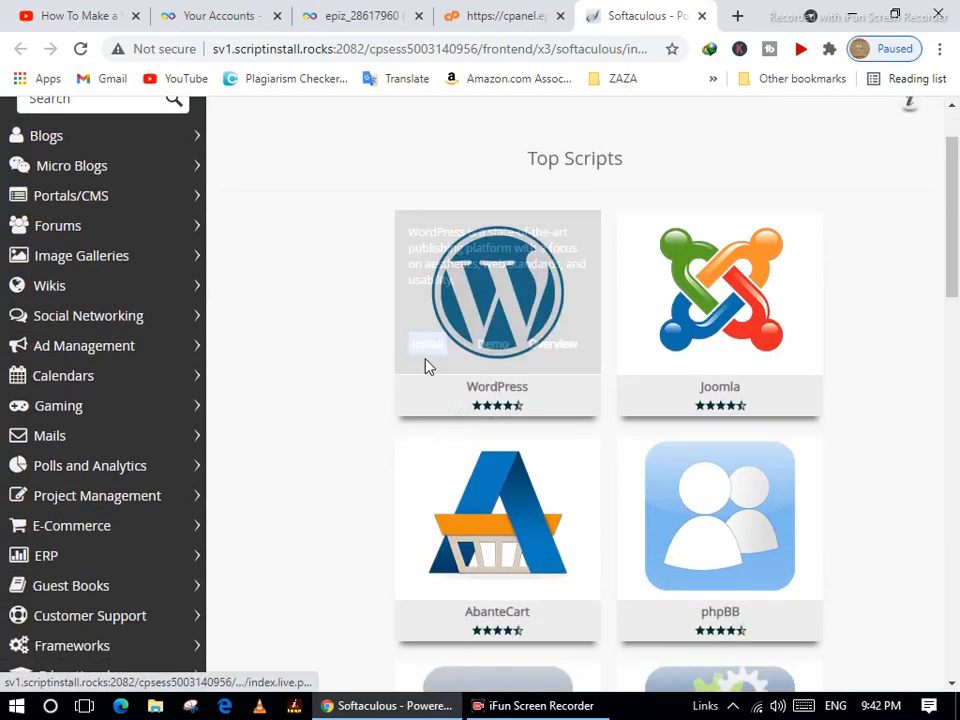
left_click(430, 352)
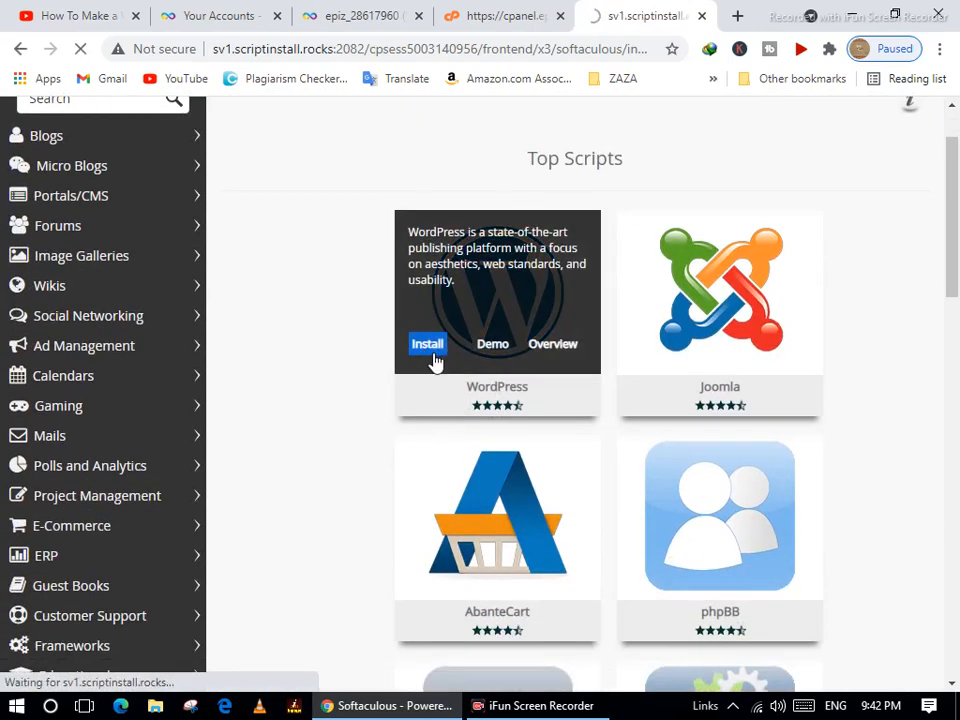
scroll(536, 466, "down", 3)
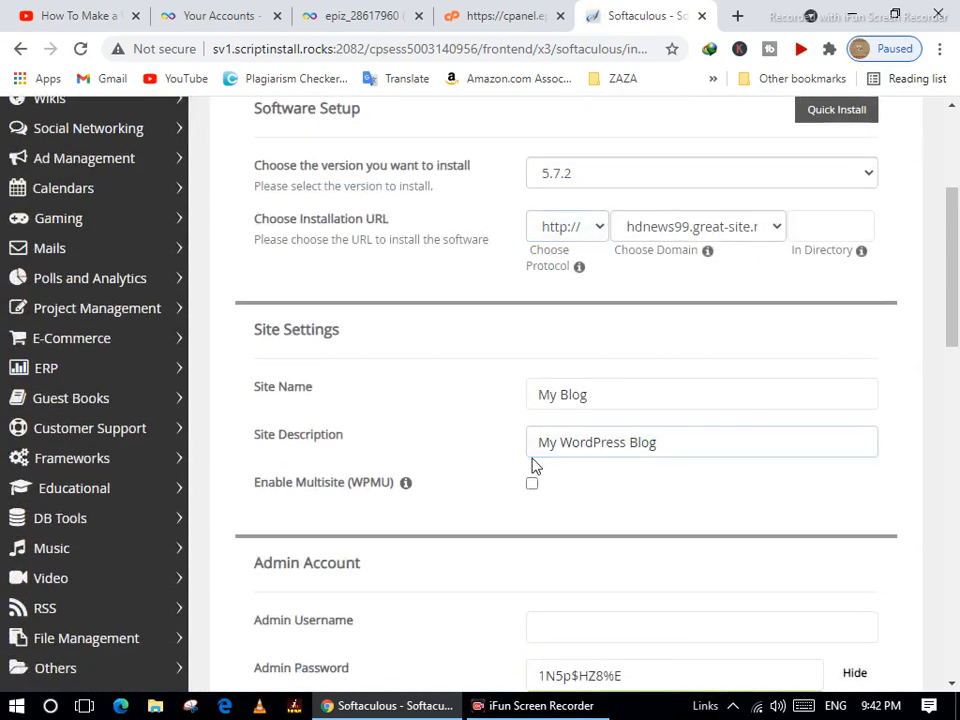
left_click_drag(598, 396, 529, 394)
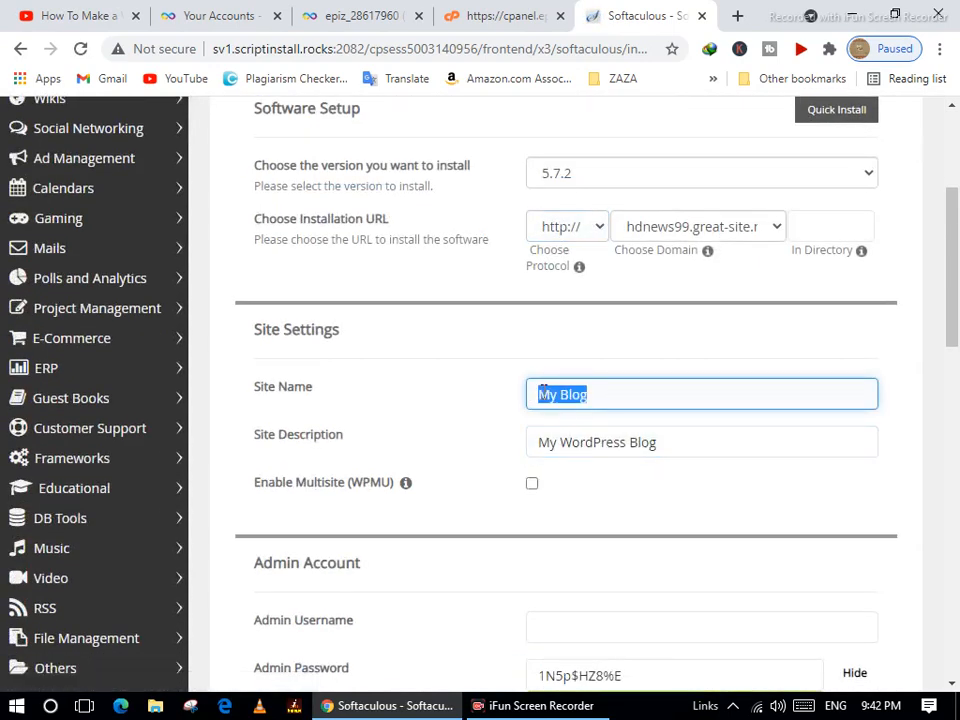
left_click(541, 393)
left_click_drag(590, 393, 490, 396)
type("hd")
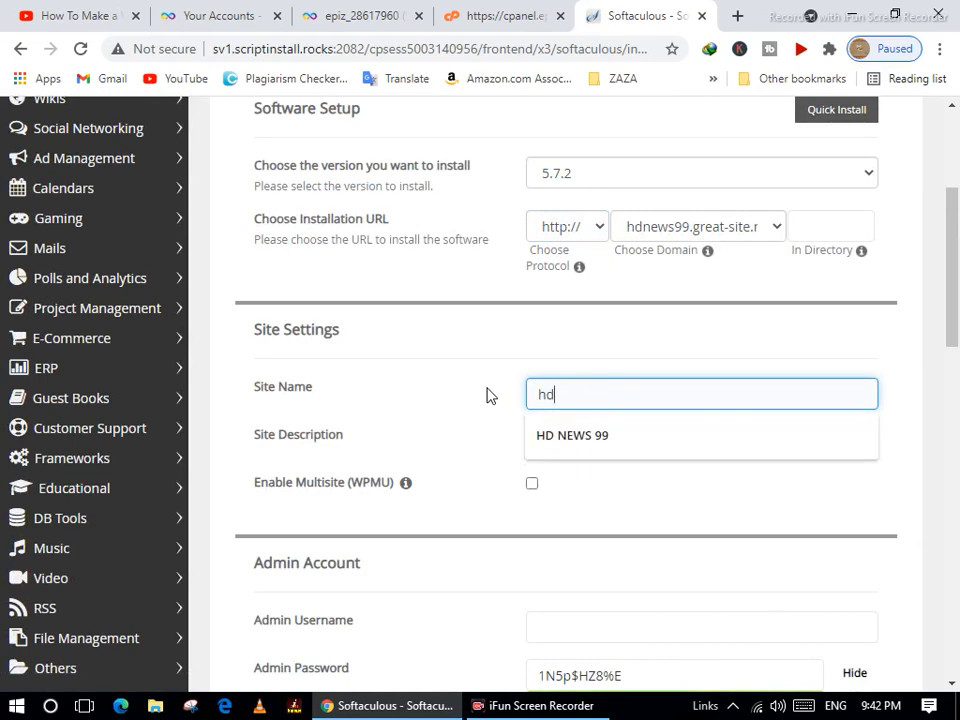
key("Down")
key("Return")
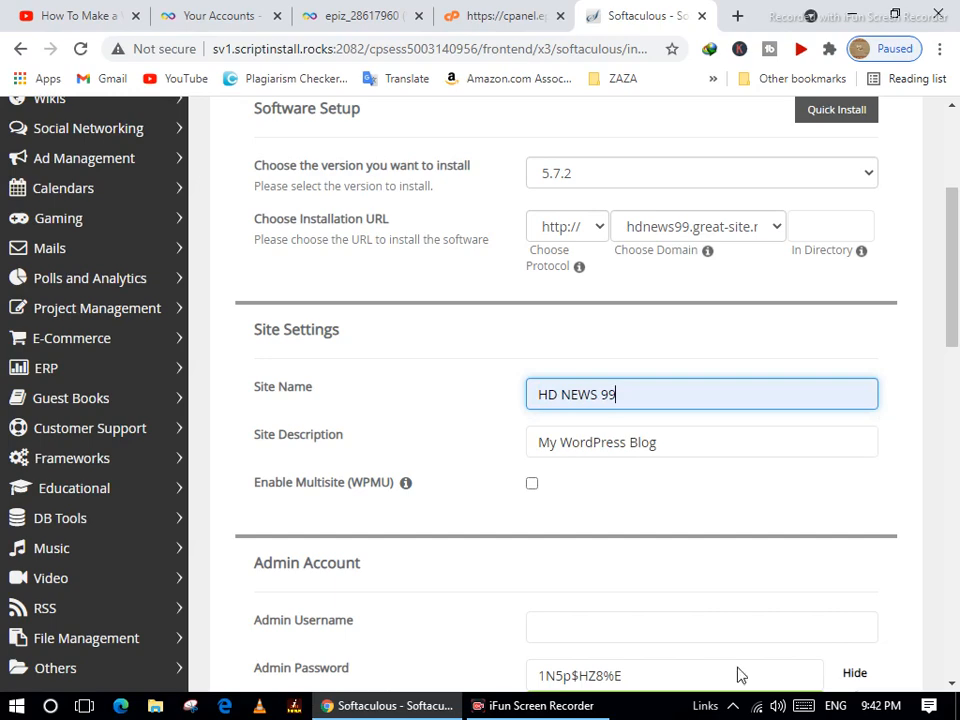
Set the admin username to admin, enter an admin password, and run the installation.
scroll(640, 545, "down", 4)
left_click(583, 253)
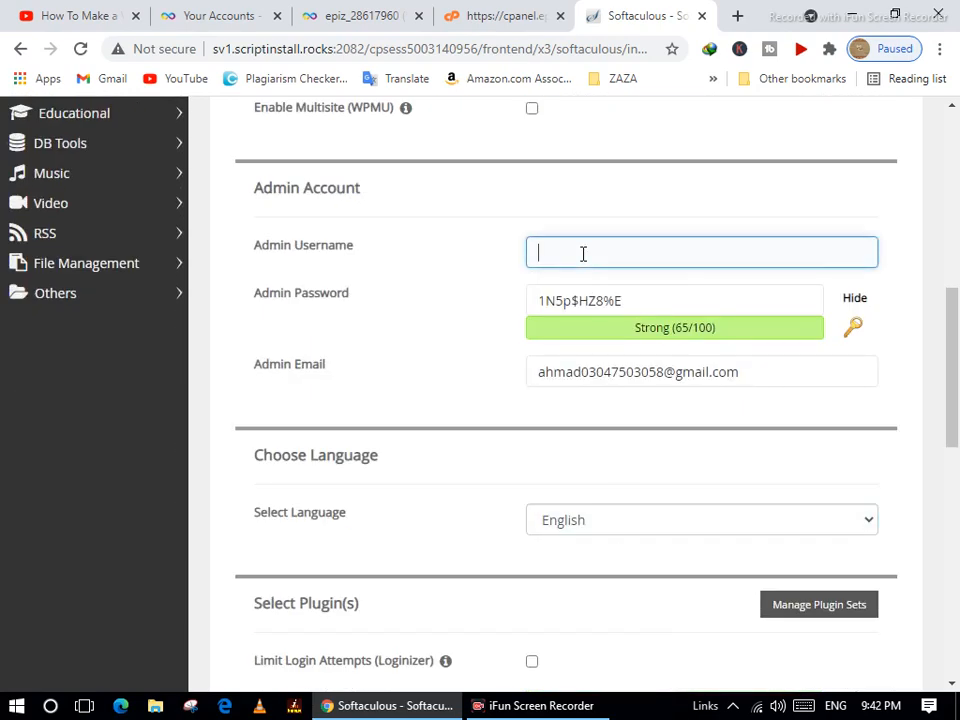
key("Tab")
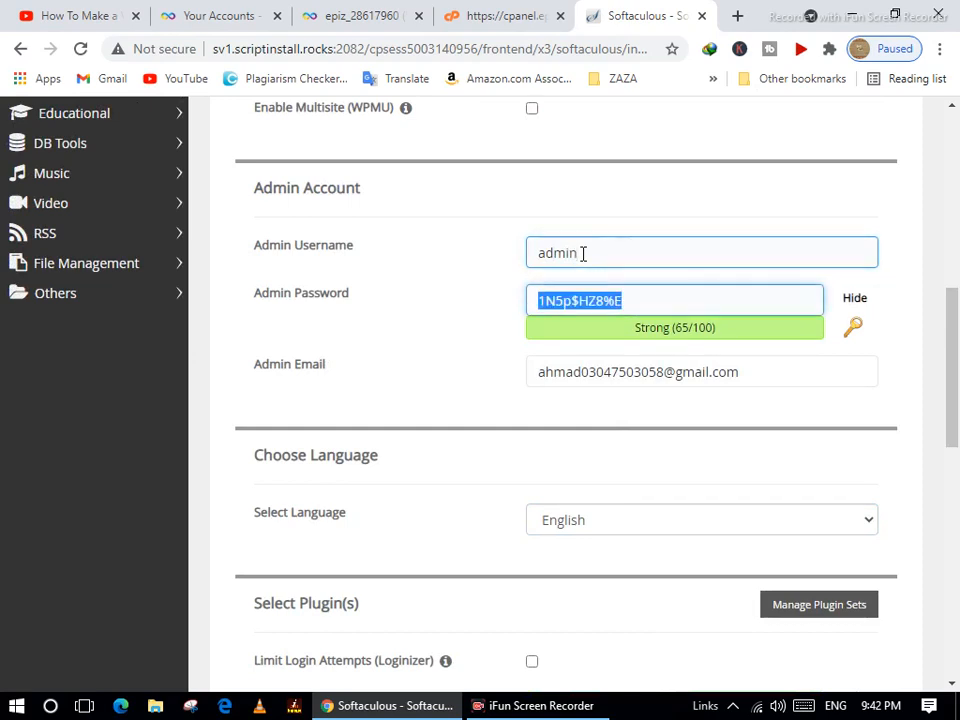
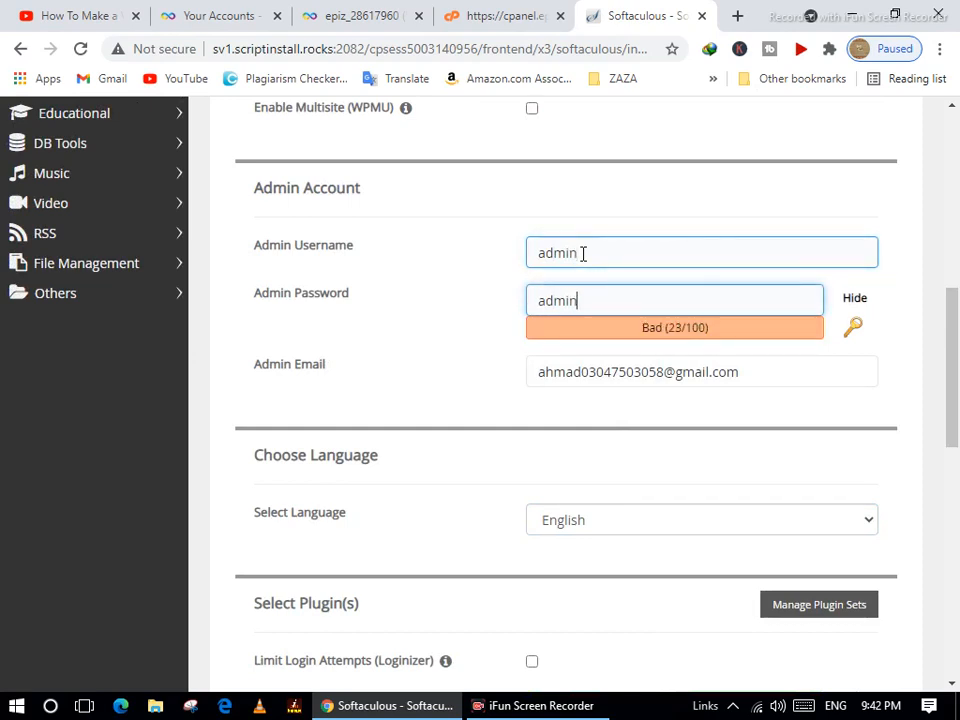
scroll(598, 375, "down", 8)
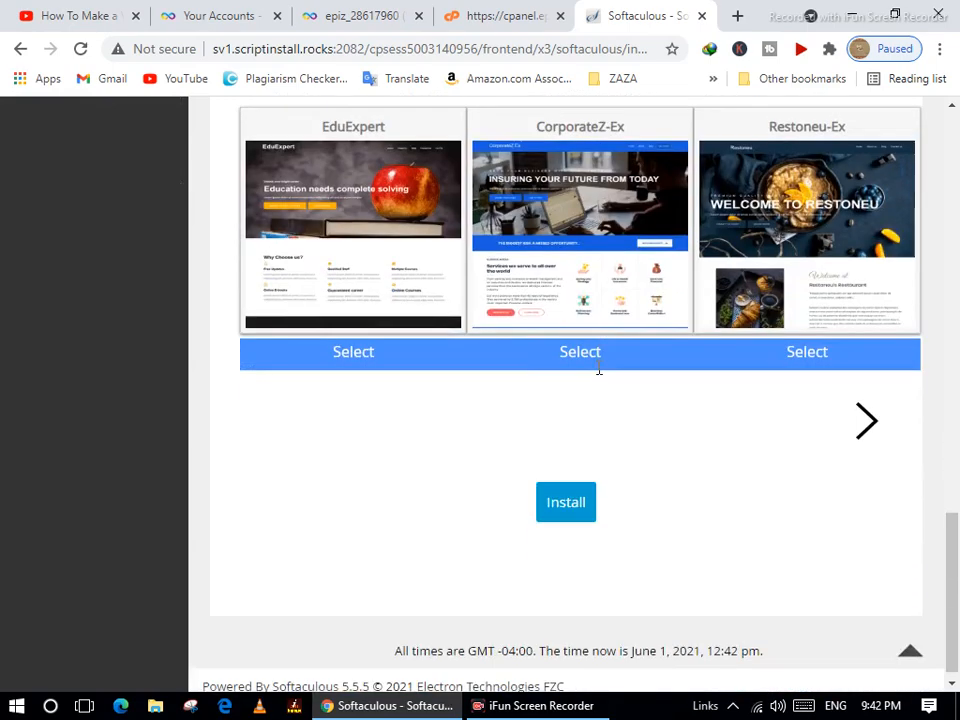
left_click(569, 512)
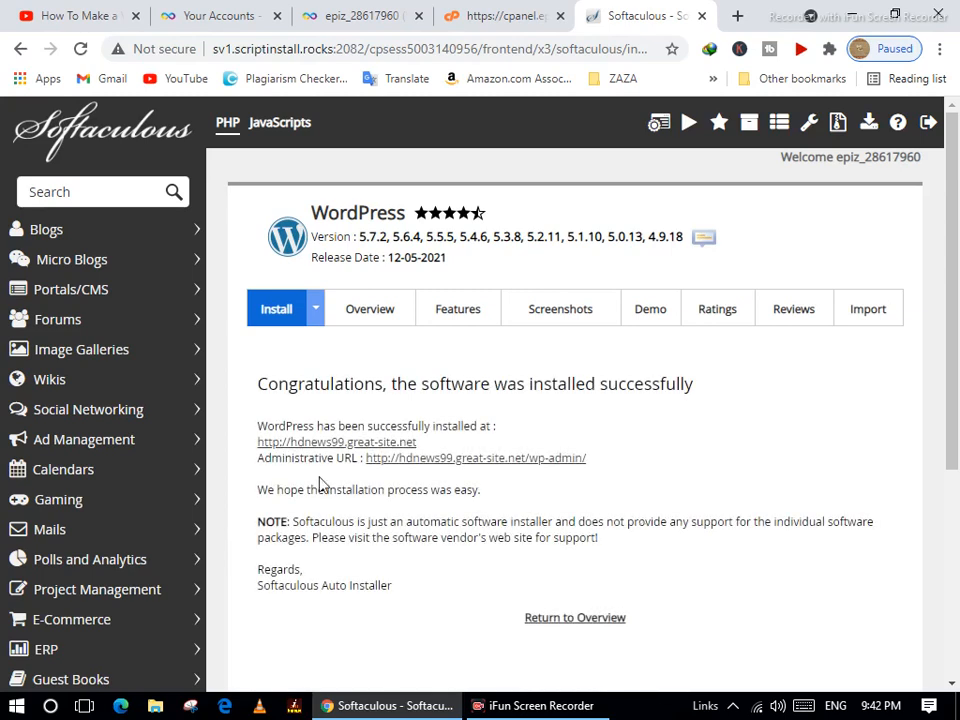
Open the hdnews99.great-site.net site and its wp-admin dashboard in new tabs, ending on the dashboard.
right_click(330, 450)
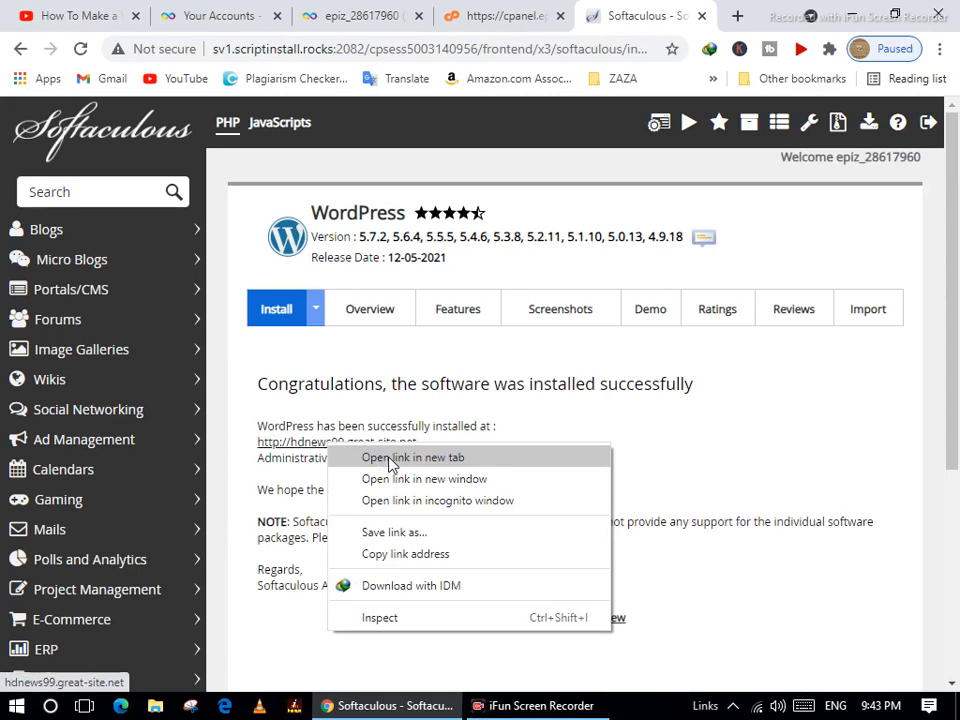
left_click(360, 457)
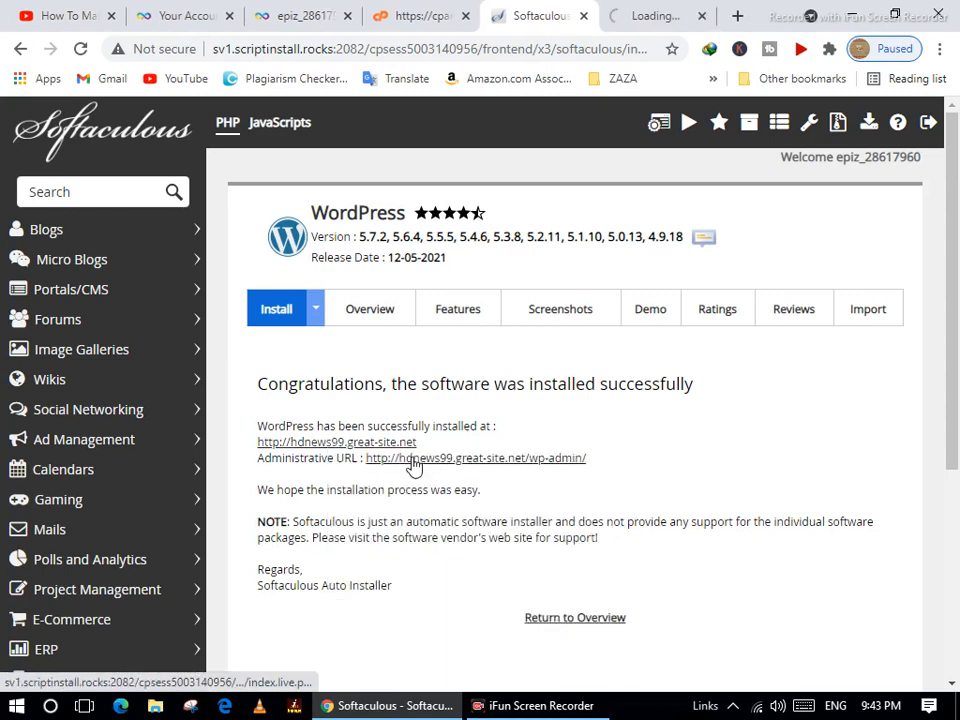
left_click(652, 20)
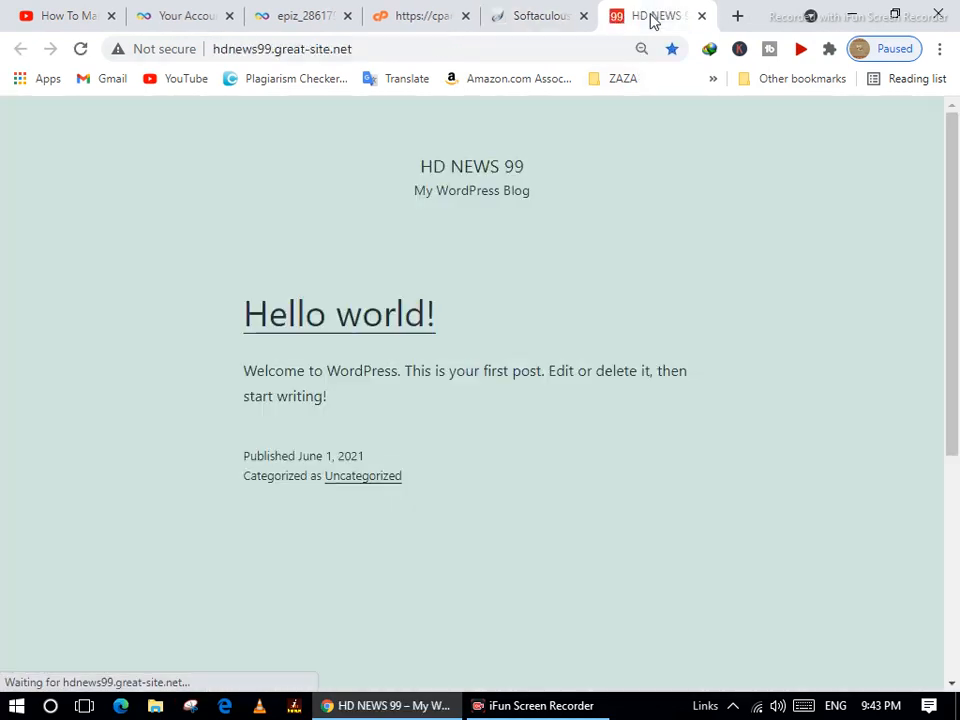
left_click(541, 22)
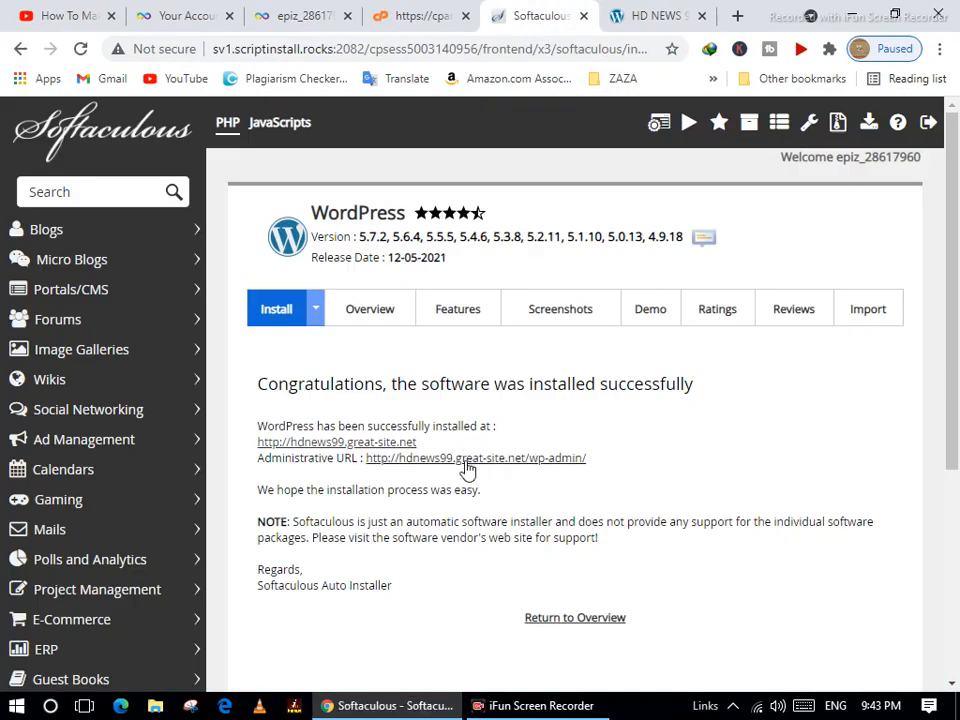
right_click(418, 460)
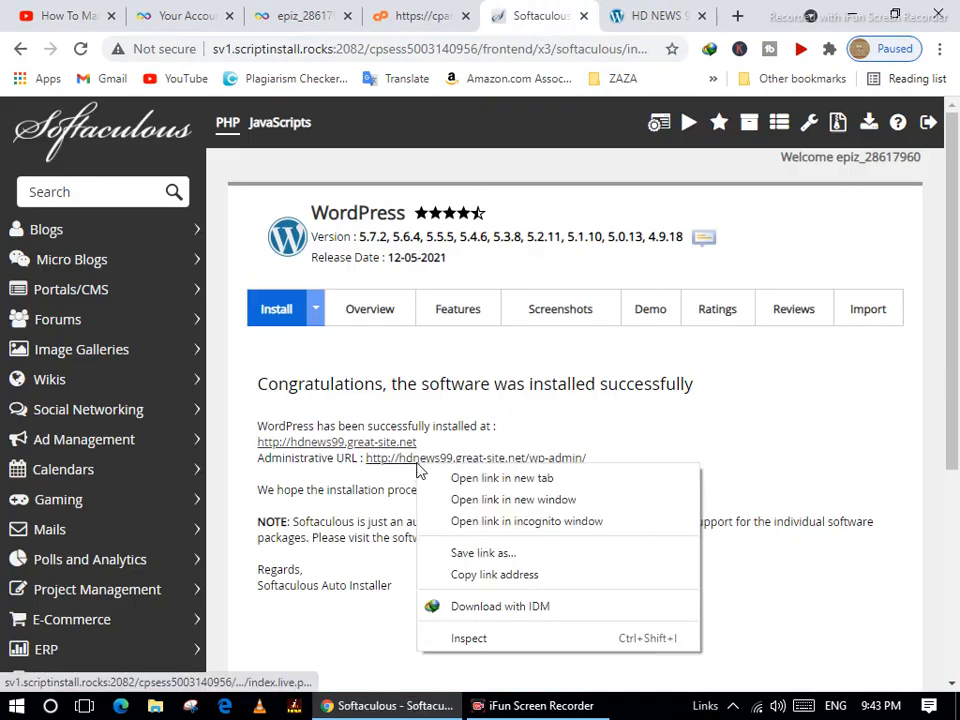
left_click(475, 479)
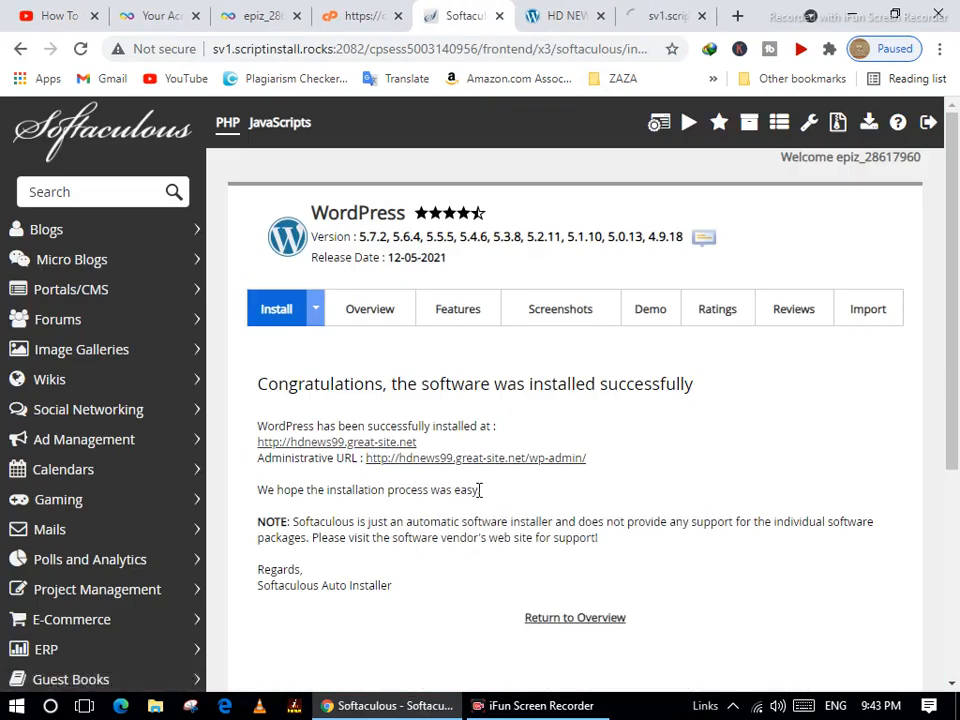
left_click(645, 17)
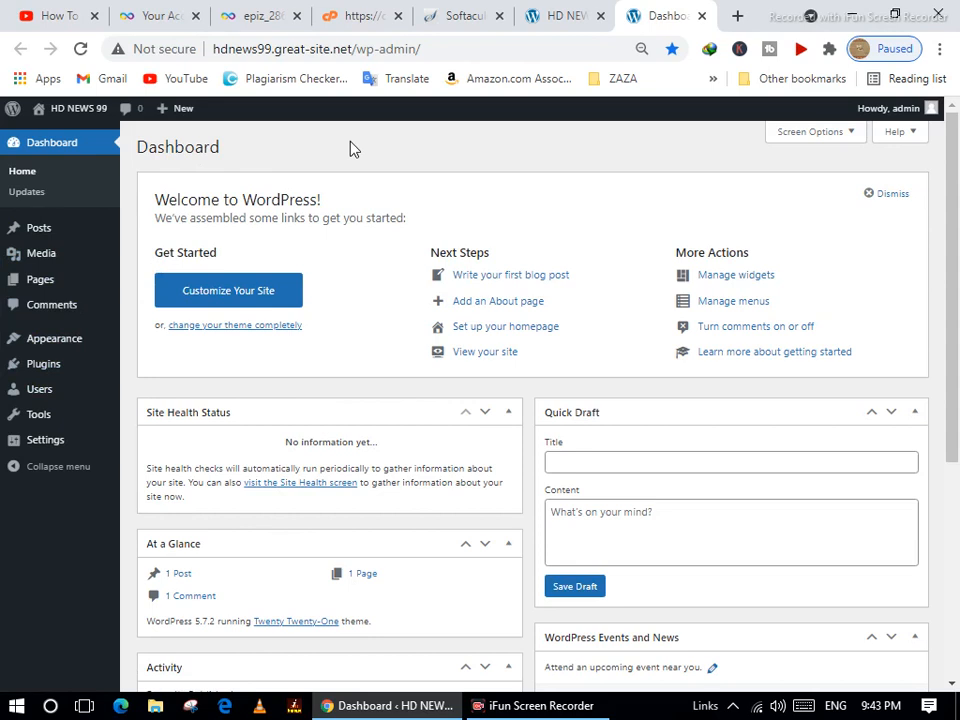
Install and activate Classic Editor from Plugins > Add New, then tick Hello Dolly for removal.
mouse_move(57, 417)
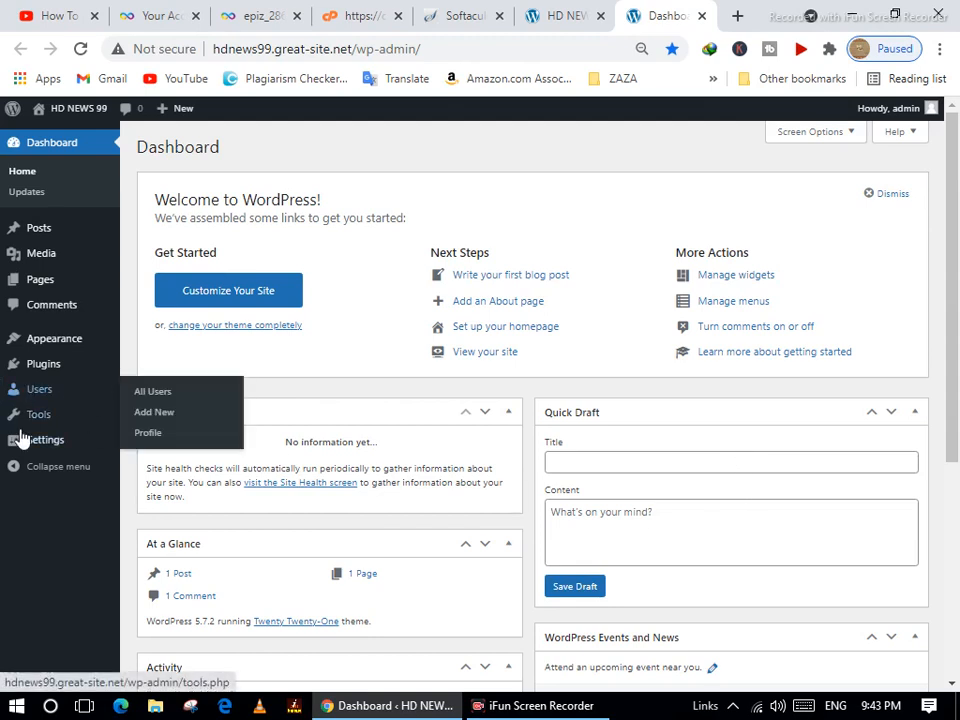
mouse_move(101, 375)
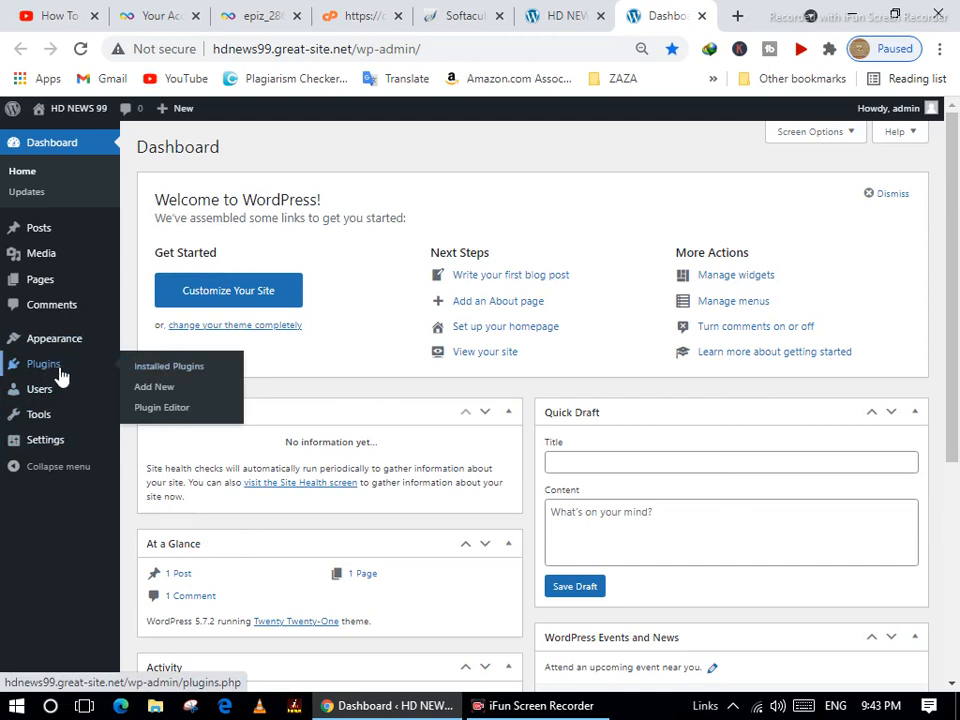
left_click(165, 392)
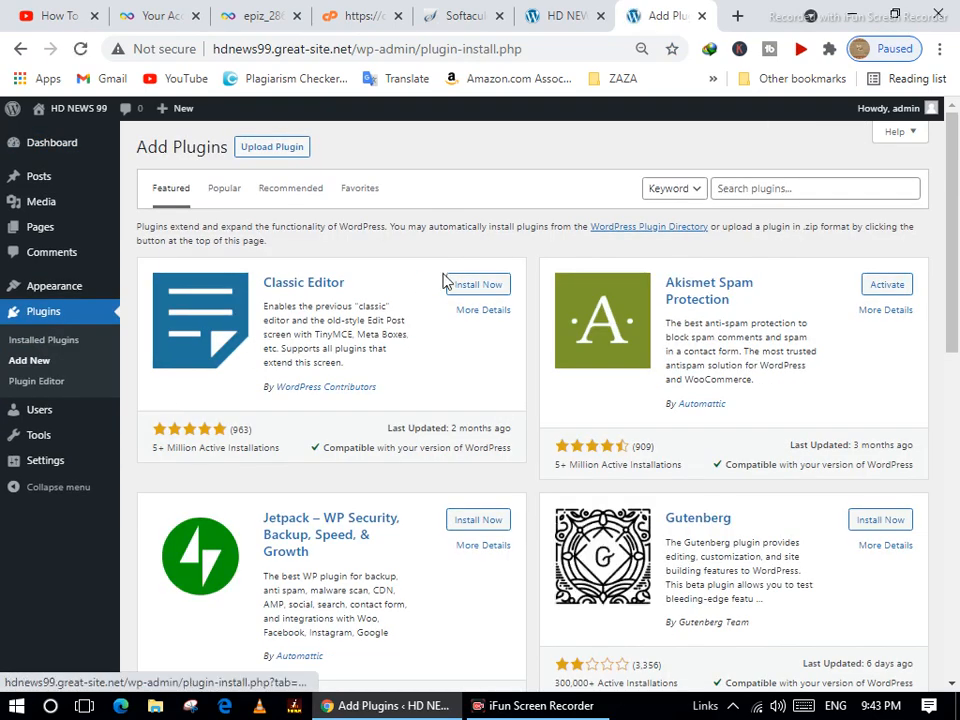
left_click(482, 287)
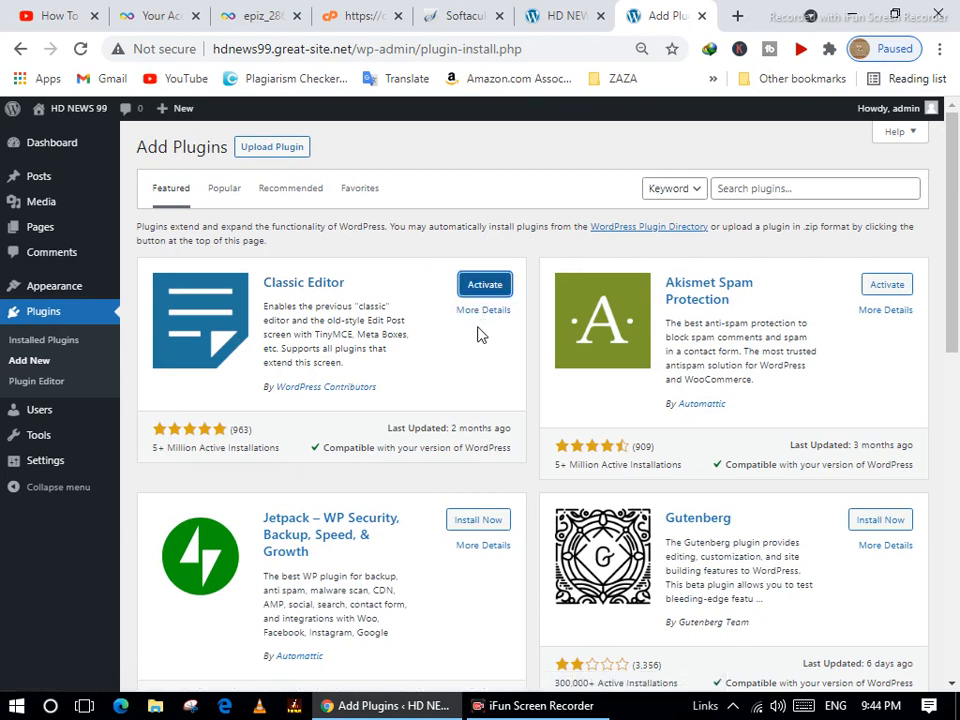
left_click(506, 290)
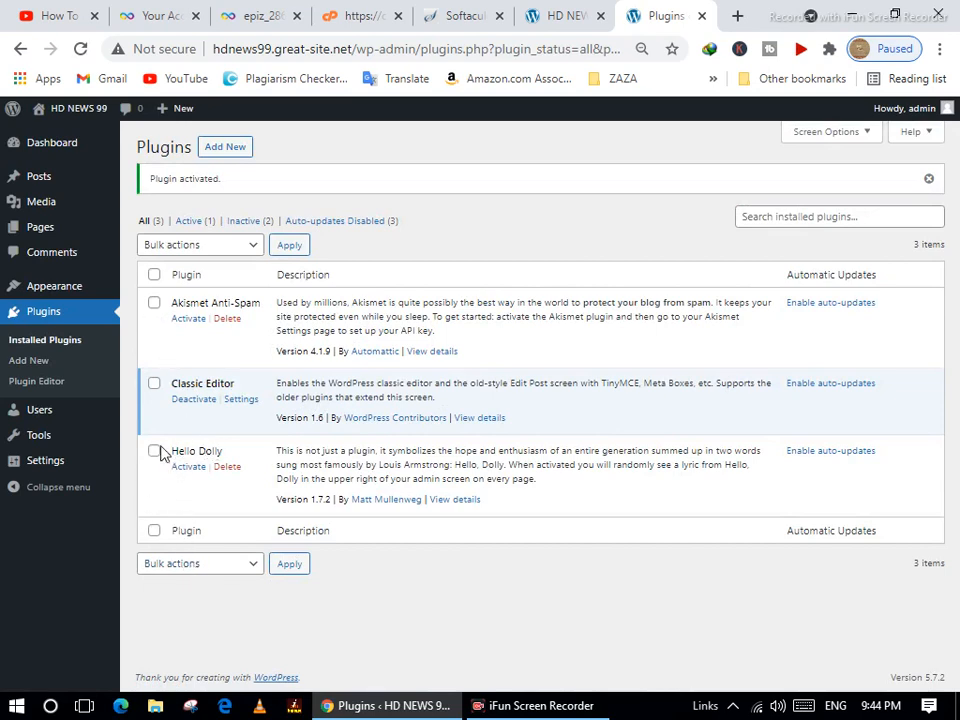
left_click(154, 451)
Bulk-delete the ticked Akismet Anti-Spam and Hello Dolly plugins, then return to Add Plugins.
left_click(196, 247)
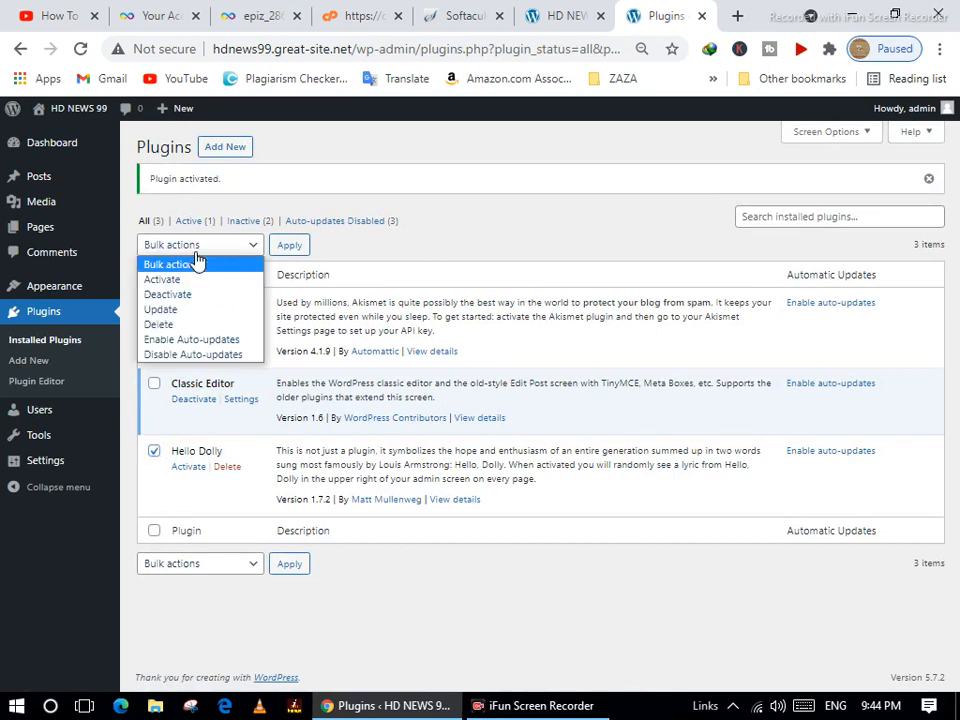
left_click(178, 325)
left_click(287, 245)
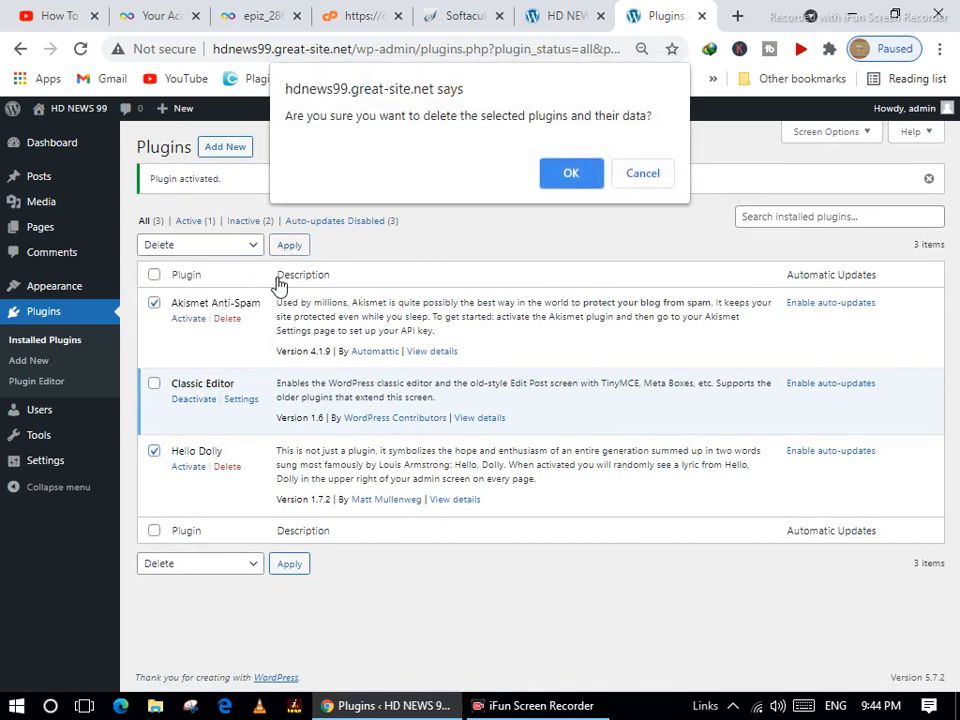
left_click(577, 174)
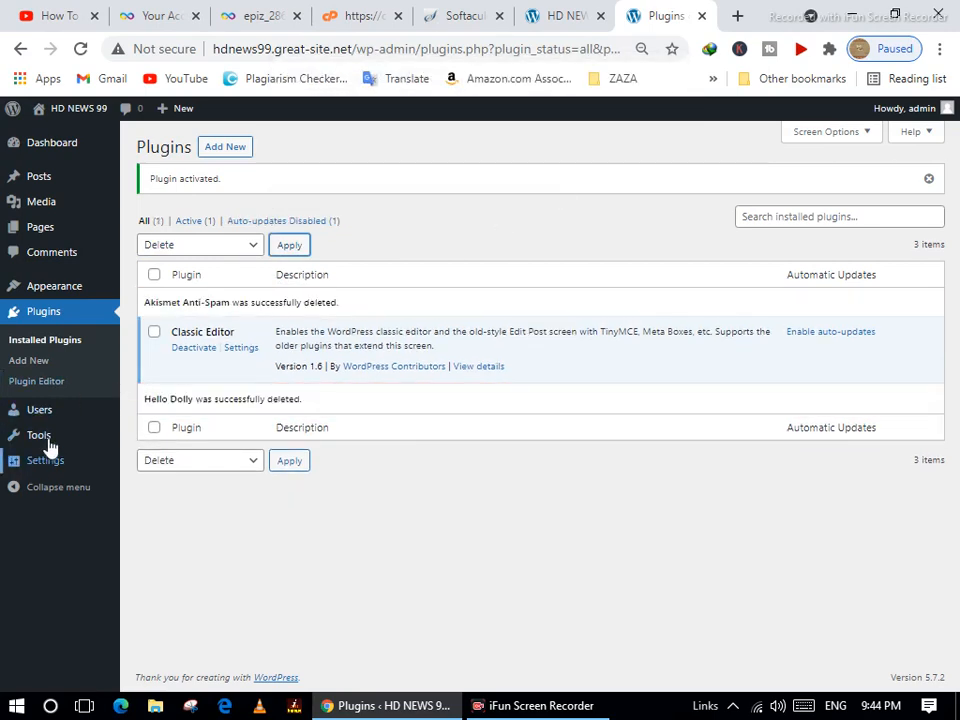
left_click(238, 150)
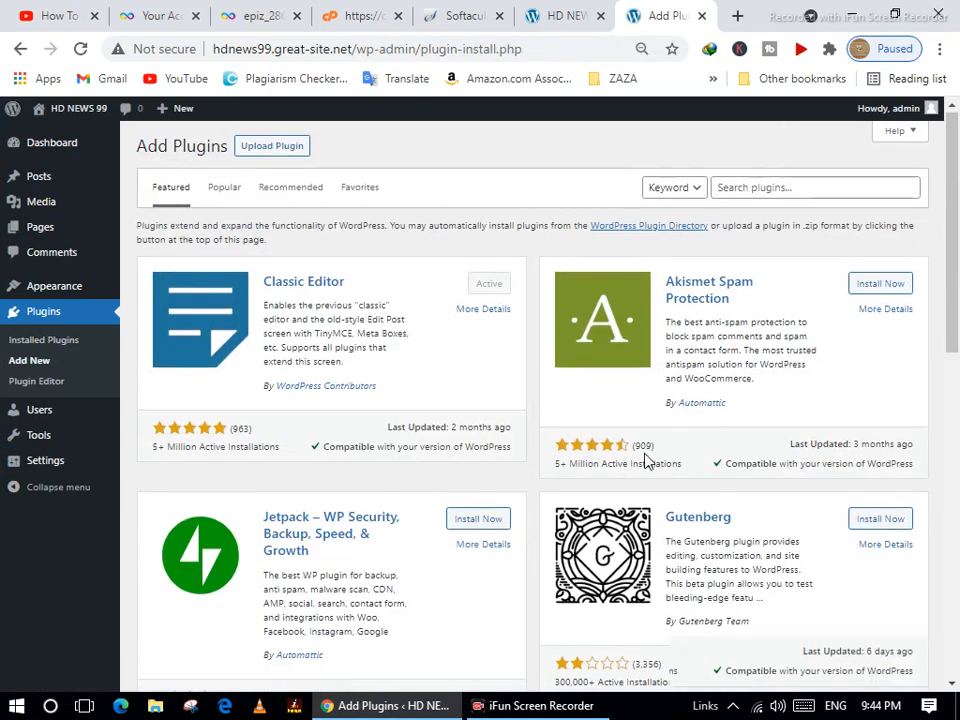
Search the plugin directory for 'urdu keyboard'.
scroll(645, 456, "down", 5)
scroll(608, 439, "down", 3)
scroll(568, 435, "up", 7)
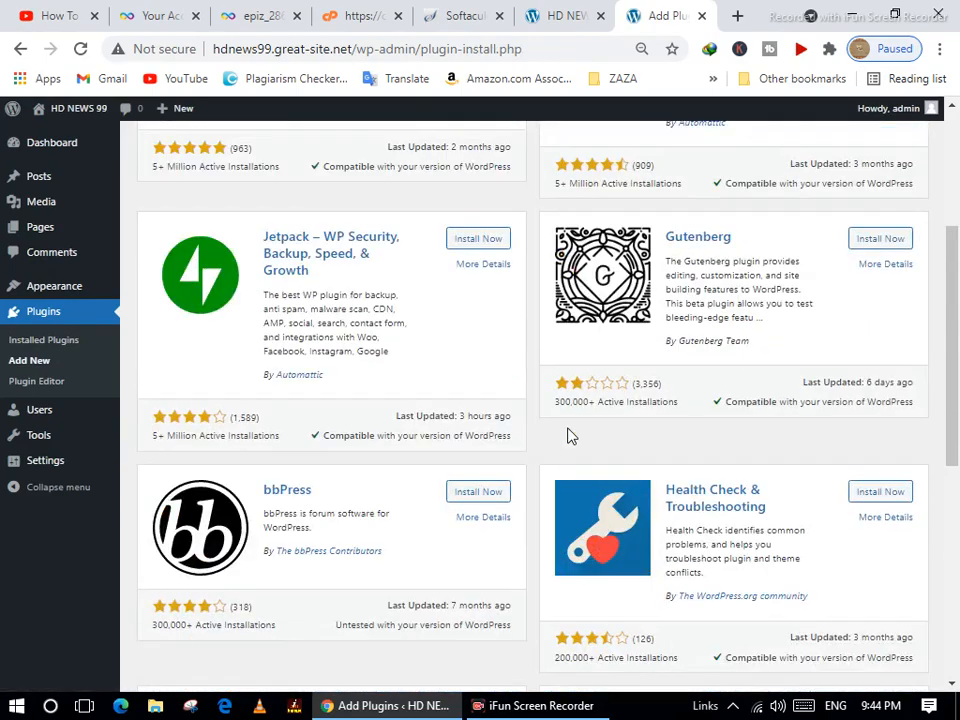
scroll(568, 439, "up", 2)
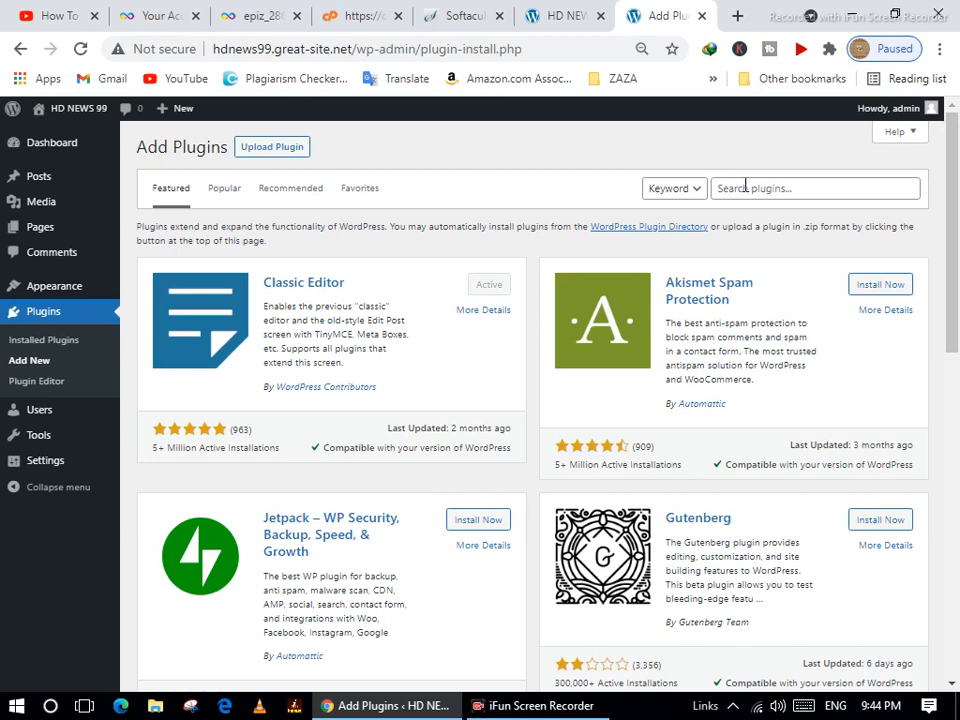
left_click(745, 187)
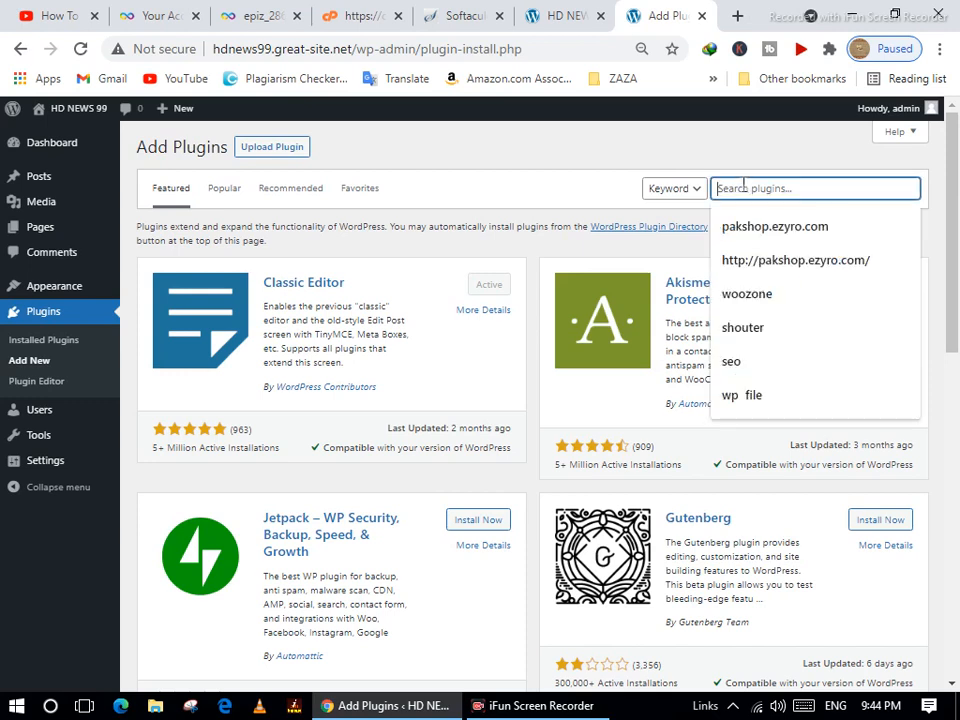
type("u")
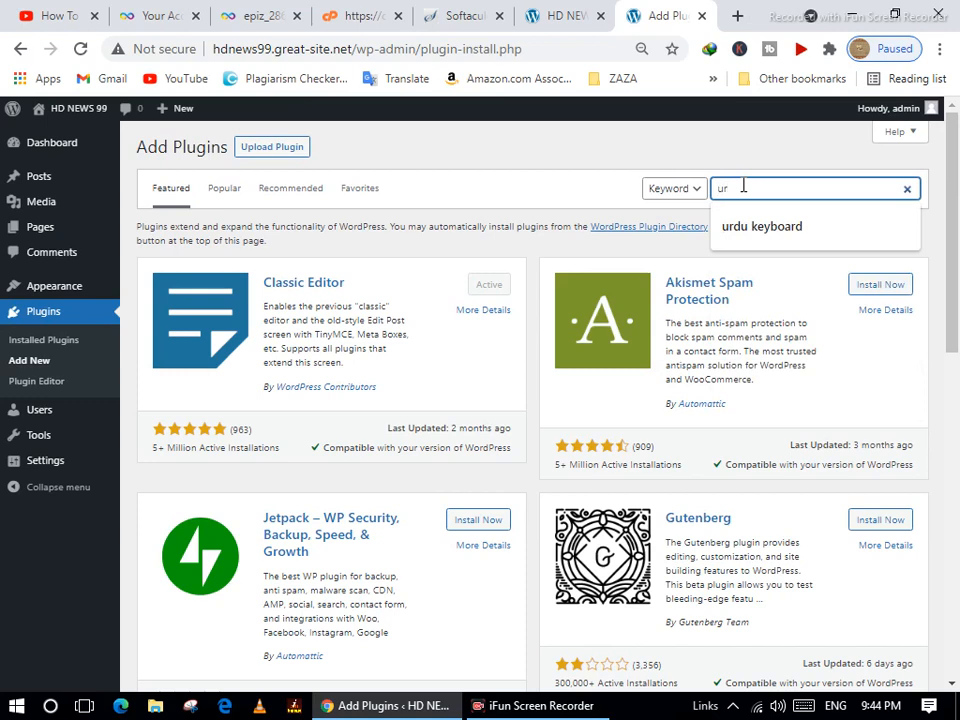
type("r")
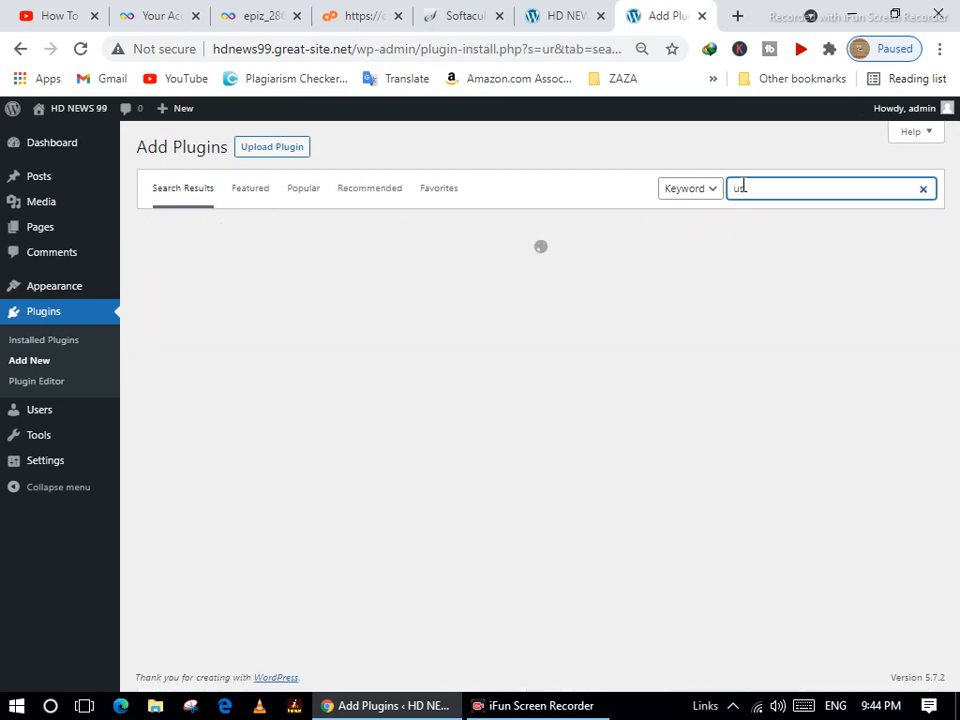
type("du")
key("Down")
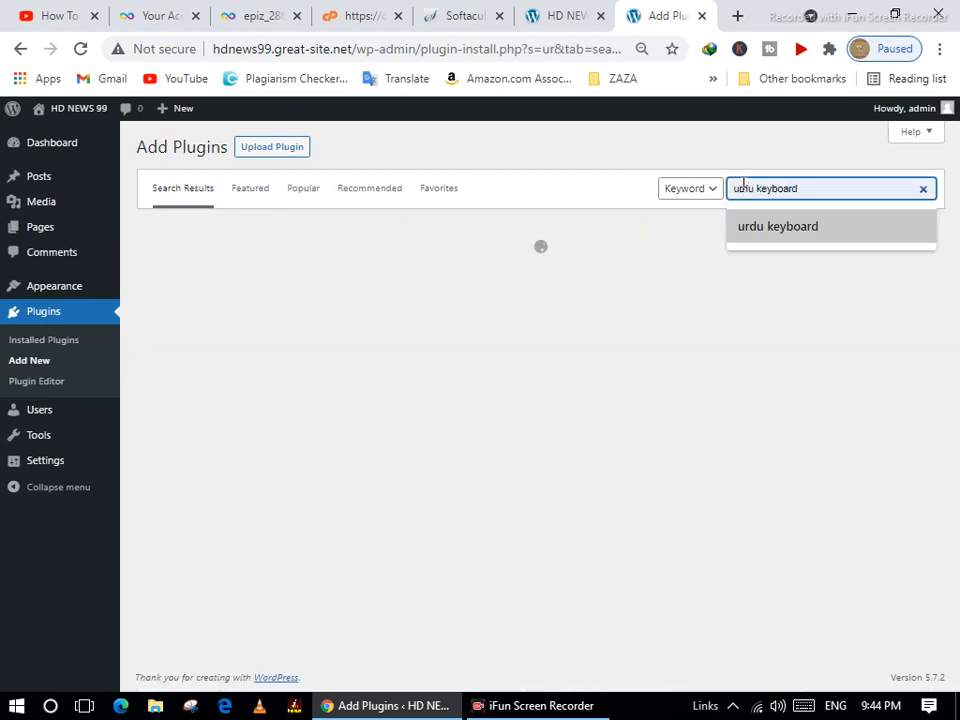
type("k")
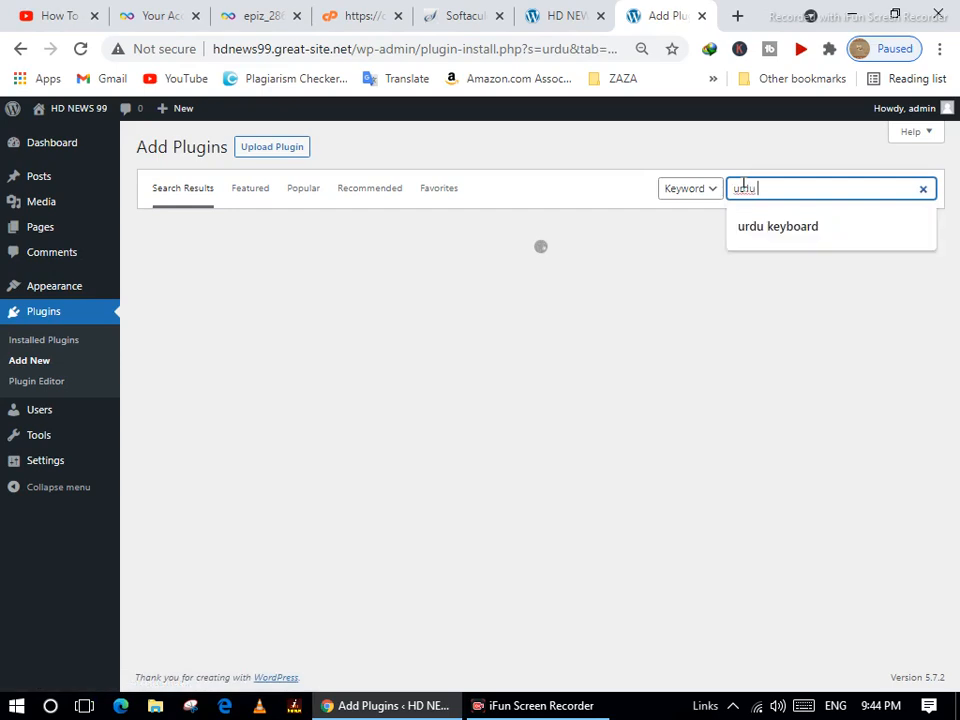
type("eyboard")
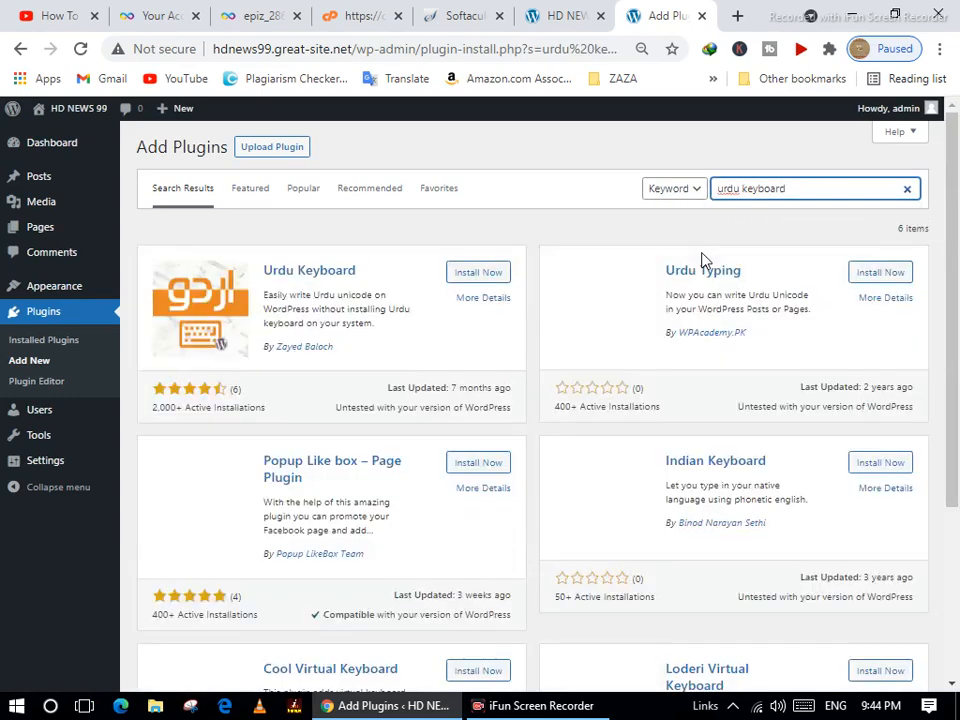
Install and activate the Urdu Keyboard plugin.
left_click(472, 276)
left_click(472, 276)
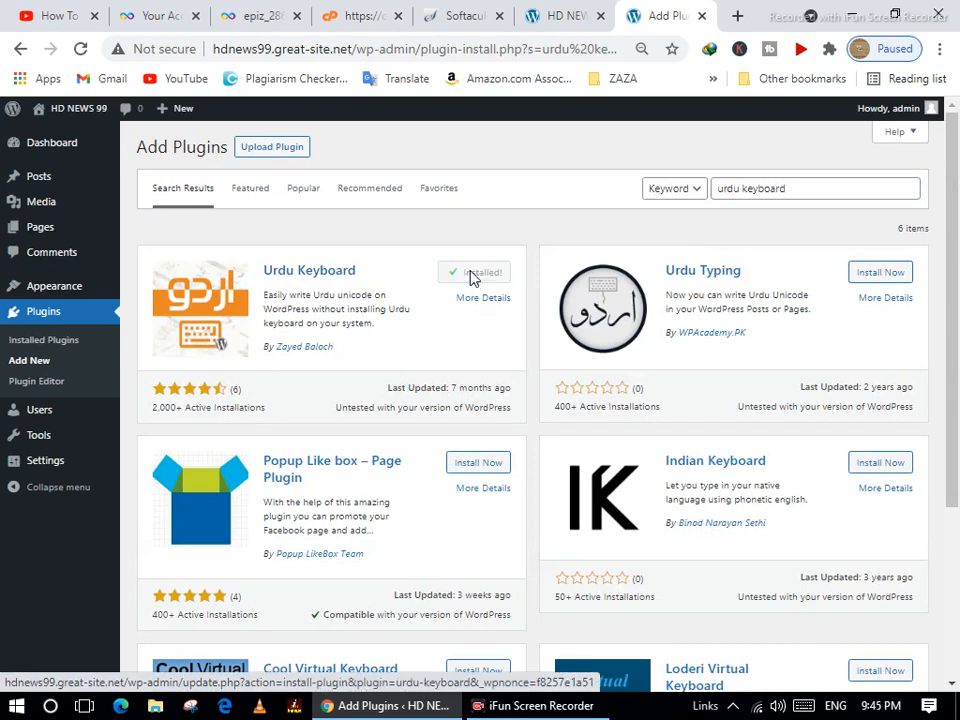
scroll(474, 278, "down", 3)
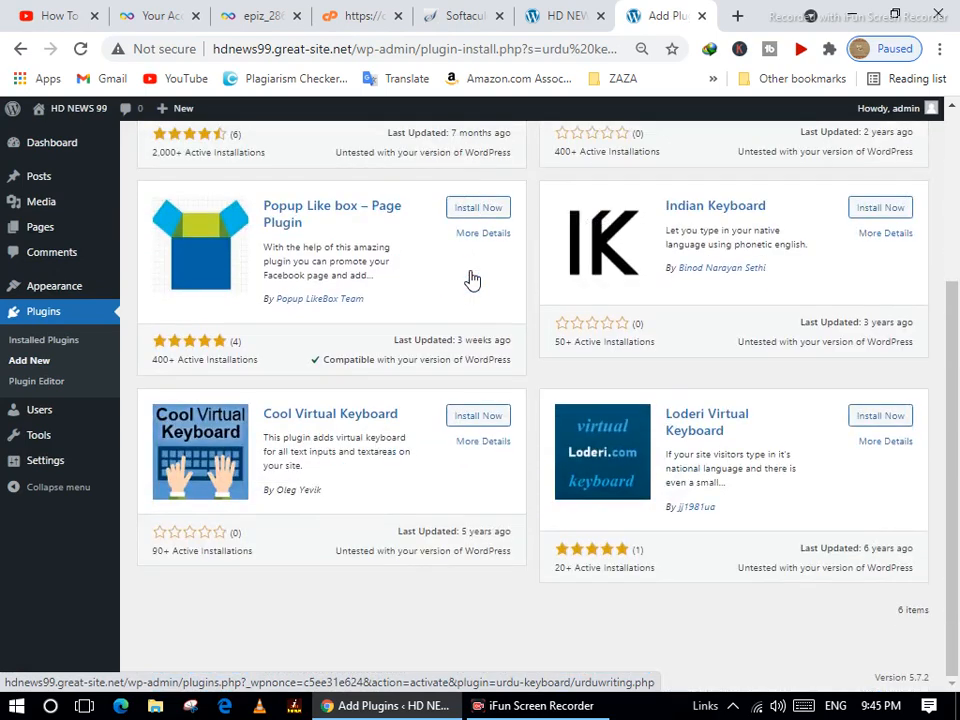
scroll(474, 278, "up", 3)
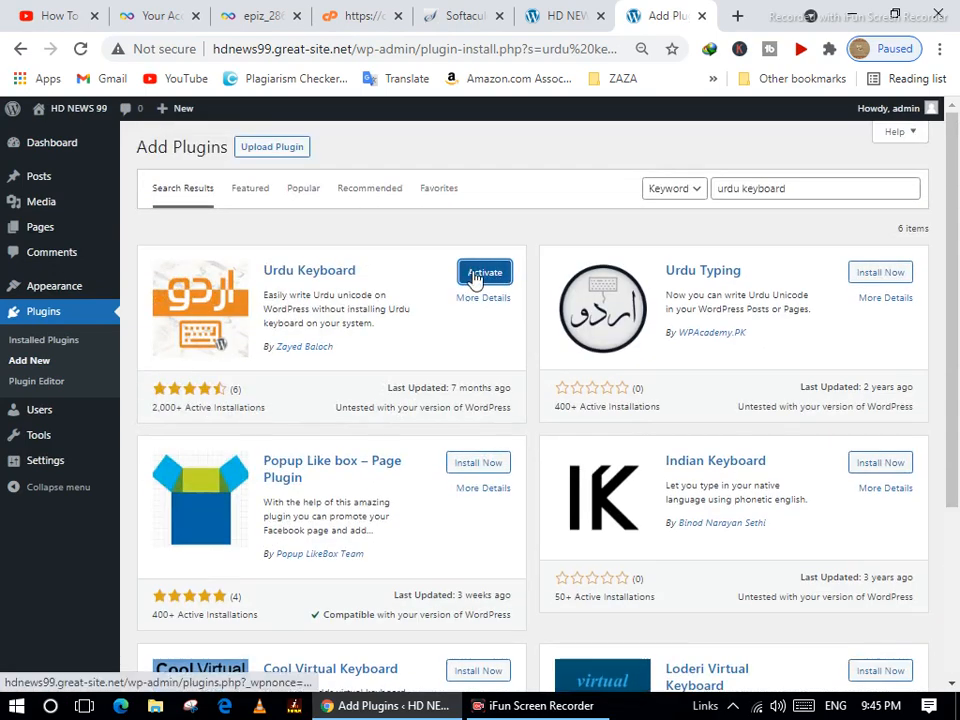
left_click(476, 276)
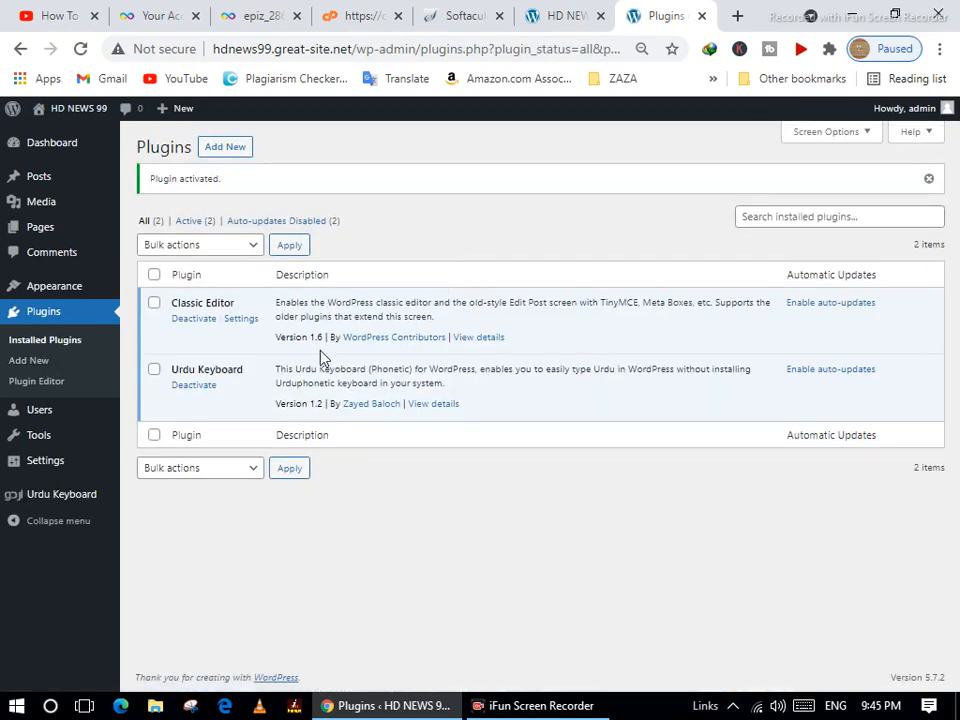
Search Add New plugins for 'seo', install Yoast SEO, and start installing All in One SEO.
left_click(62, 361)
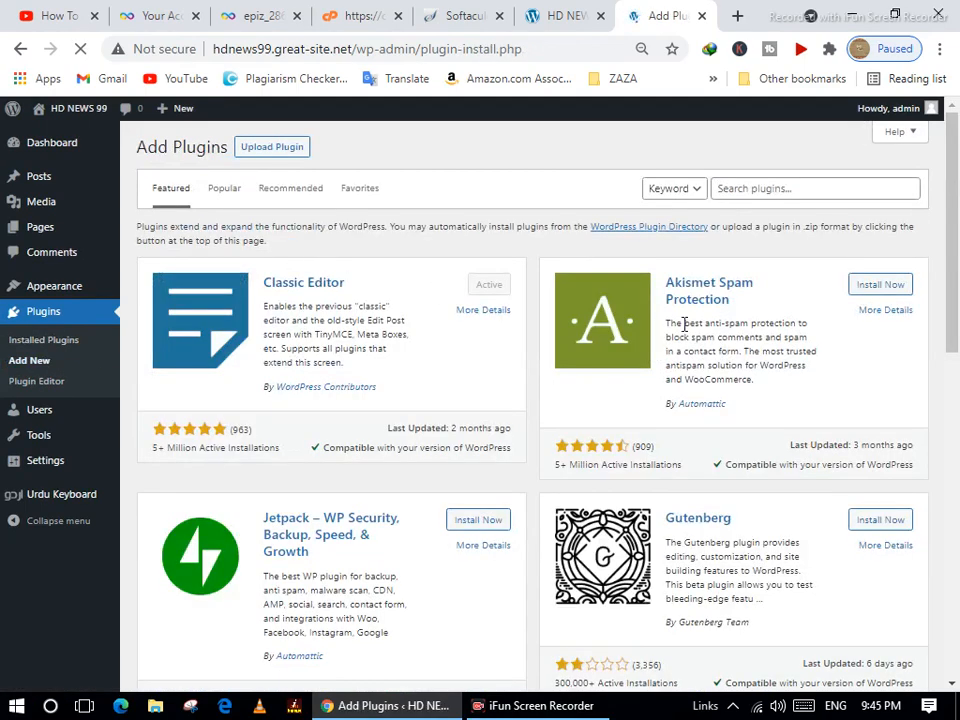
scroll(634, 362, "down", 7)
scroll(634, 352, "up", 8)
left_click(775, 187)
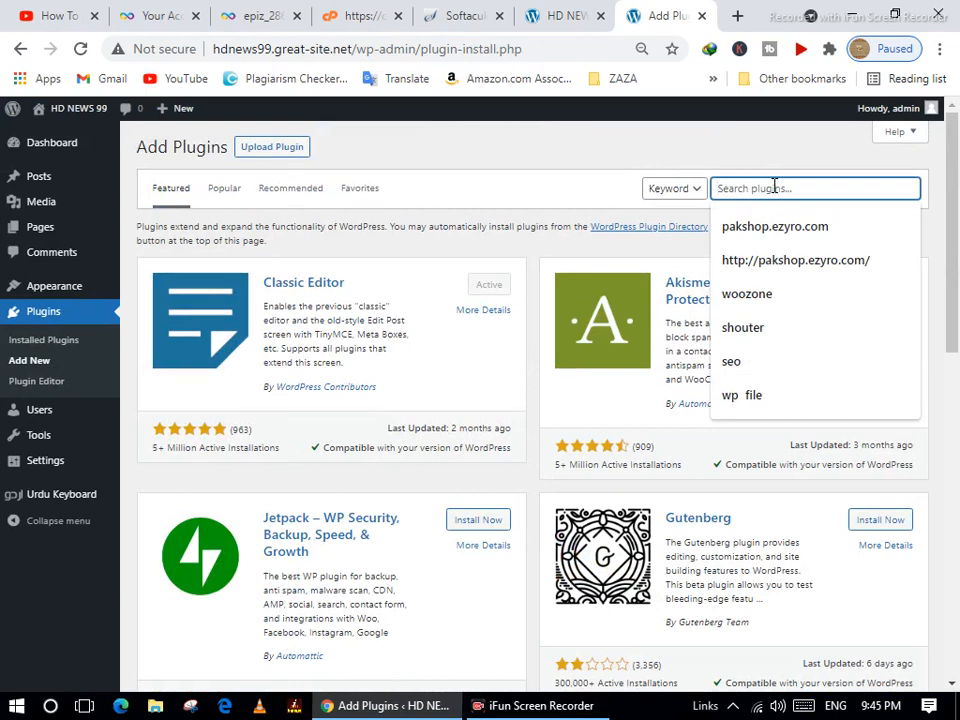
left_click(728, 363)
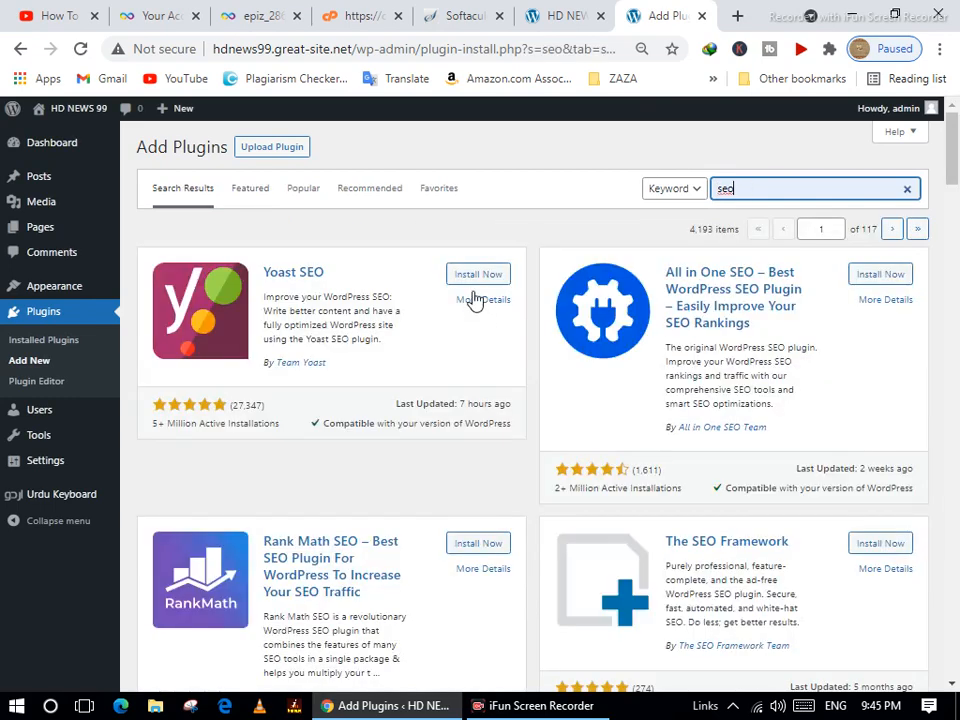
left_click(480, 277)
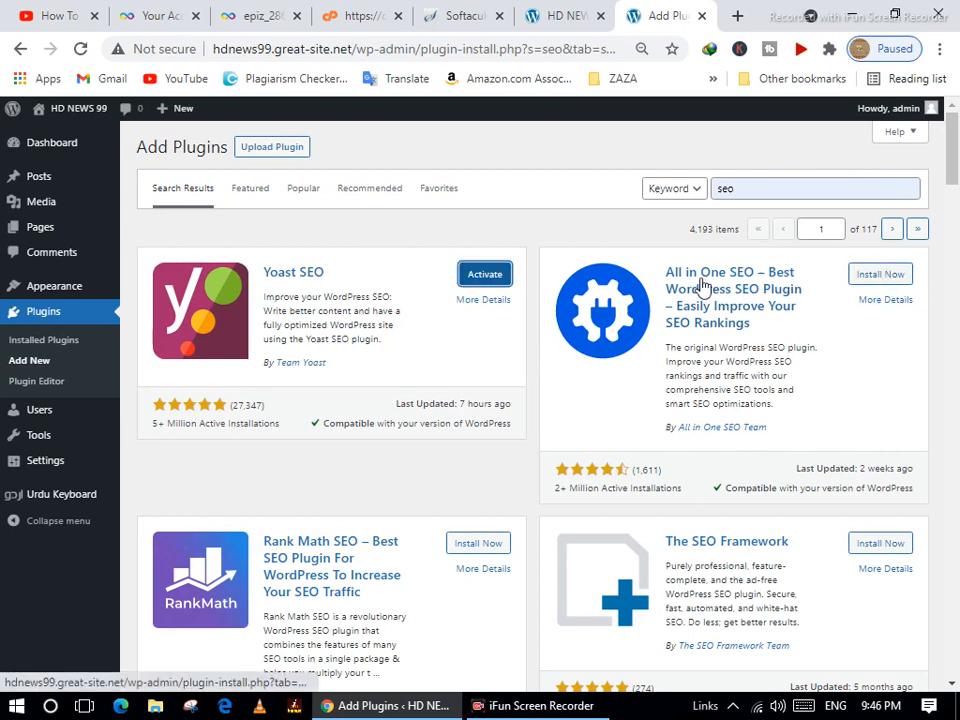
left_click(888, 274)
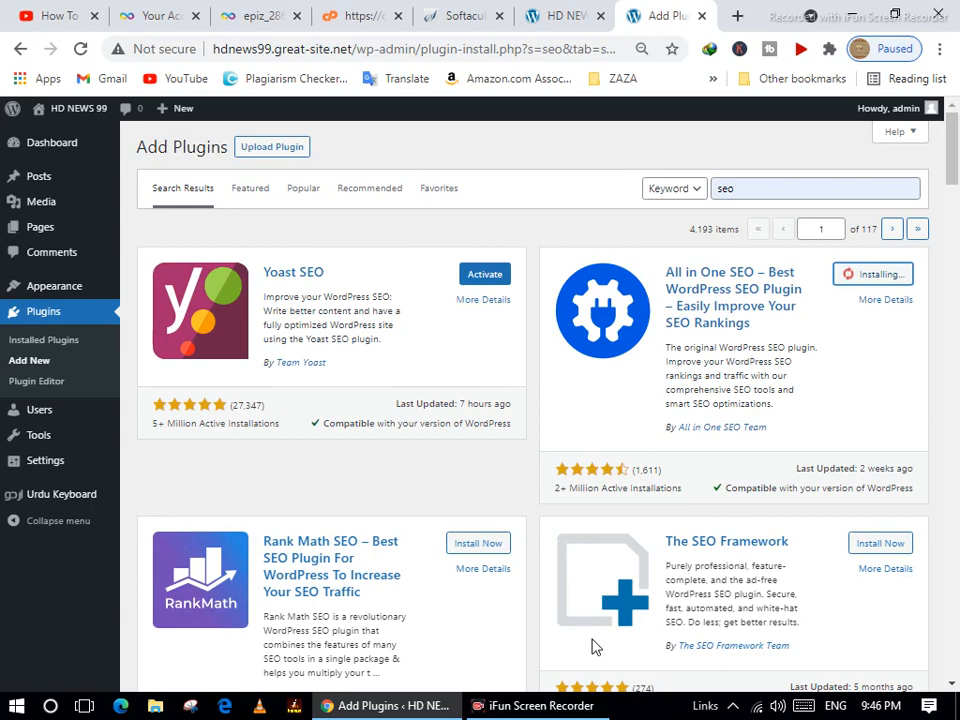
Find Contact Form by WPForms further down the 'seo' results and install it.
scroll(491, 500, "down", 5)
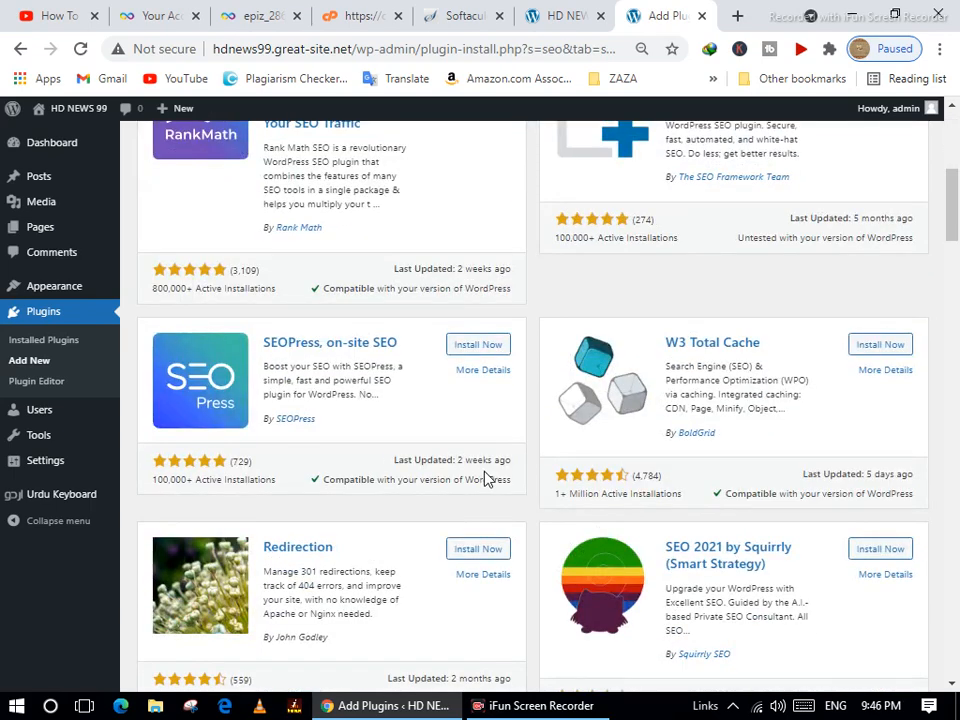
scroll(487, 479, "down", 2)
scroll(487, 479, "down", 3)
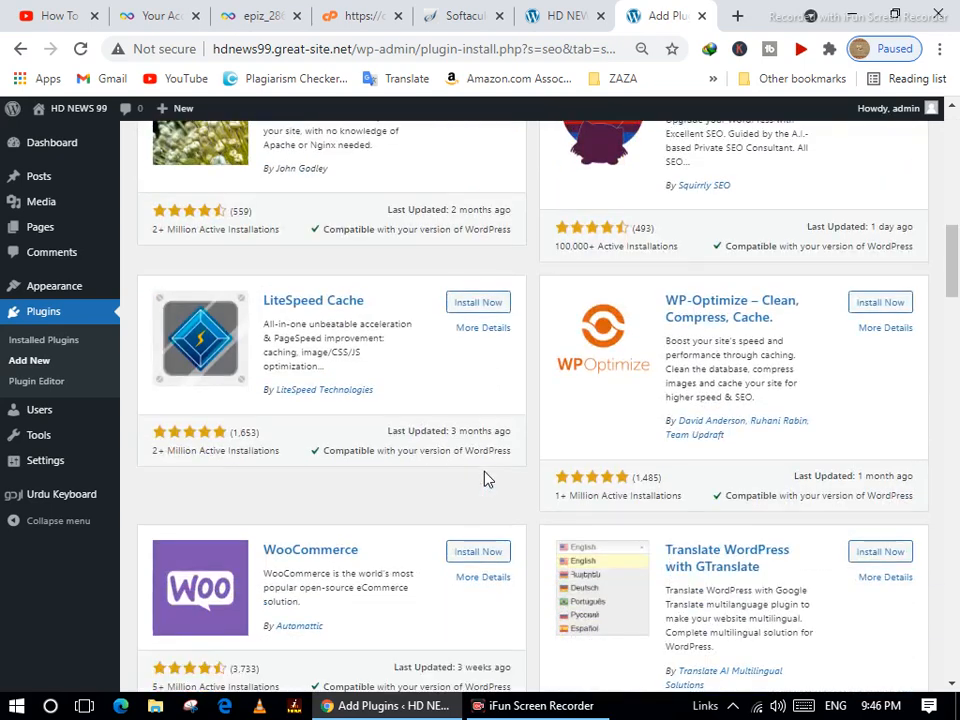
scroll(487, 479, "down", 2)
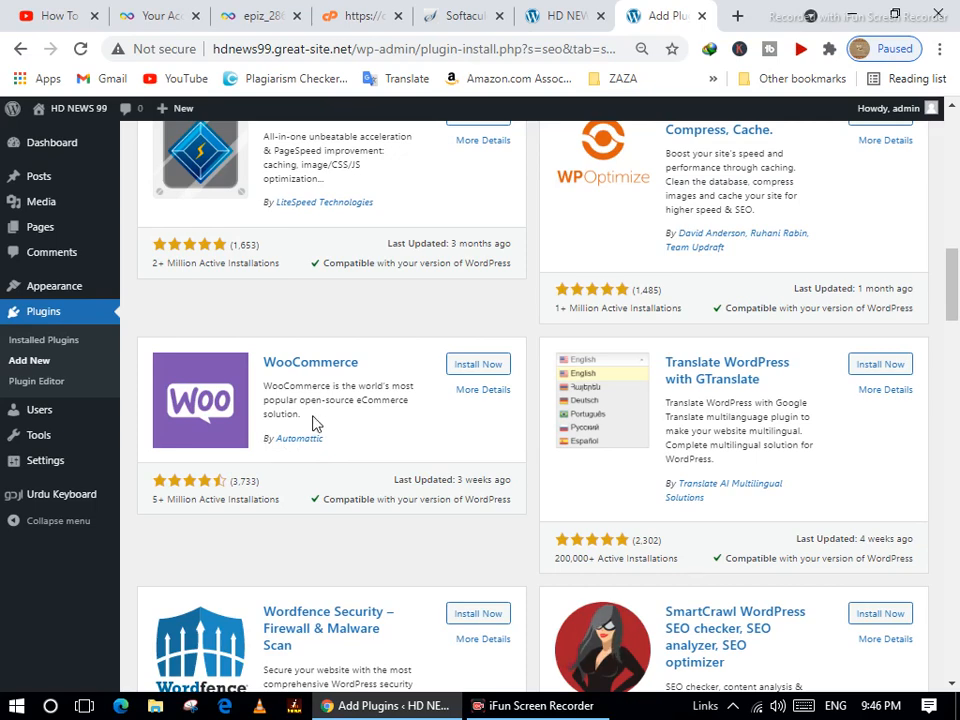
scroll(315, 424, "down", 2)
scroll(390, 446, "down", 3)
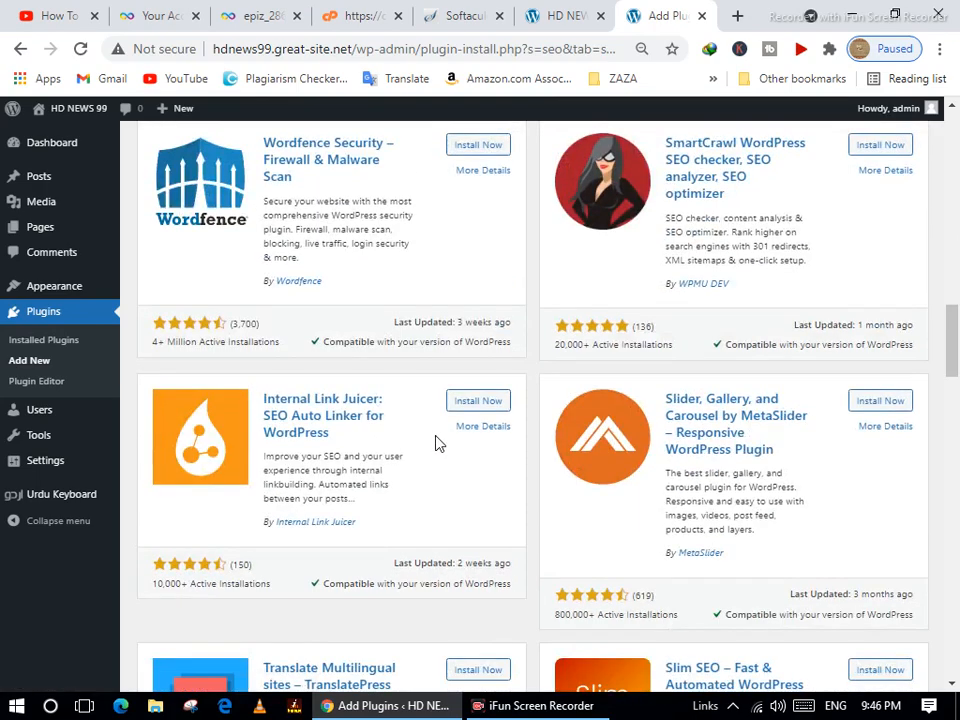
scroll(368, 420, "down", 3)
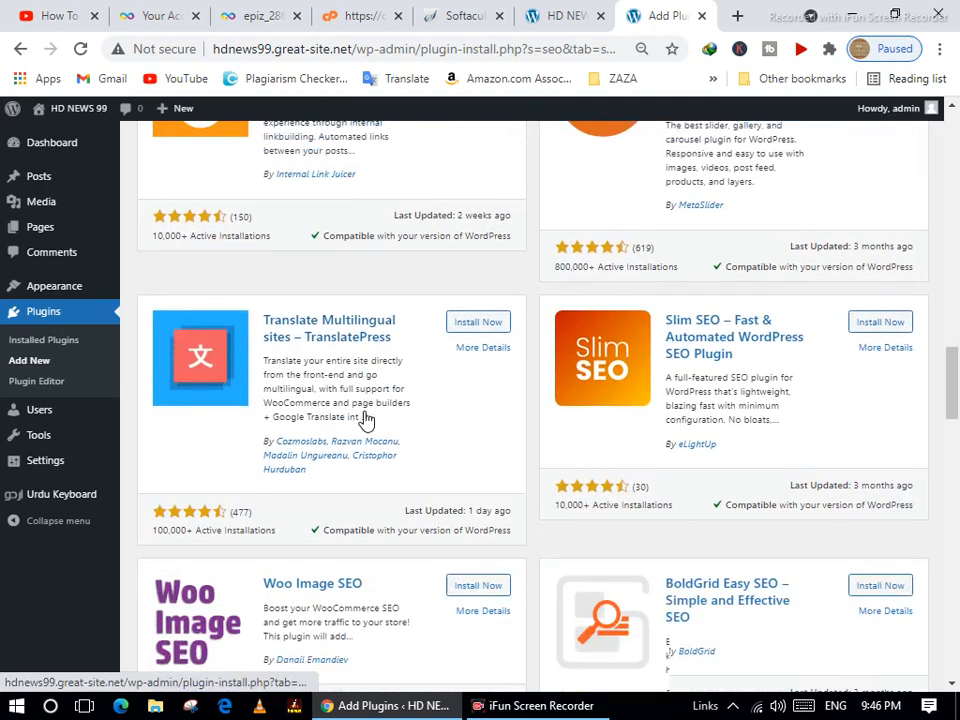
scroll(365, 418, "down", 1)
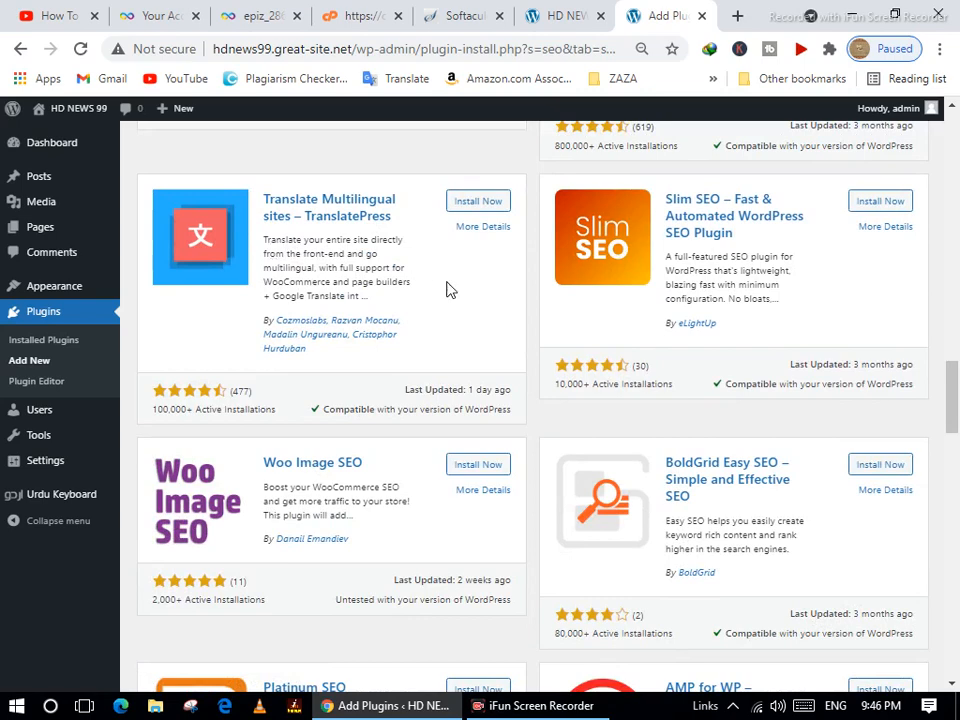
scroll(440, 292, "up", 1)
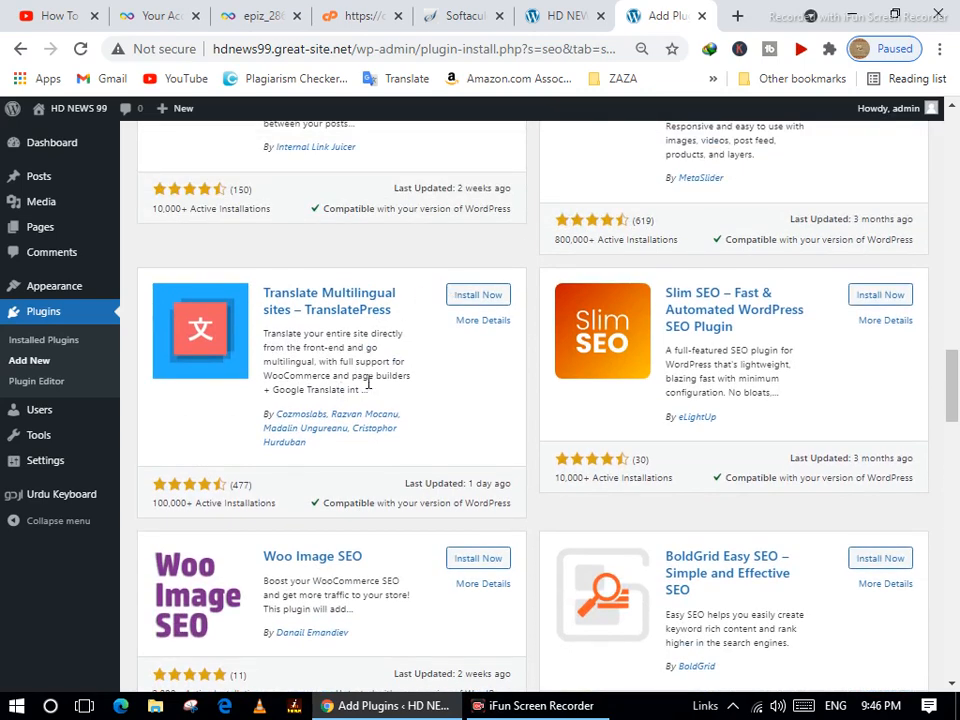
scroll(368, 390, "up", 2)
scroll(368, 390, "down", 2)
scroll(405, 364, "down", 6)
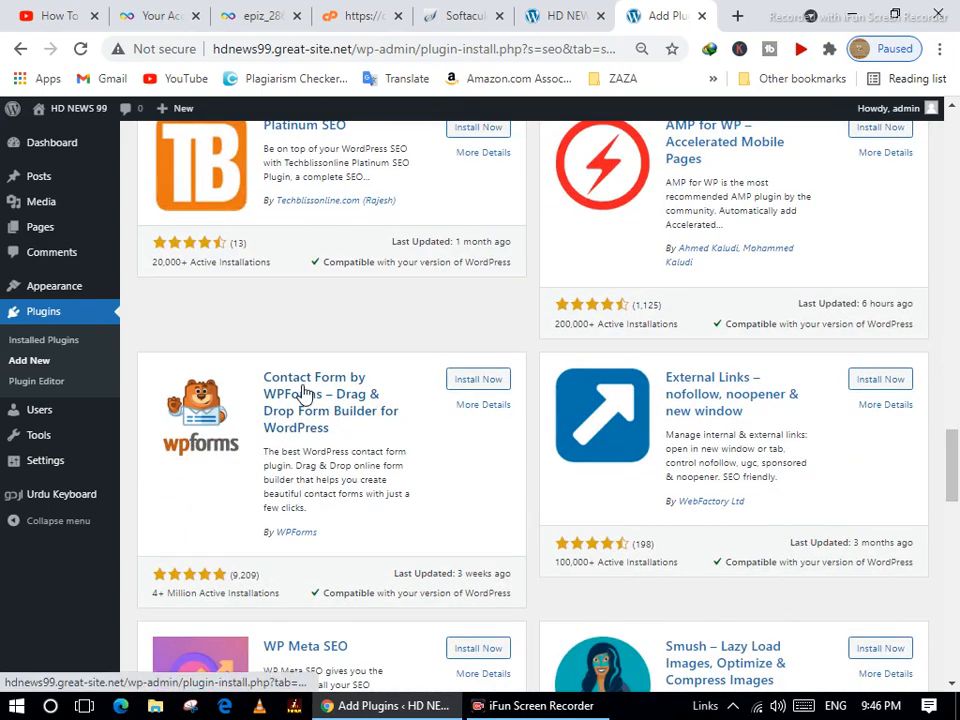
left_click(491, 382)
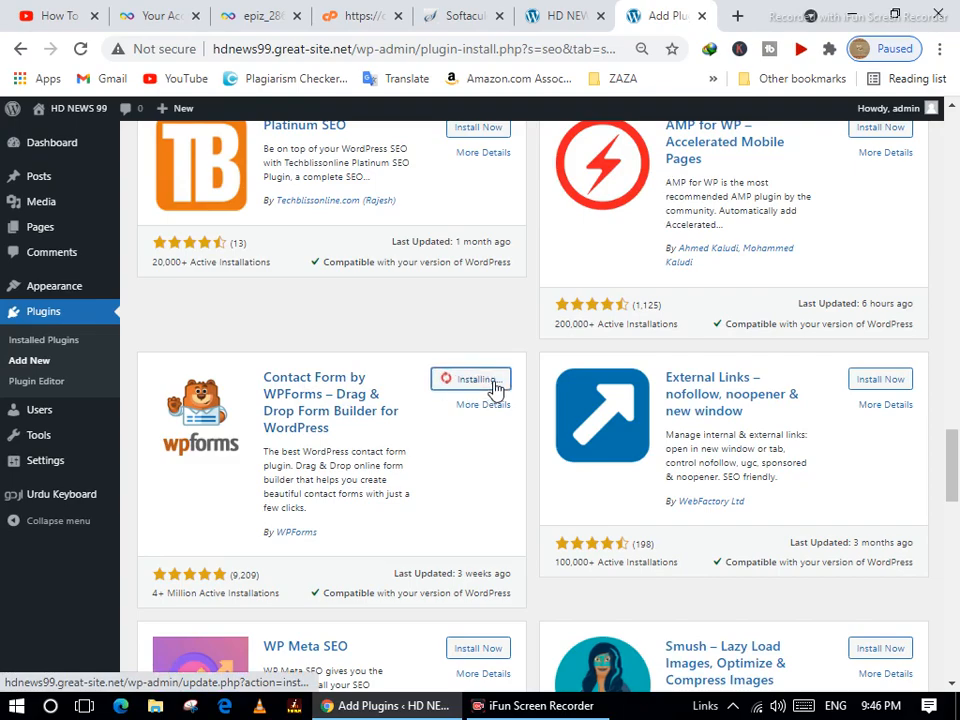
scroll(414, 377, "up", 9)
scroll(414, 377, "up", 15)
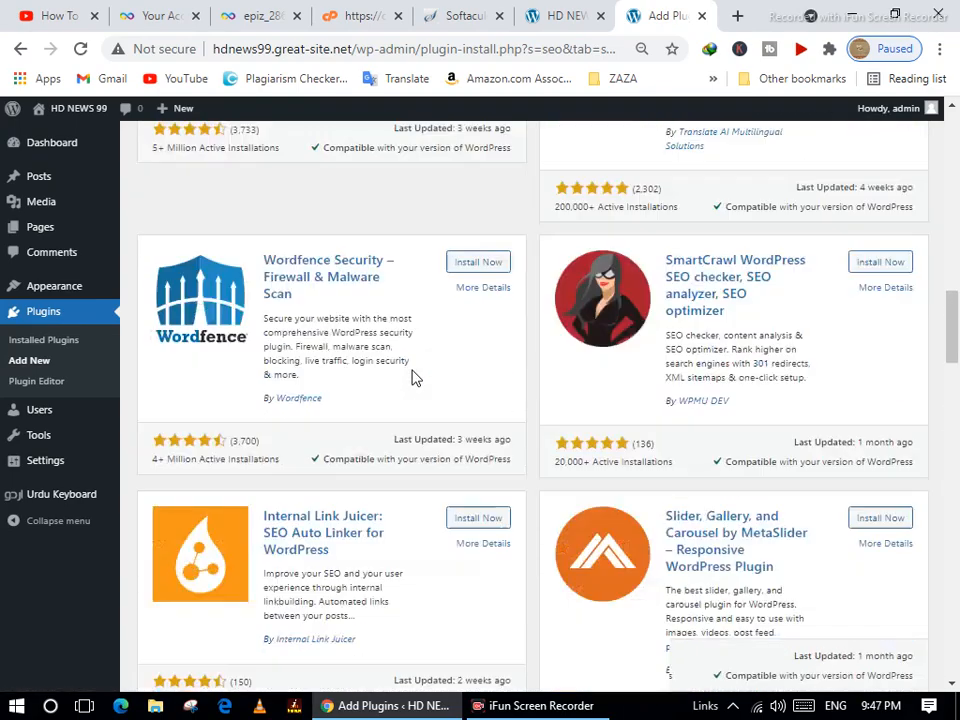
scroll(414, 377, "down", 18)
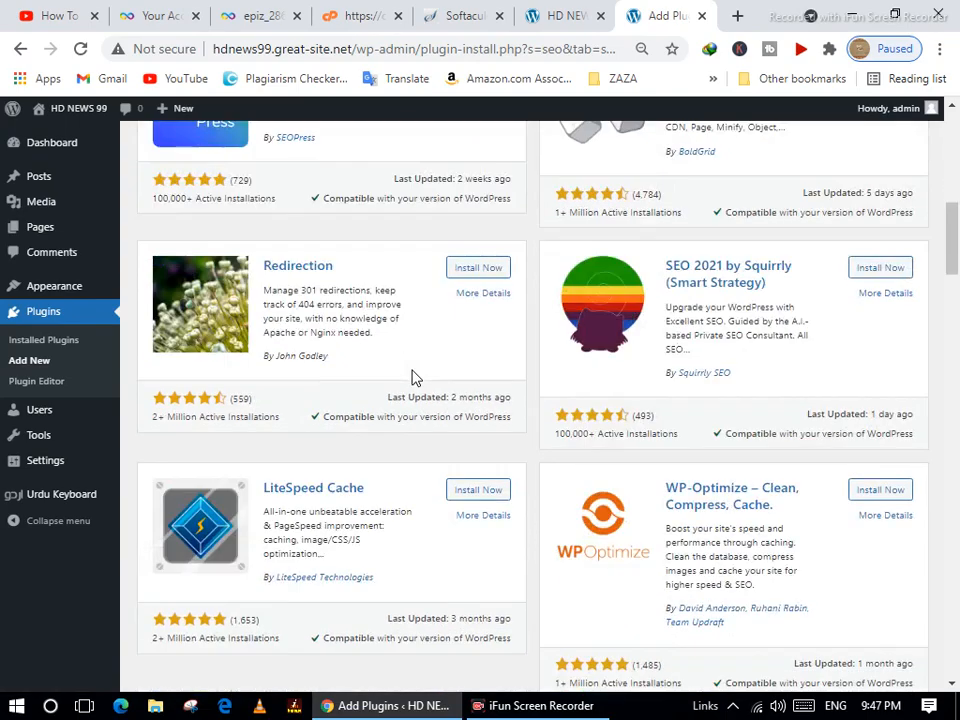
scroll(414, 377, "down", 8)
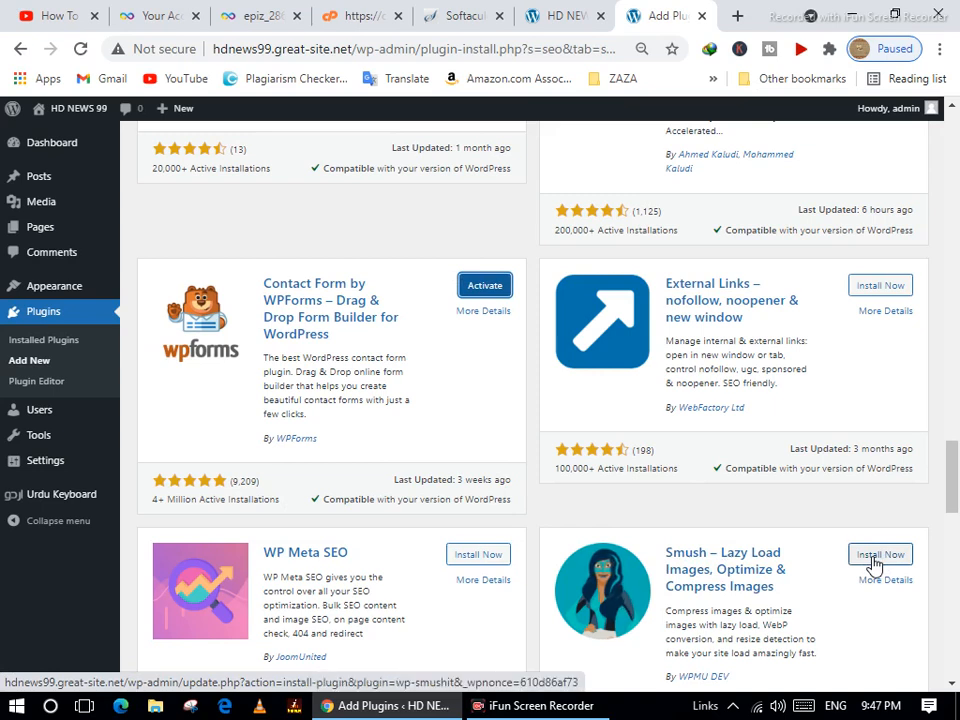
Install the Smush image optimisation plugin and activate it.
left_click(874, 560)
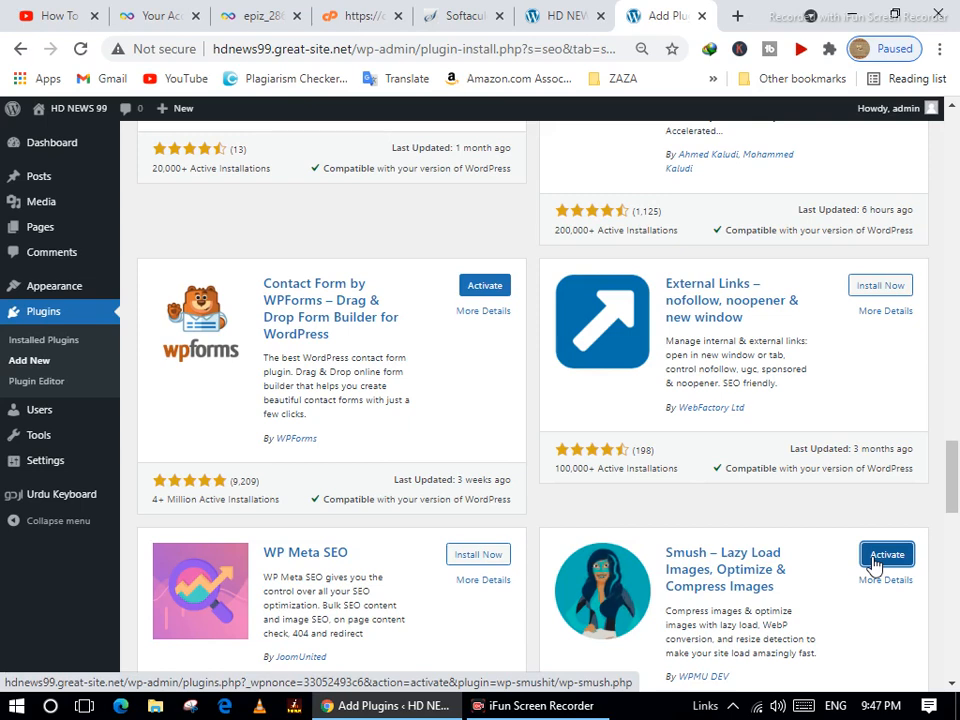
left_click(873, 563)
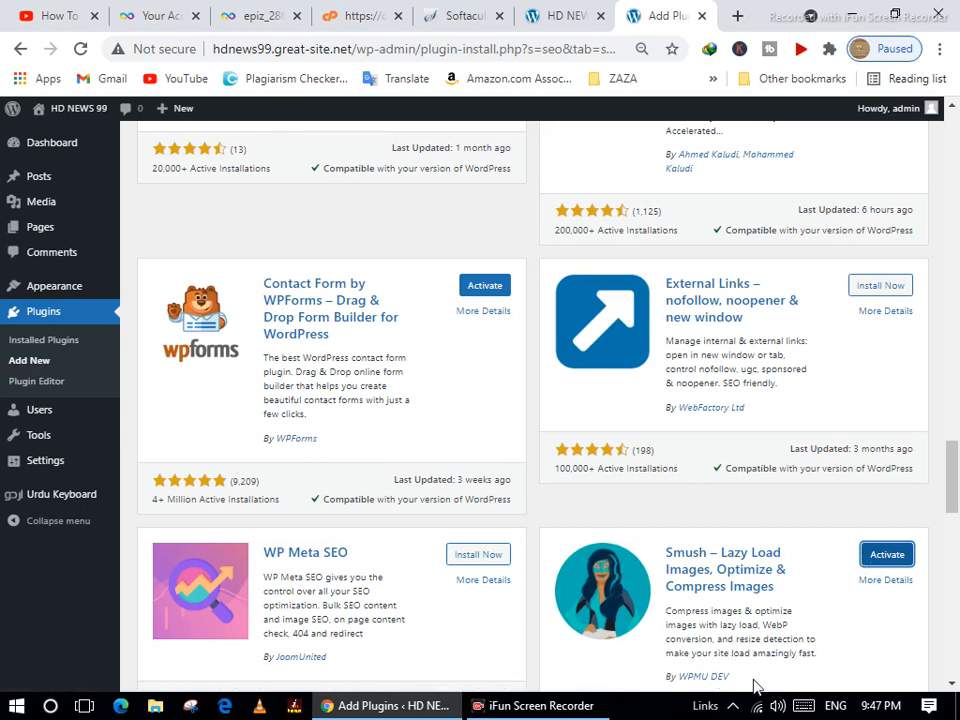
left_click(884, 558)
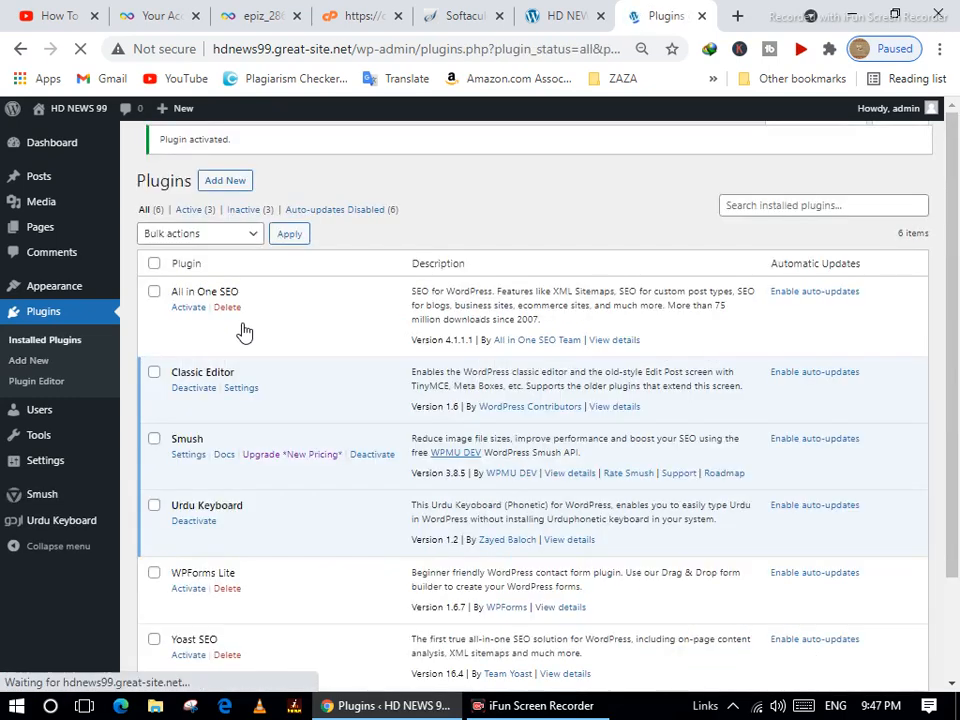
left_click(154, 274)
left_click(185, 245)
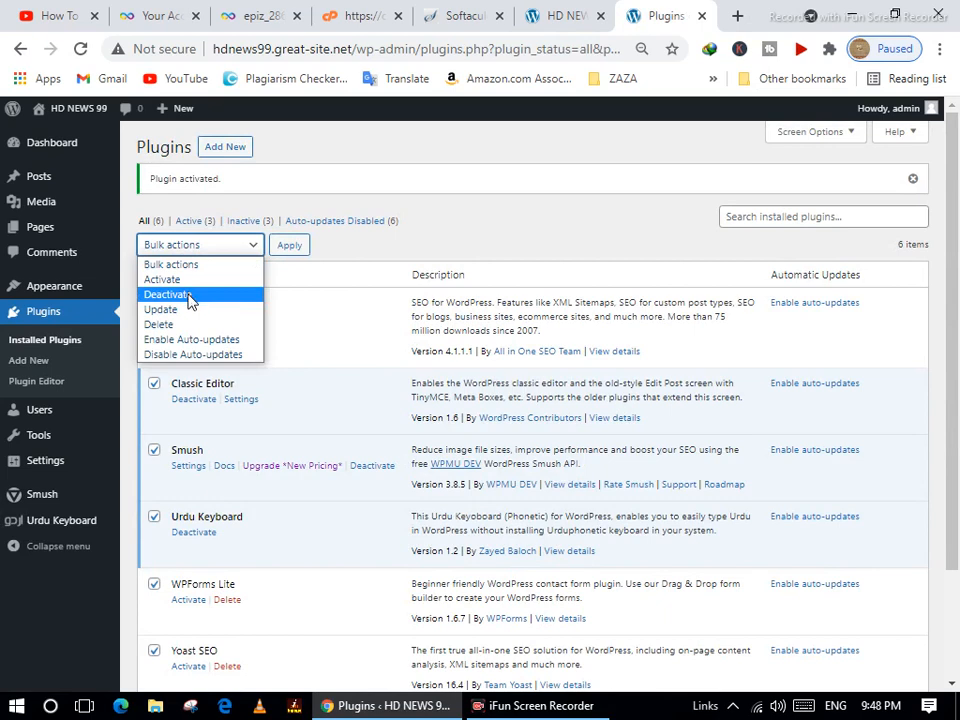
left_click(192, 281)
left_click(284, 249)
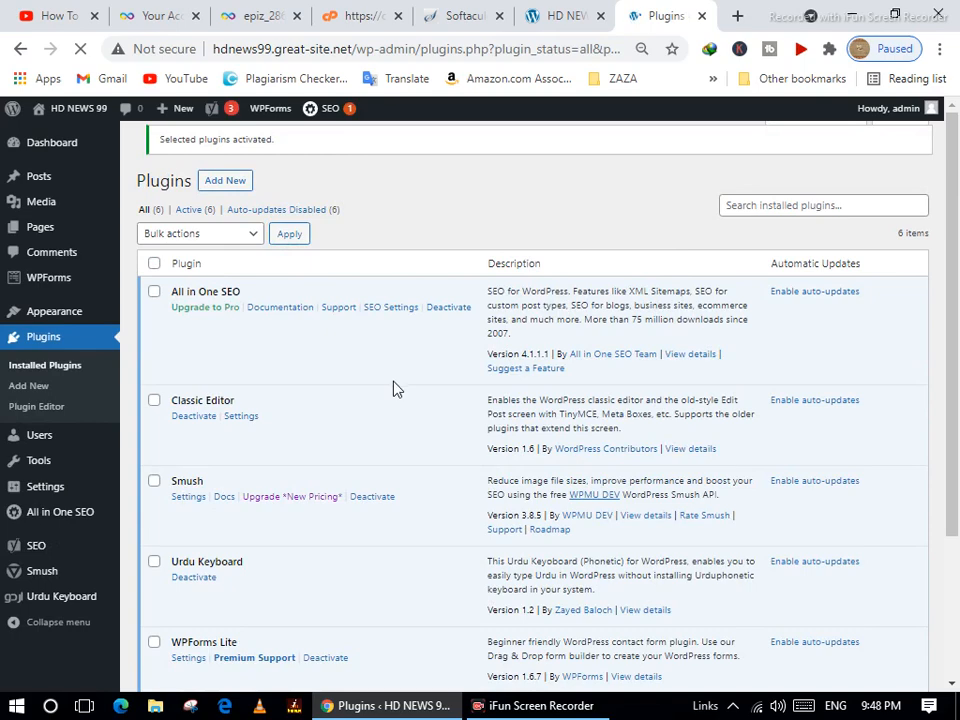
scroll(393, 395, "down", 3)
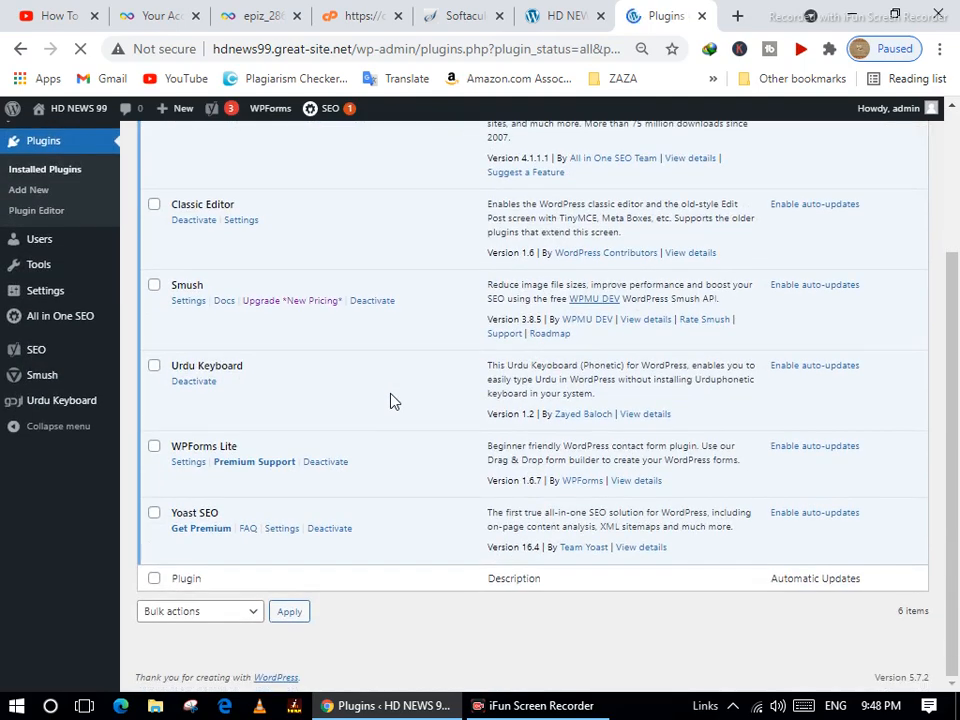
scroll(390, 400, "up", 3)
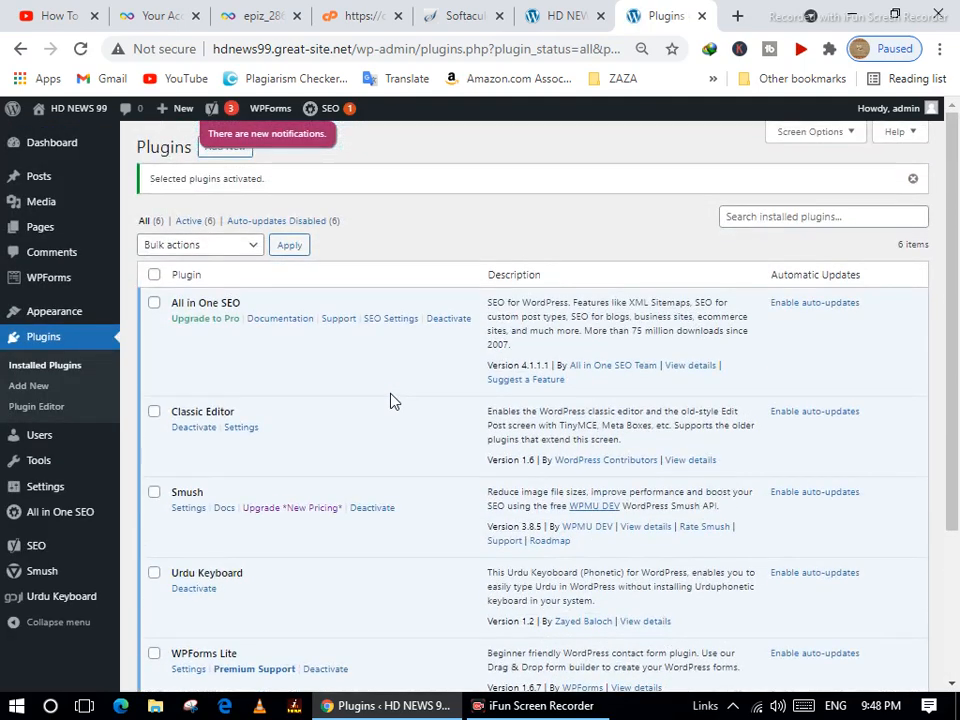
scroll(393, 400, "down", 3)
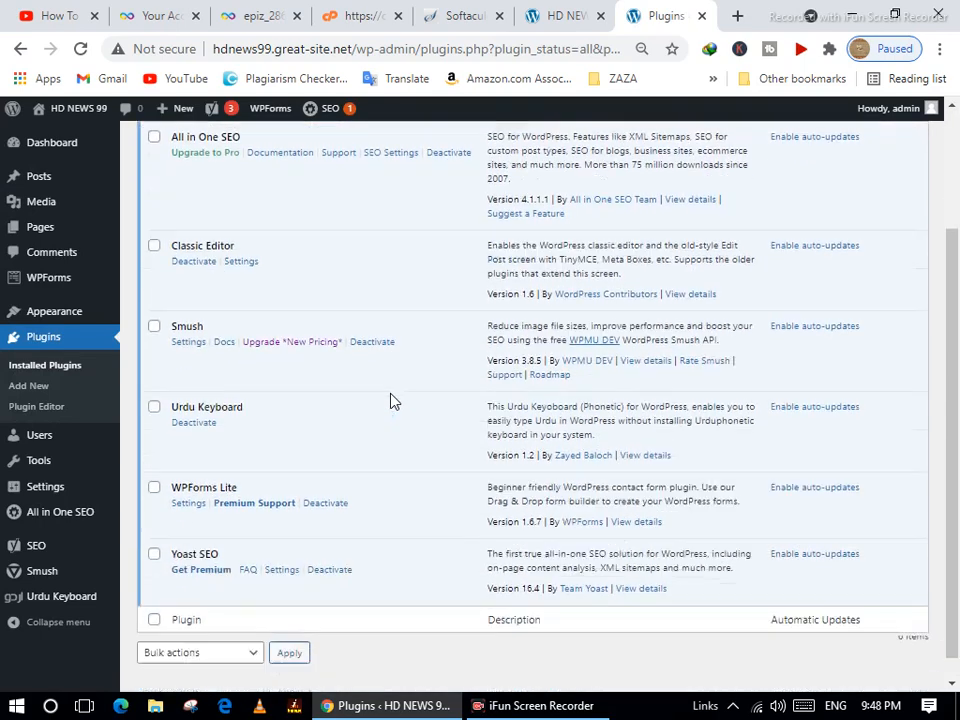
scroll(392, 401, "down", 1)
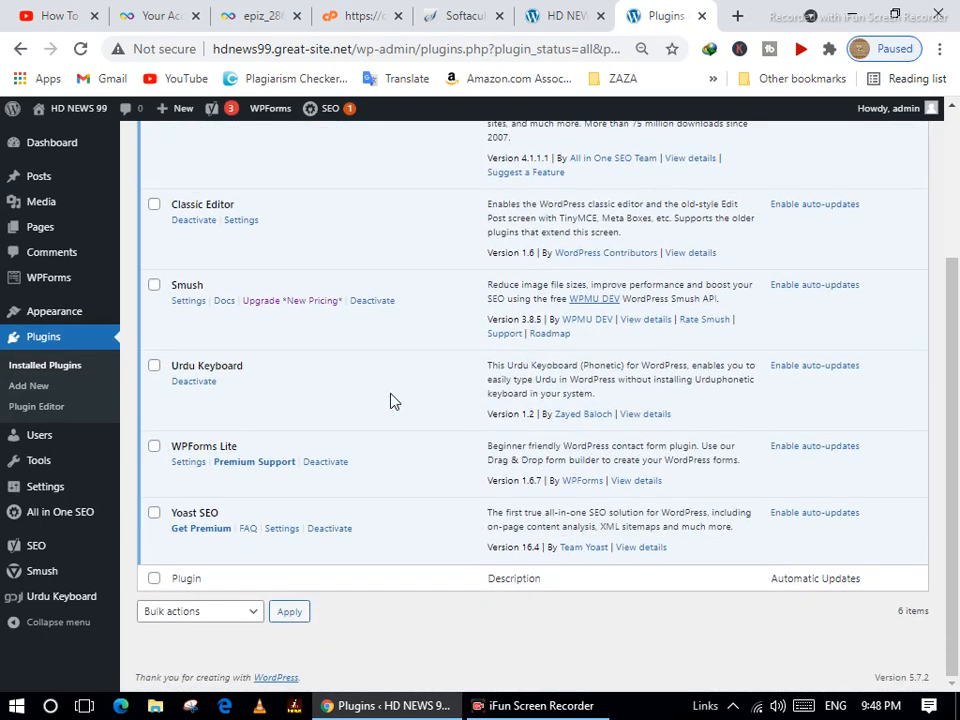
scroll(391, 401, "up", 3)
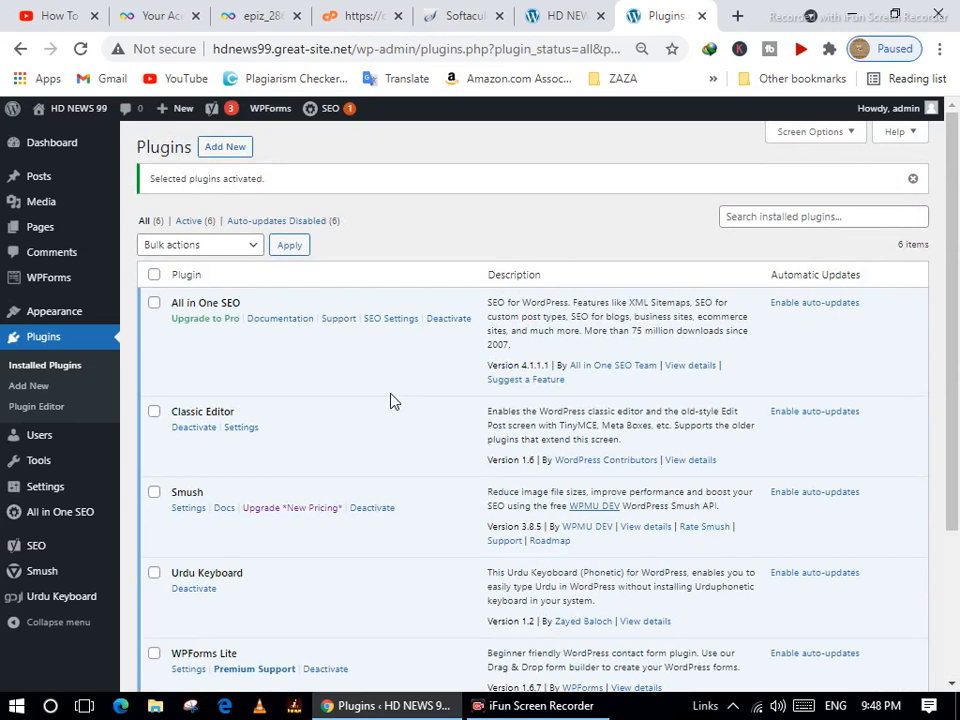
left_click(230, 245)
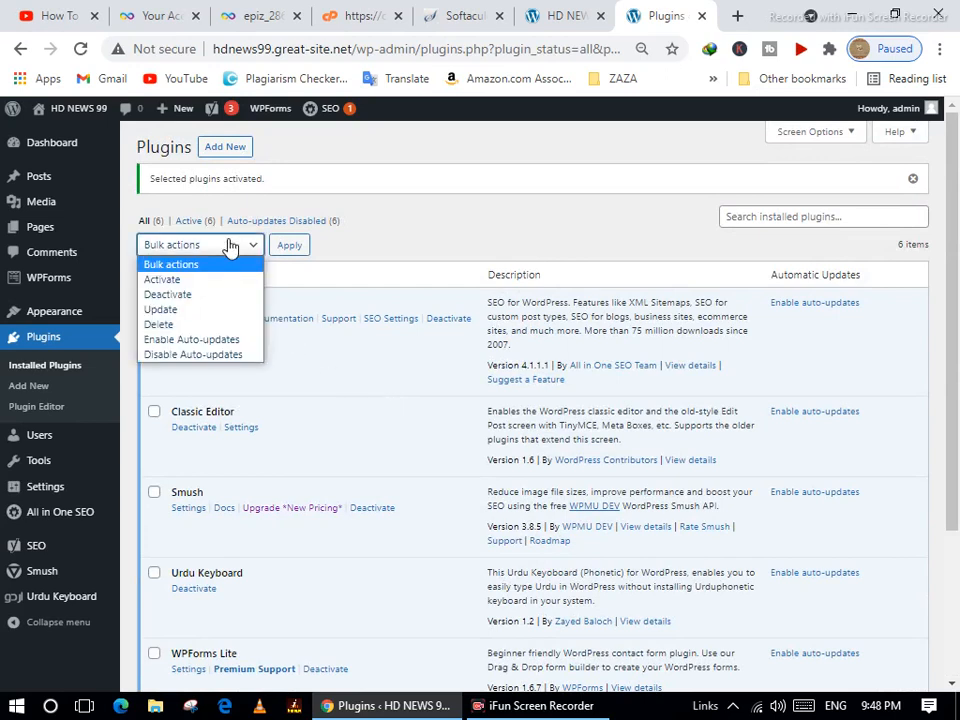
left_click(410, 205)
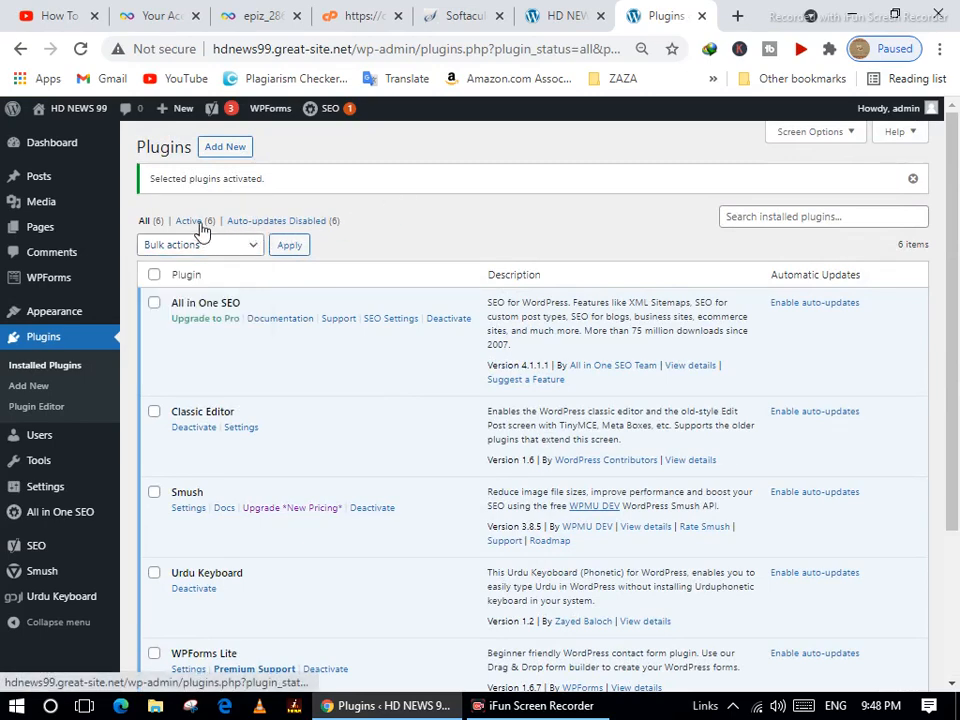
scroll(364, 523, "down", 3)
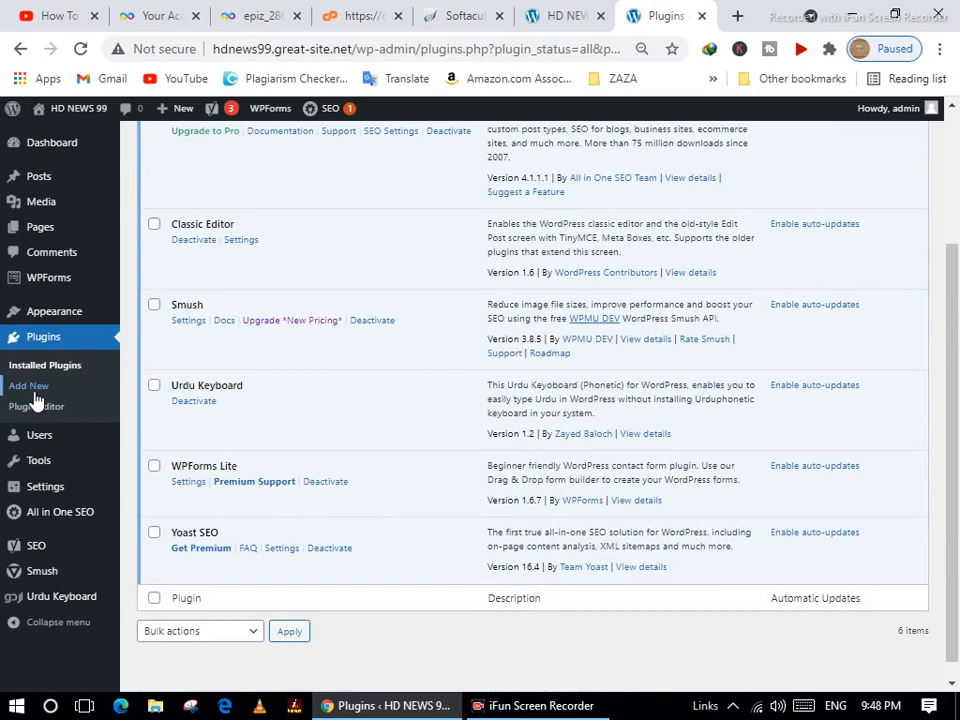
Reveal the Upload Plugin form under Plugins > Add New and bring up the file chooser.
left_click(88, 387)
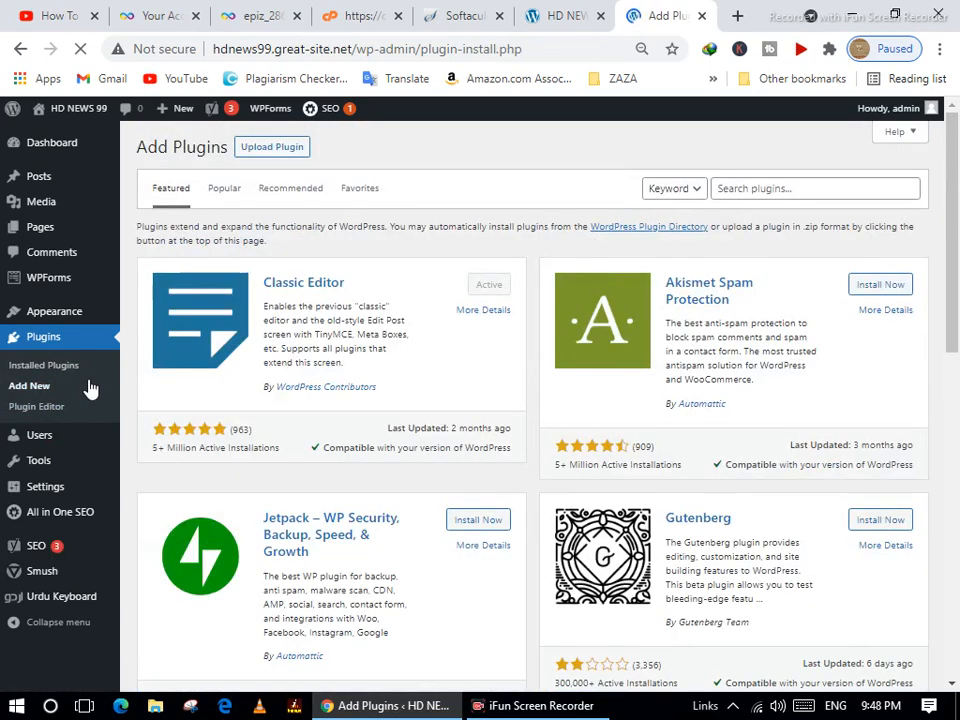
left_click(308, 152)
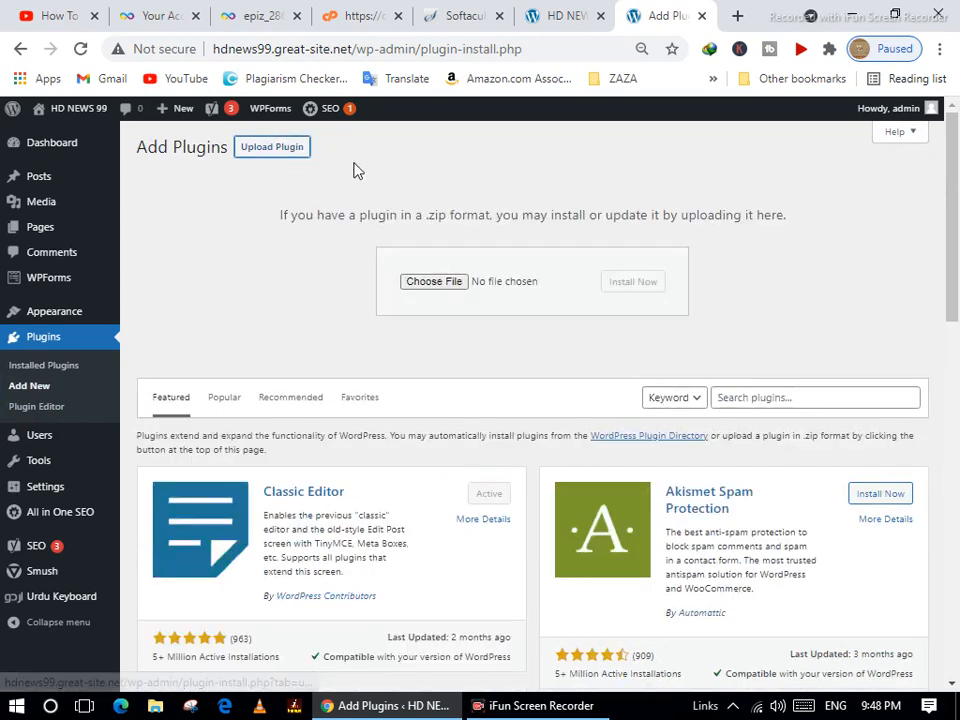
left_click(452, 284)
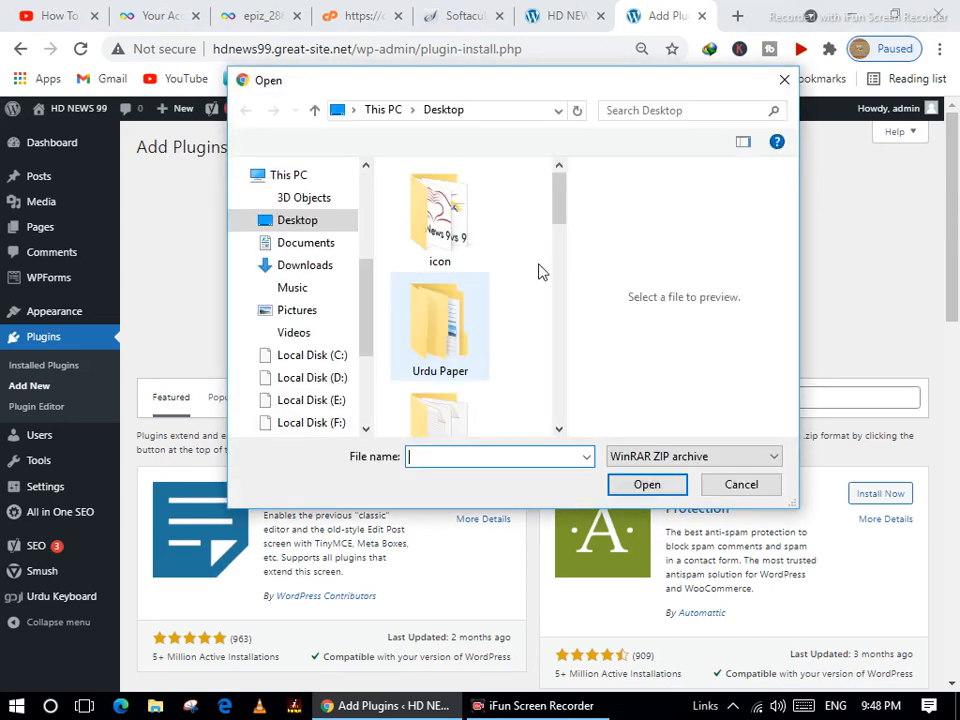
In the Open dialog, switch to Local Disk (E:) and refresh its listing to find wp-automatic 01.zip.
left_click(559, 242)
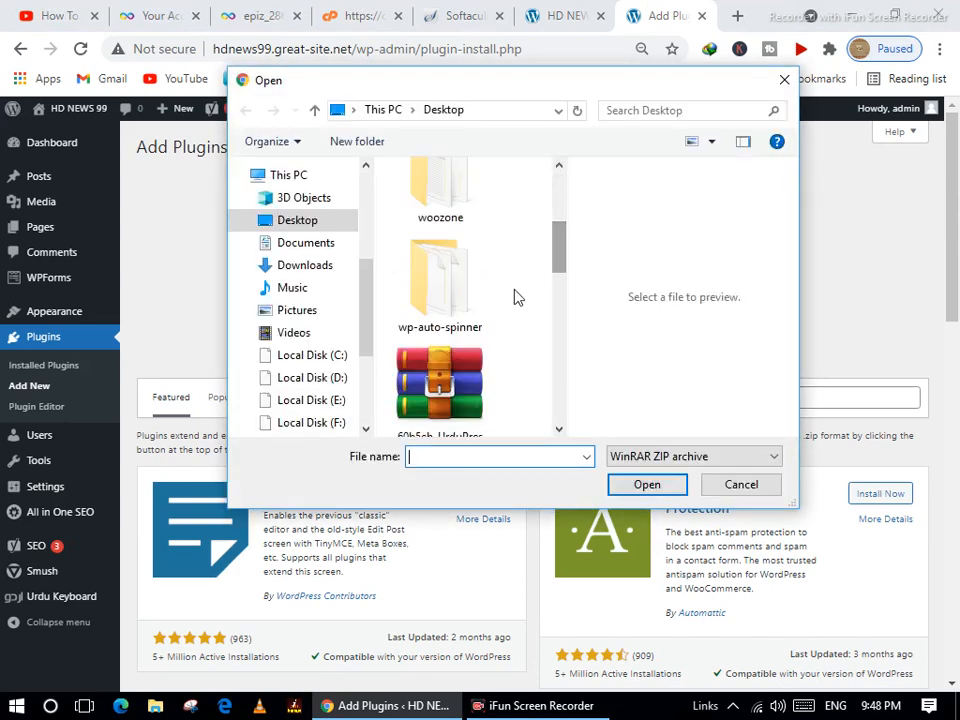
left_click_drag(563, 240, 568, 424)
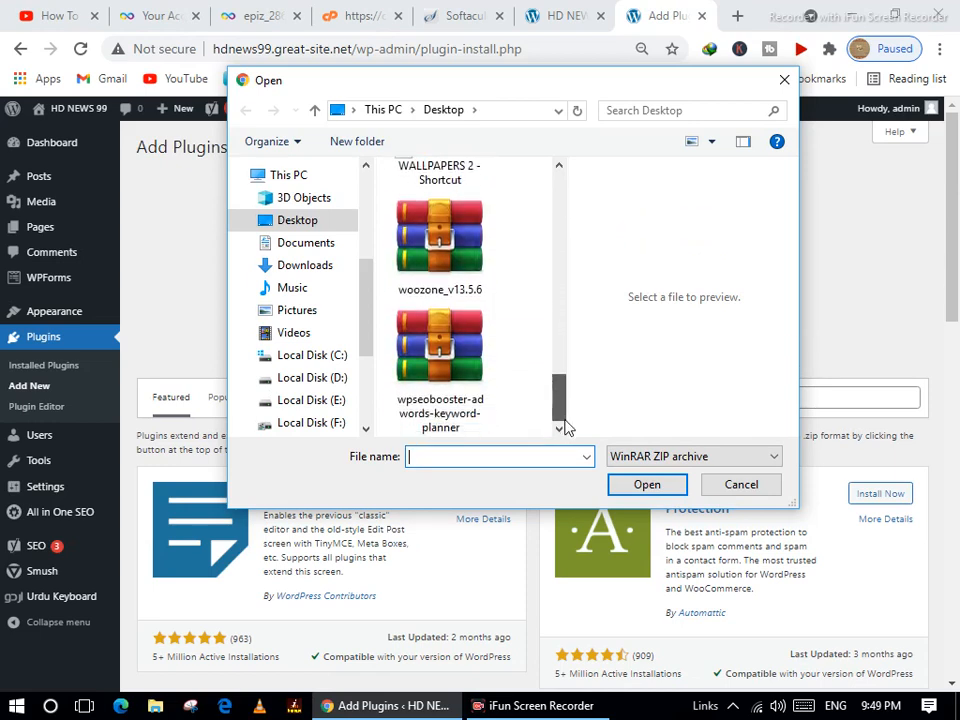
left_click(336, 402)
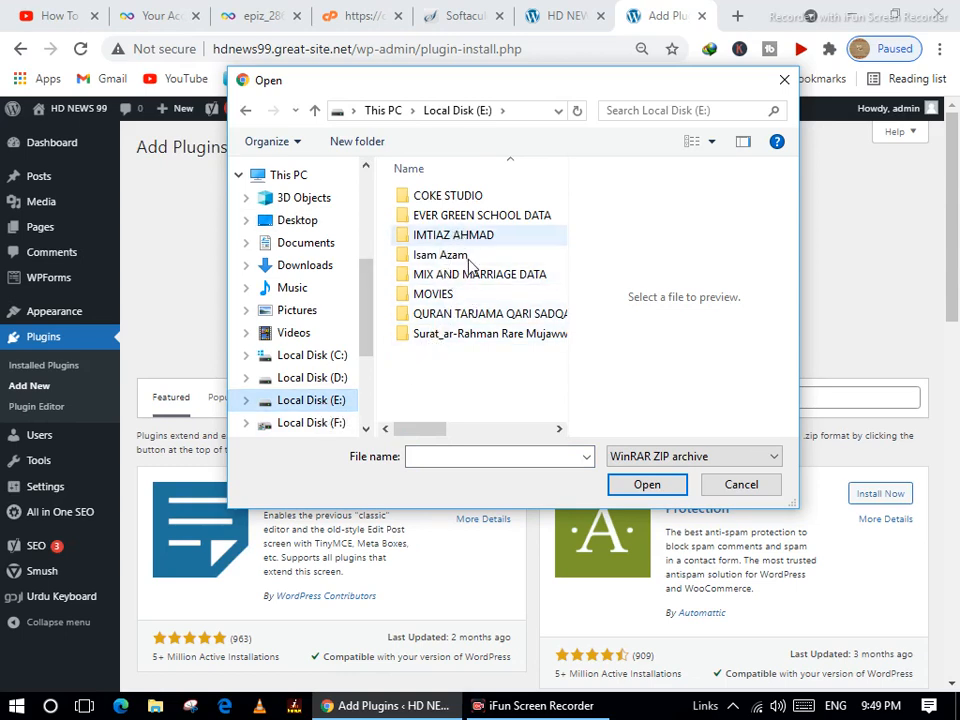
right_click(486, 409)
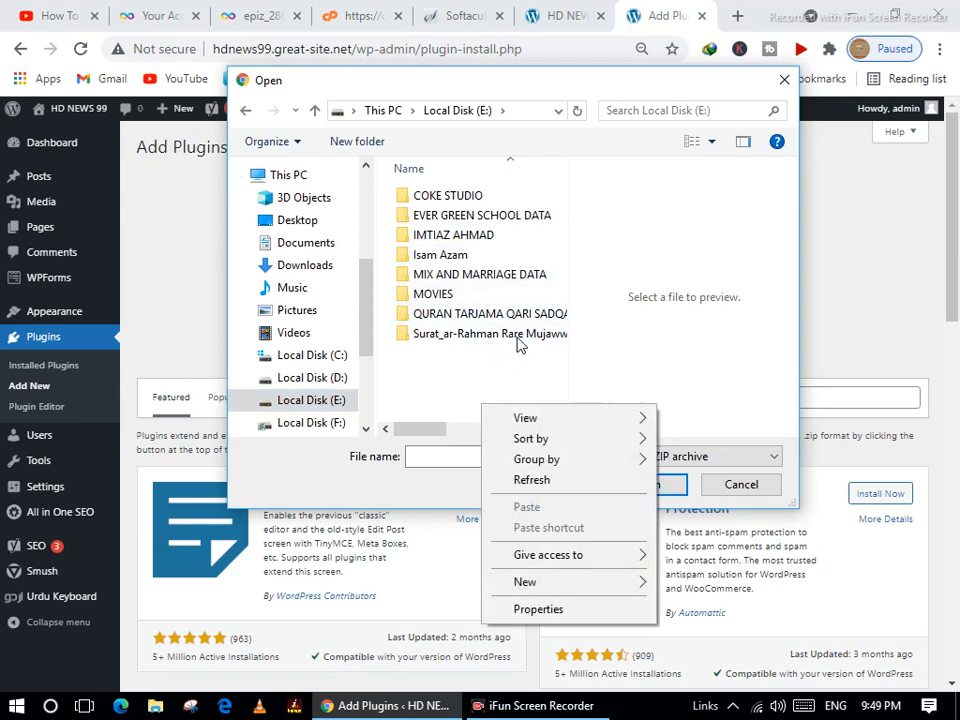
left_click(523, 479)
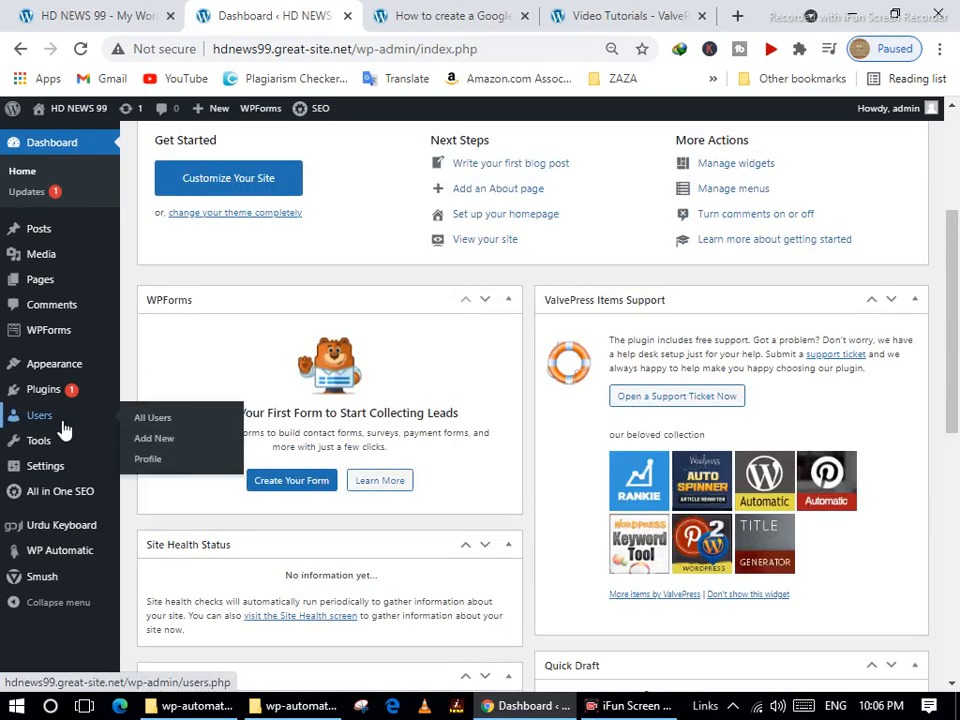
Open Appearance > Themes, check the other tabs, and move the site tab after the themes tab.
mouse_move(75, 374)
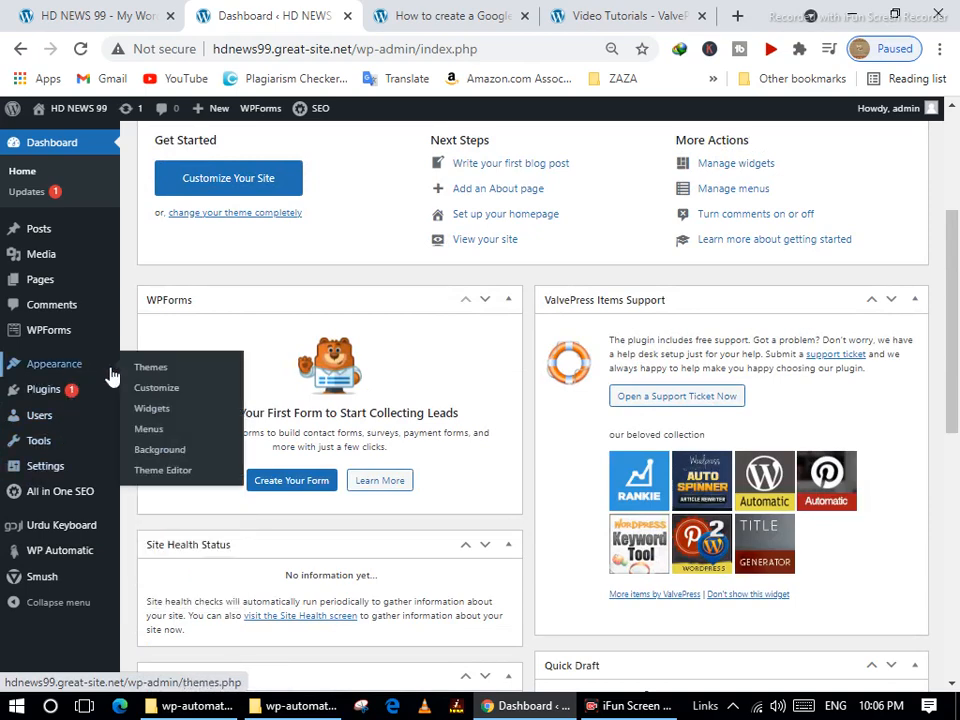
left_click(165, 375)
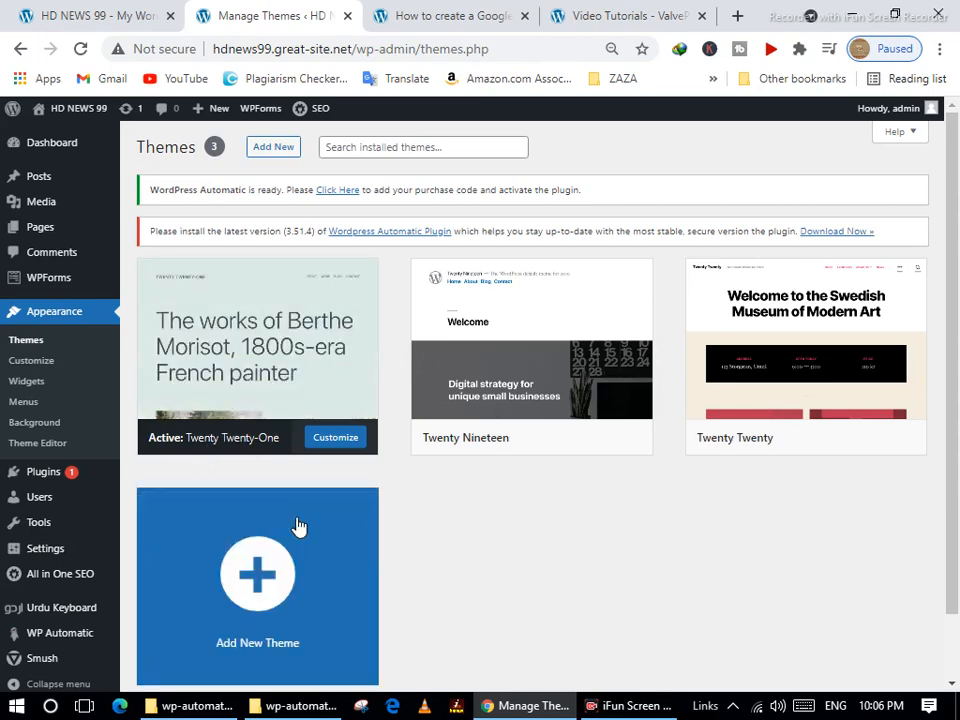
left_click(445, 18)
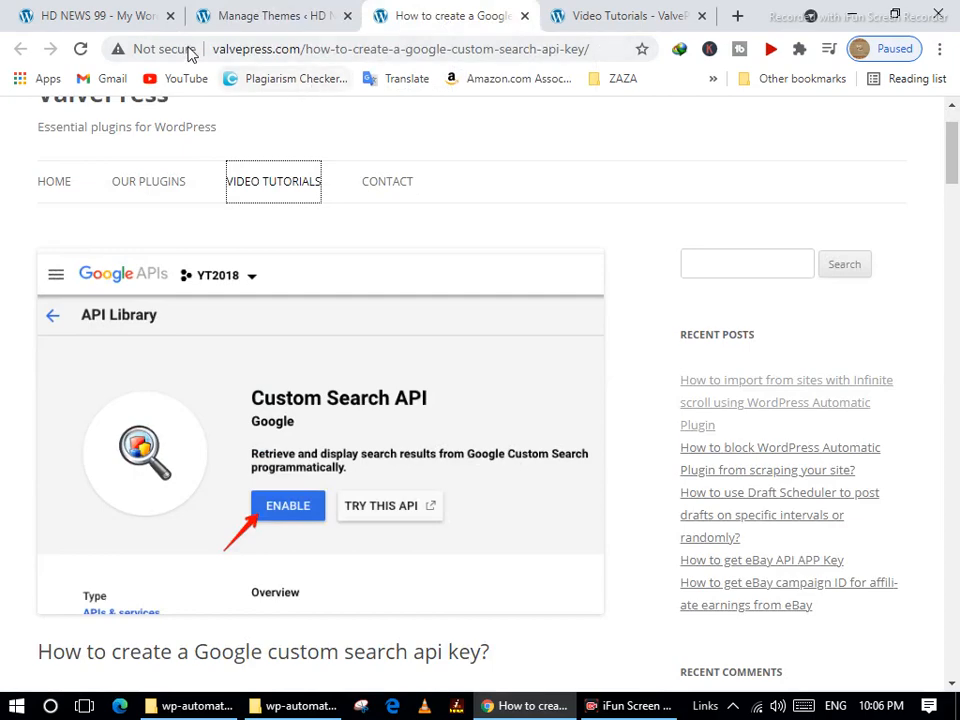
left_click(210, 16)
left_click(108, 18)
left_click_drag(108, 18, 282, 18)
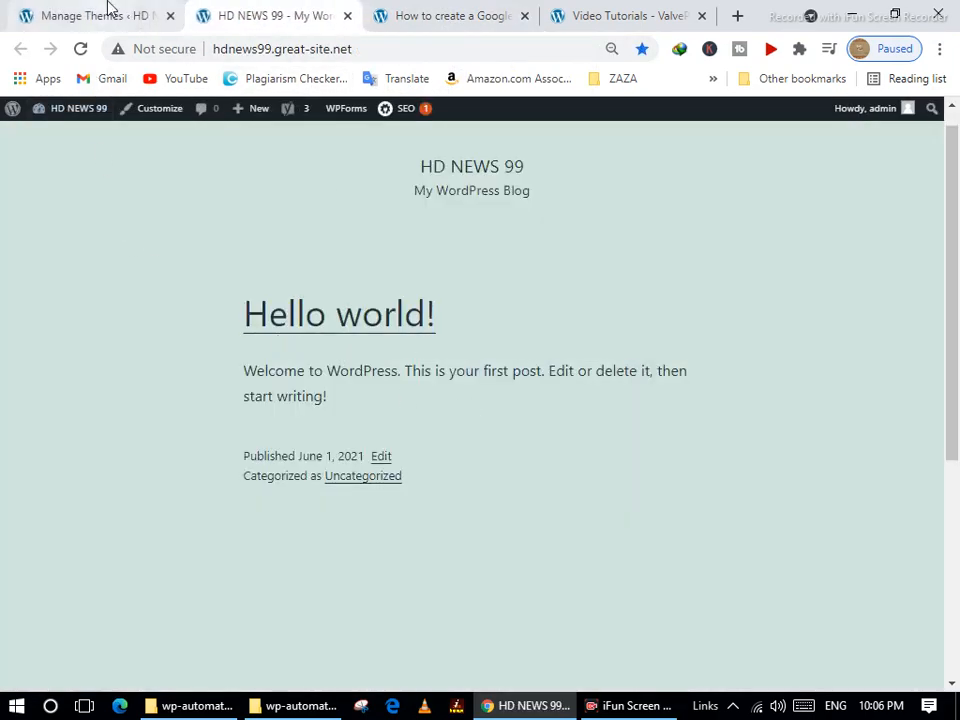
left_click(105, 14)
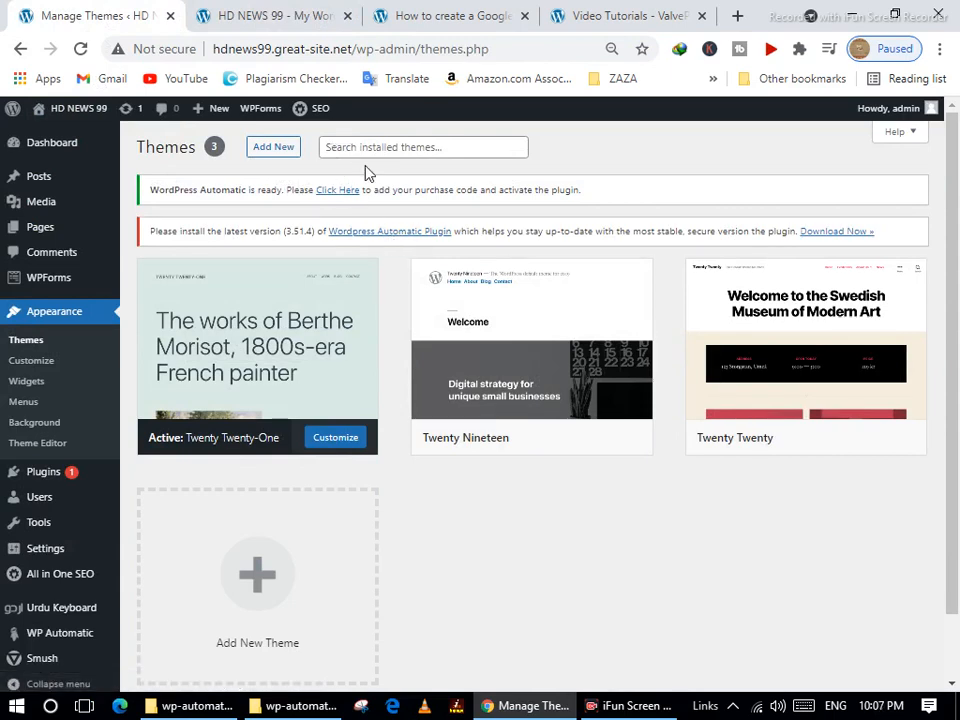
Browse the featured themes on the Add Themes page and put the cursor in the theme search box.
left_click(273, 150)
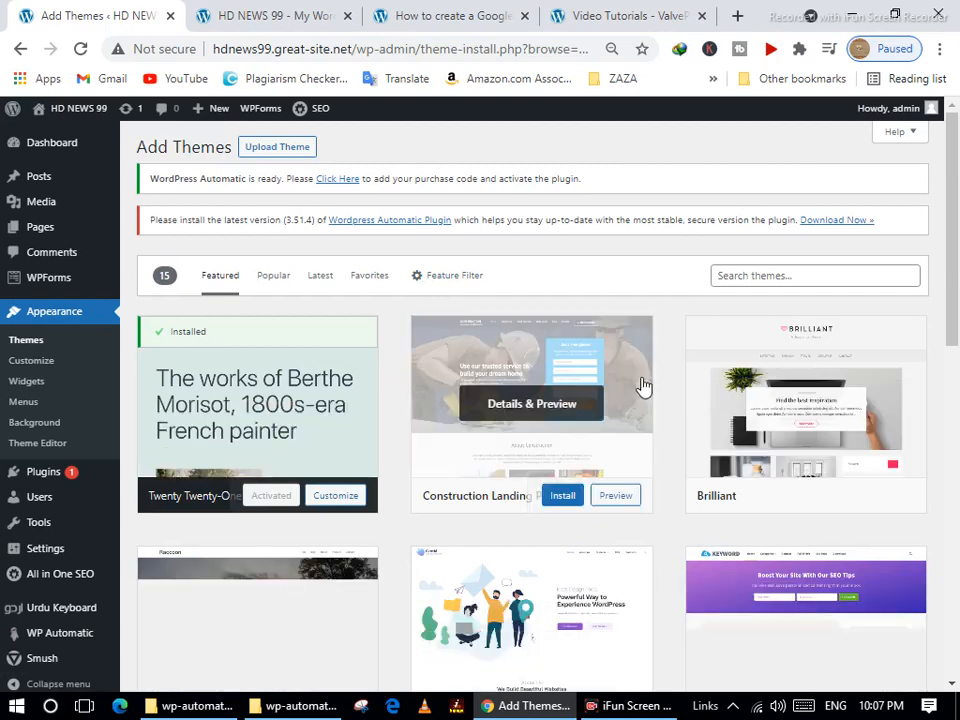
scroll(626, 424, "down", 2)
scroll(690, 398, "down", 2)
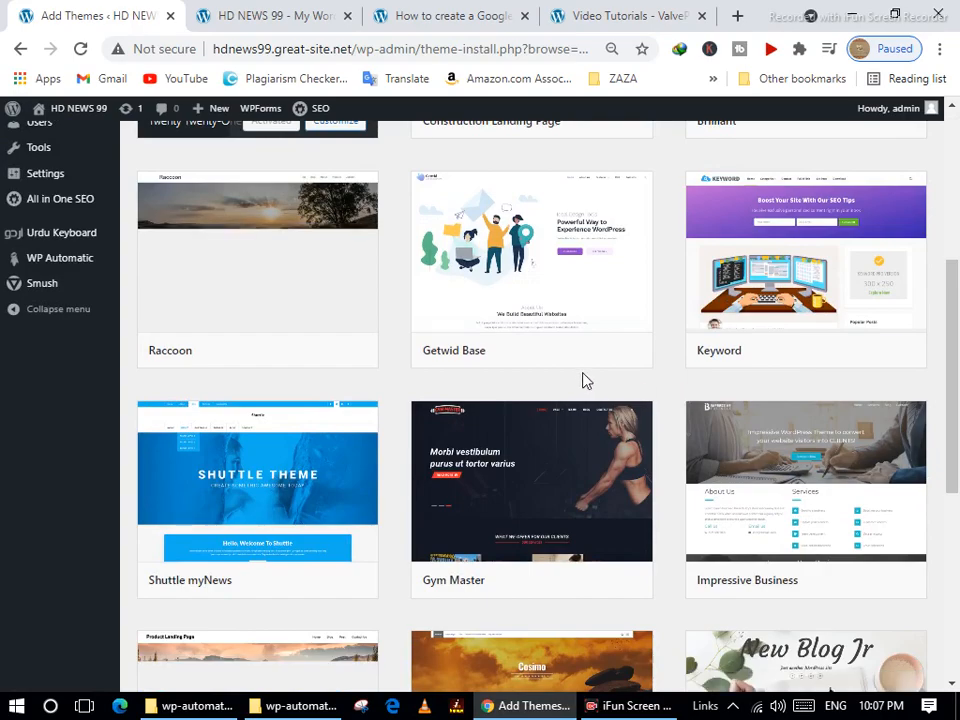
scroll(336, 360, "up", 4)
scroll(727, 482, "down", 4)
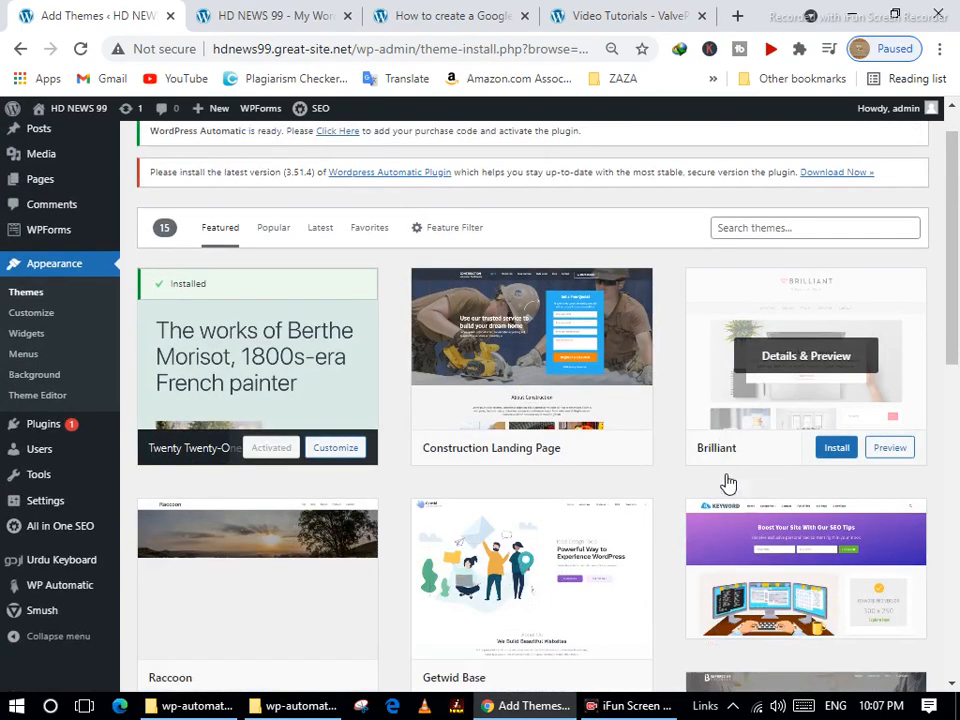
scroll(646, 371, "down", 5)
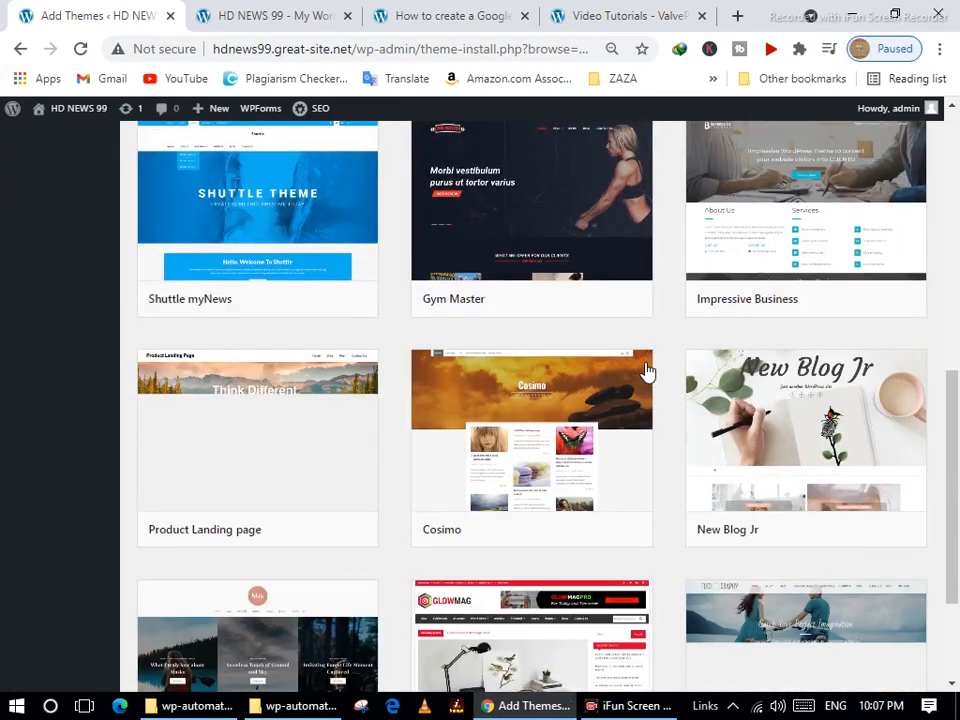
scroll(648, 372, "up", 4)
scroll(650, 371, "up", 5)
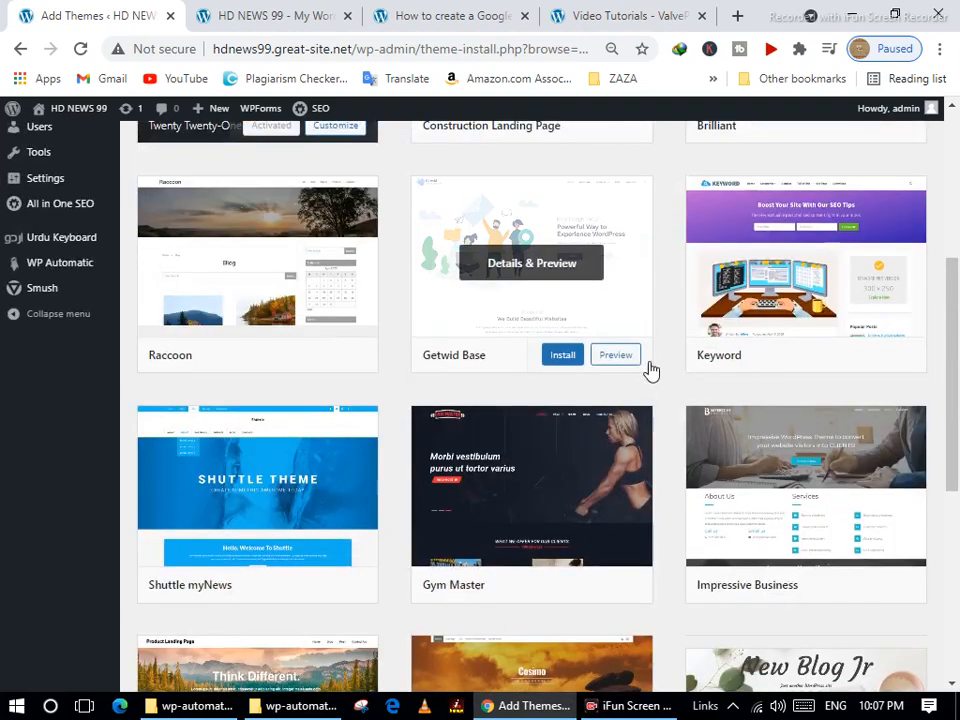
left_click(770, 275)
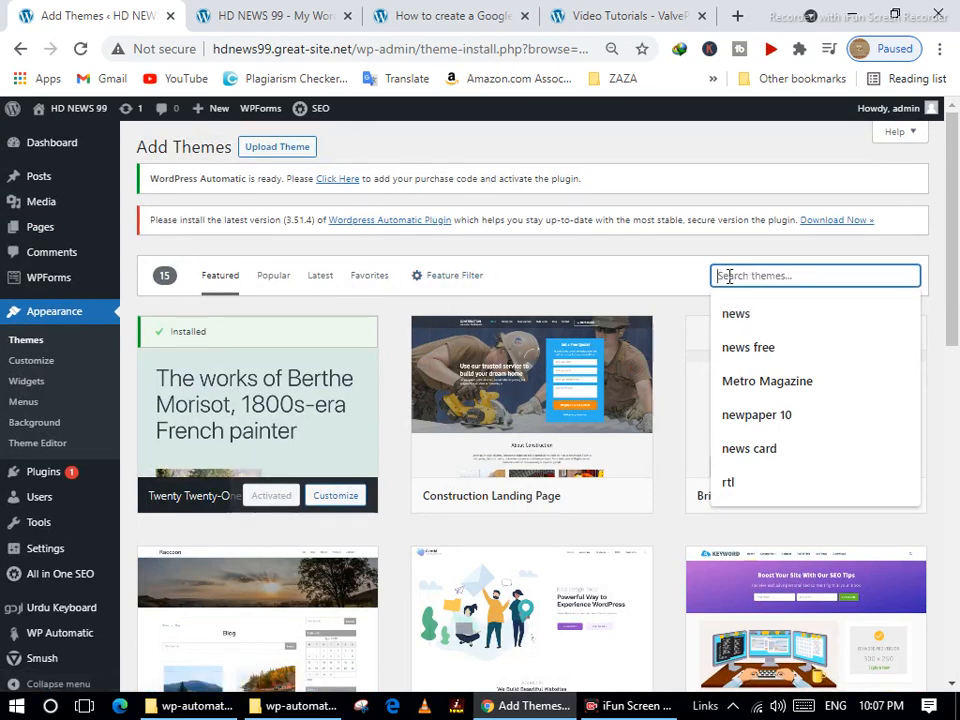
left_click(741, 318)
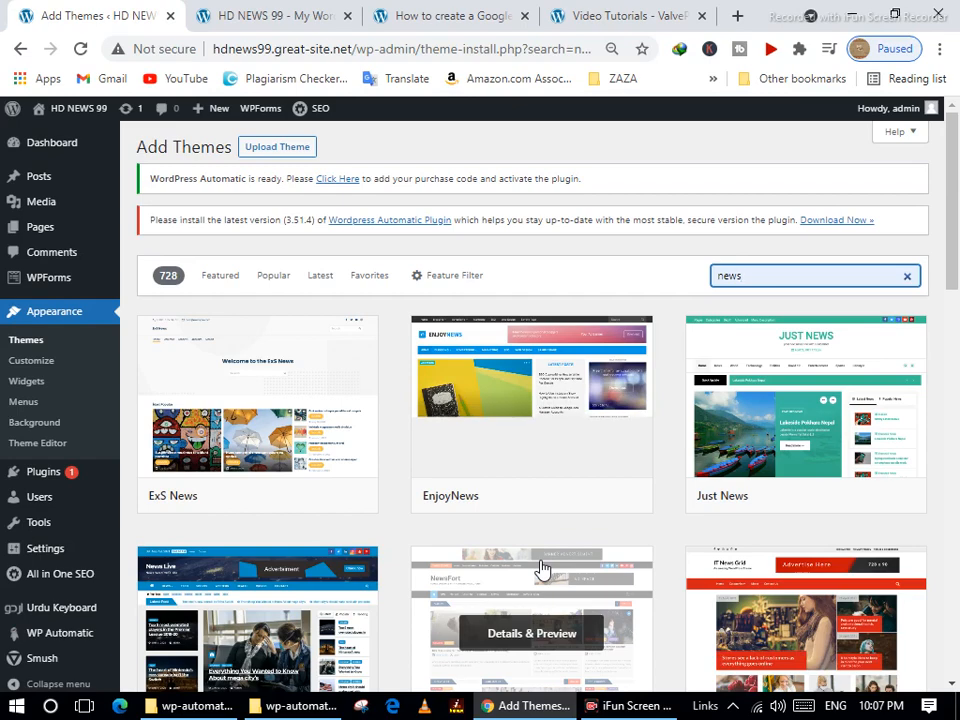
scroll(528, 540, "down", 3)
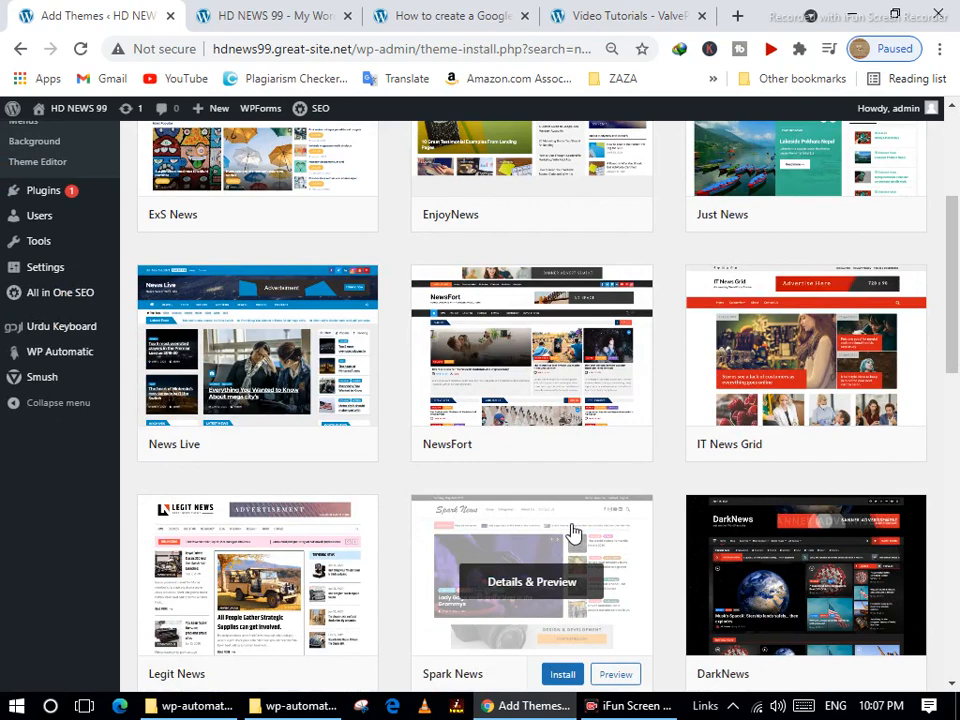
scroll(572, 531, "down", 2)
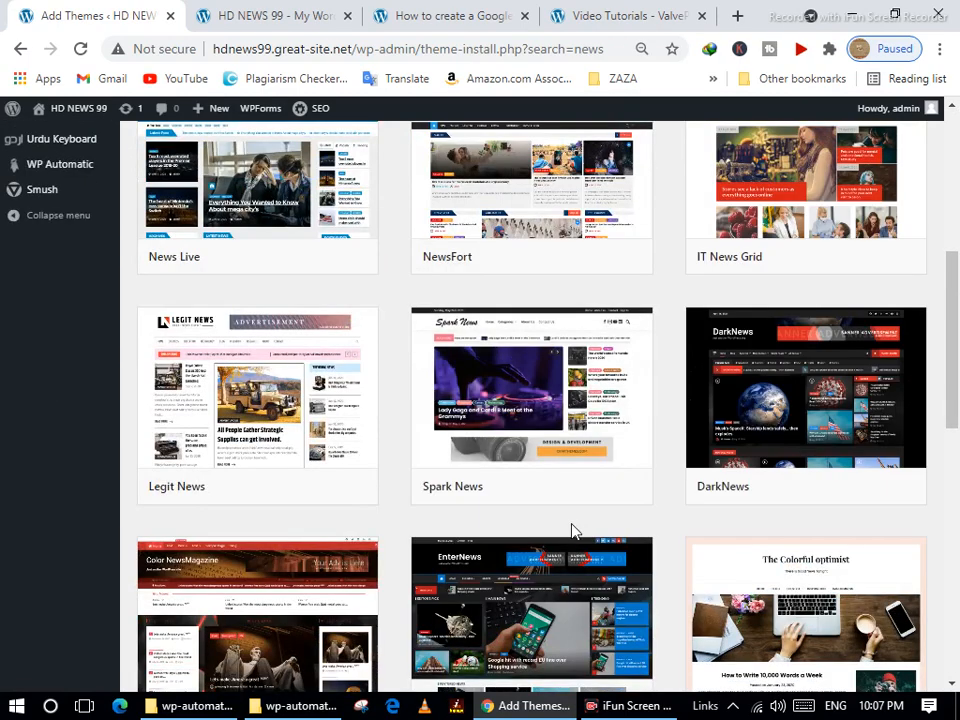
scroll(570, 530, "down", 2)
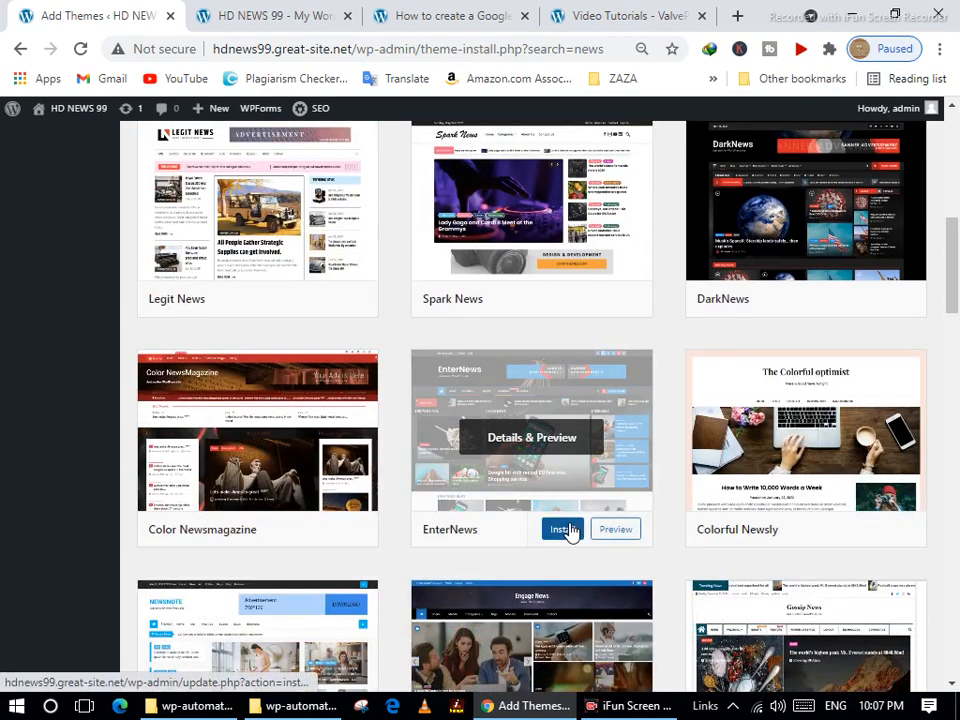
scroll(572, 531, "down", 3)
scroll(570, 531, "down", 3)
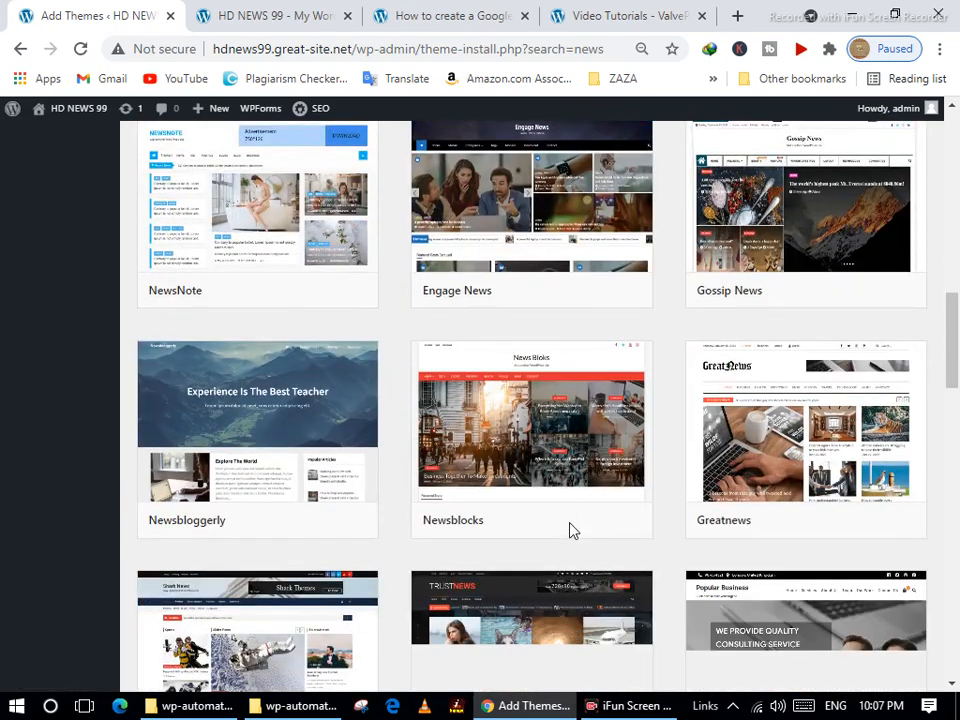
scroll(572, 531, "down", 1)
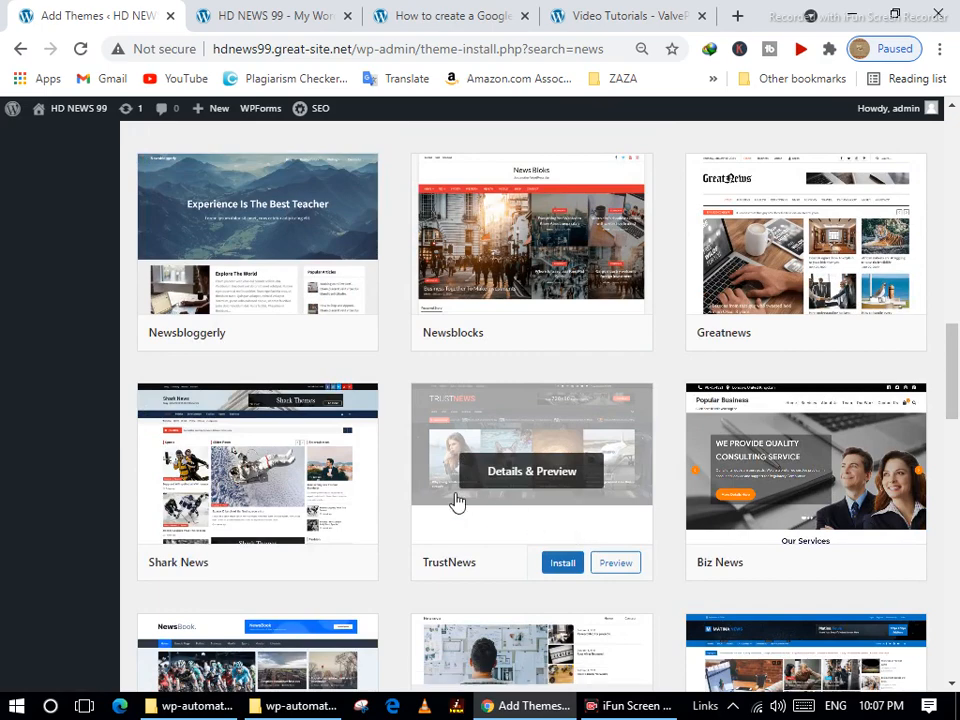
scroll(435, 497, "down", 1)
scroll(435, 497, "down", 3)
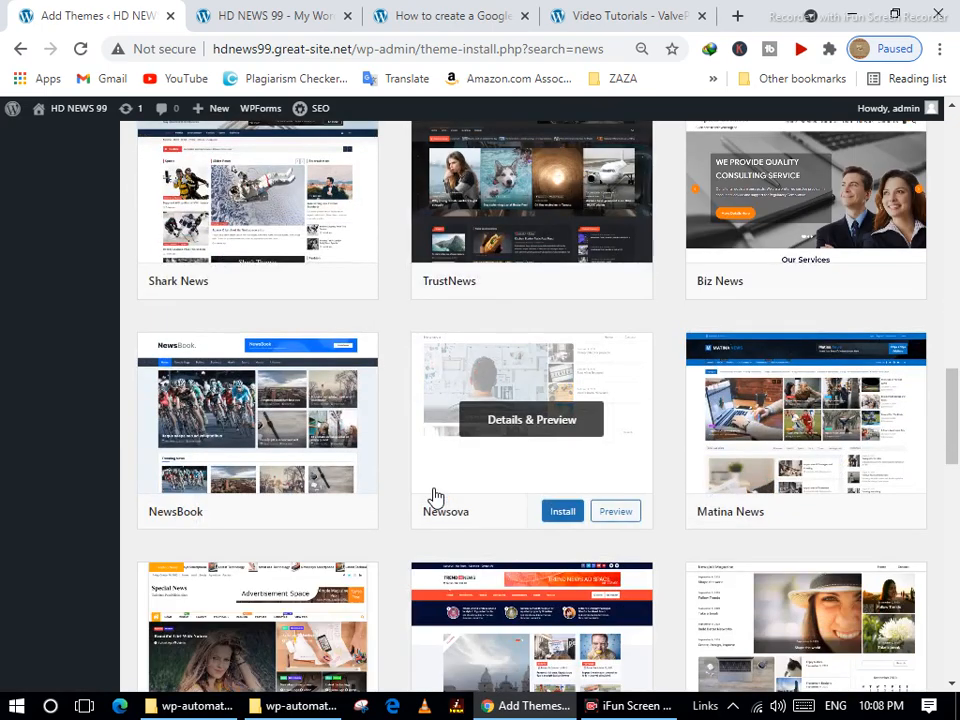
scroll(435, 497, "down", 3)
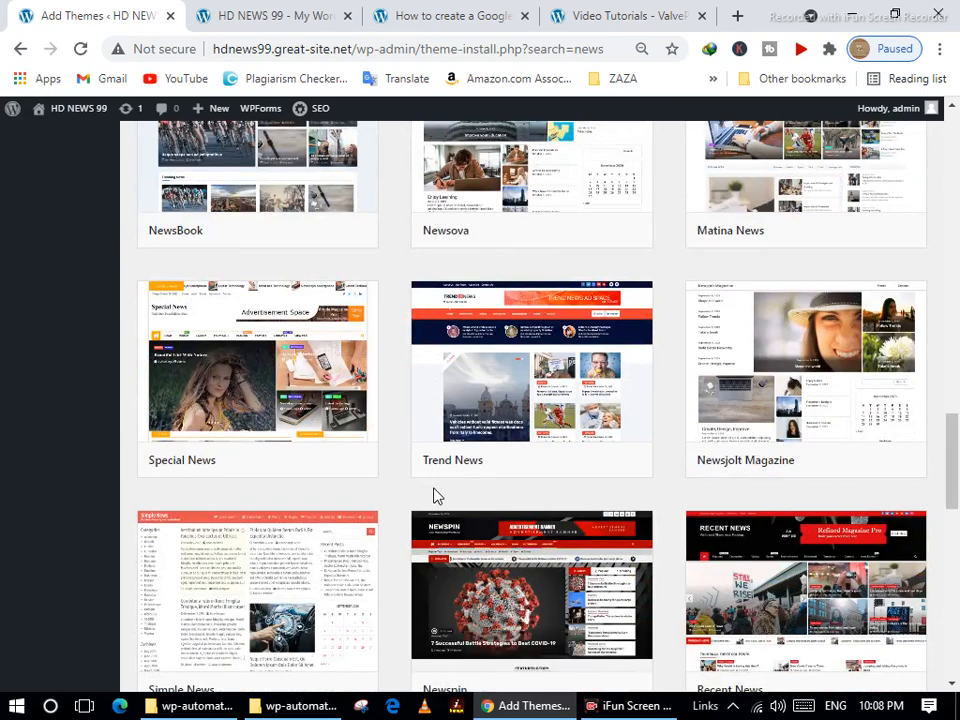
scroll(435, 497, "down", 3)
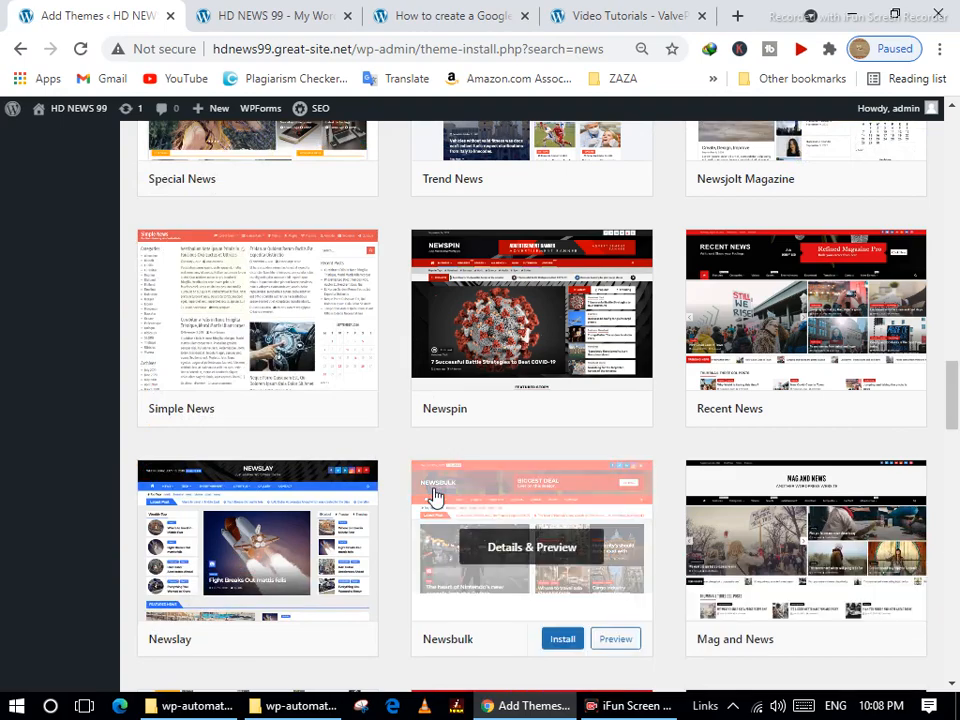
scroll(655, 504, "down", 4)
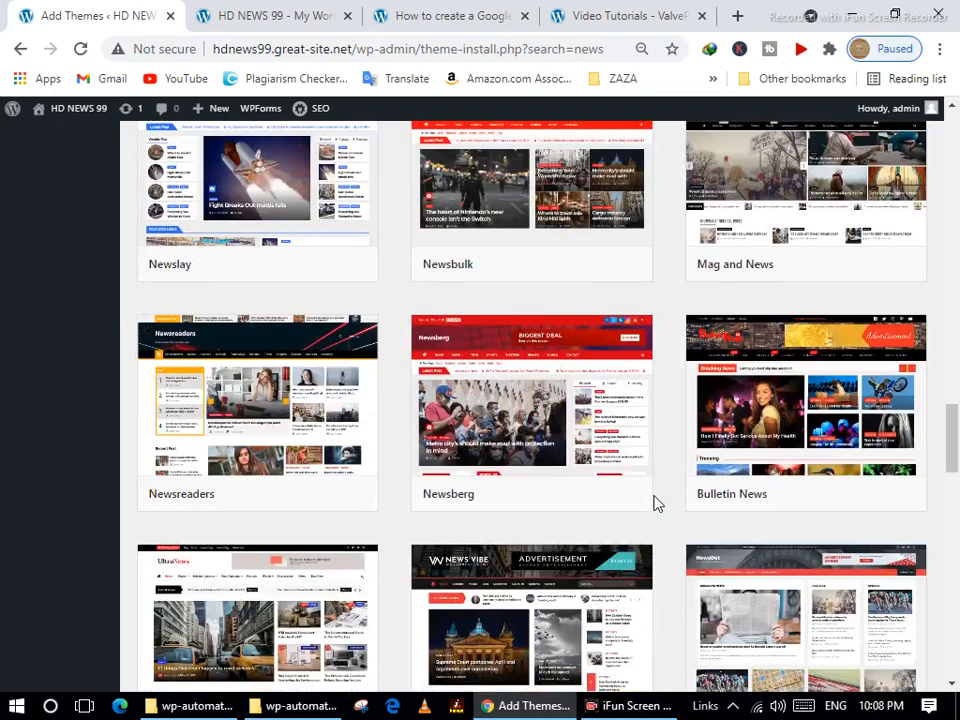
scroll(655, 504, "down", 4)
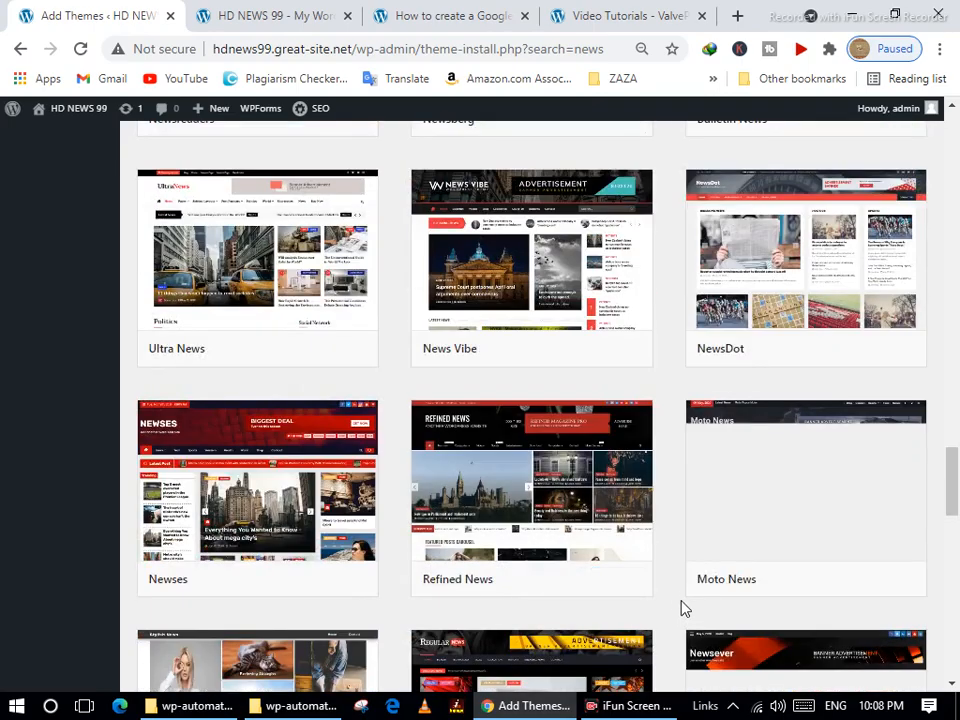
scroll(587, 556, "down", 3)
scroll(590, 552, "up", 18)
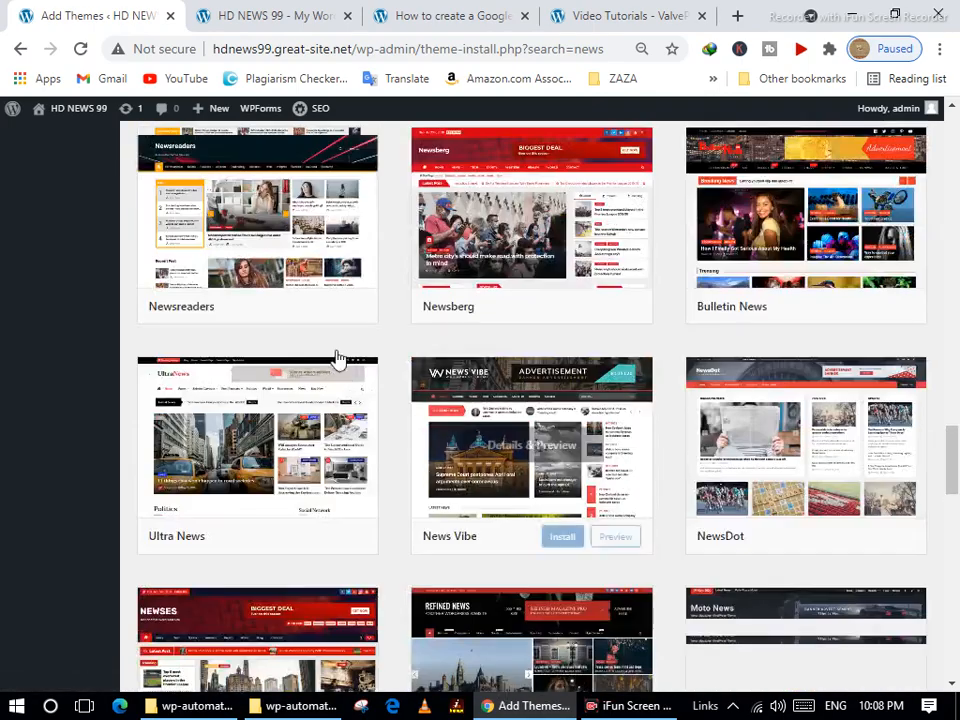
scroll(489, 310, "up", 10)
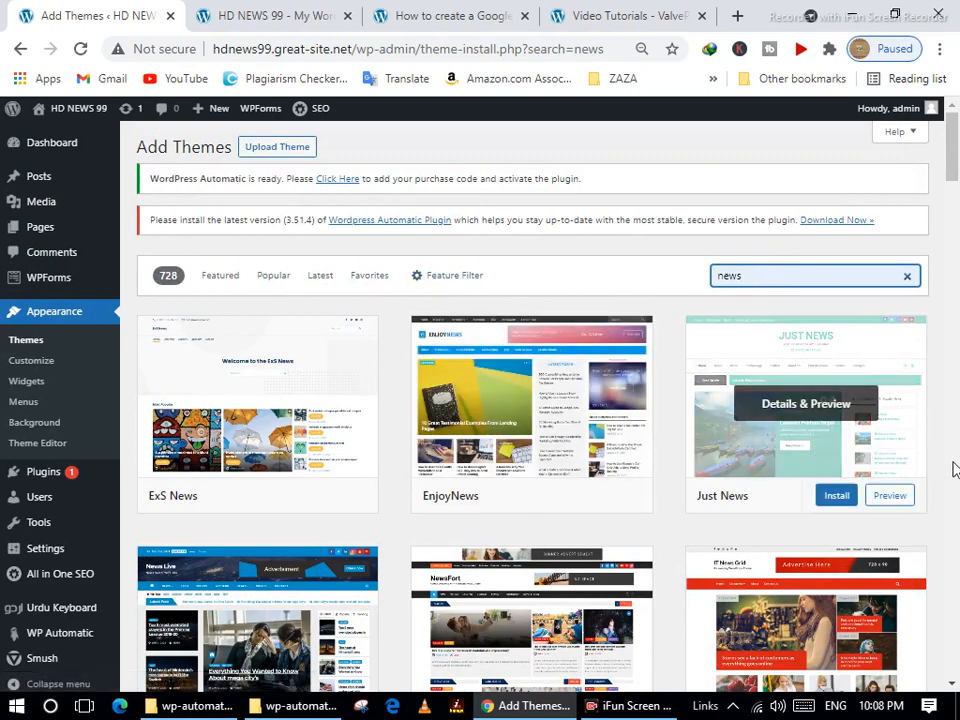
Scroll past Shark News, TrustNews and Biz News until the NewsBook card is in view.
scroll(955, 470, "down", 3)
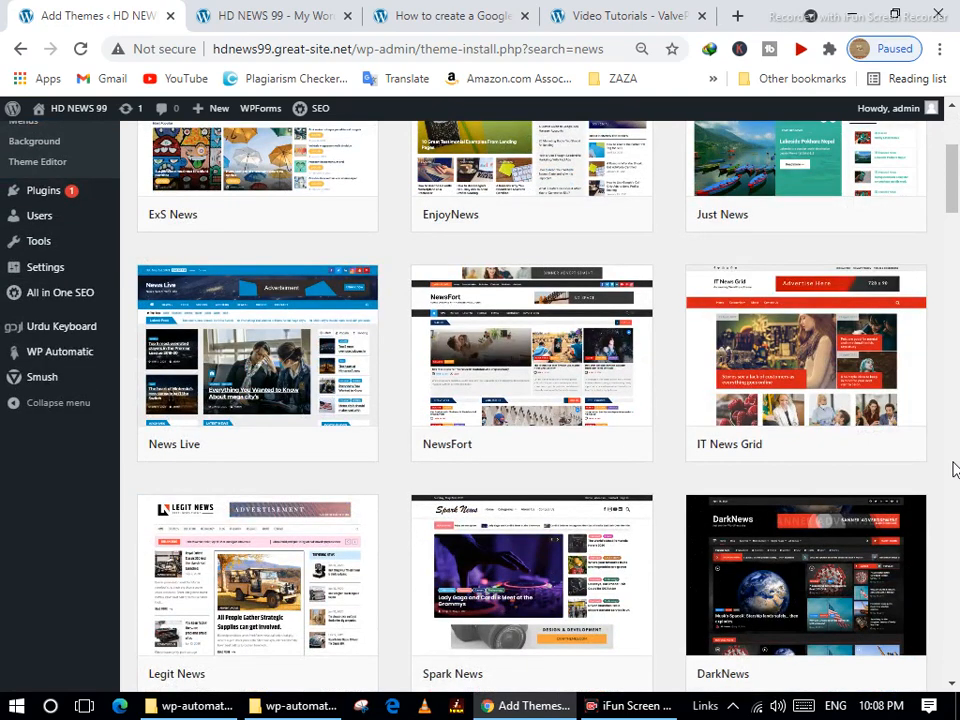
scroll(955, 470, "down", 1)
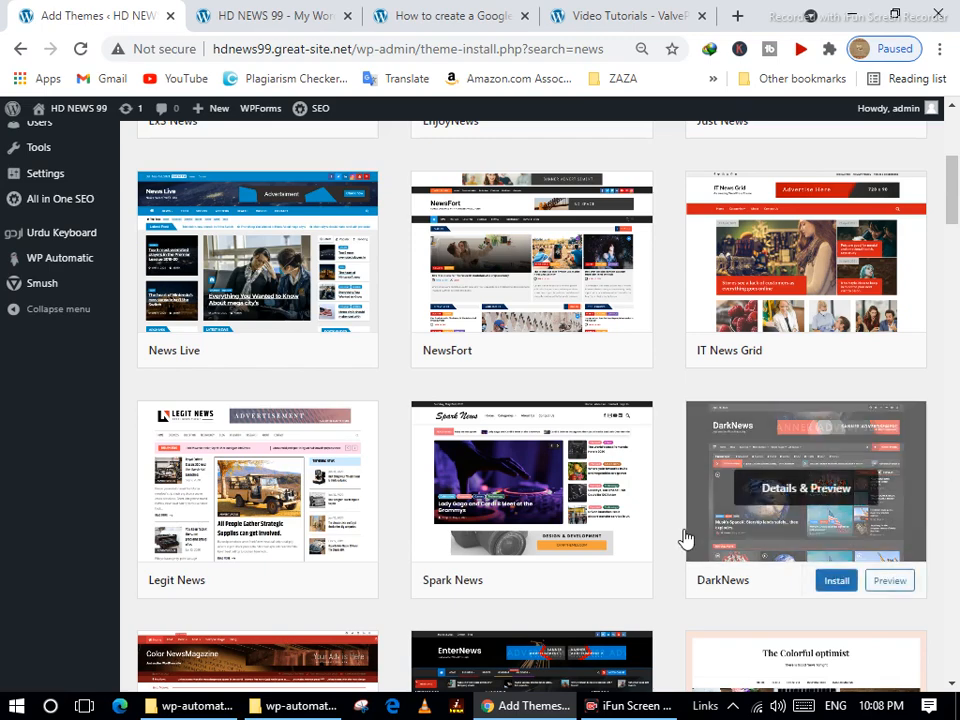
scroll(611, 564, "down", 1)
scroll(614, 560, "down", 2)
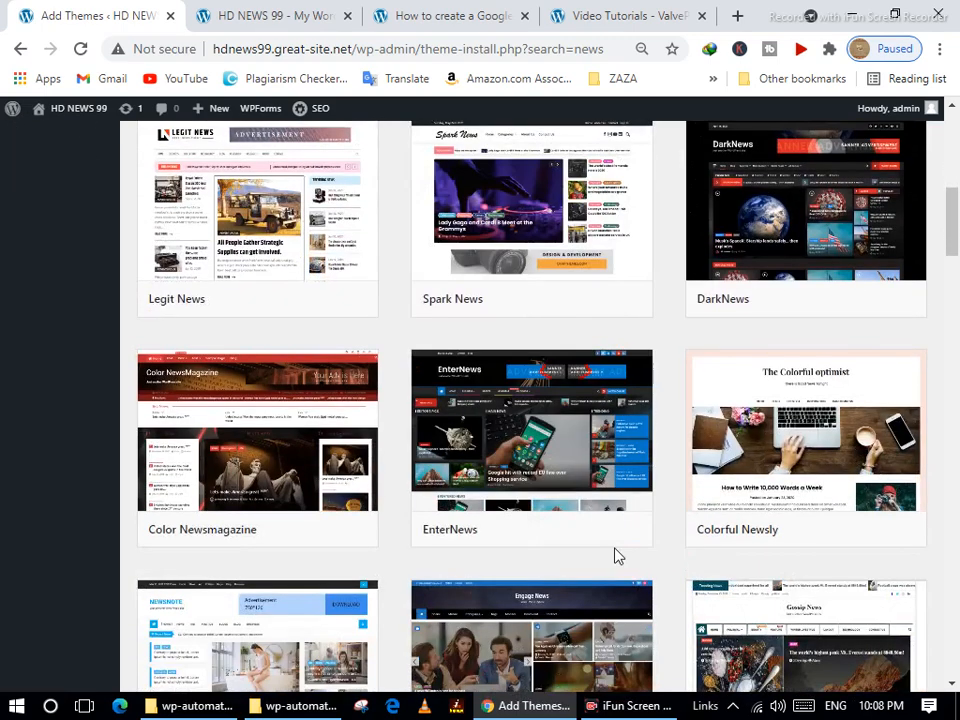
scroll(618, 557, "down", 1)
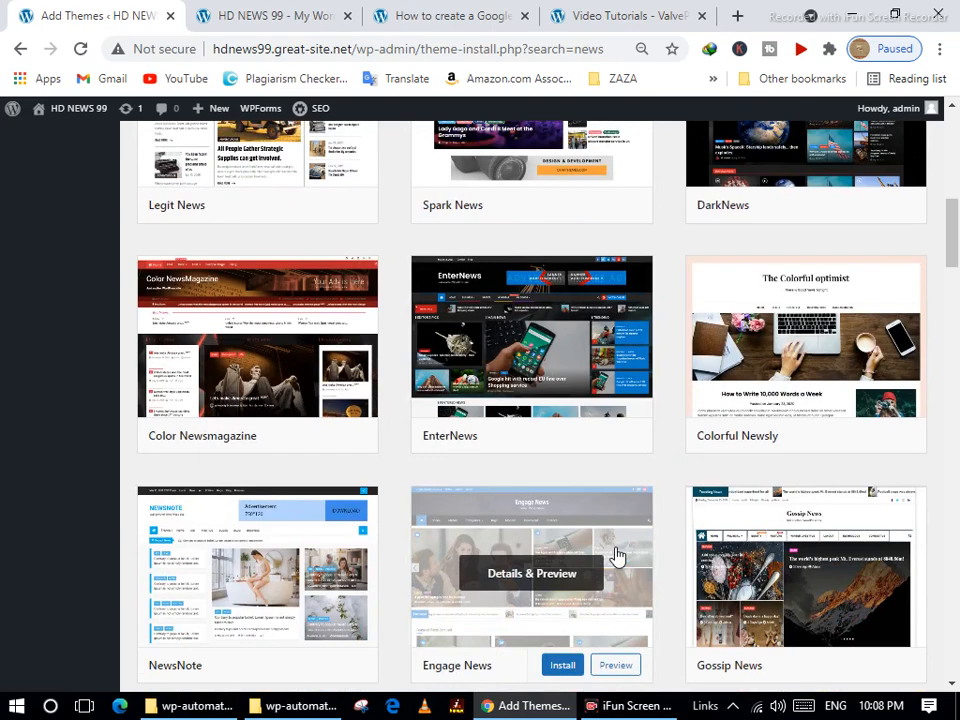
scroll(617, 556, "down", 2)
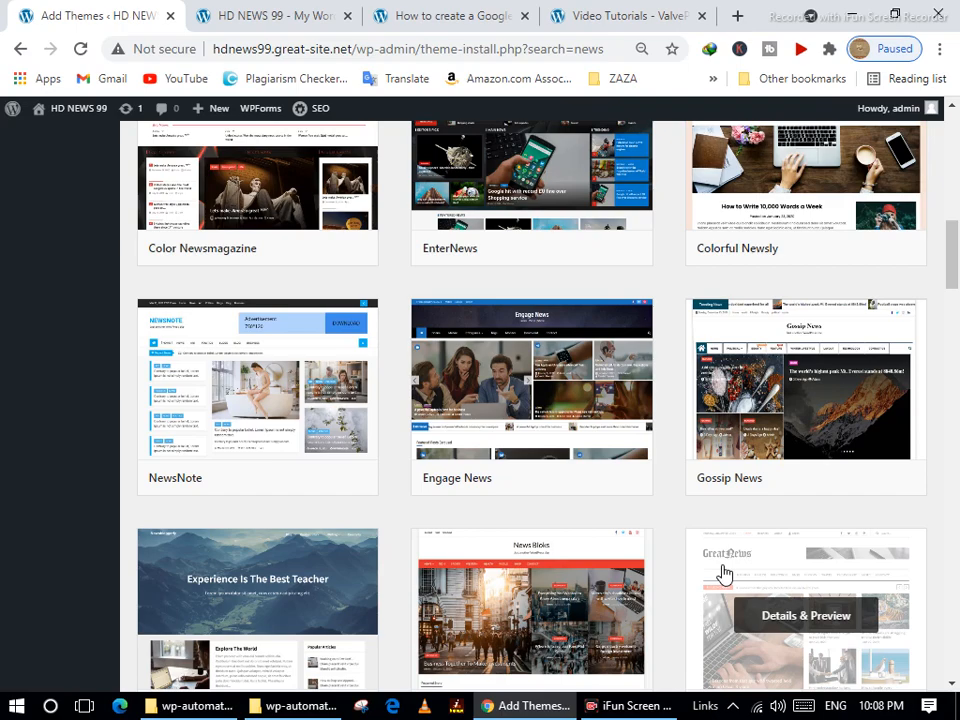
scroll(724, 573, "down", 3)
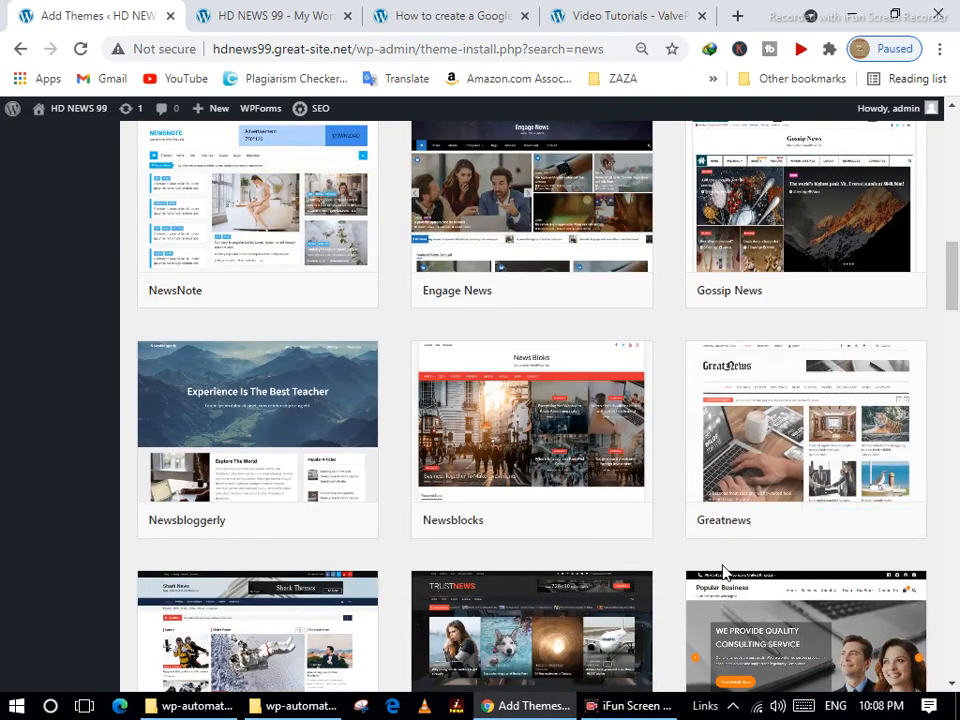
scroll(724, 573, "down", 3)
scroll(724, 573, "down", 2)
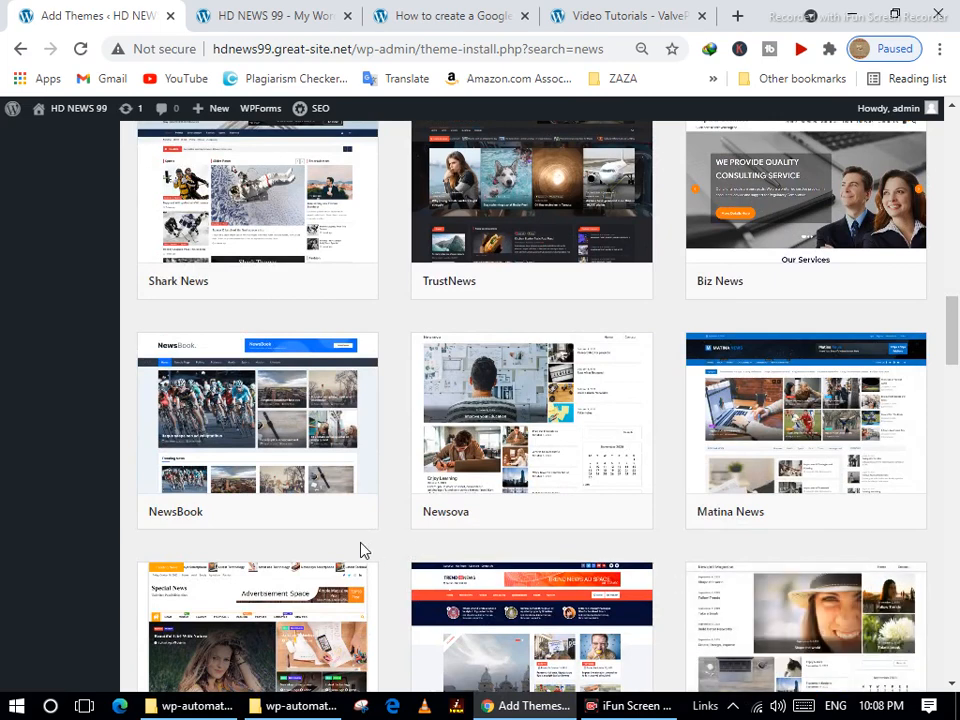
mouse_move(236, 444)
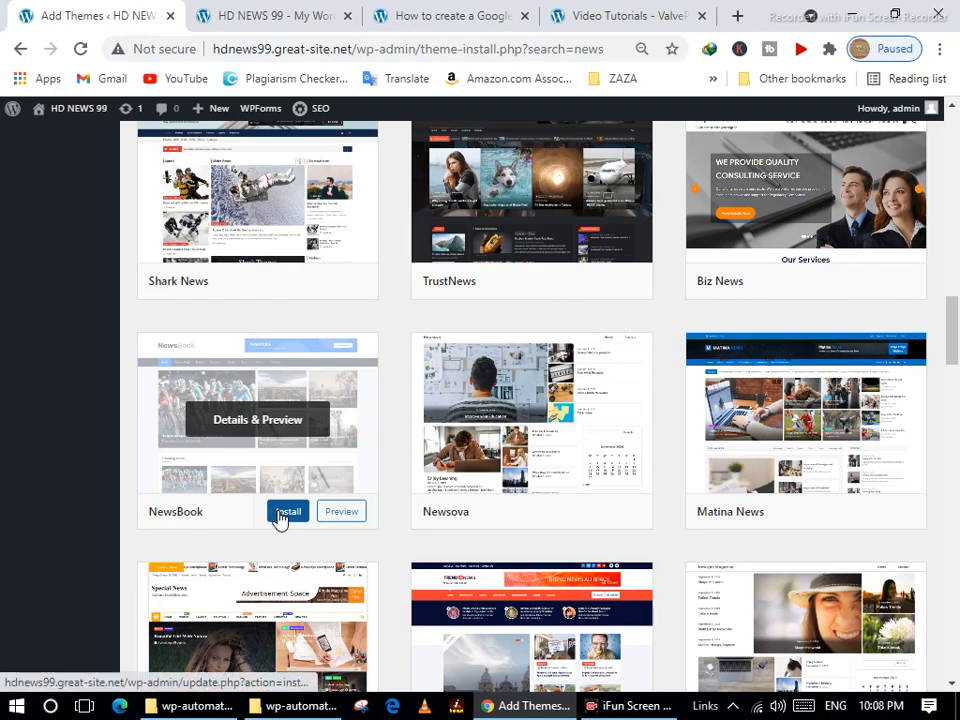
Install the NewsBook theme and wait for its card to show Installed.
left_click(284, 513)
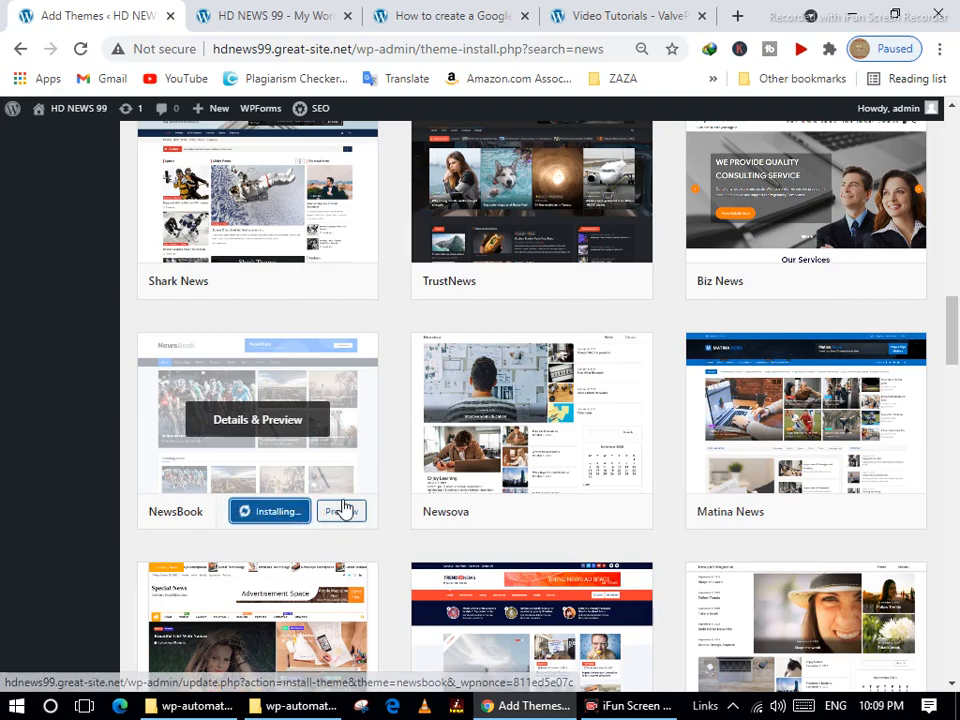
scroll(343, 510, "down", 4)
scroll(343, 510, "down", 3)
scroll(343, 510, "down", 15)
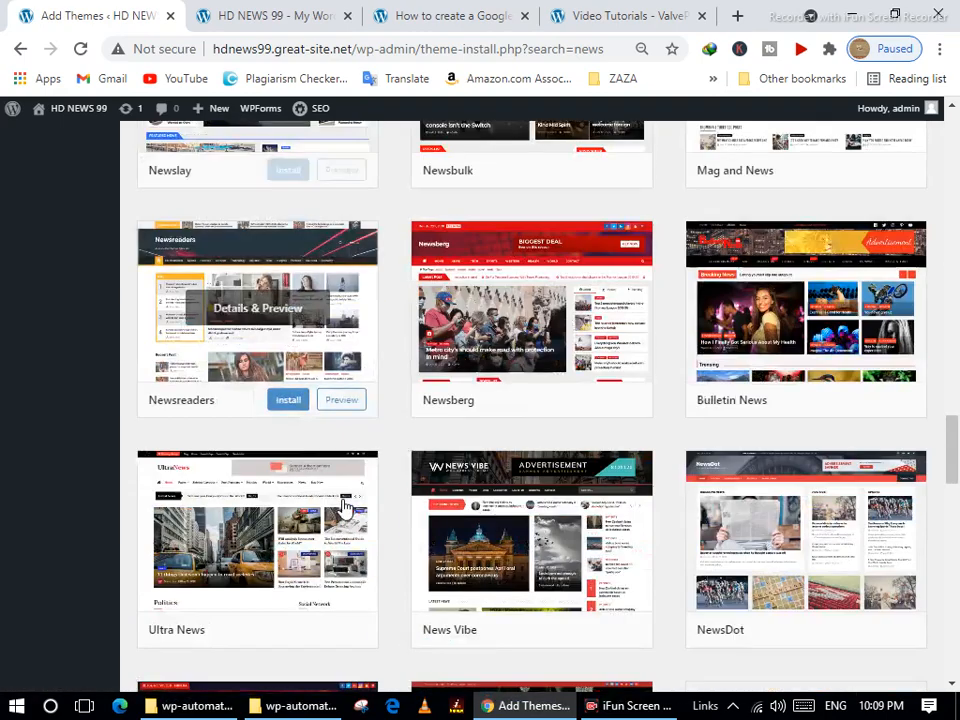
scroll(343, 510, "down", 5)
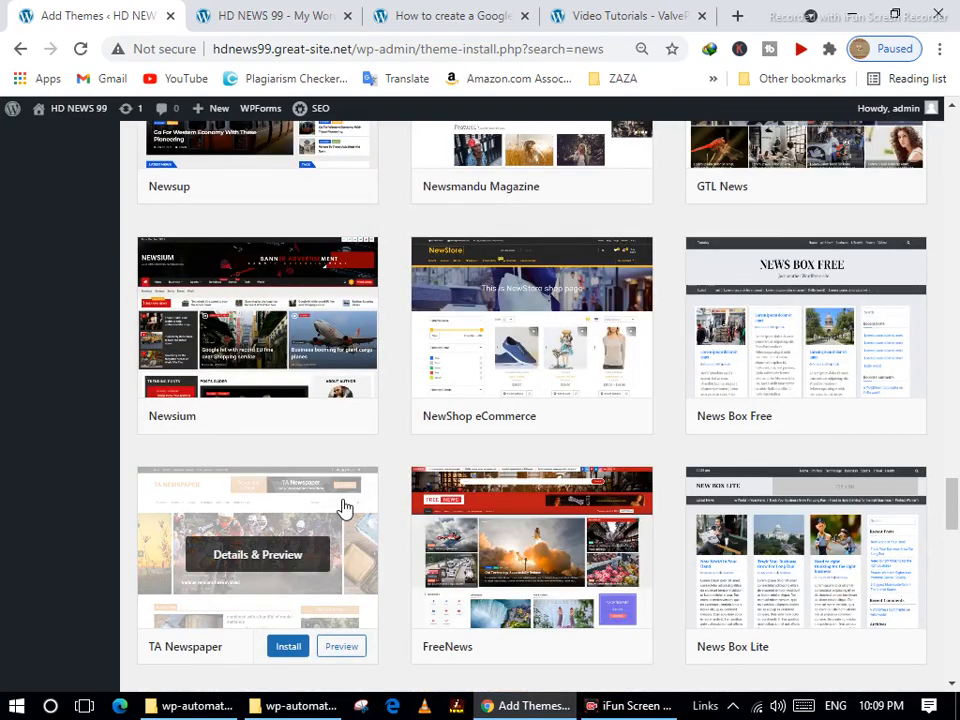
scroll(343, 510, "down", 3)
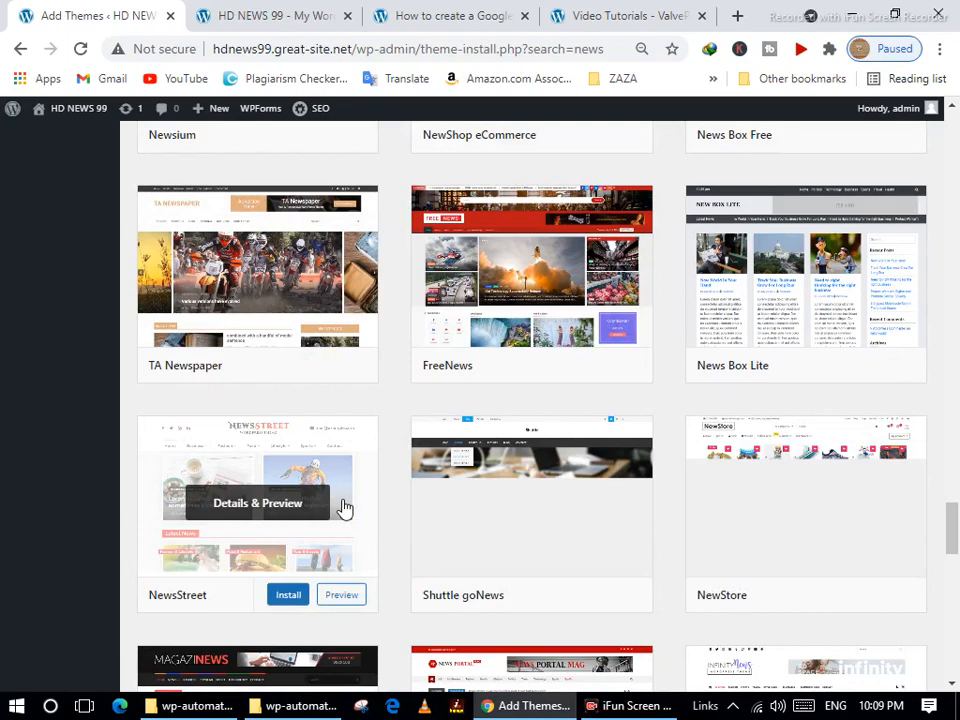
scroll(343, 508, "down", 2)
scroll(343, 508, "down", 2)
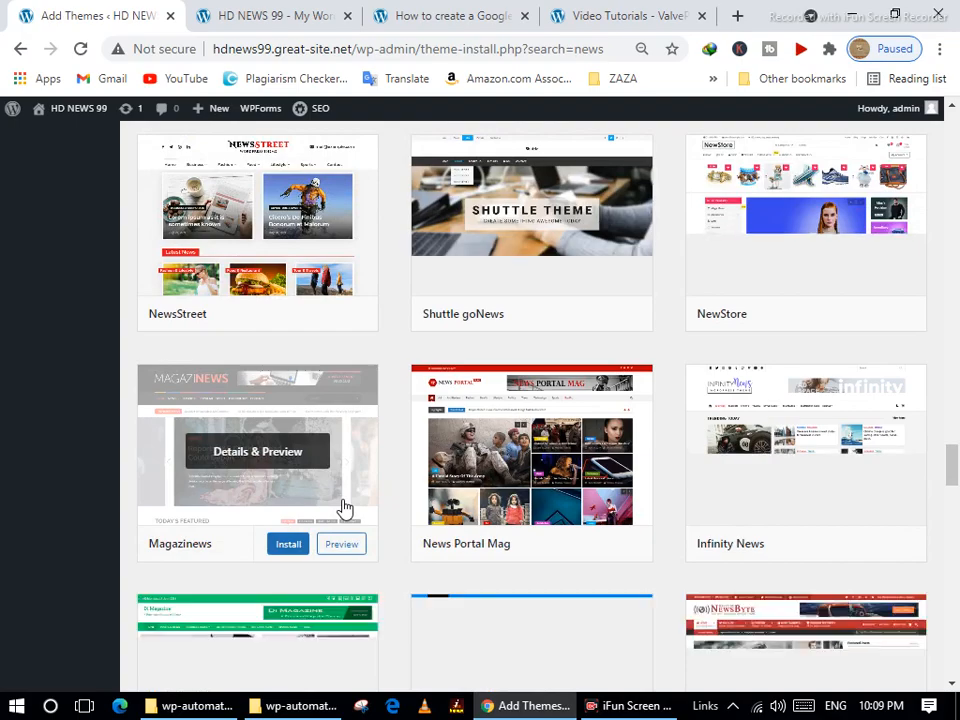
scroll(343, 508, "up", 15)
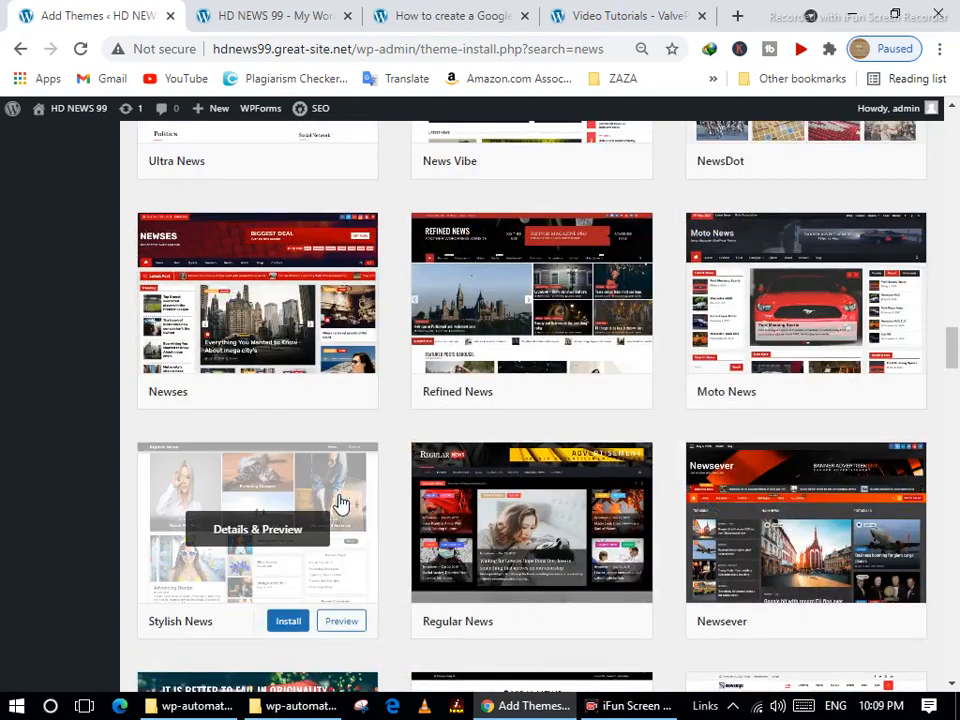
scroll(340, 503, "up", 9)
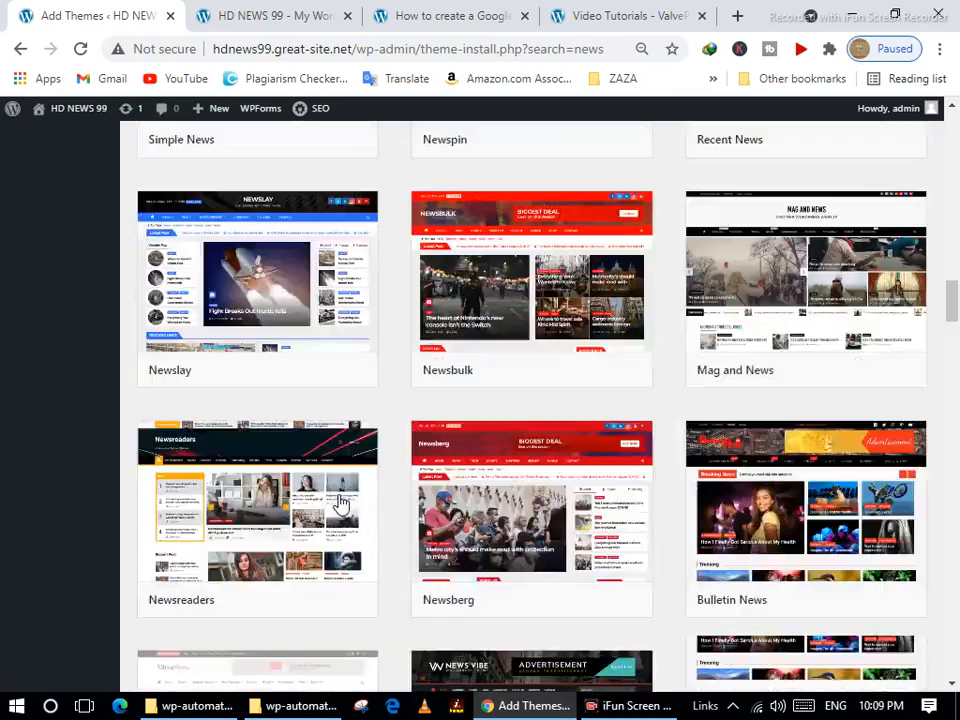
scroll(340, 503, "up", 5)
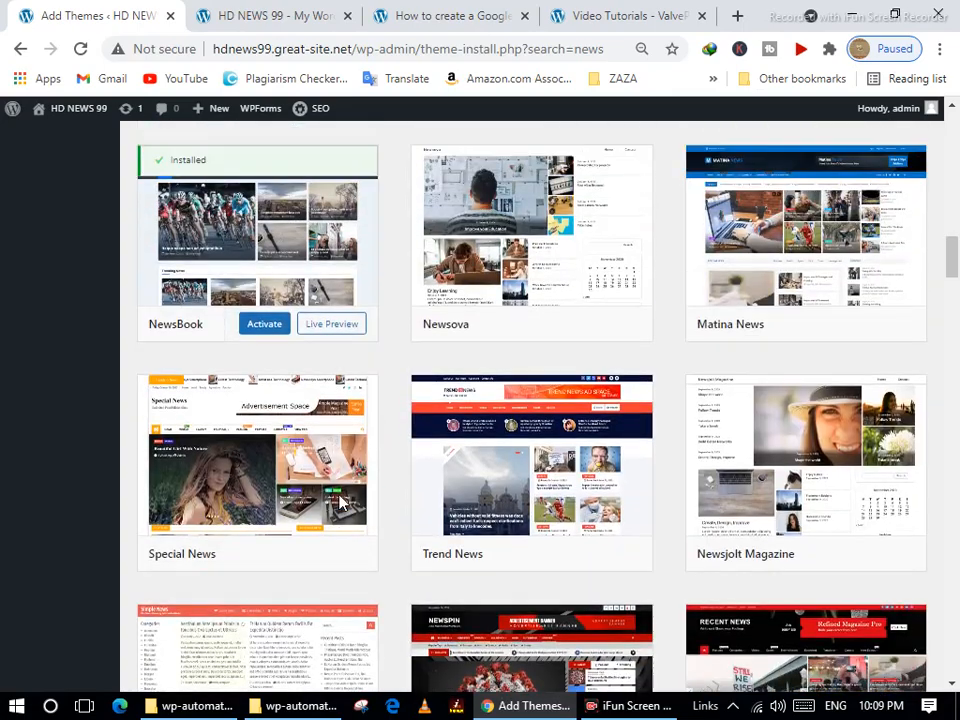
Activate NewsBook and use the Visit site link's menu to open the site in a new tab.
left_click(251, 333)
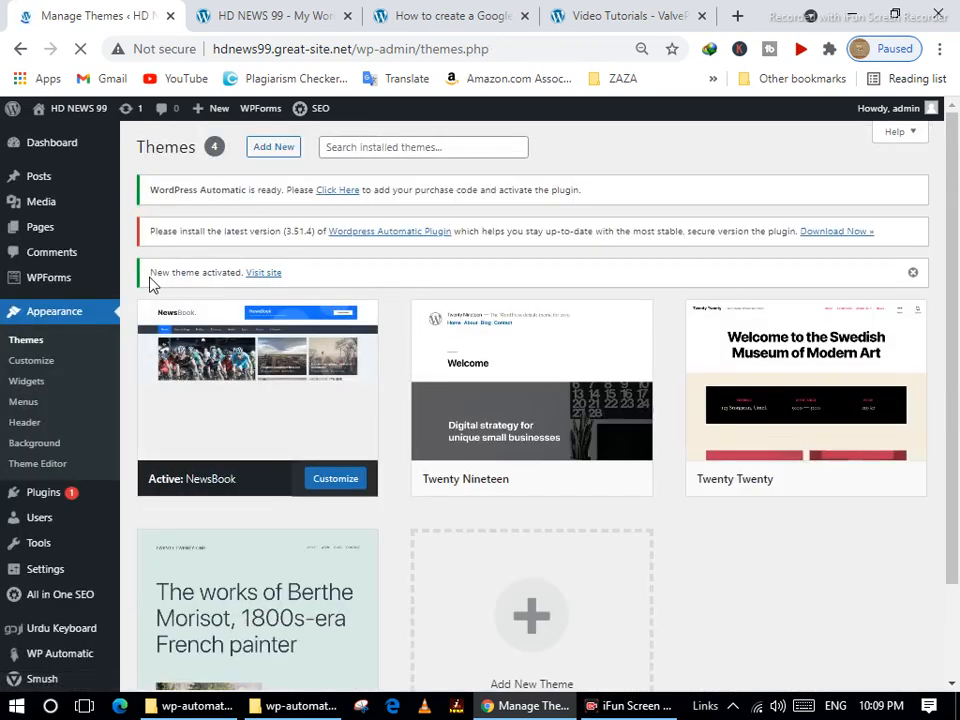
right_click(278, 279)
key("Escape")
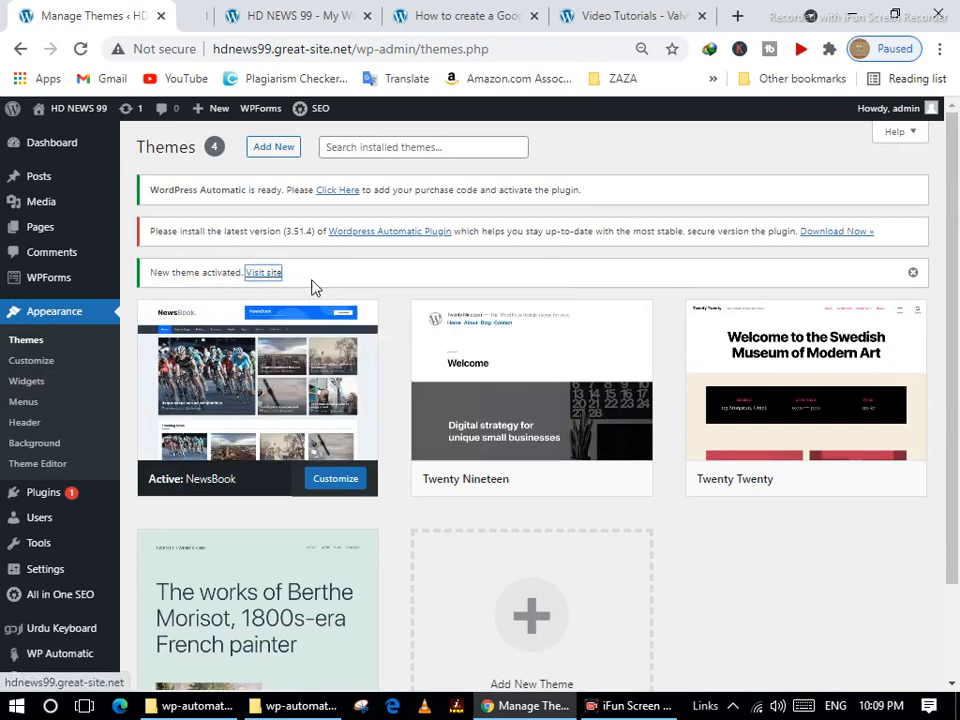
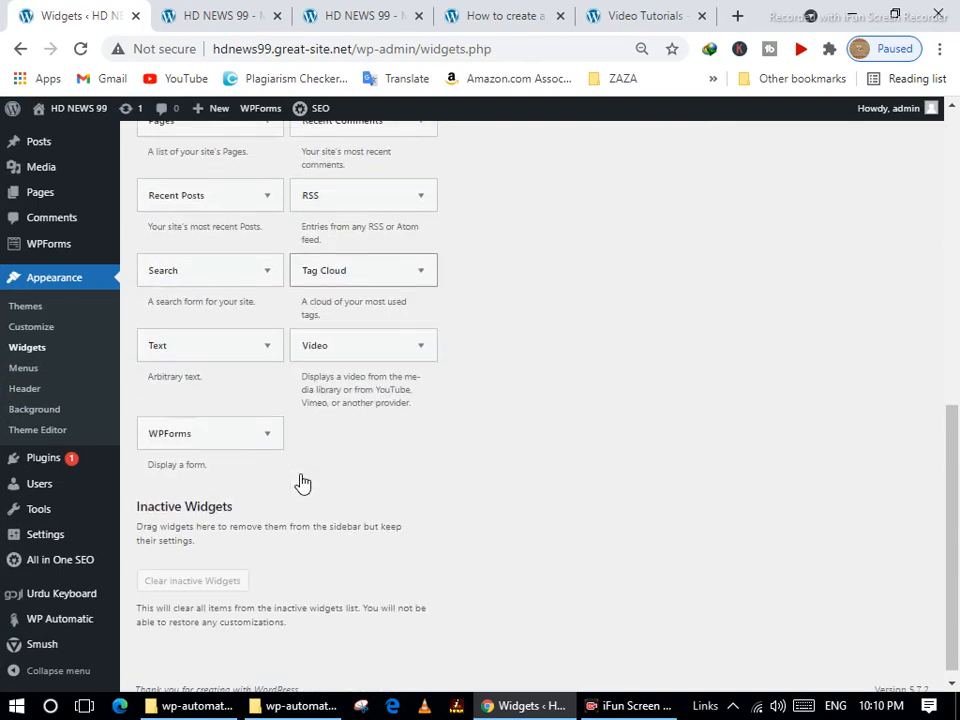
Expand the Front Page: Content Top Section widget area, then go to Appearance > Menus.
scroll(408, 470, "up", 8)
scroll(420, 468, "up", 3)
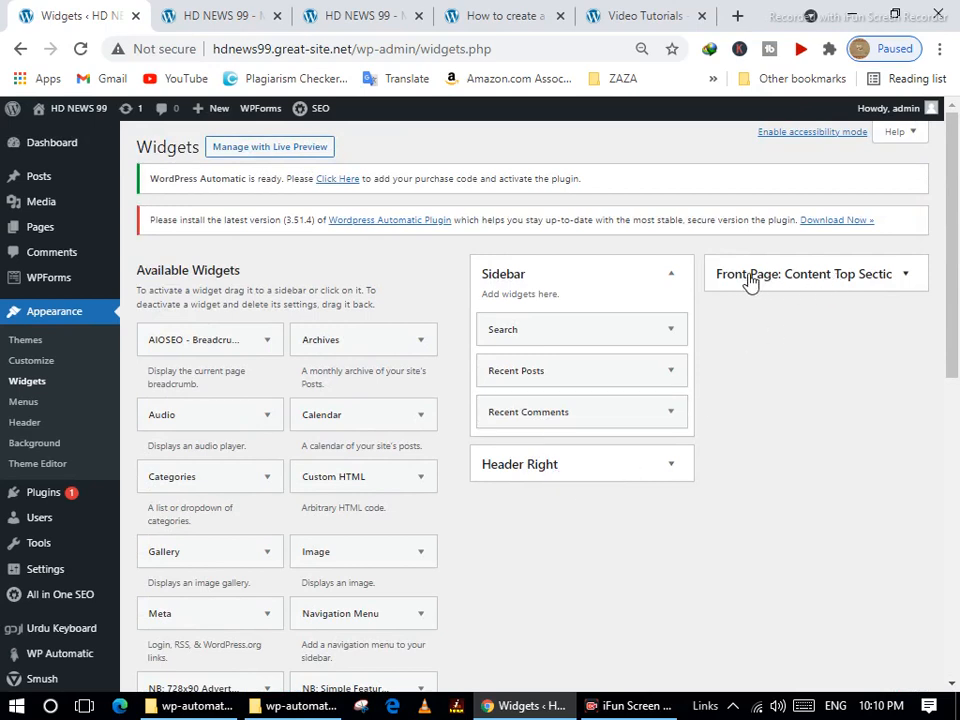
left_click(843, 277)
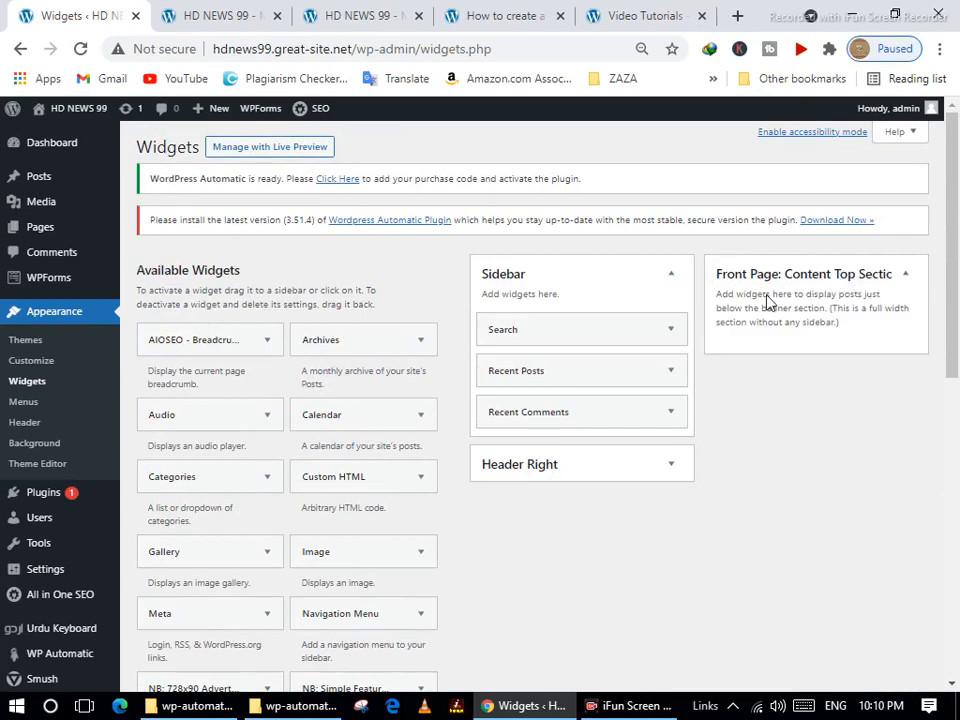
left_click(46, 409)
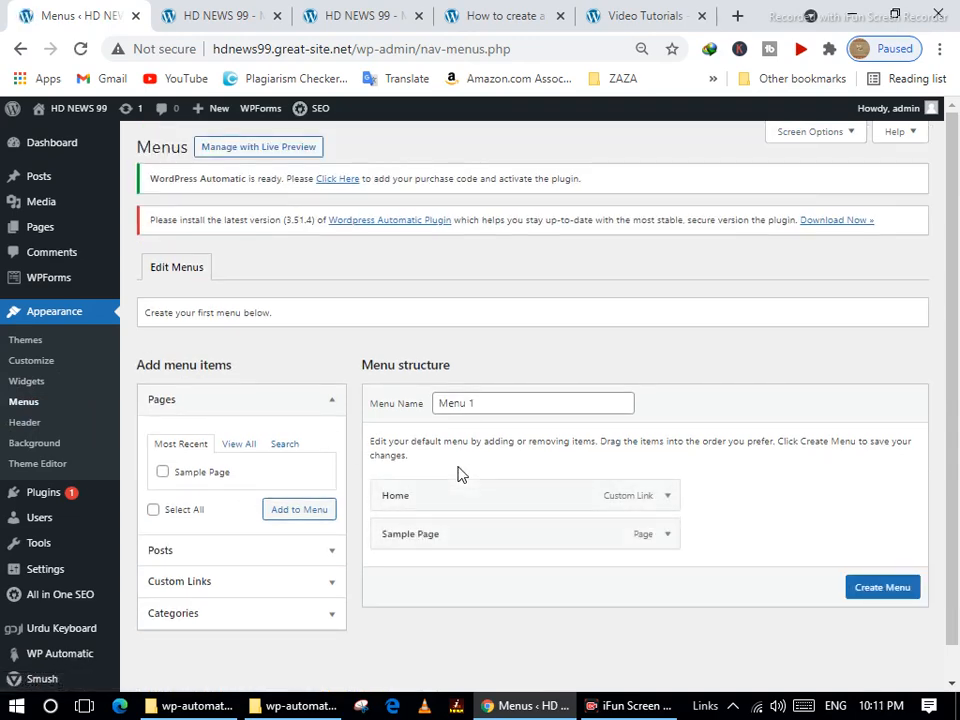
scroll(460, 474, "down", 1)
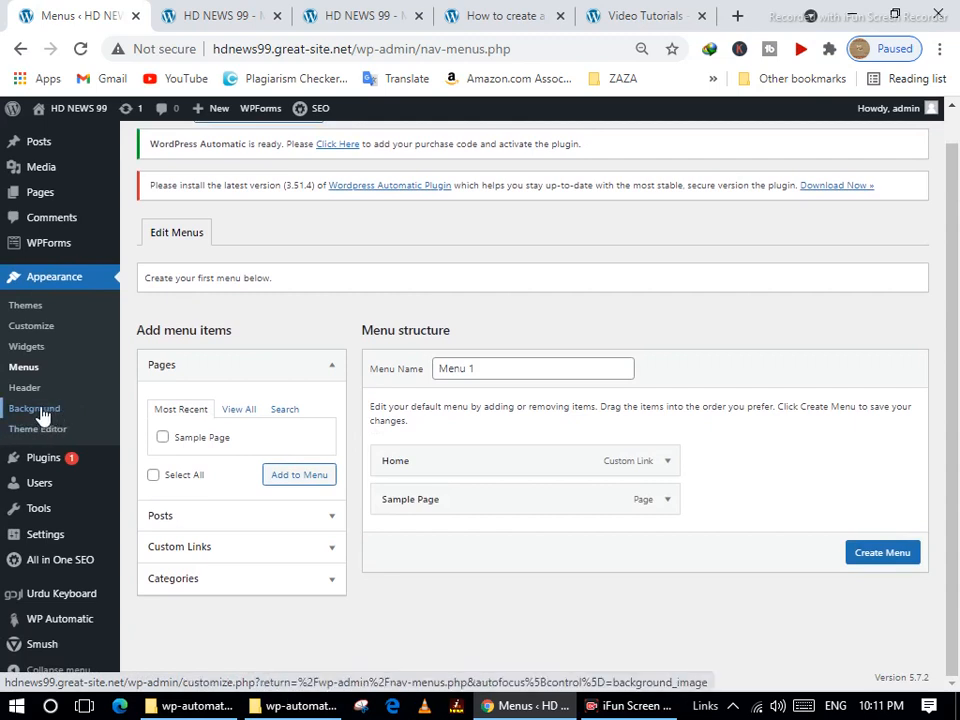
left_click(40, 410)
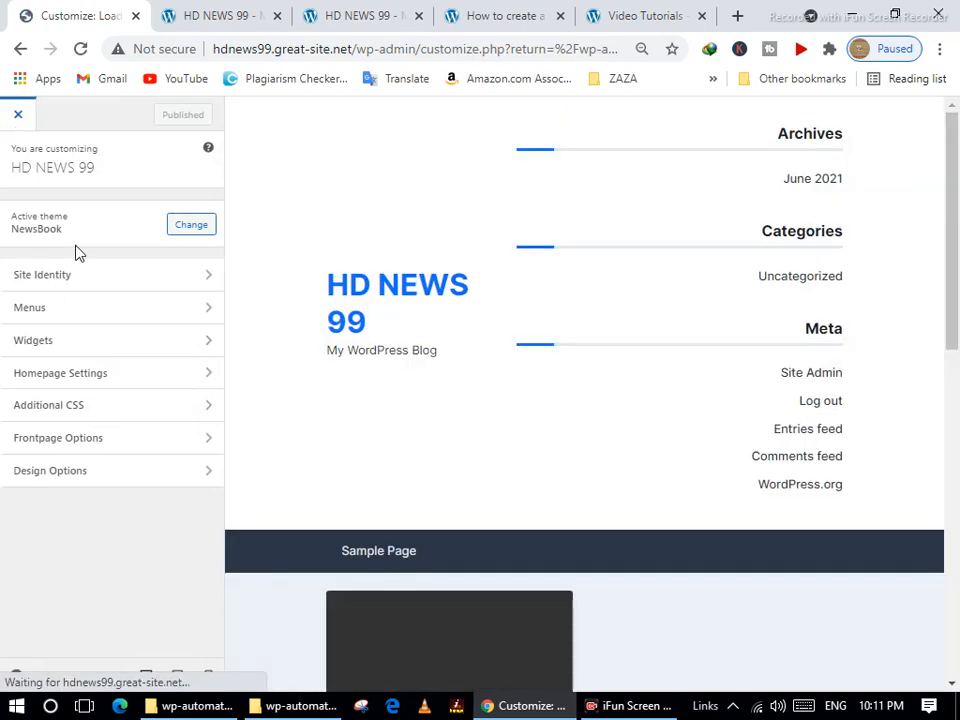
left_click(18, 115)
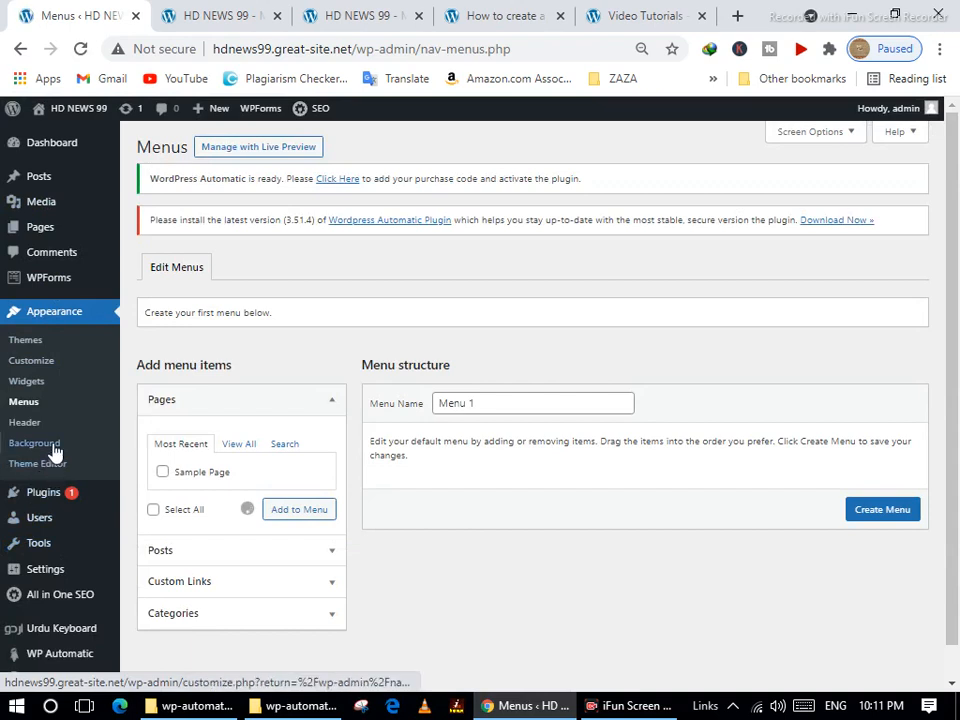
left_click(30, 425)
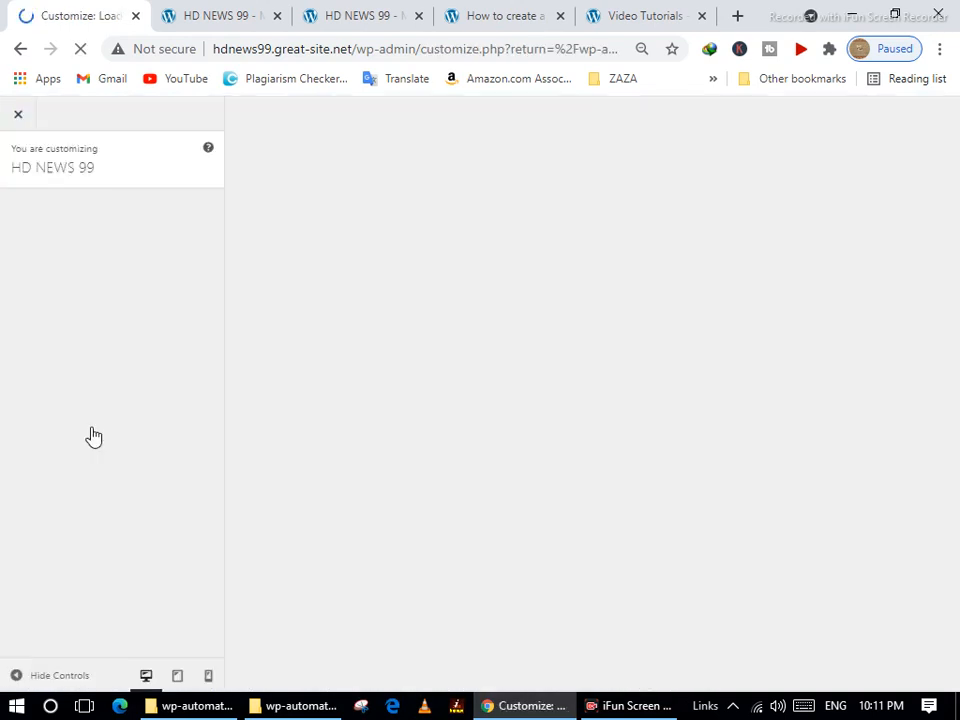
left_click(92, 437)
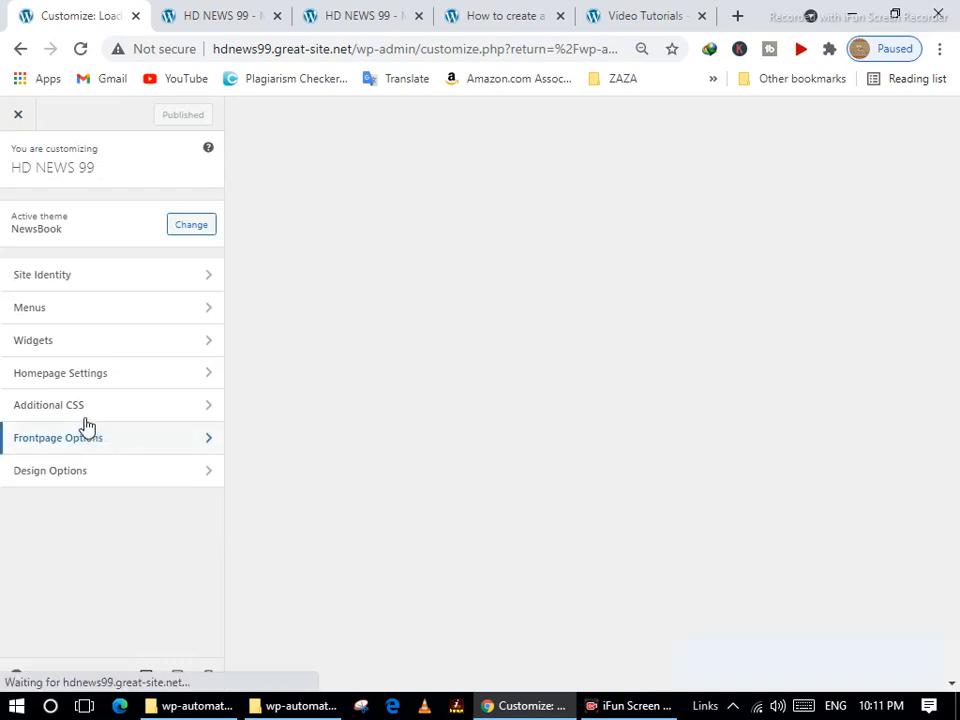
left_click(22, 119)
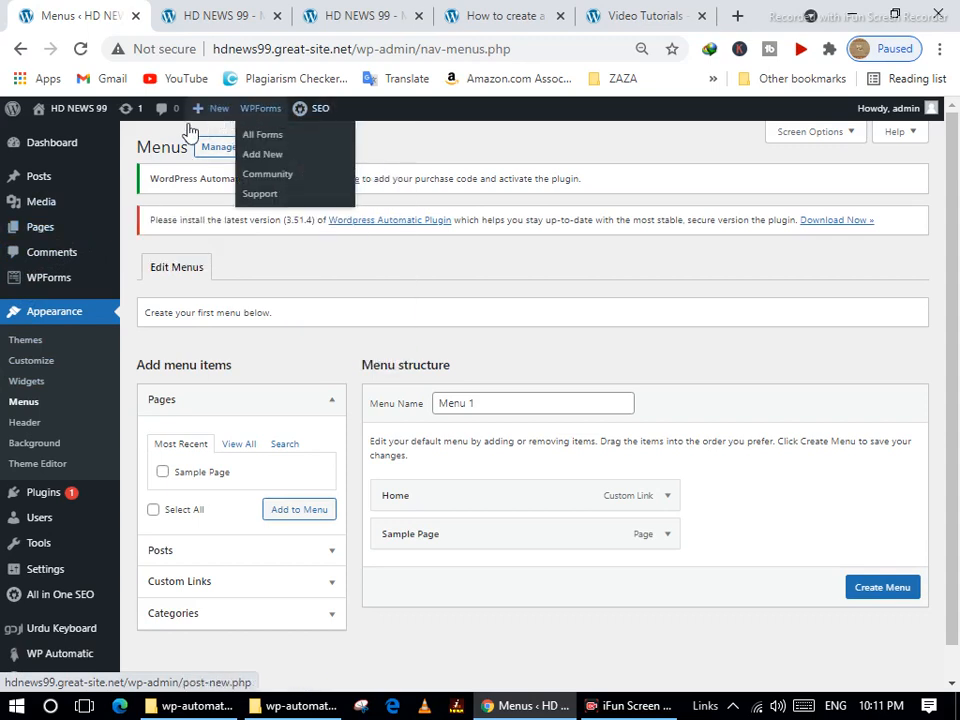
mouse_move(42, 236)
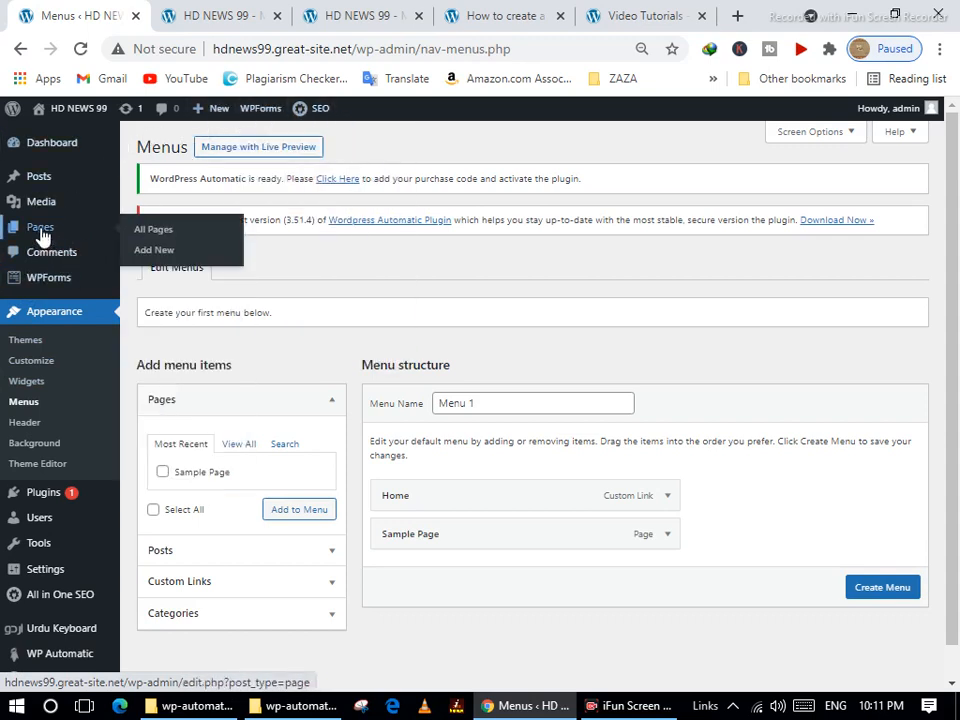
Look over All Pages and the Themes page, then start a new page with Pages > Add New.
left_click(165, 236)
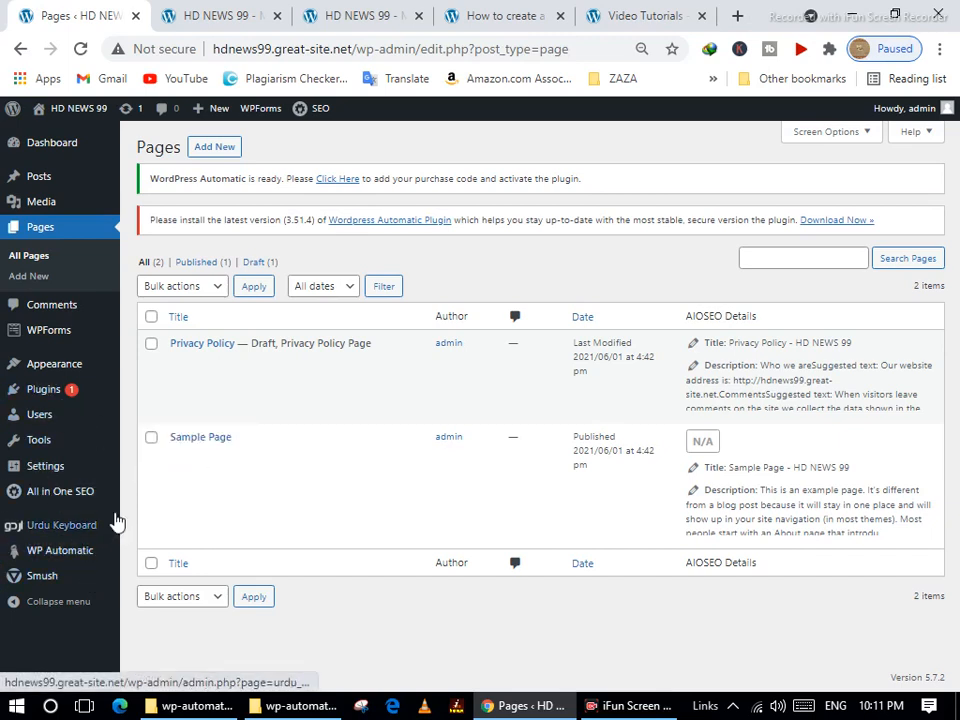
mouse_move(50, 475)
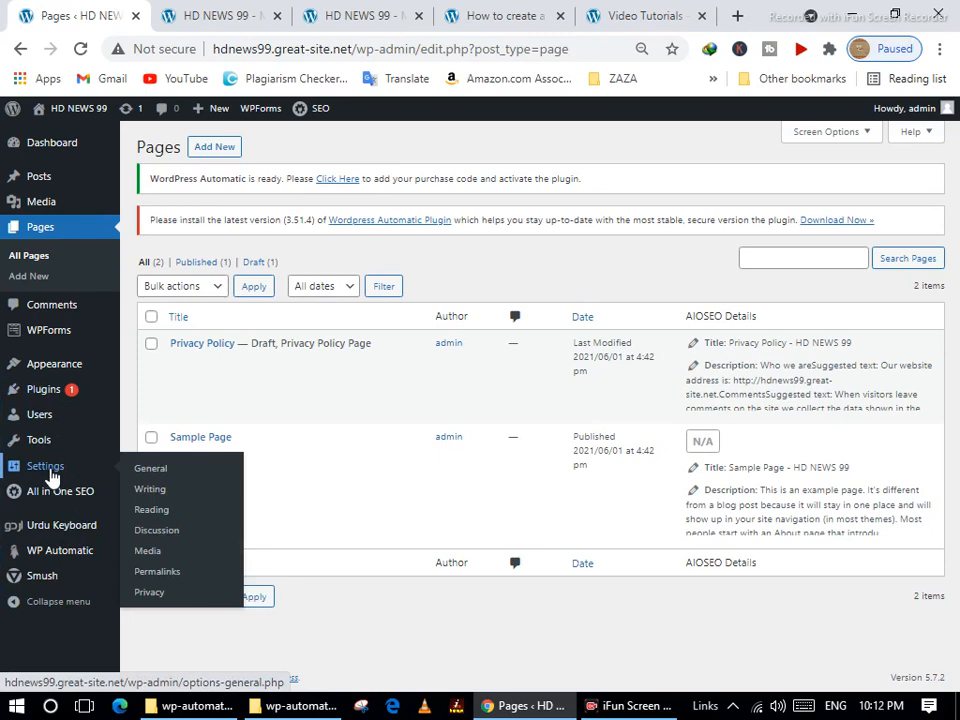
mouse_move(55, 452)
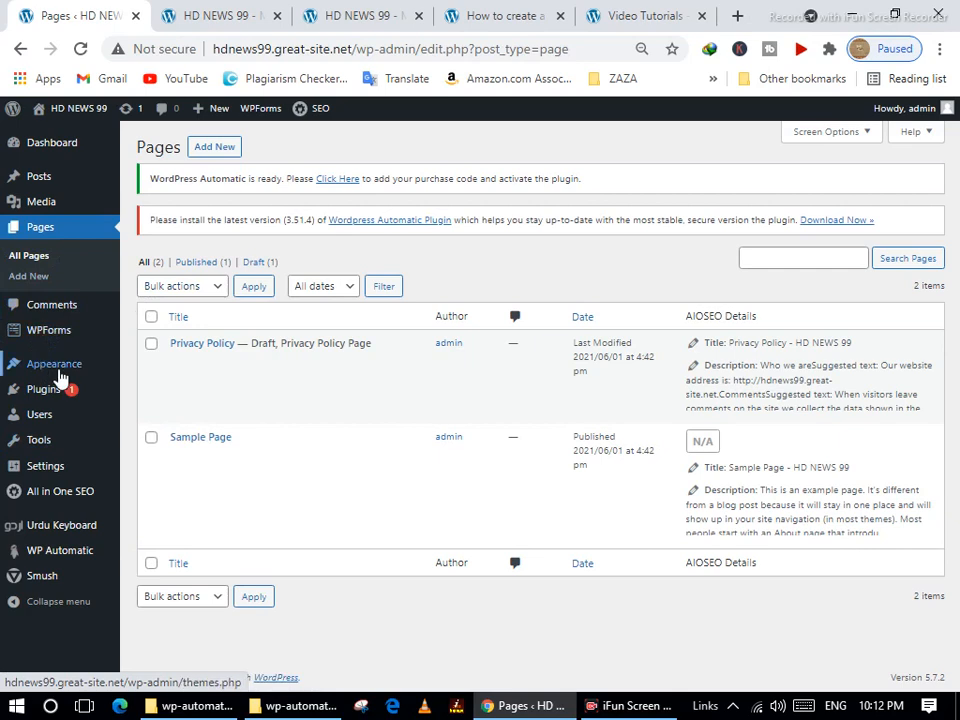
mouse_move(64, 370)
left_click(141, 372)
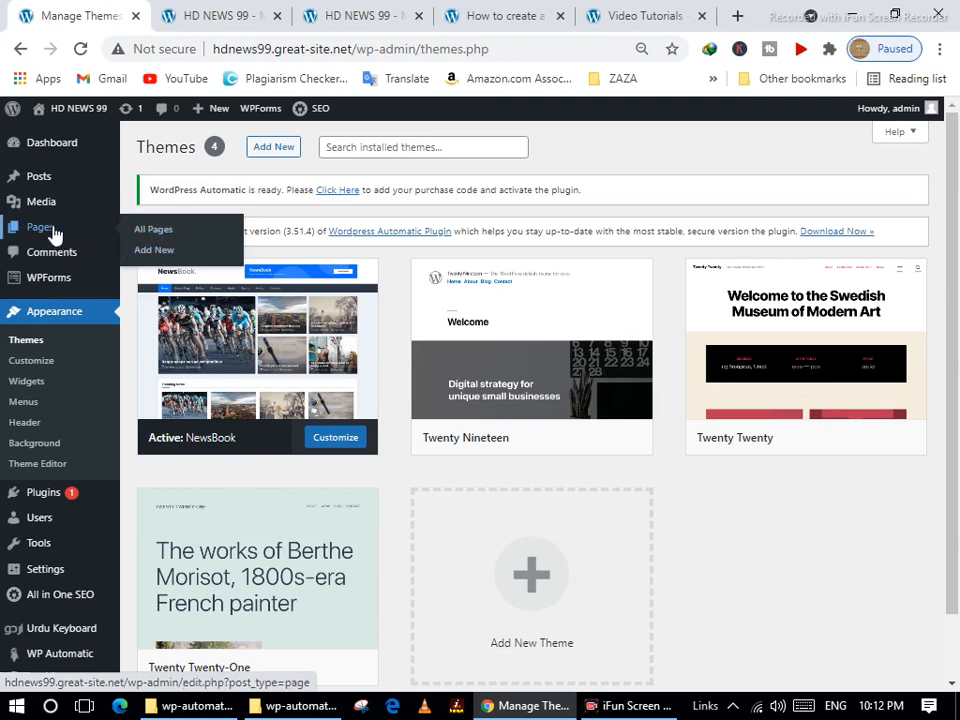
left_click(156, 260)
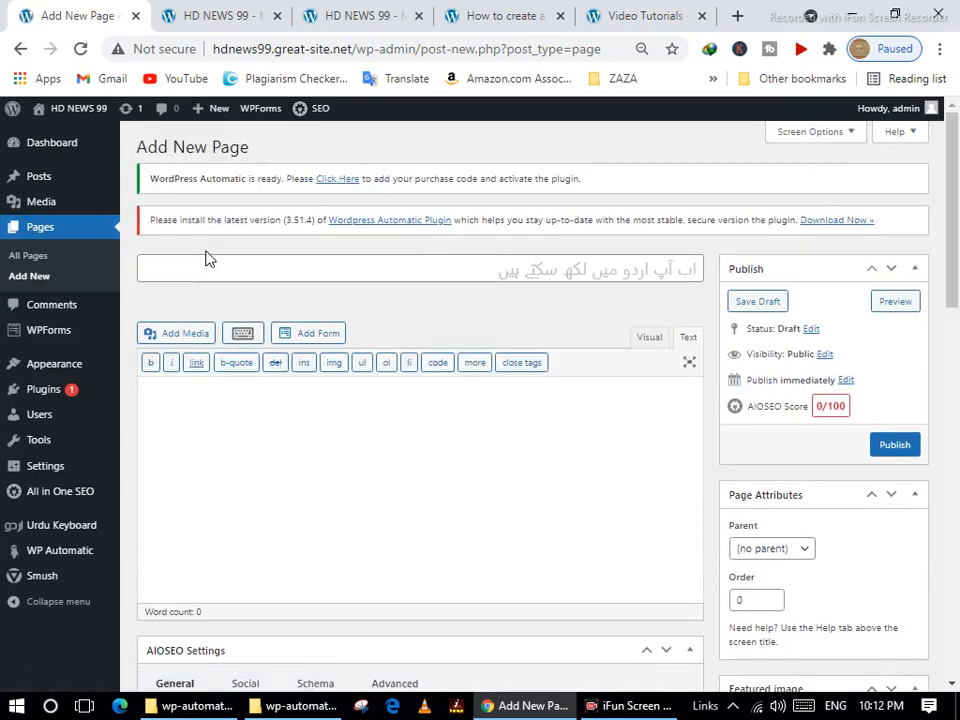
Replace the mistyped title with the Urdu title 'ب' and publish the page.
left_click(577, 262)
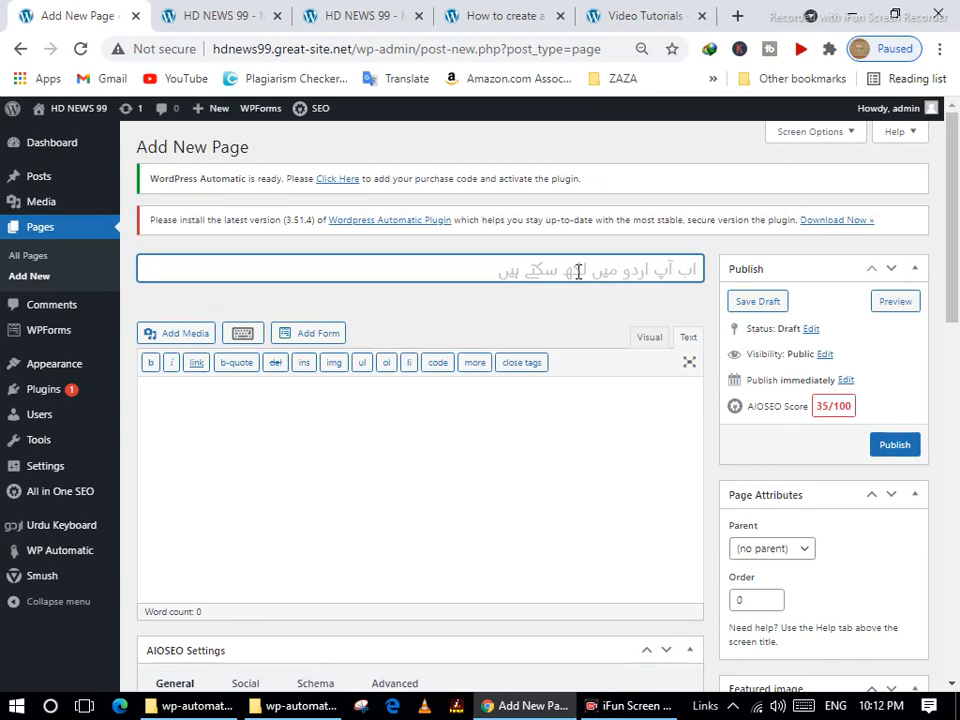
type("یہع")
key("ctrl+a")
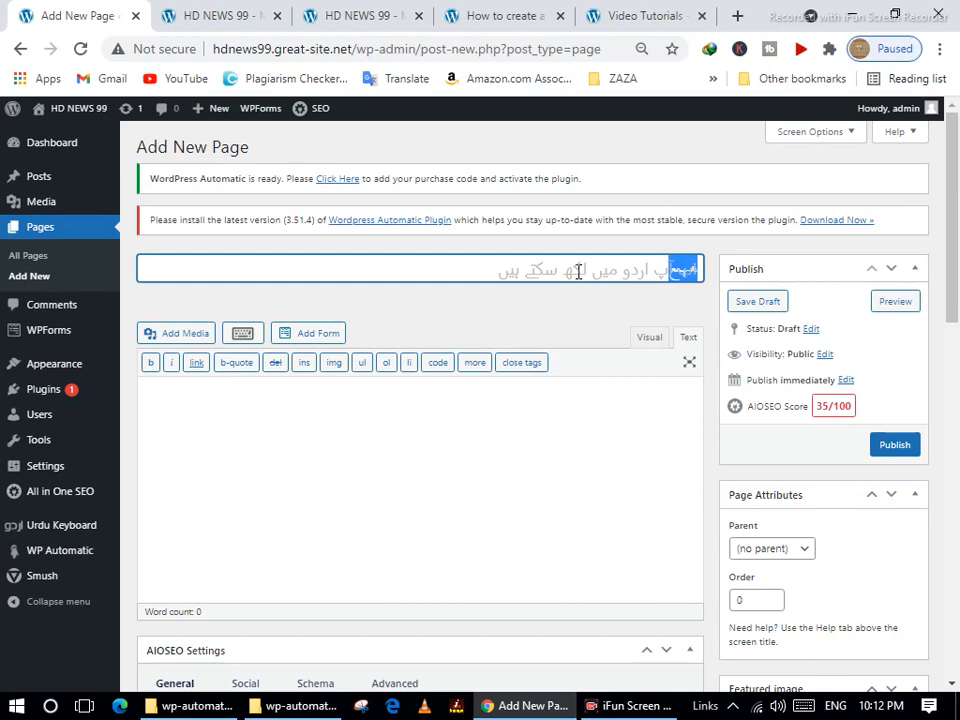
key("BackSpace")
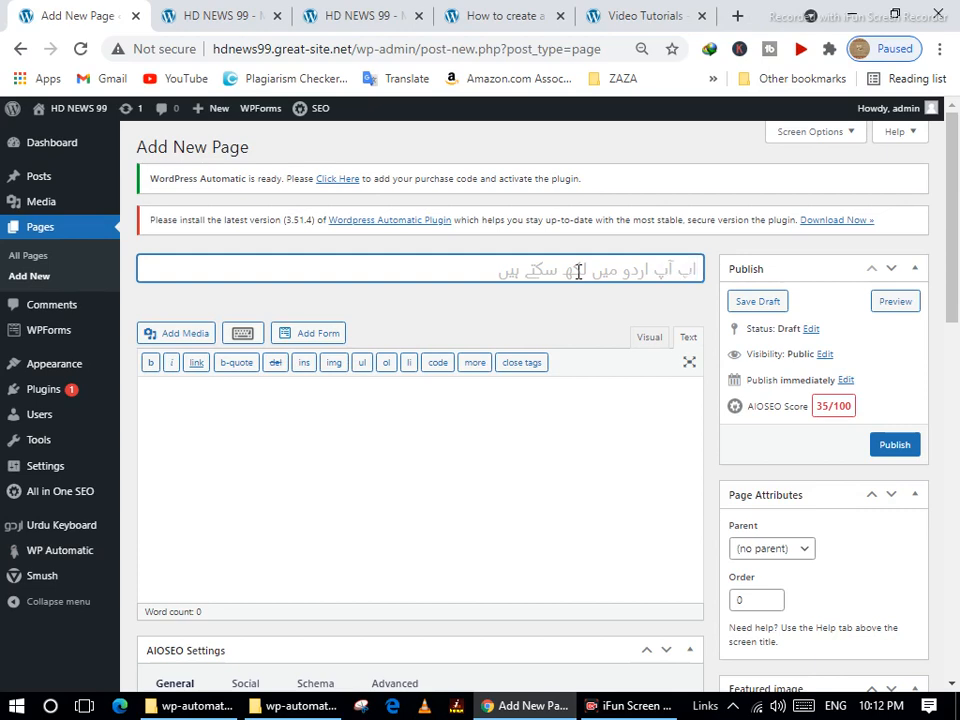
type("ب")
left_click(896, 448)
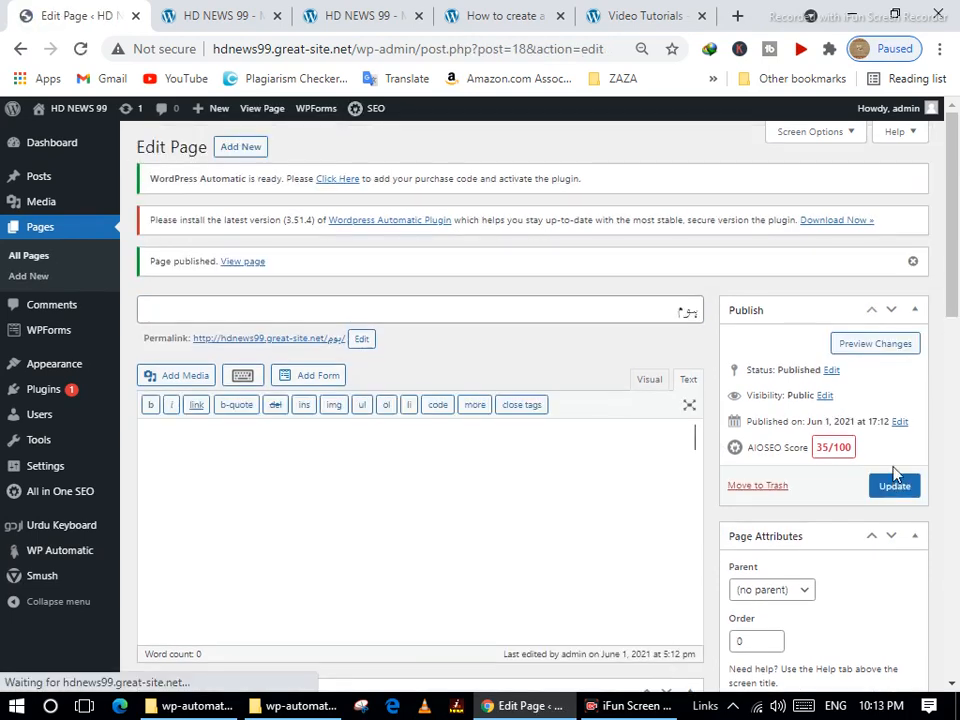
Switch the page editor to Visual mode and update the page.
left_click(652, 380)
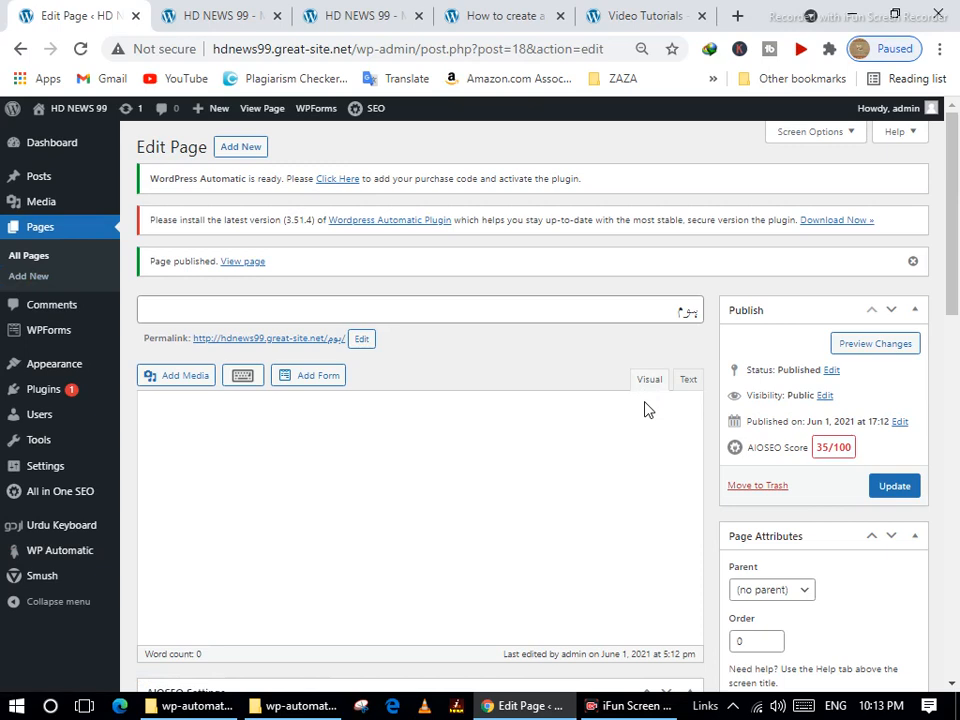
left_click(904, 488)
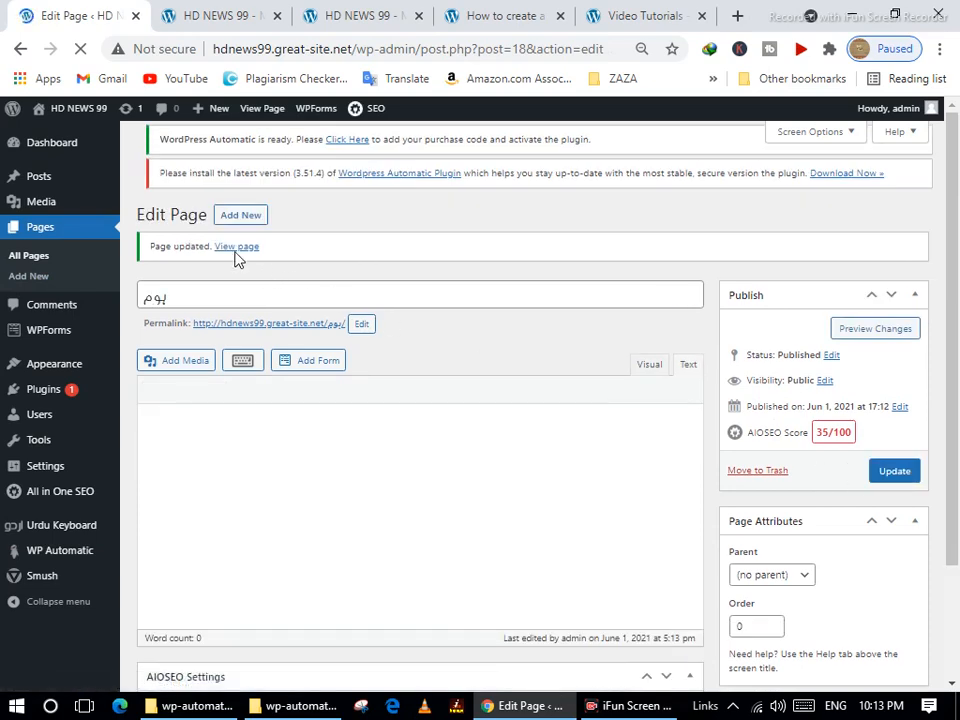
left_click(236, 218)
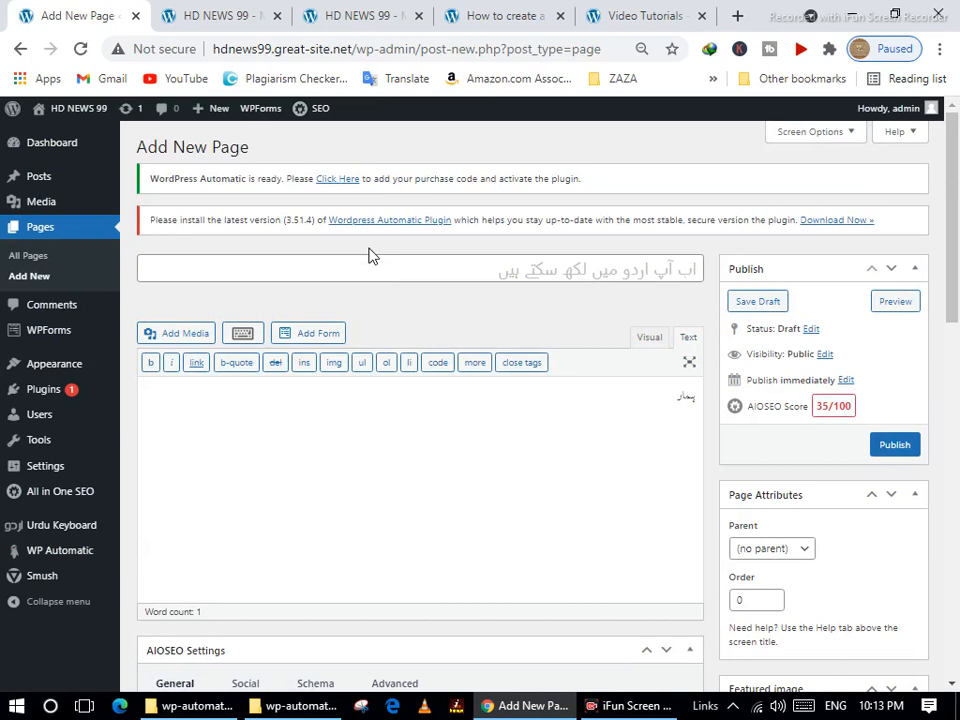
Publish a second page with the Urdu title 'ہمارے بارے میں', then return to All Pages.
left_click(625, 272)
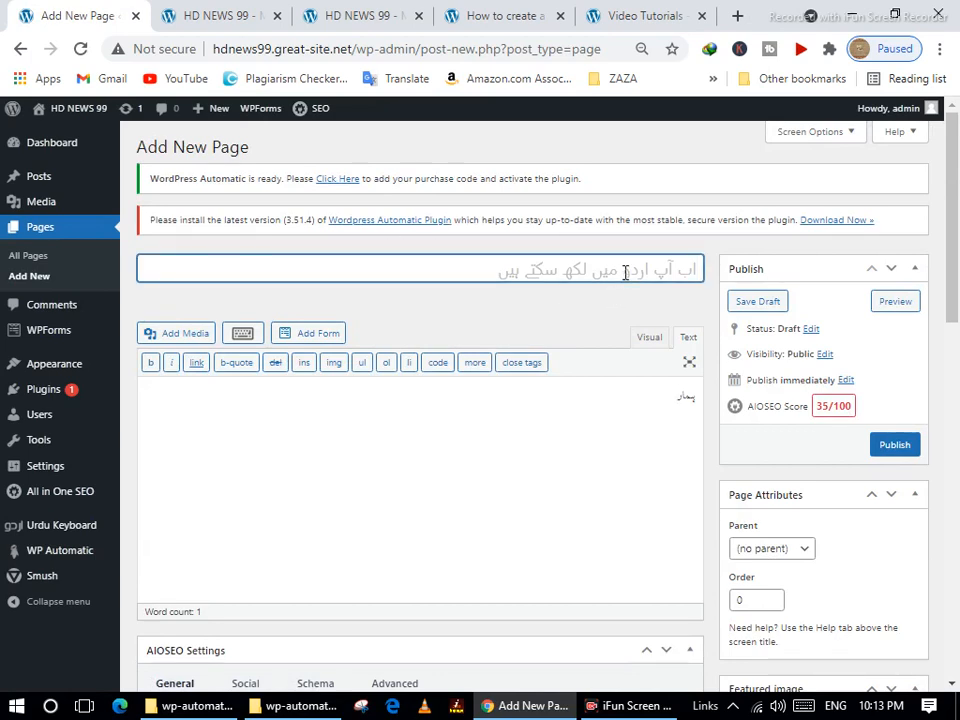
type("پمار")
type("کے پا")
type("ی")
type("م")
left_click(910, 451)
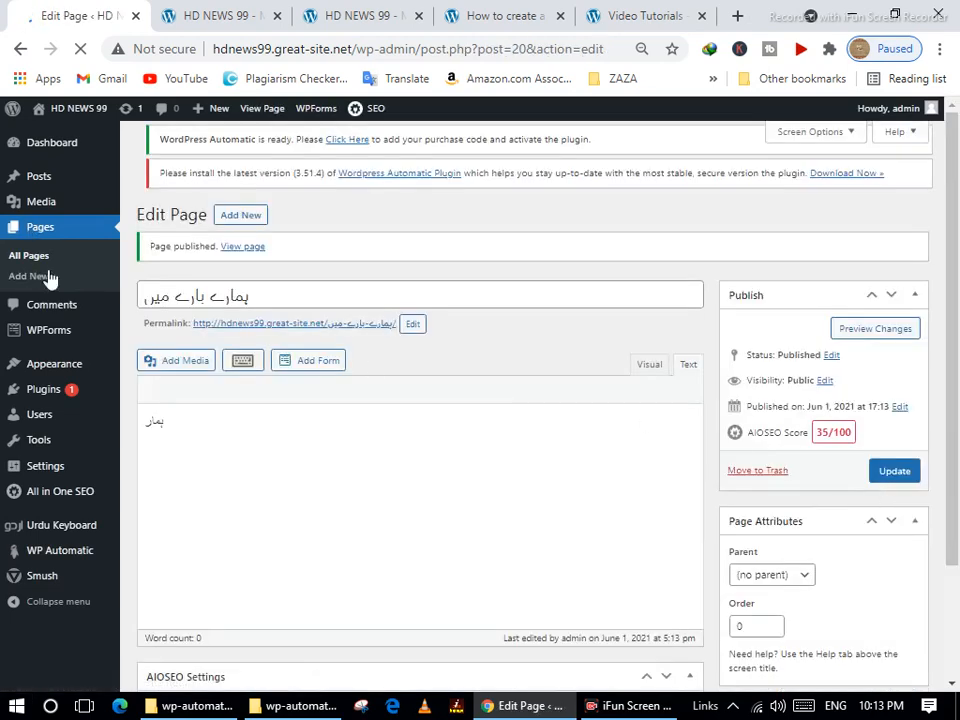
left_click(29, 255)
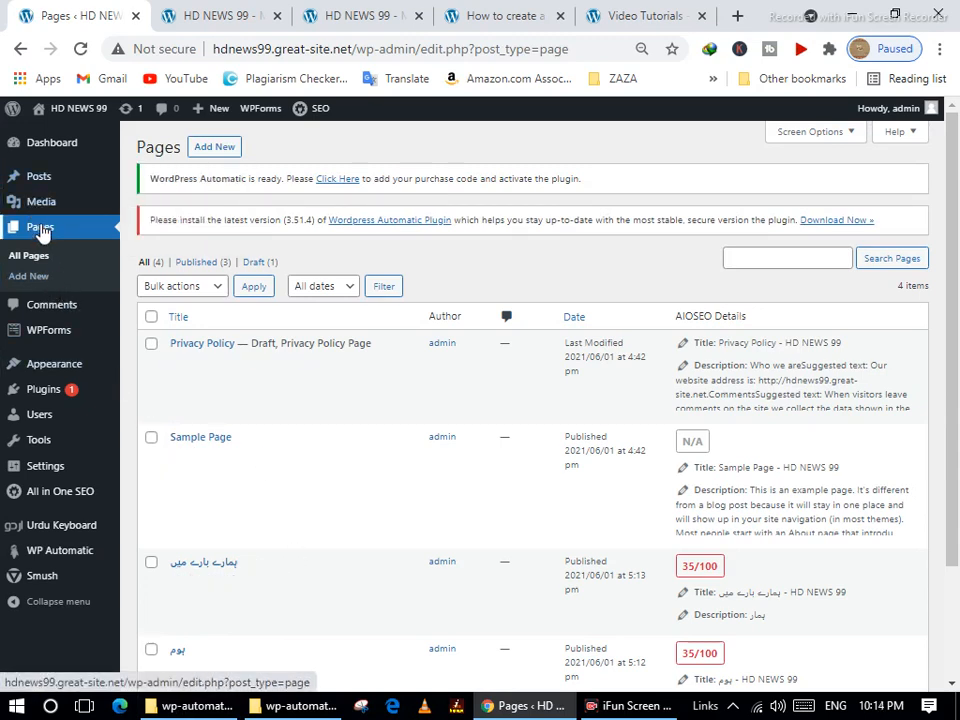
Browse All Posts and start a new post in Visual mode, then go to Posts > Categories.
mouse_move(36, 182)
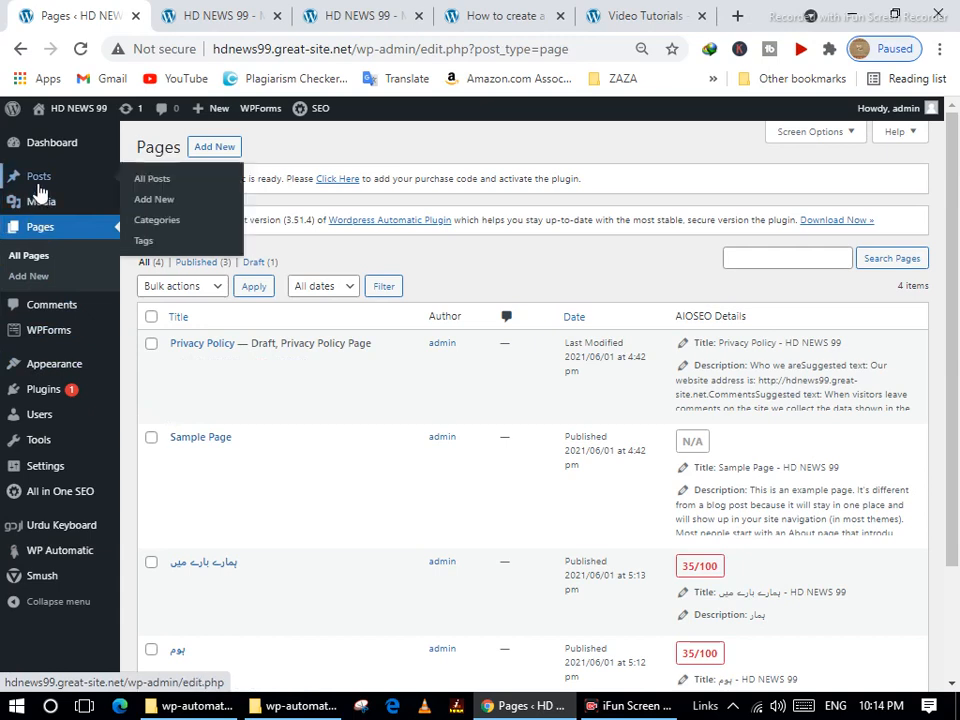
left_click(150, 182)
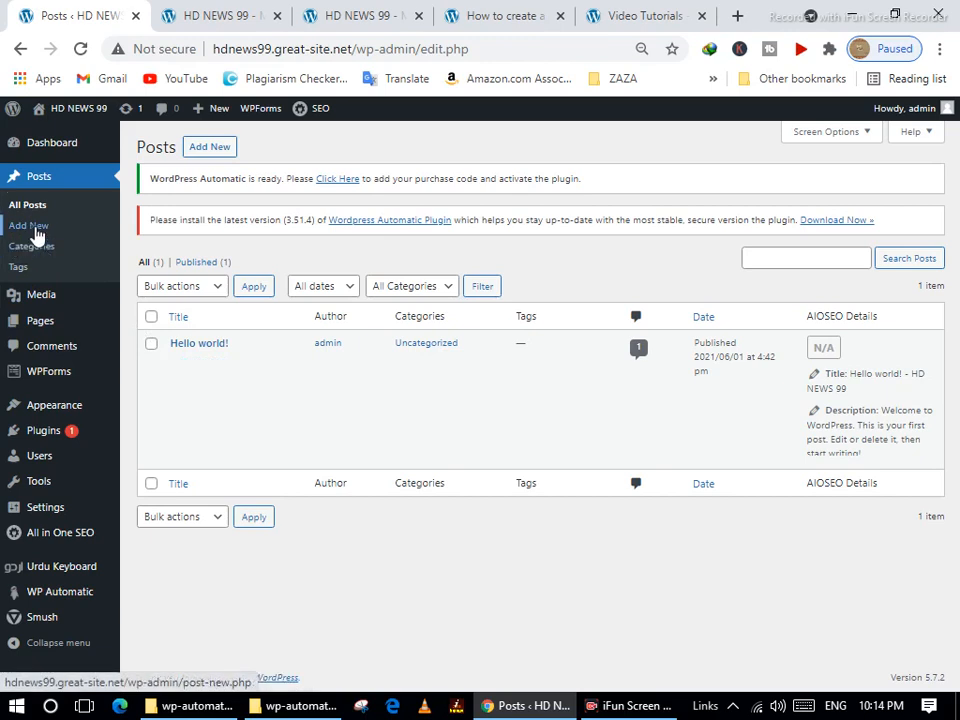
left_click(30, 226)
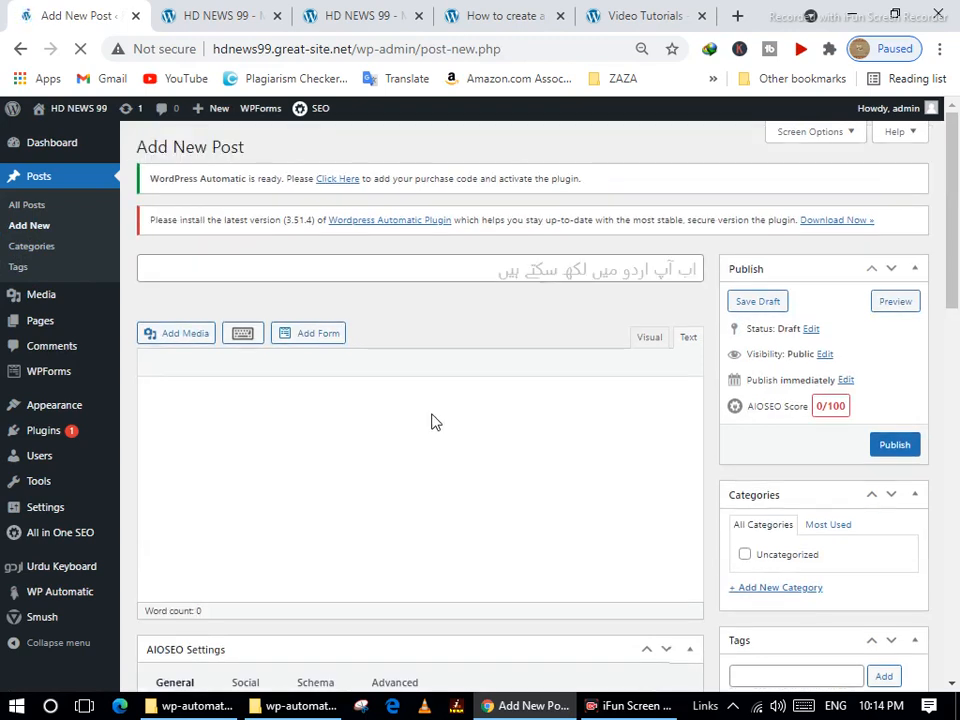
left_click(647, 338)
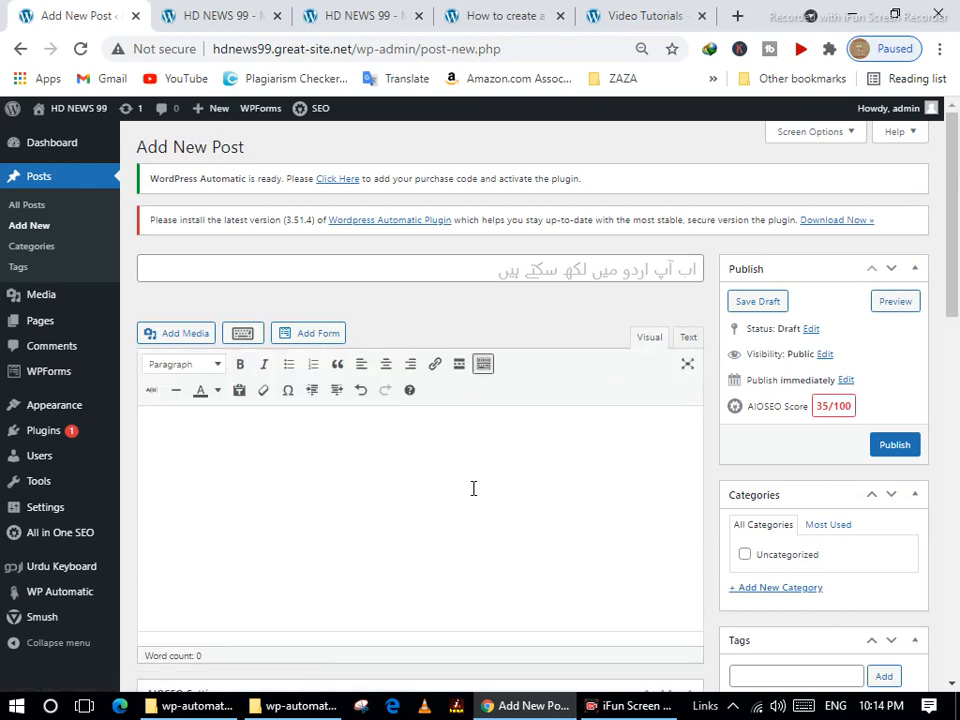
left_click(428, 426)
left_click(45, 248)
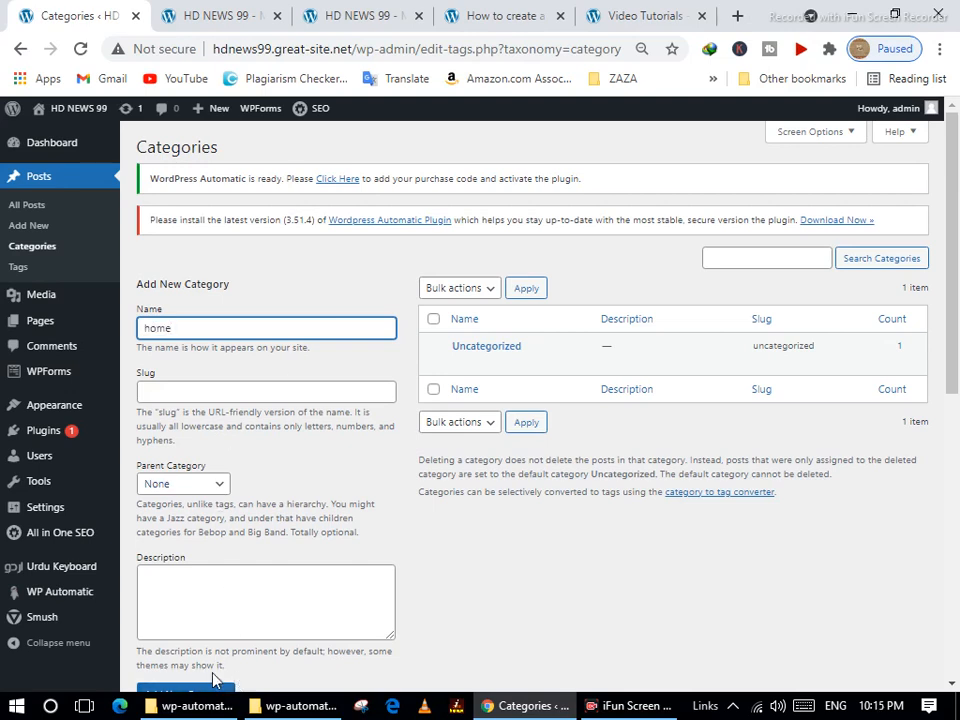
Add the categories home and pakistan.
scroll(225, 660, "down", 2)
left_click(198, 515)
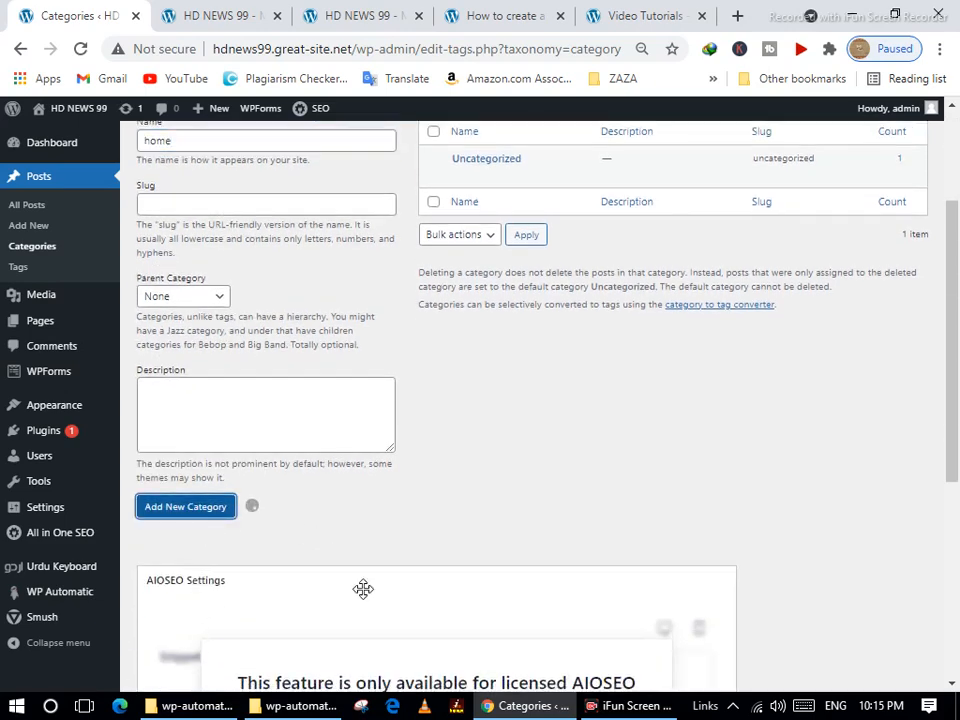
scroll(270, 386, "up", 2)
left_click(231, 326)
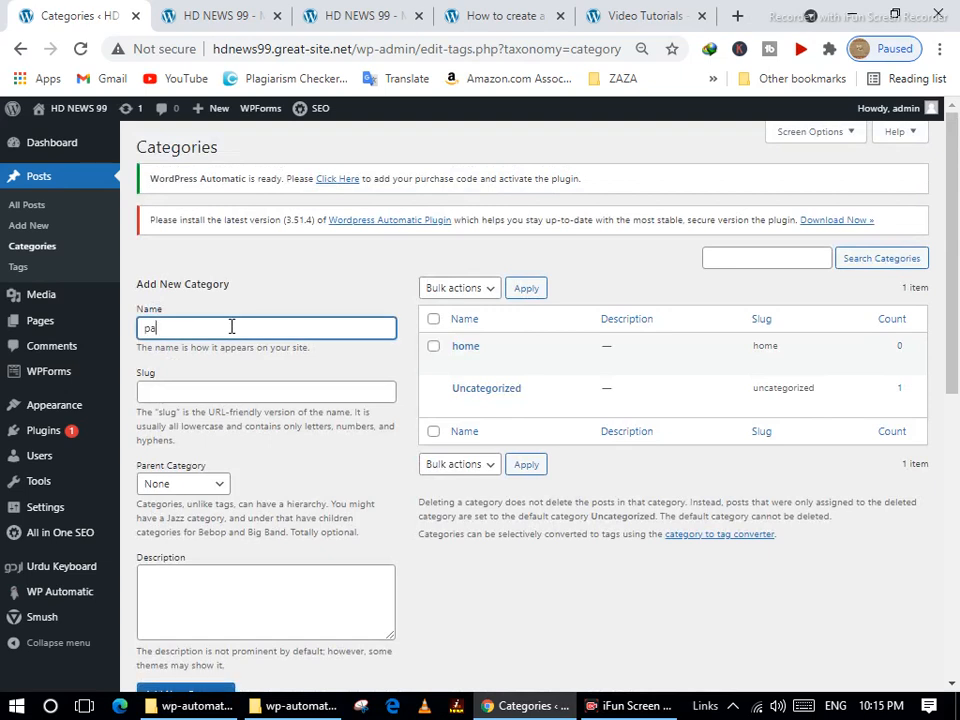
type("pakistan")
scroll(242, 499, "down", 3)
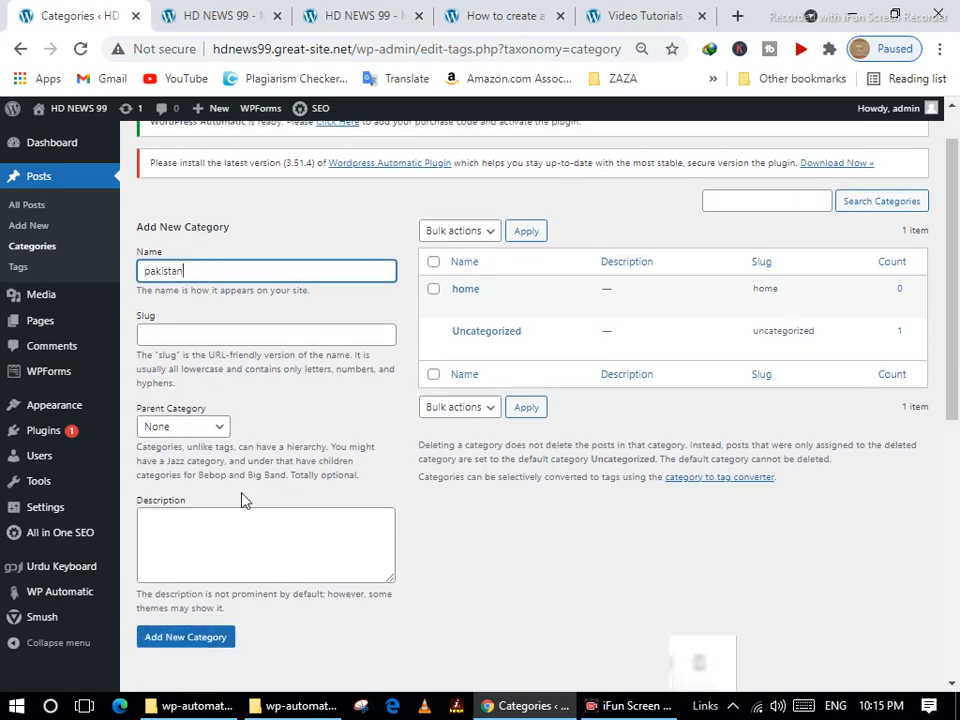
left_click(195, 414)
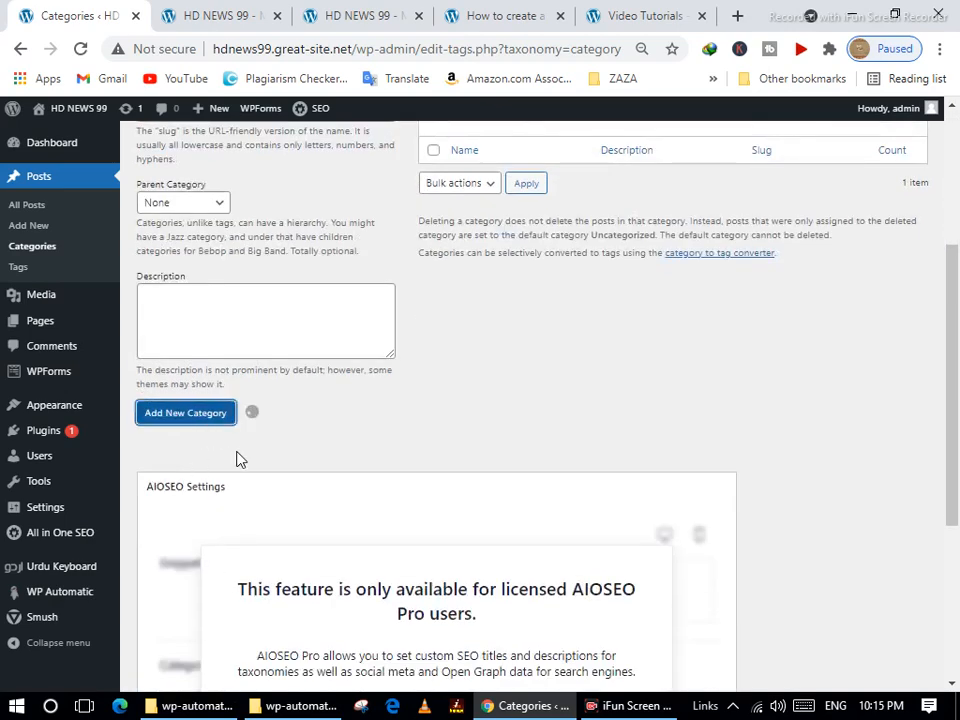
Add the categories sports, health and world.
scroll(225, 392, "up", 3)
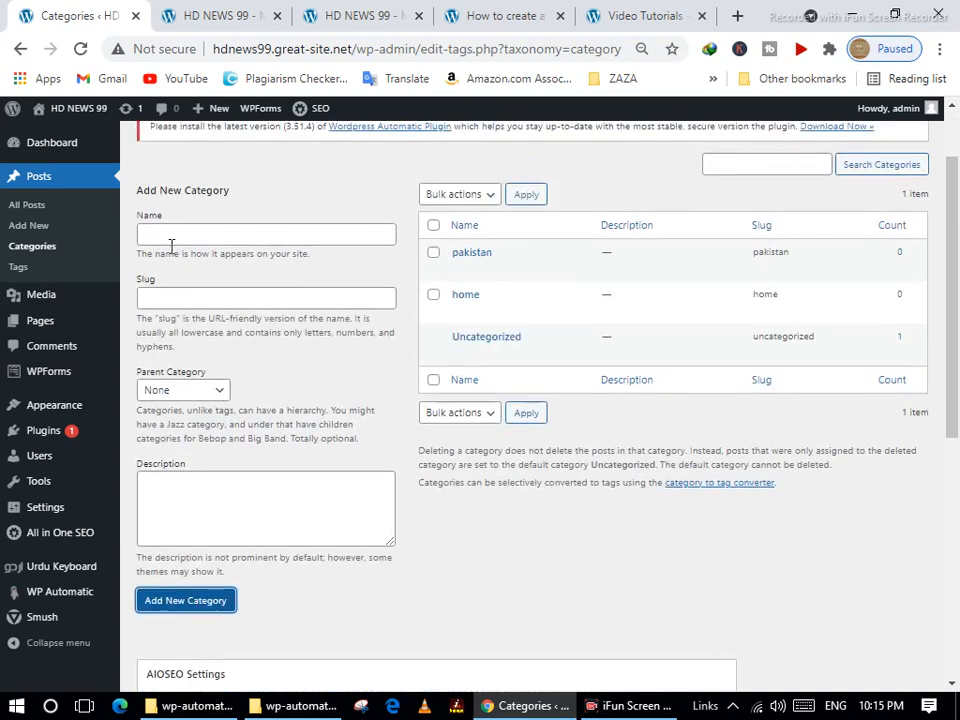
left_click(172, 227)
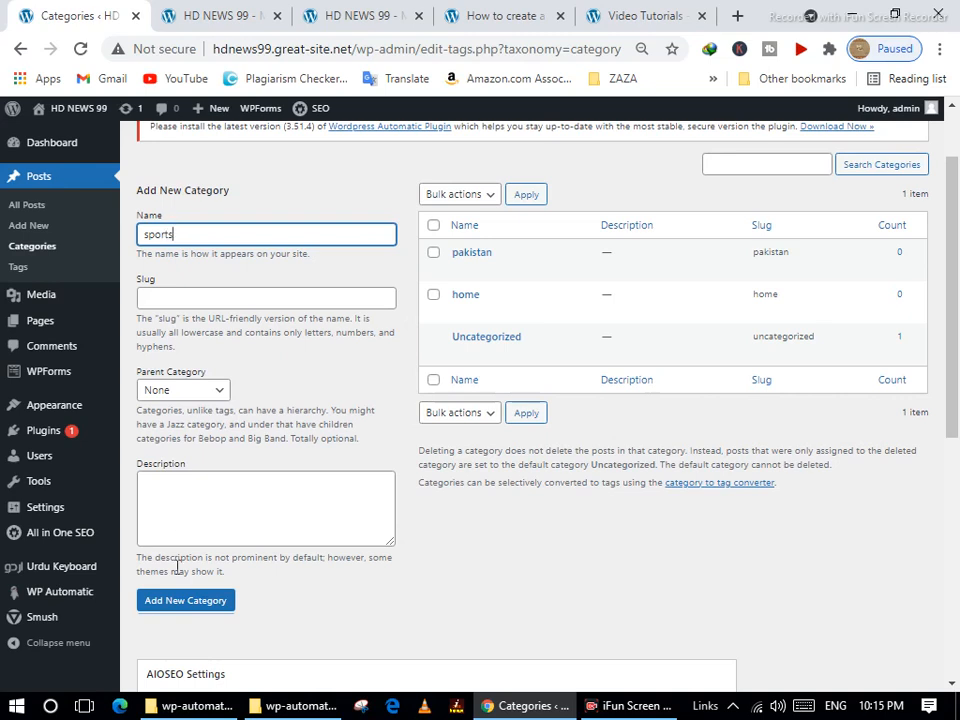
left_click(163, 605)
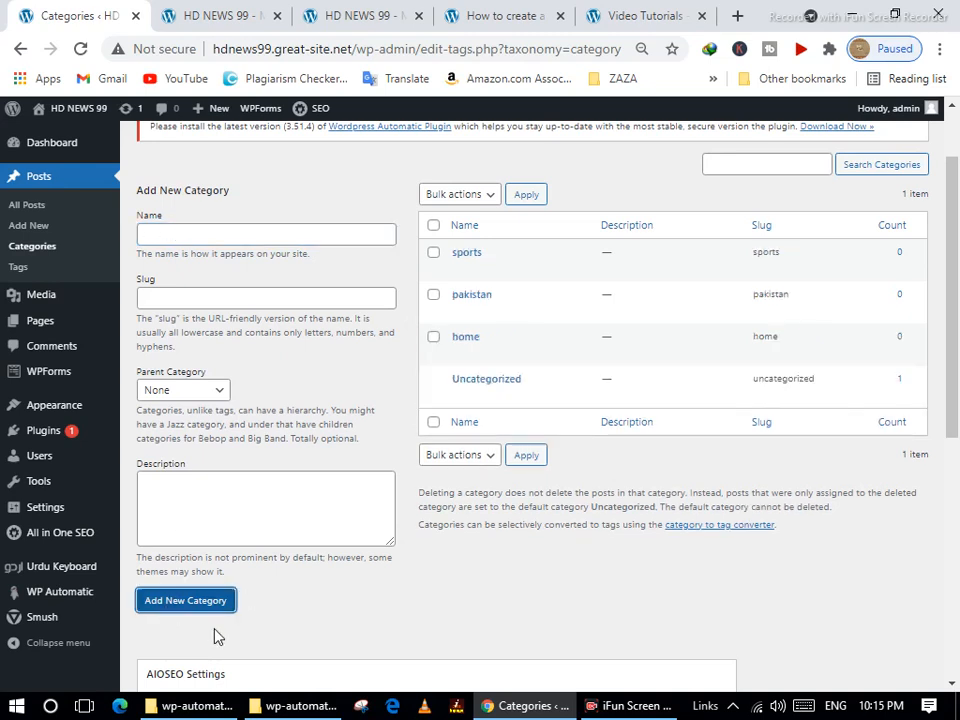
left_click(176, 235)
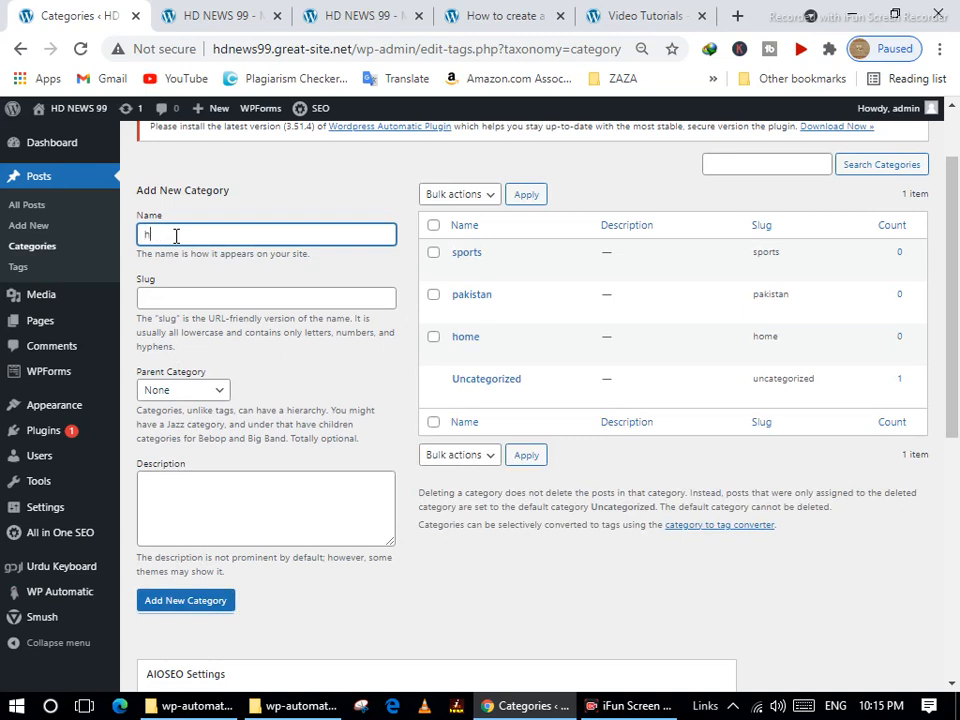
type("health")
left_click(165, 602)
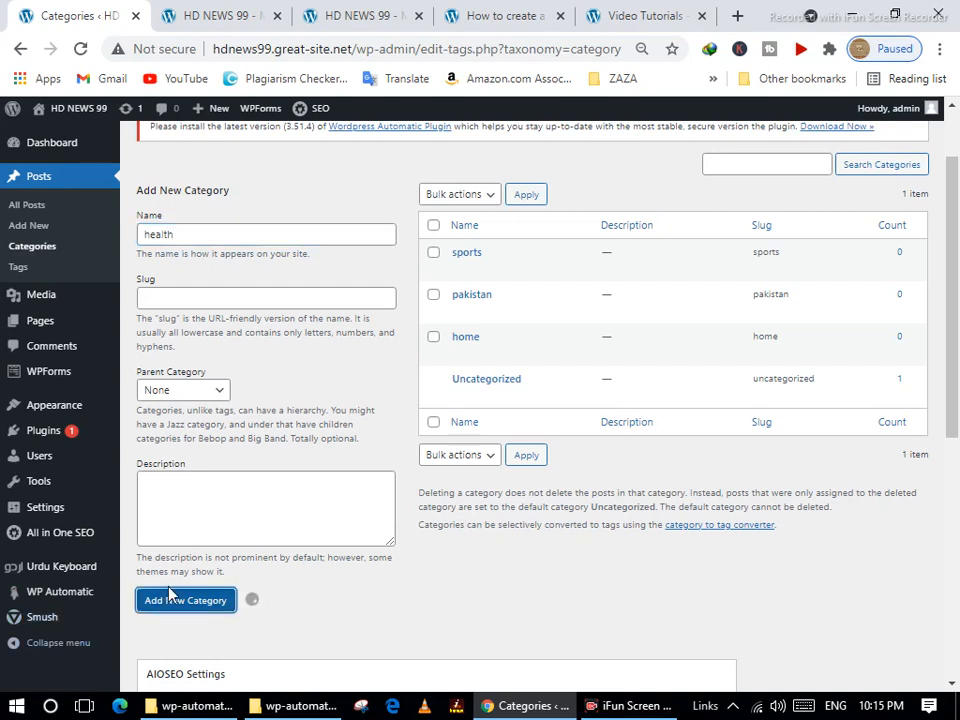
left_click(197, 238)
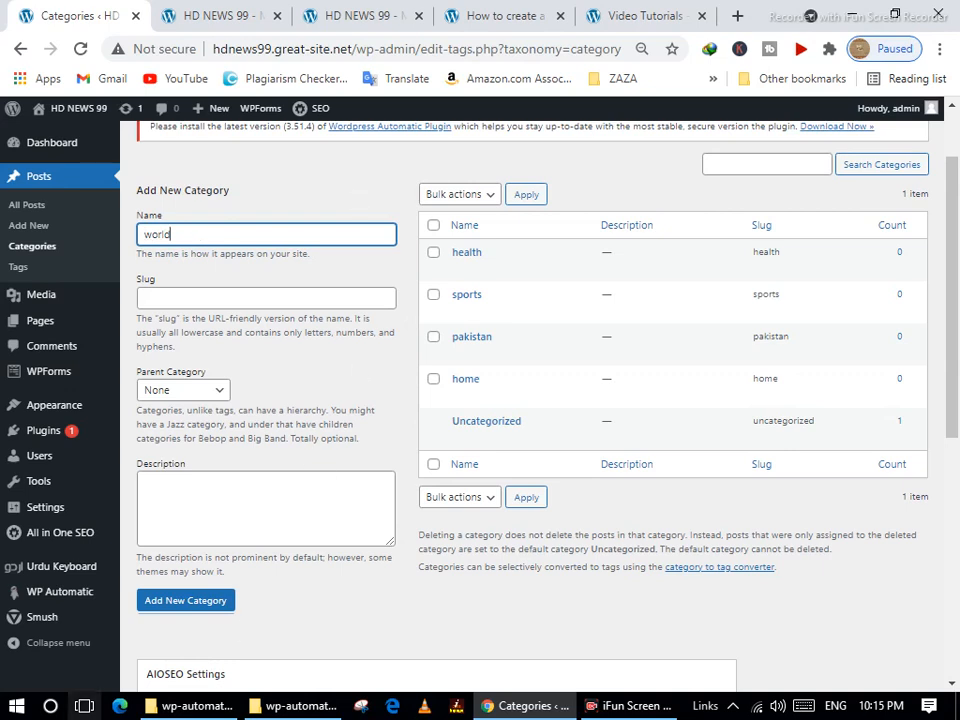
left_click(189, 606)
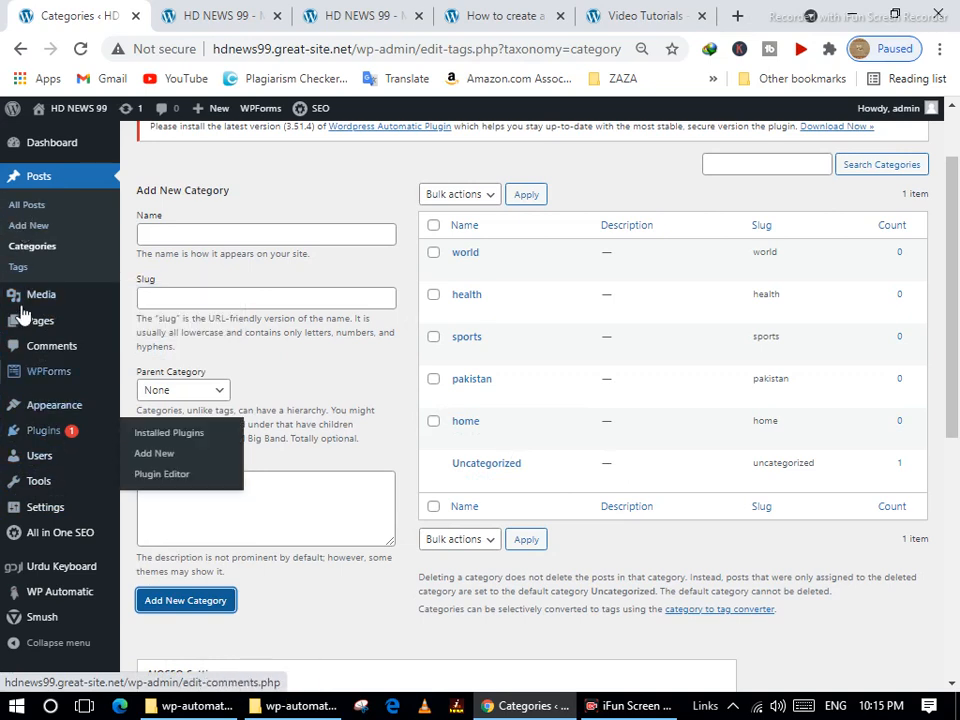
Check the live front page, then go to Appearance > Menus.
left_click(193, 16)
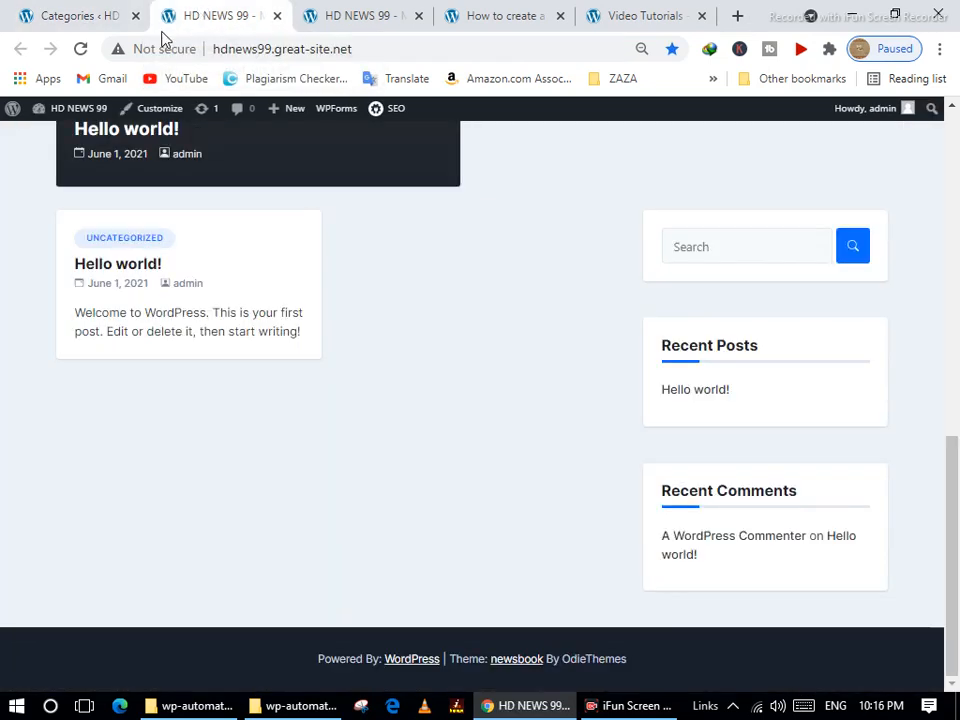
left_click(103, 28)
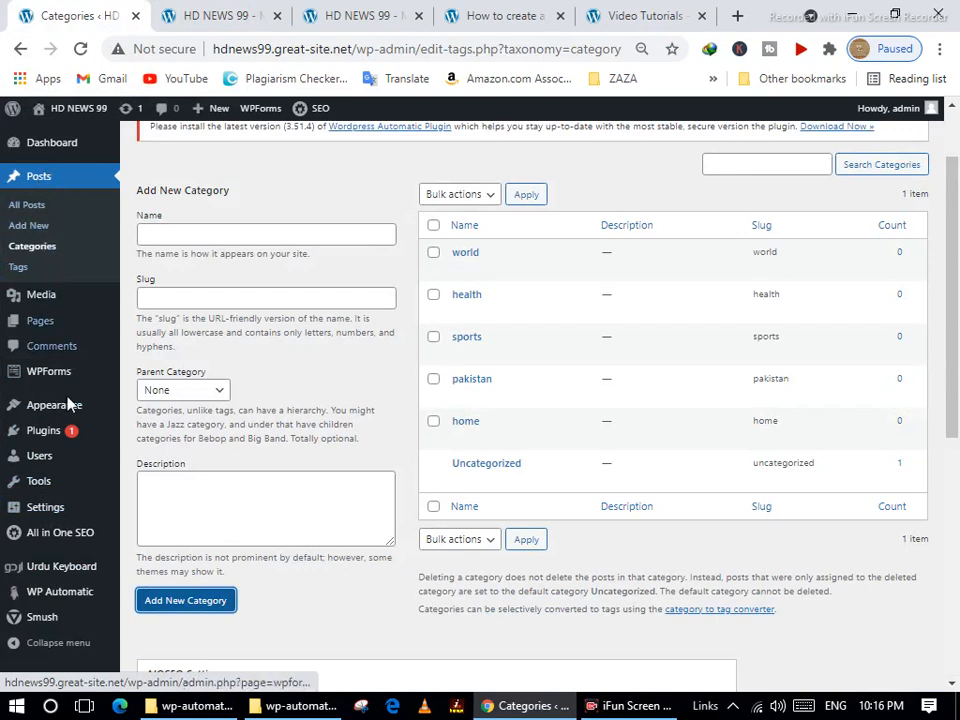
mouse_move(60, 412)
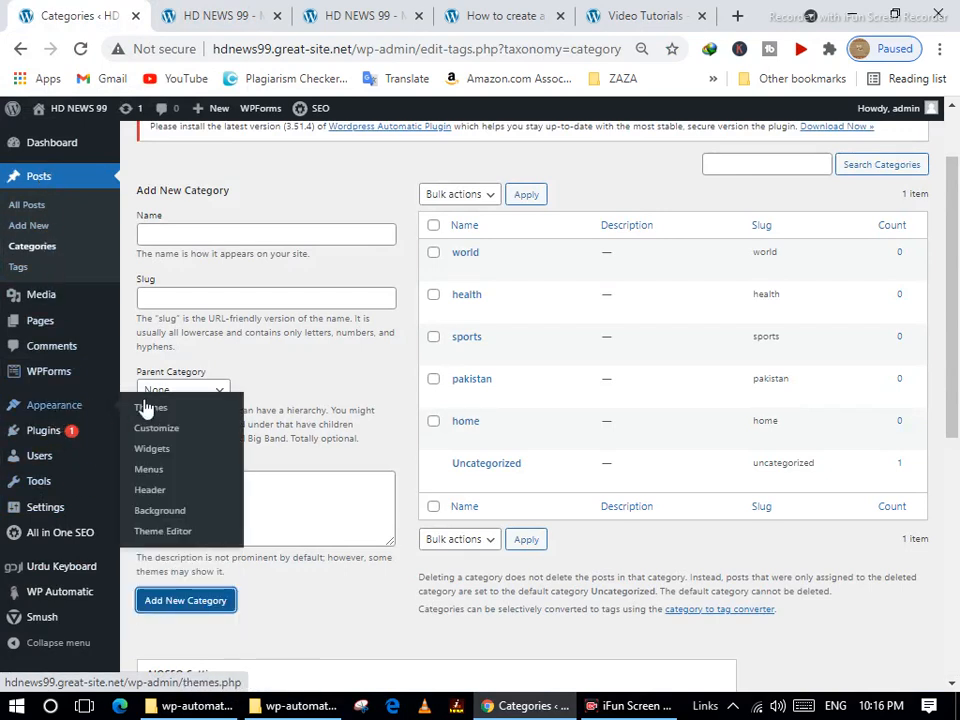
left_click(156, 472)
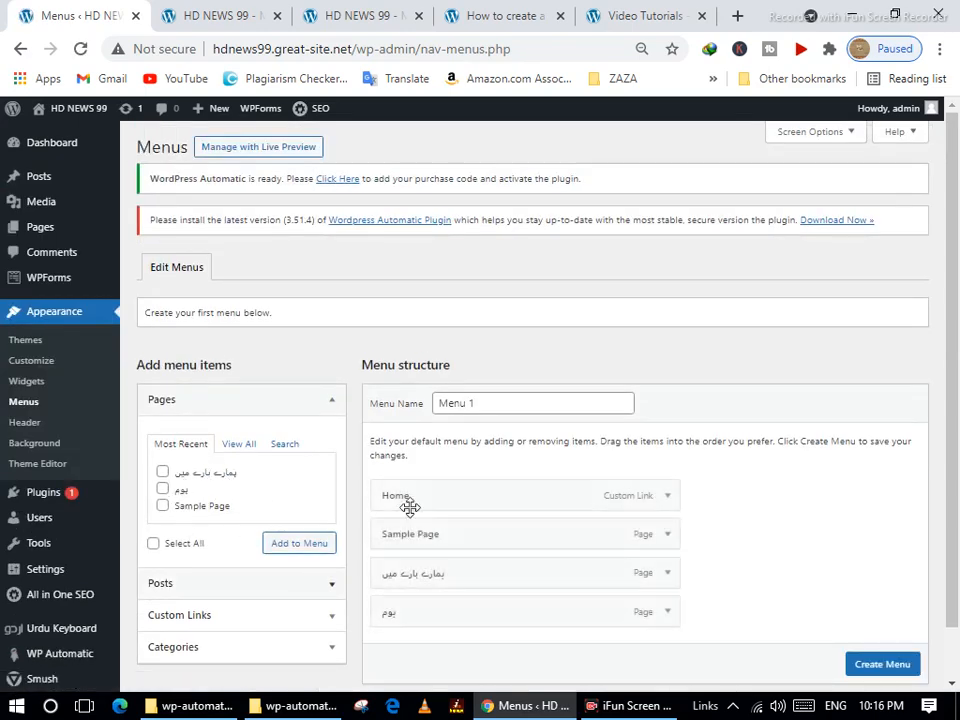
Rename Menu 1 to 'Top Menu', create it, and save it with Auto add pages enabled.
scroll(520, 480, "down", 1)
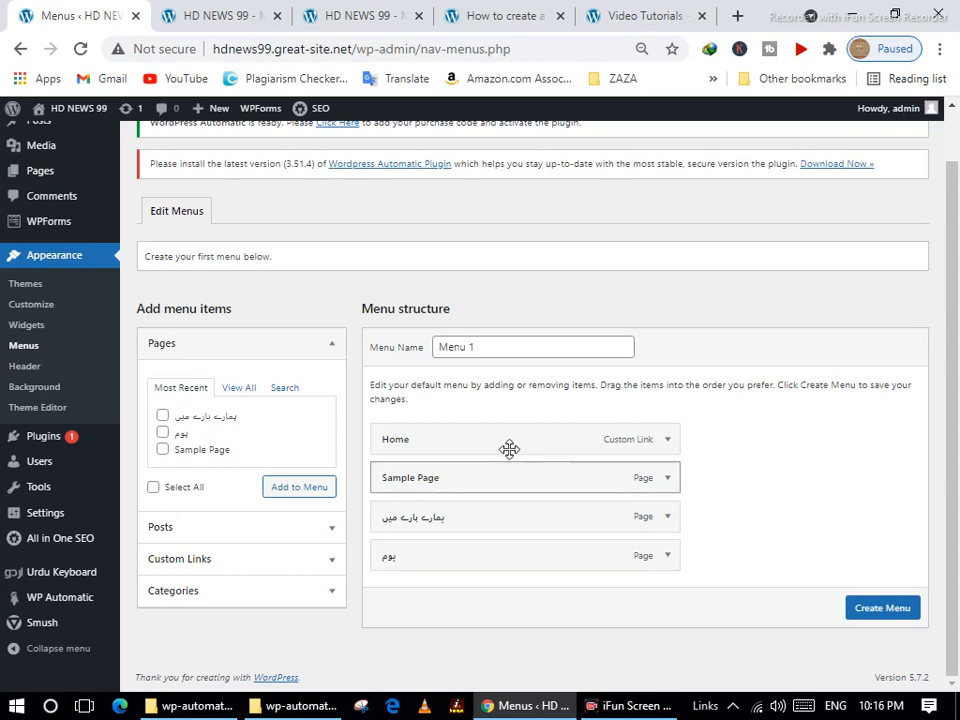
left_click_drag(509, 349, 418, 344)
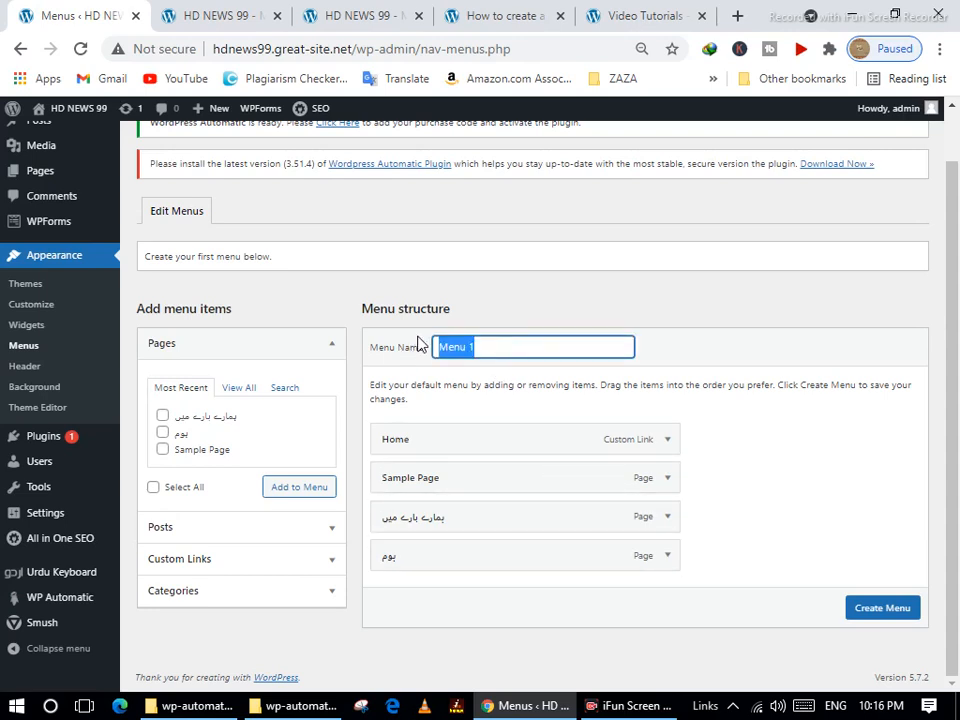
type("top me")
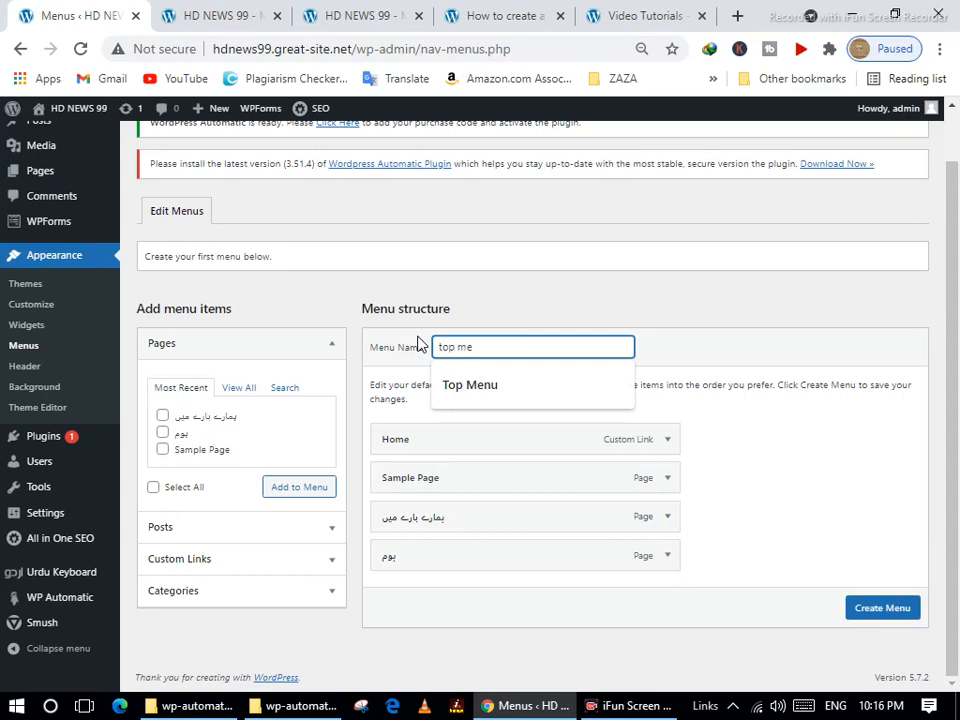
type("nu")
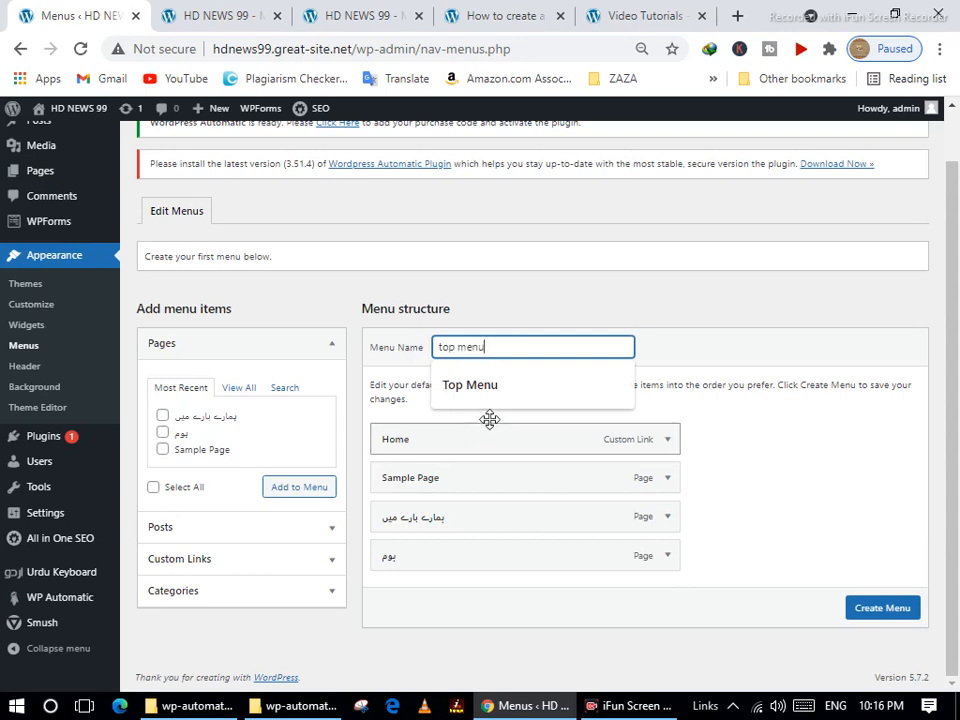
left_click(500, 393)
left_click(891, 615)
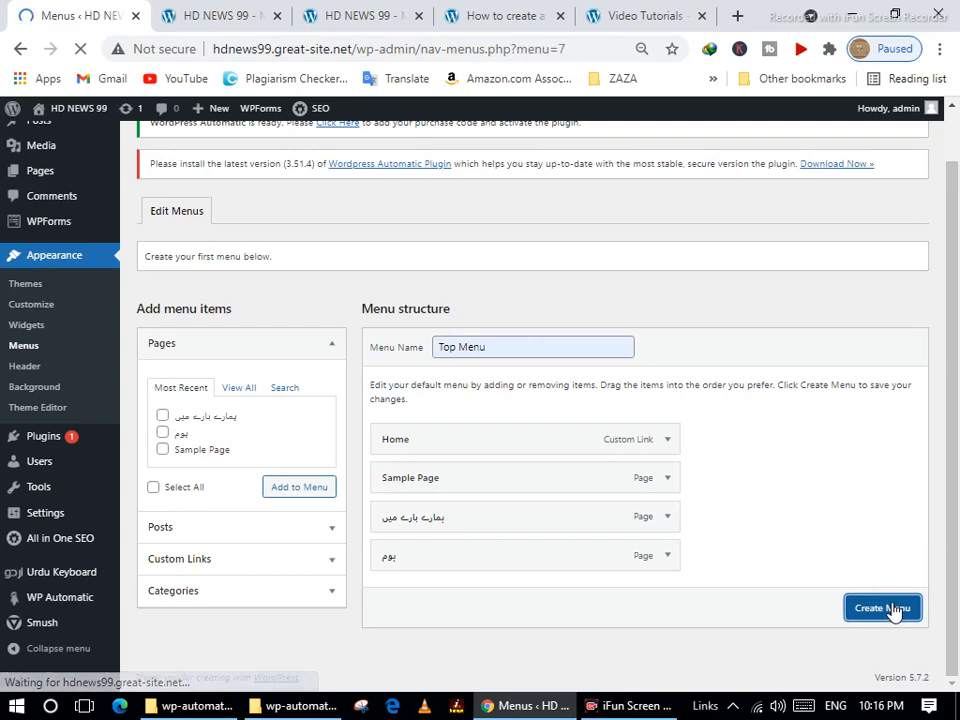
scroll(800, 585, "down", 2)
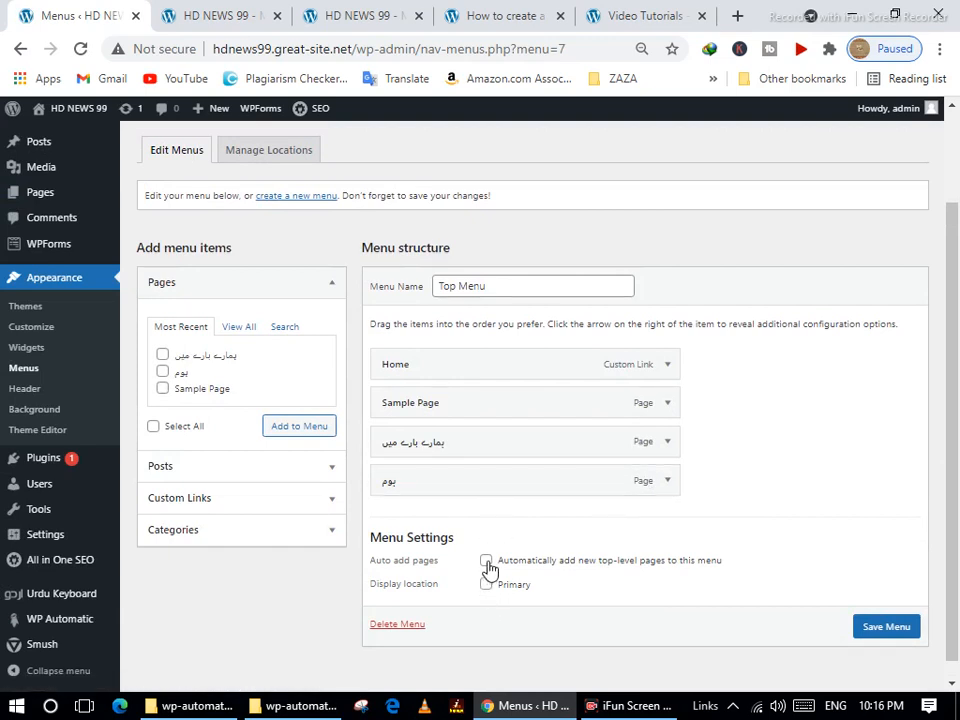
left_click(487, 562)
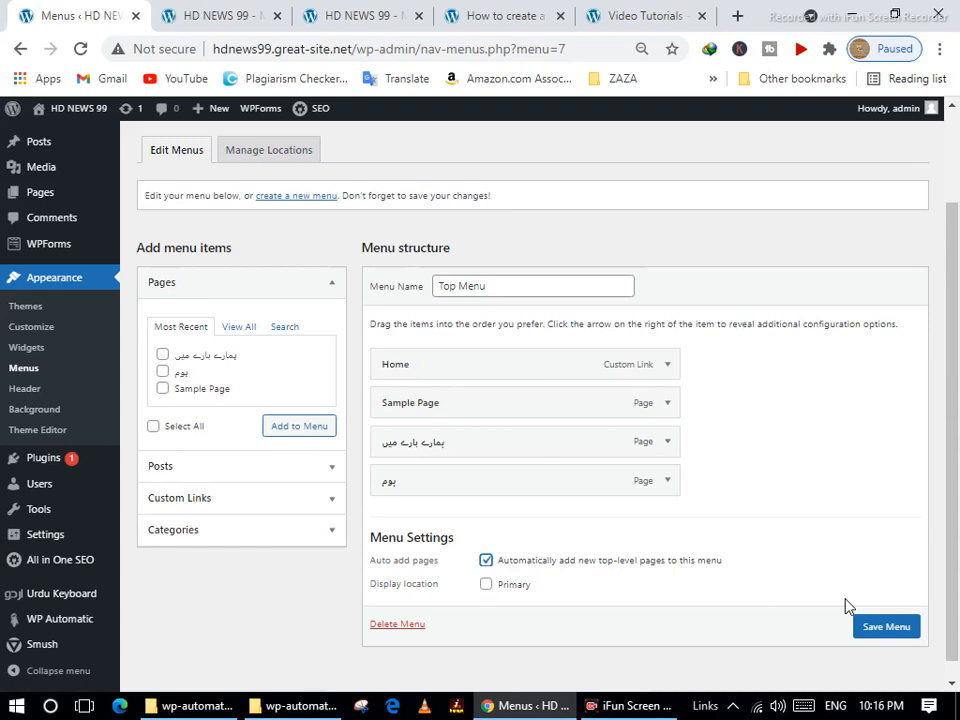
left_click(886, 627)
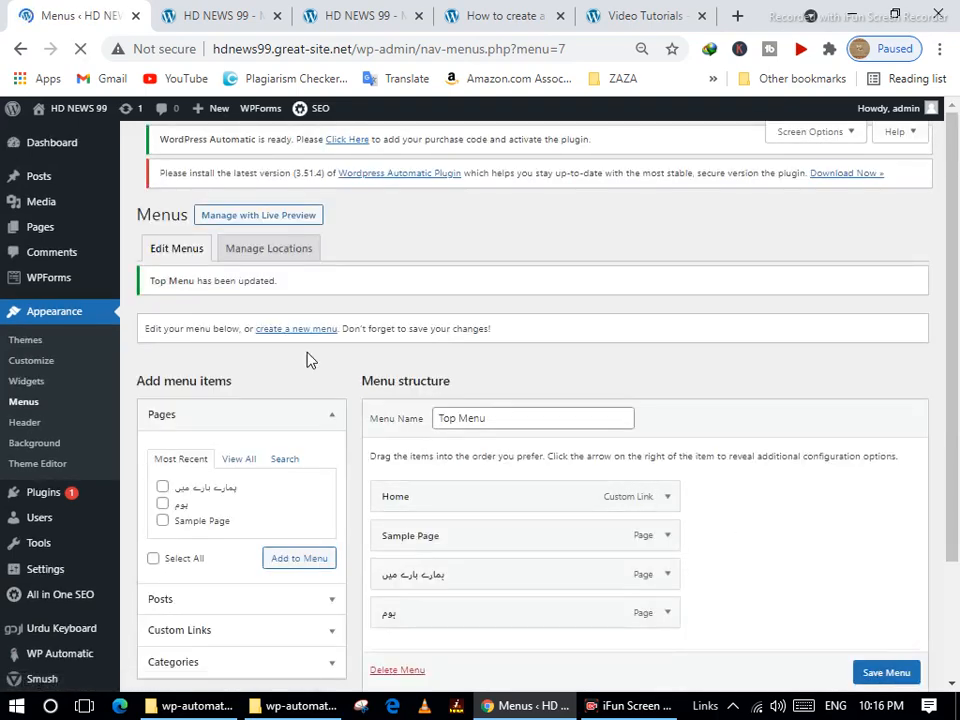
Remove the بوم item from Top Menu and save the menu.
scroll(600, 540, "down", 3)
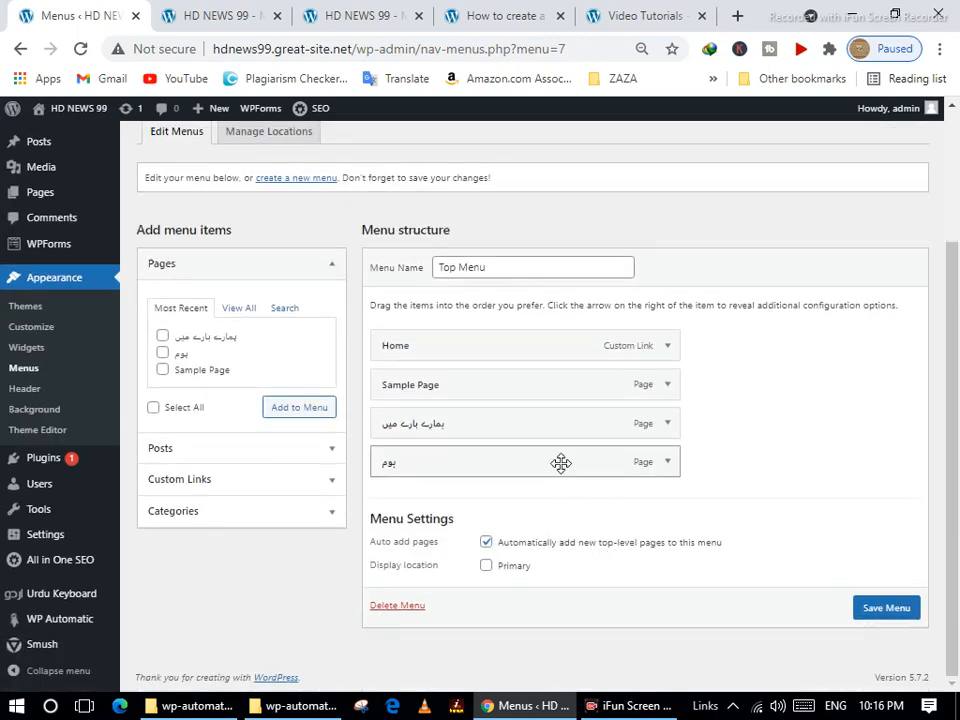
left_click(670, 462)
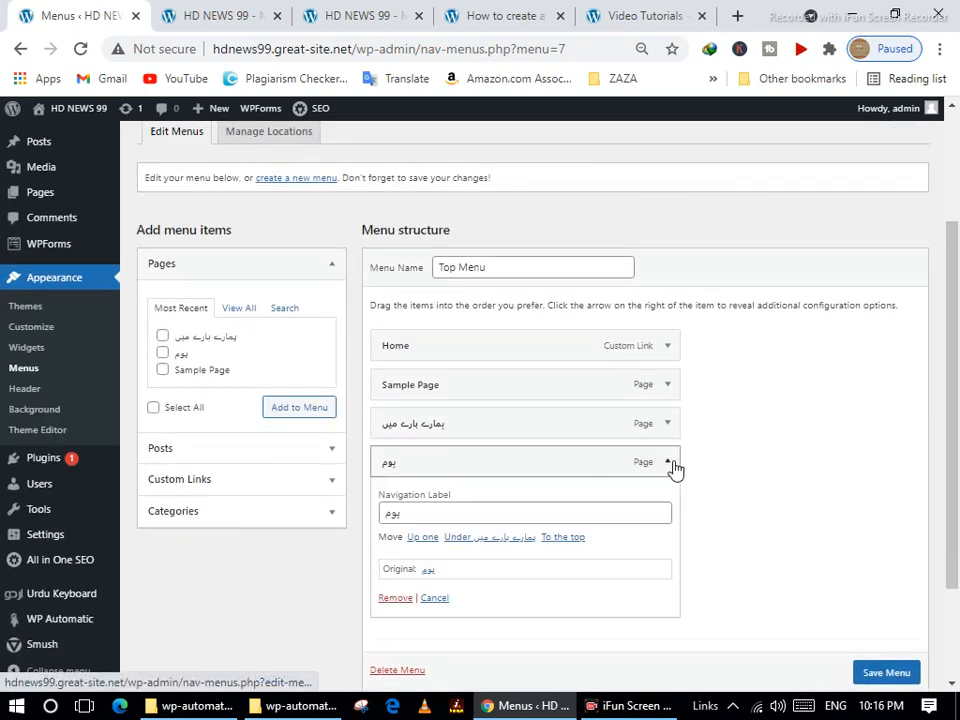
left_click(395, 598)
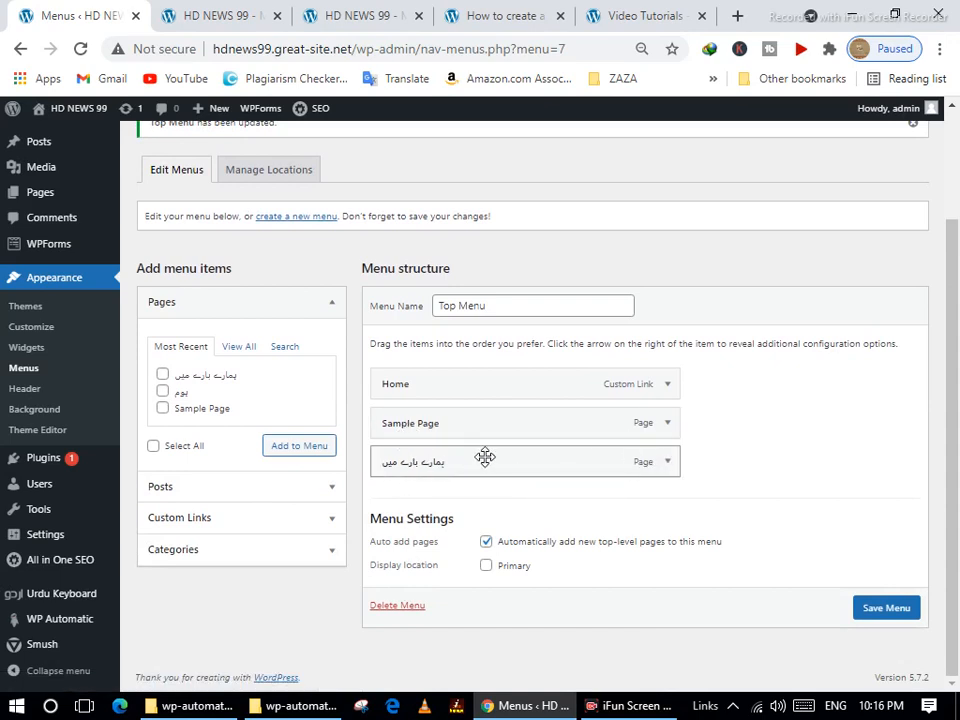
left_click(872, 612)
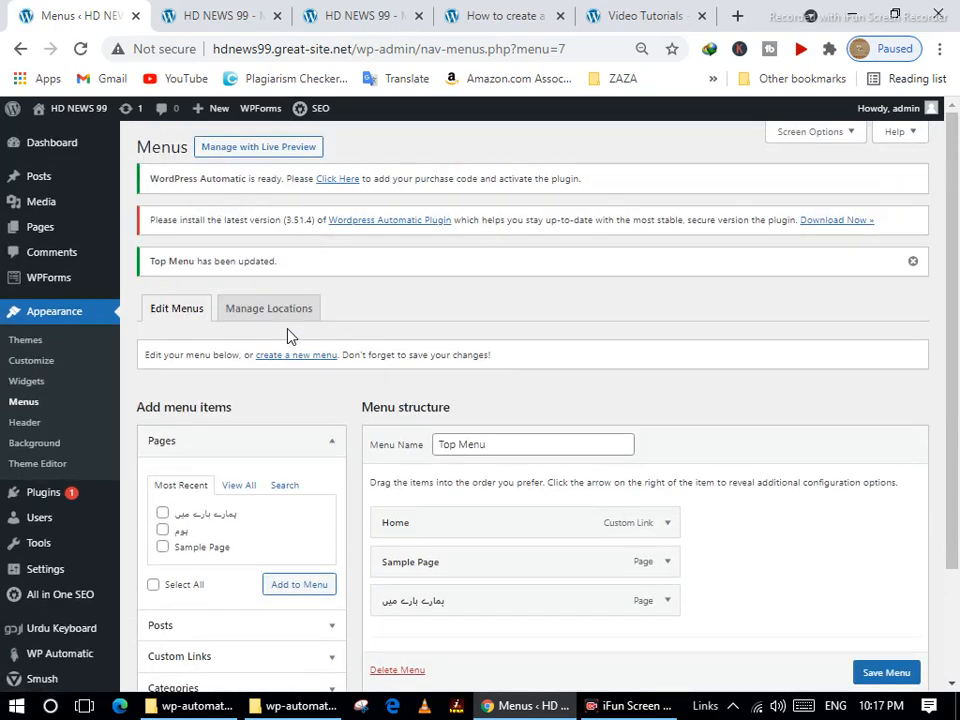
left_click(296, 355)
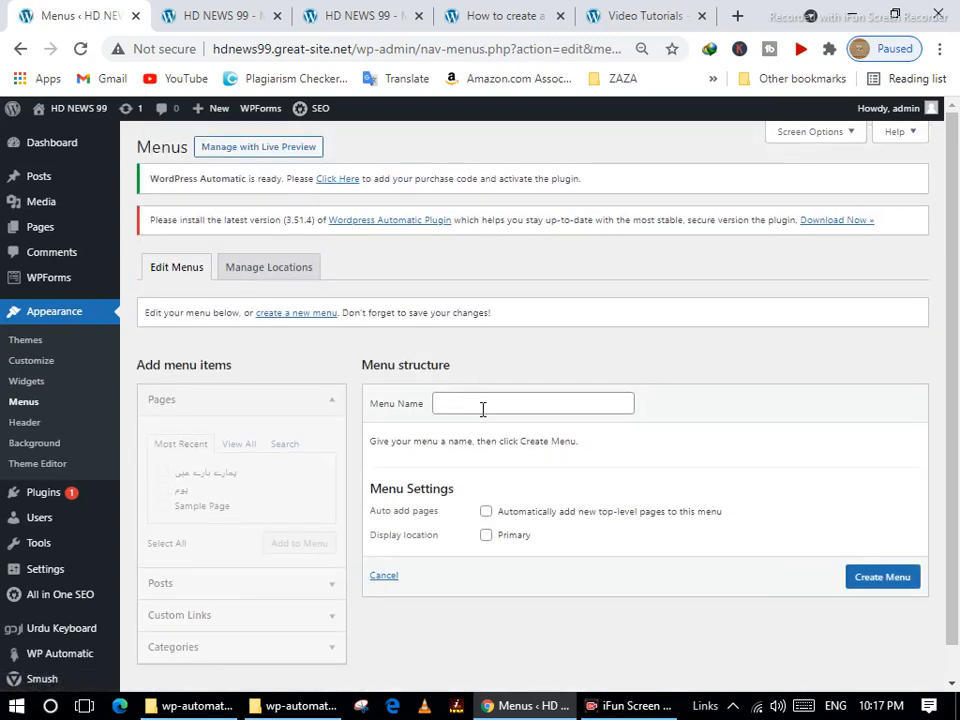
Create a menu named 'Main Menu' and add the Home page to it.
left_click(482, 404)
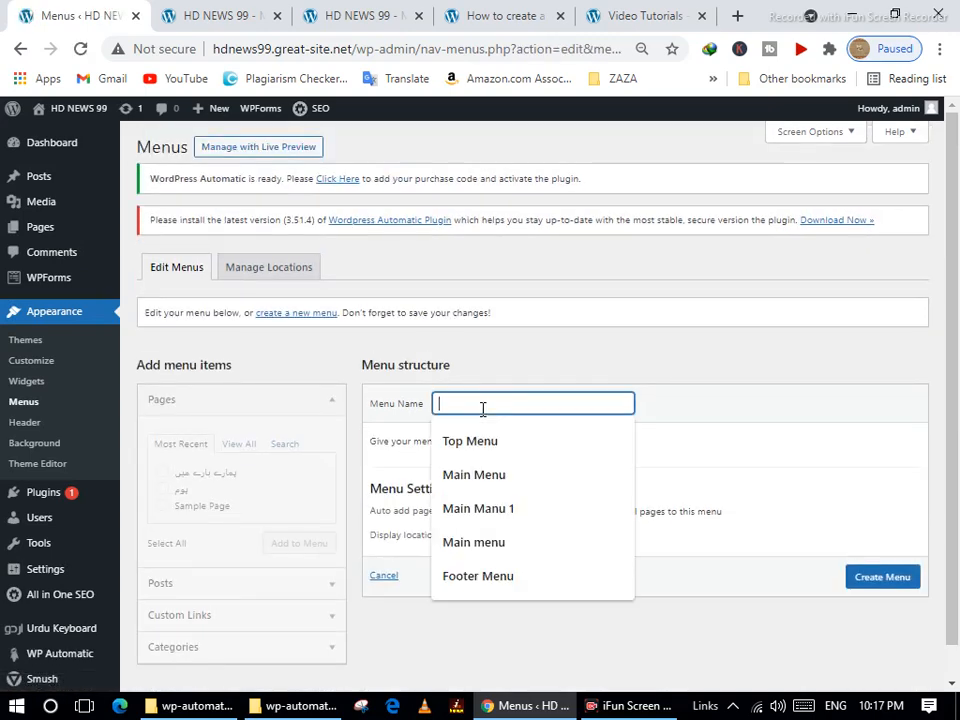
left_click(478, 472)
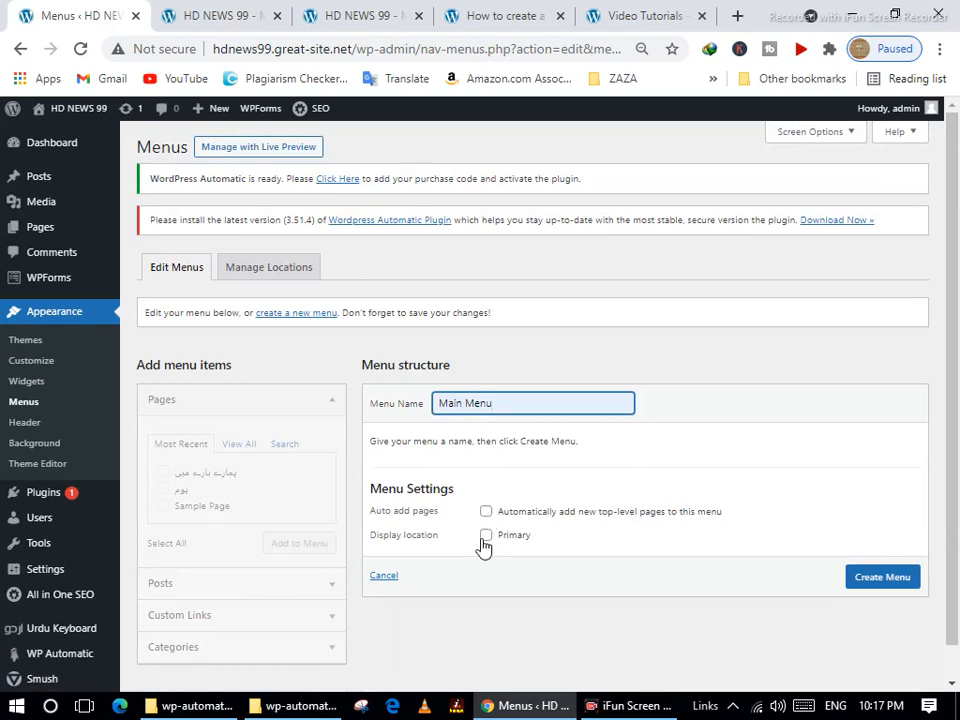
left_click(878, 580)
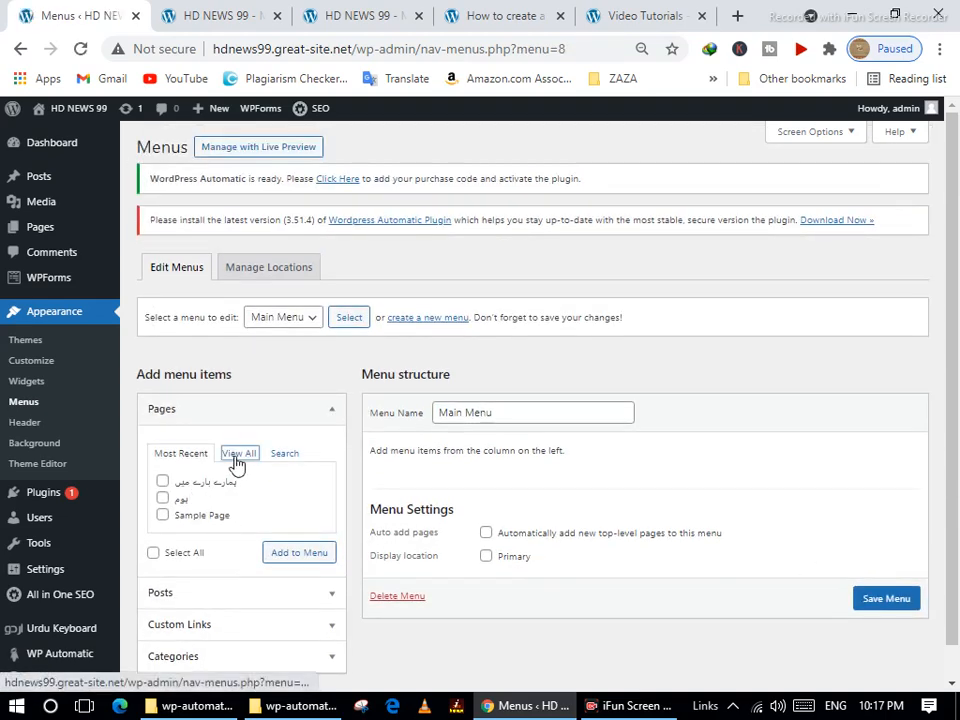
left_click(237, 455)
left_click(162, 481)
left_click(306, 570)
Add the home, pakistan, sports and world categories to Main Menu.
scroll(306, 581, "down", 1)
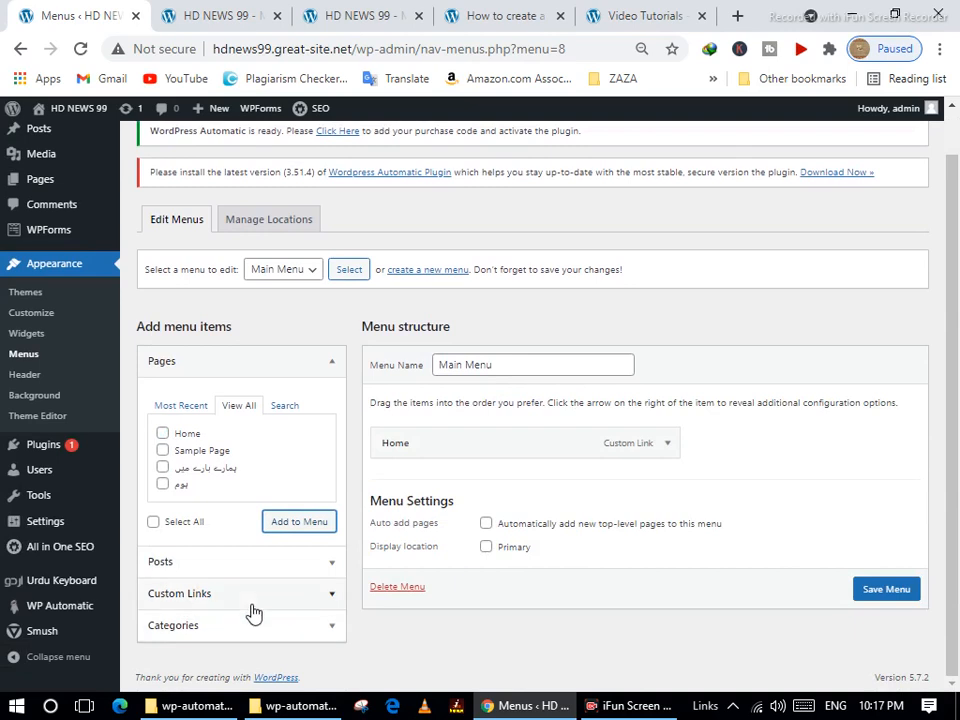
left_click(227, 628)
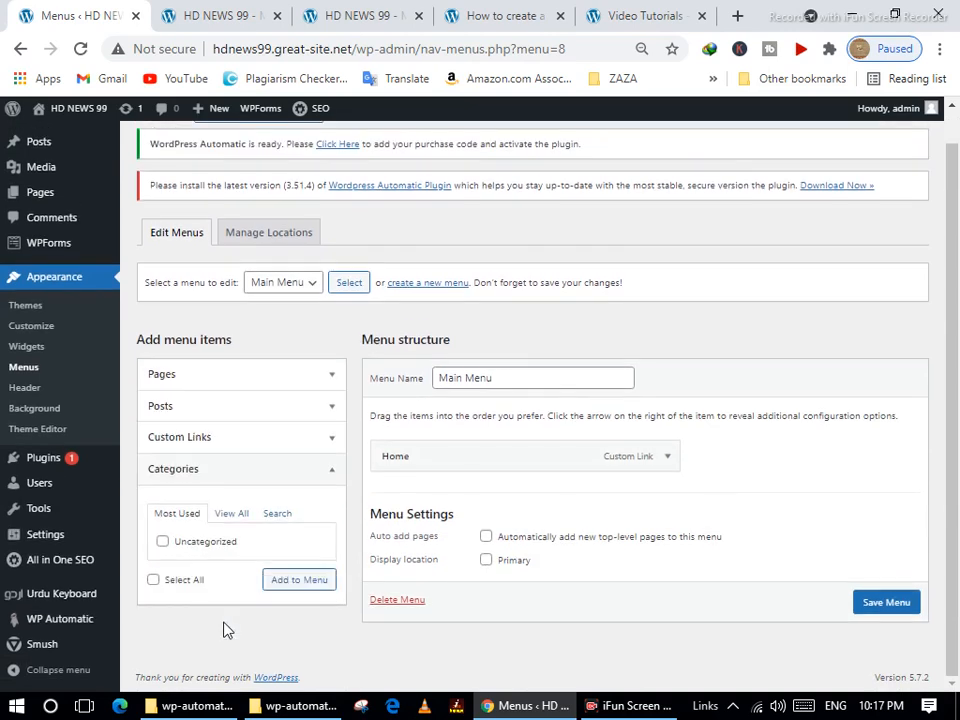
left_click(244, 513)
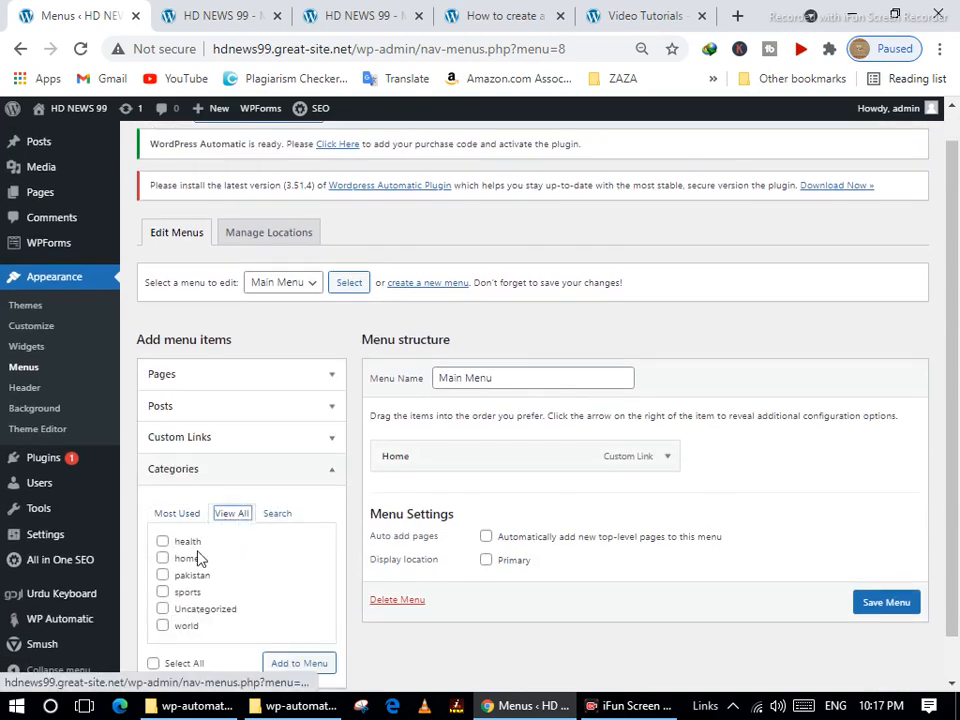
left_click(162, 559)
left_click(163, 575)
left_click(163, 593)
left_click(162, 626)
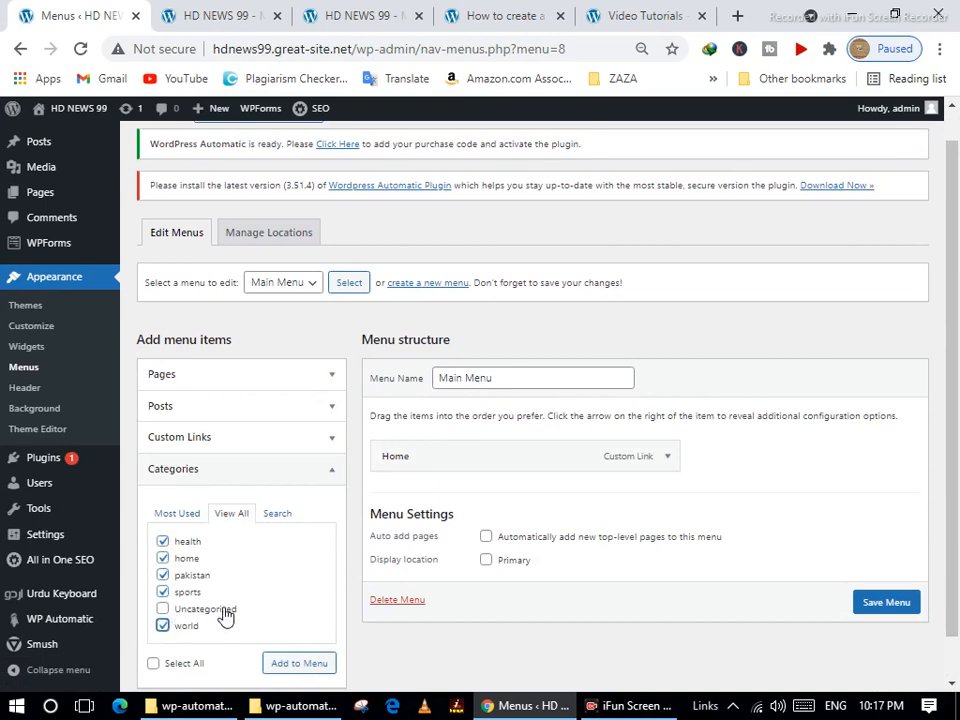
left_click(320, 674)
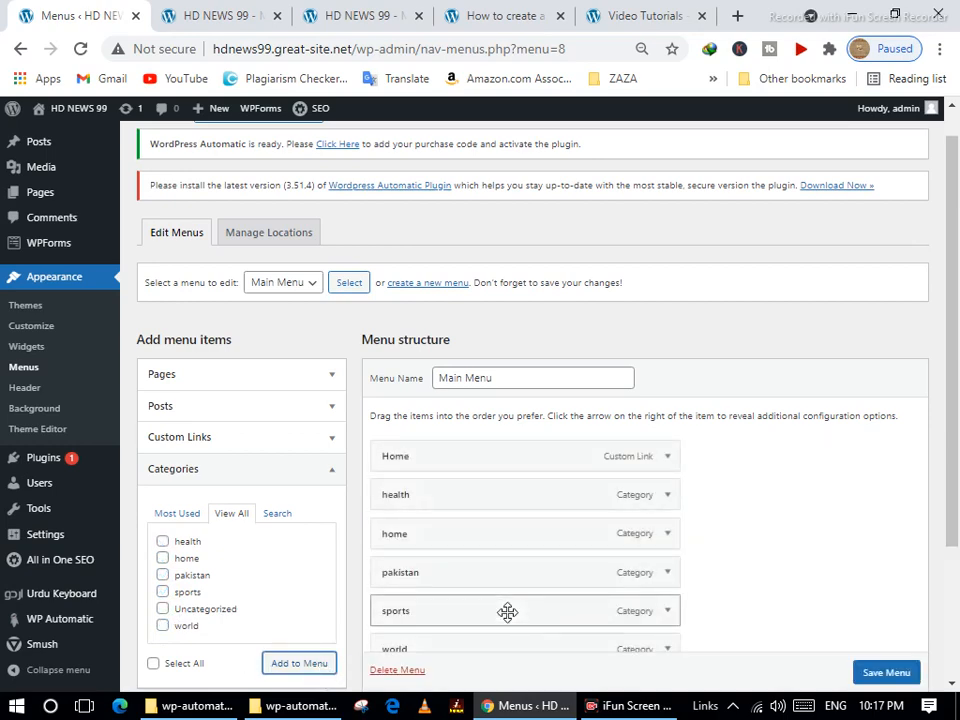
Move world just below Home, remove the home category item, and save Main Menu.
scroll(508, 612, "down", 2)
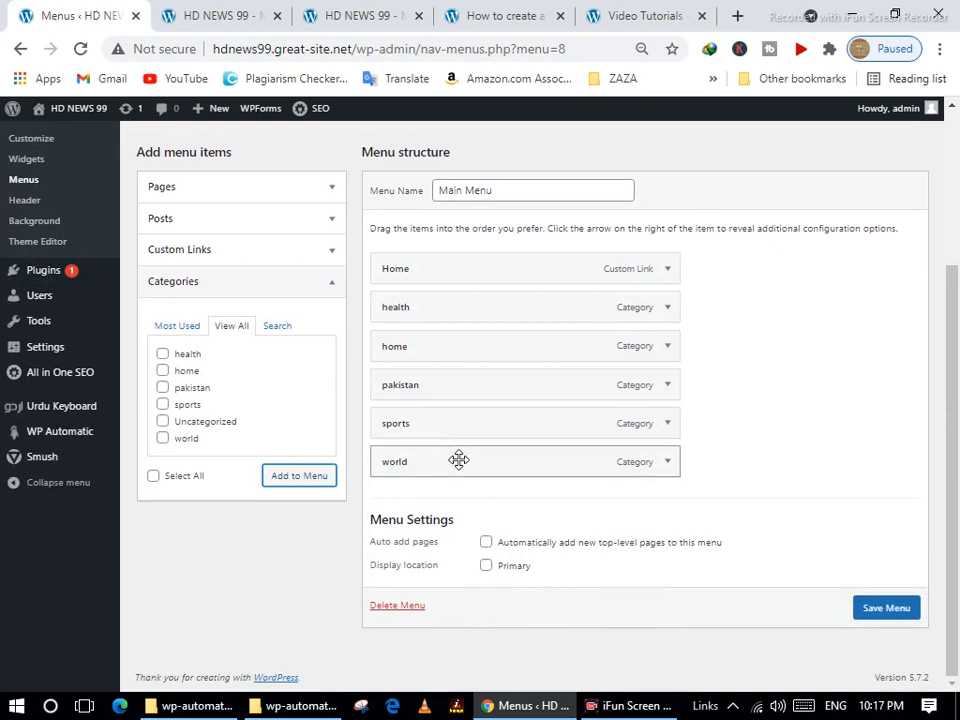
left_click_drag(458, 459, 455, 343)
left_click_drag(440, 418, 555, 360)
left_click(689, 350)
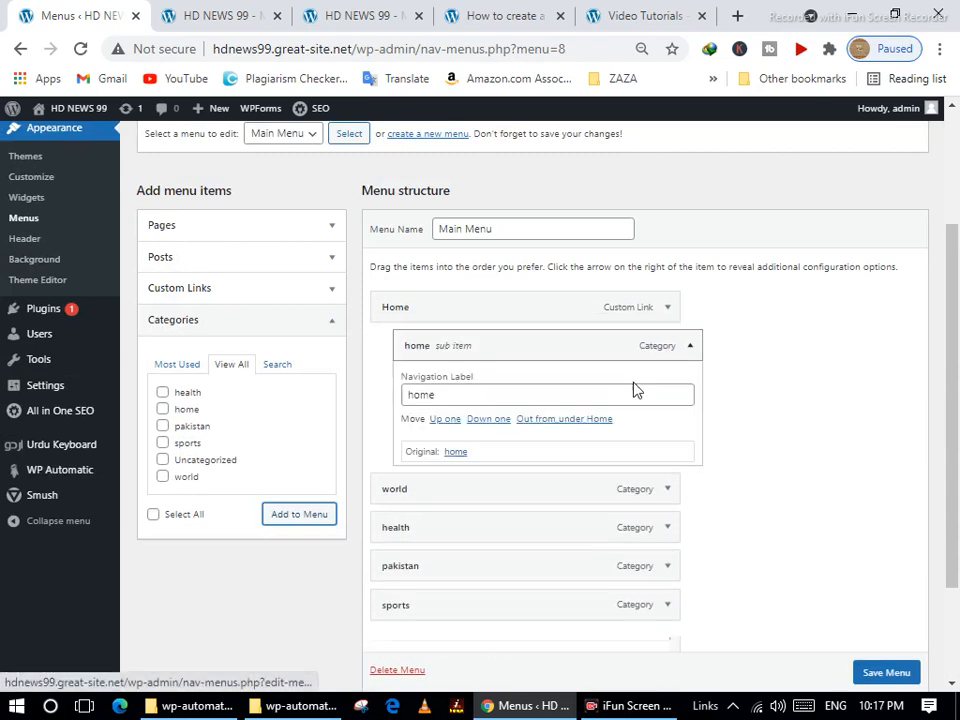
left_click(412, 481)
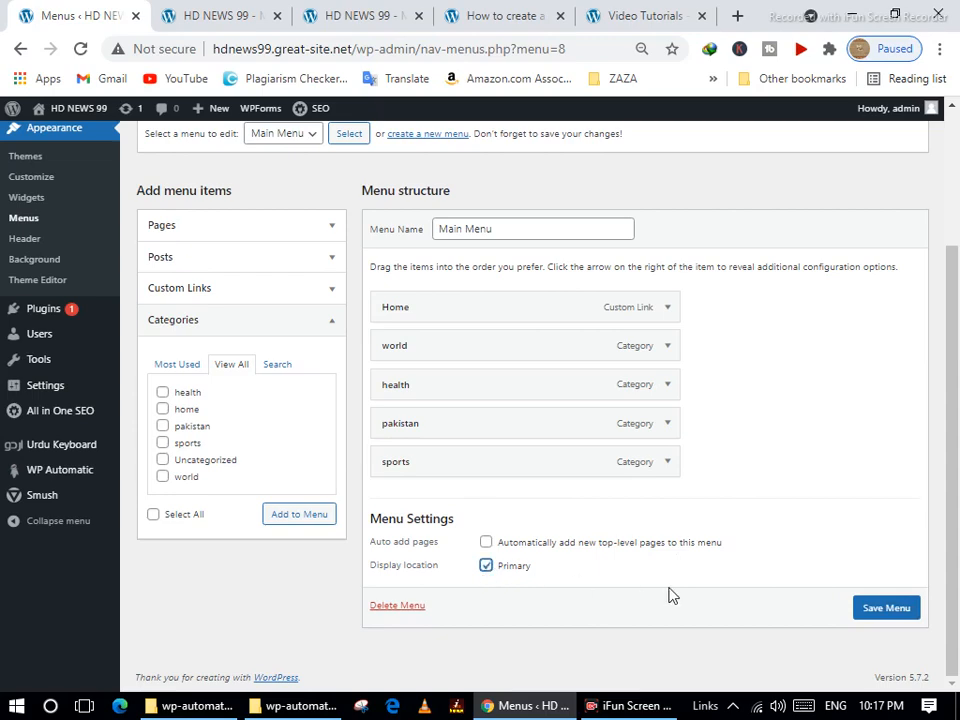
left_click(890, 608)
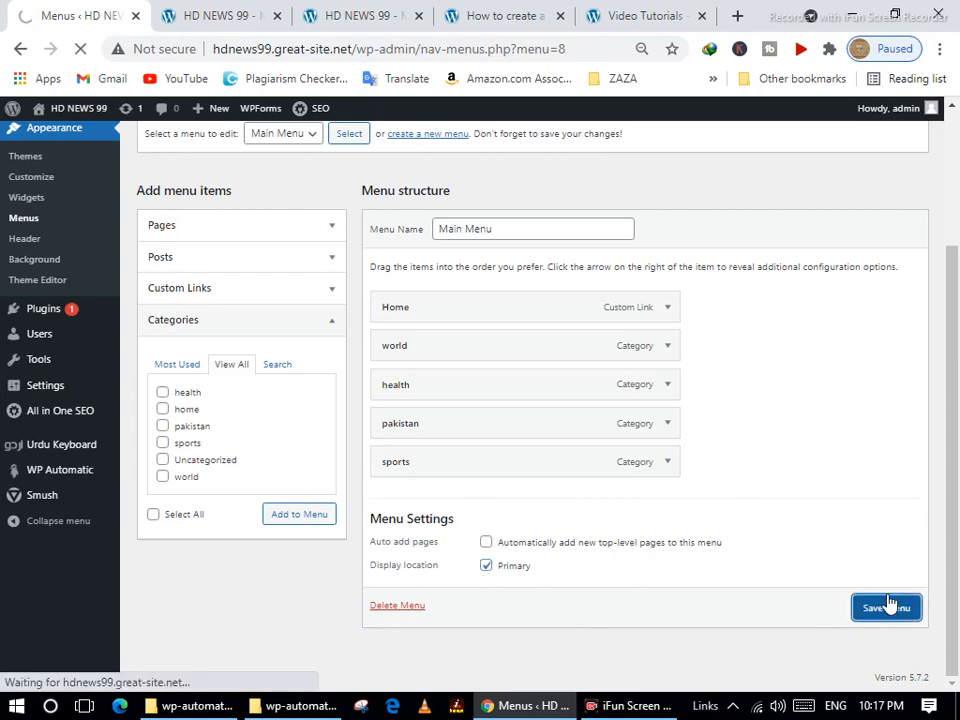
left_click(201, 17)
scroll(265, 375, "up", 5)
left_click(81, 49)
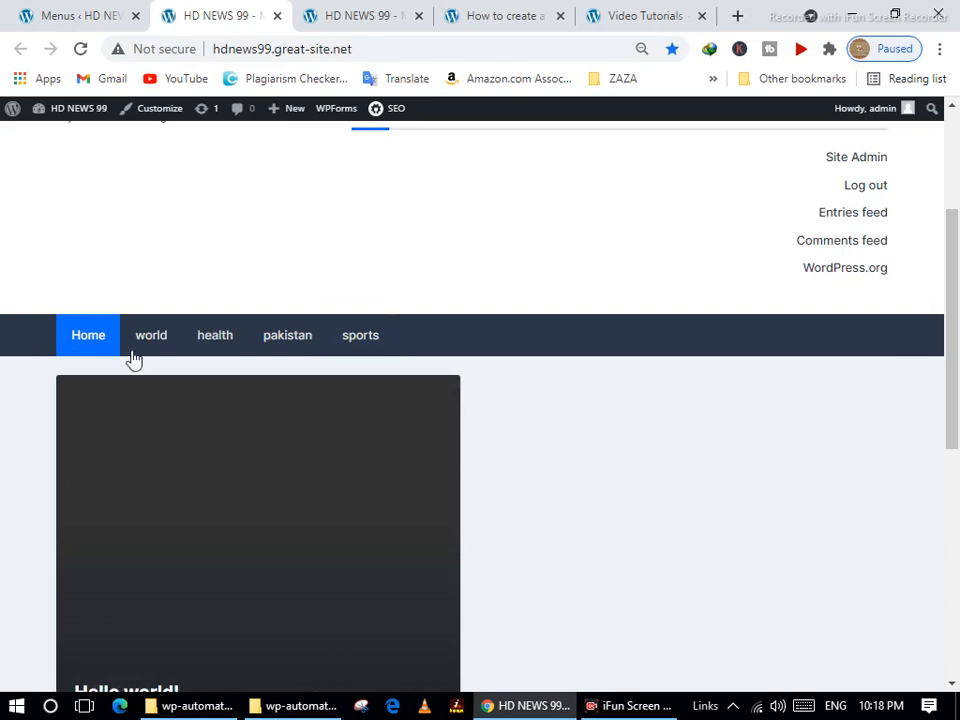
scroll(435, 199, "up", 3)
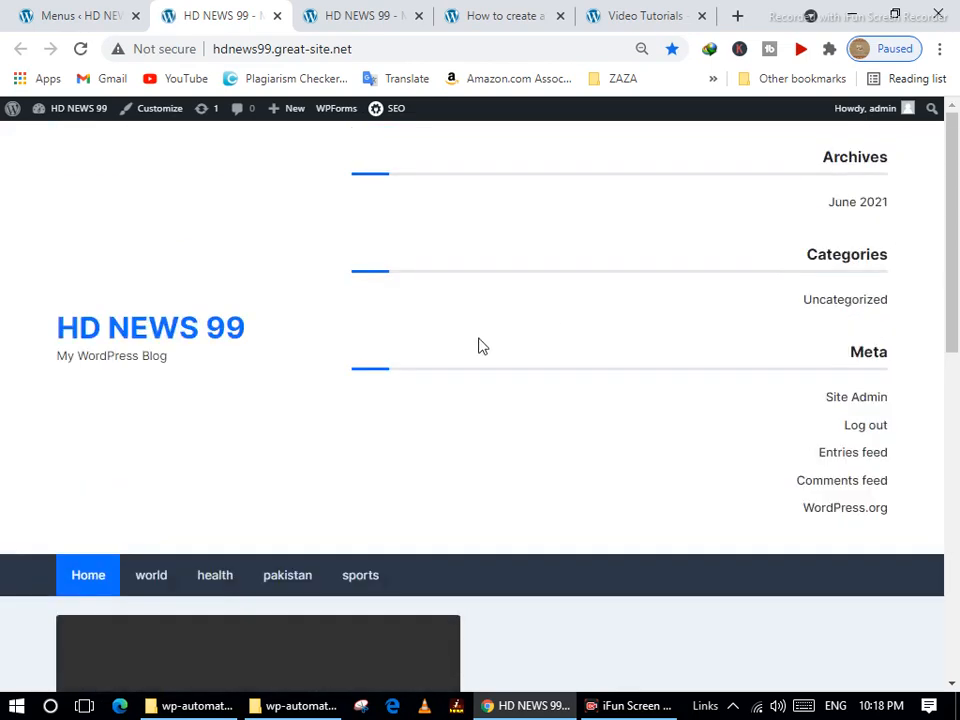
scroll(274, 510, "down", 3)
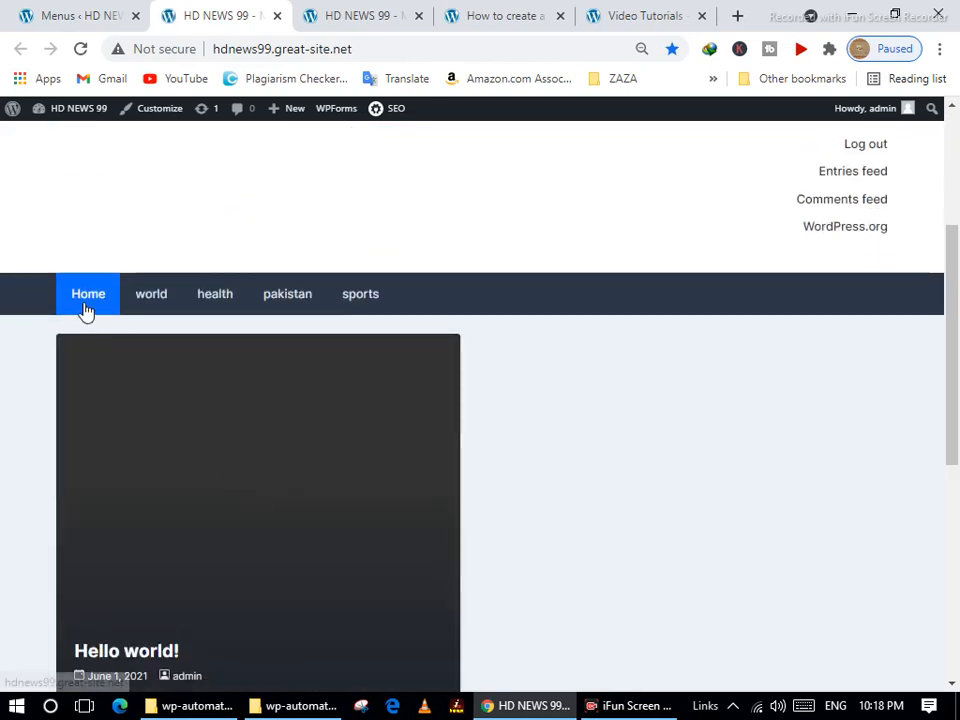
scroll(349, 339, "down", 5)
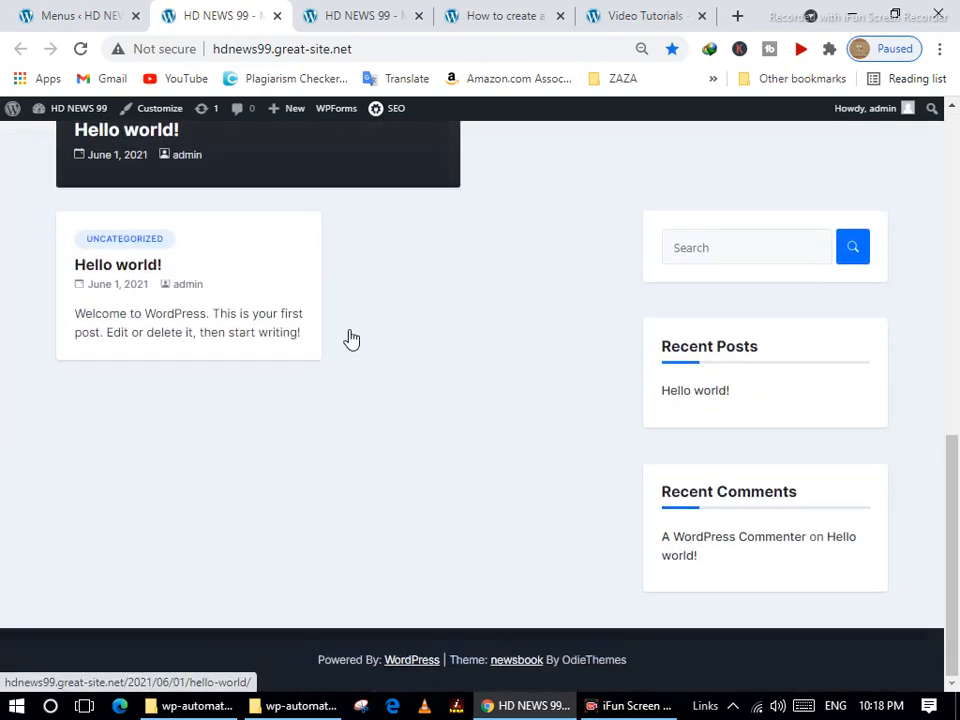
scroll(349, 339, "up", 8)
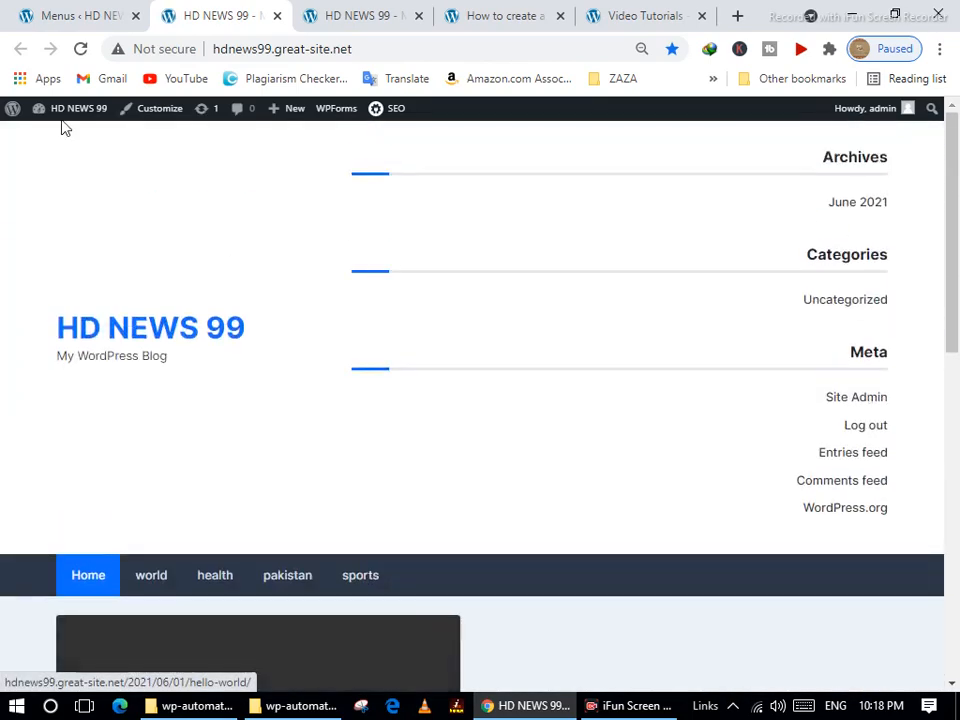
left_click(60, 10)
scroll(253, 604, "down", 2)
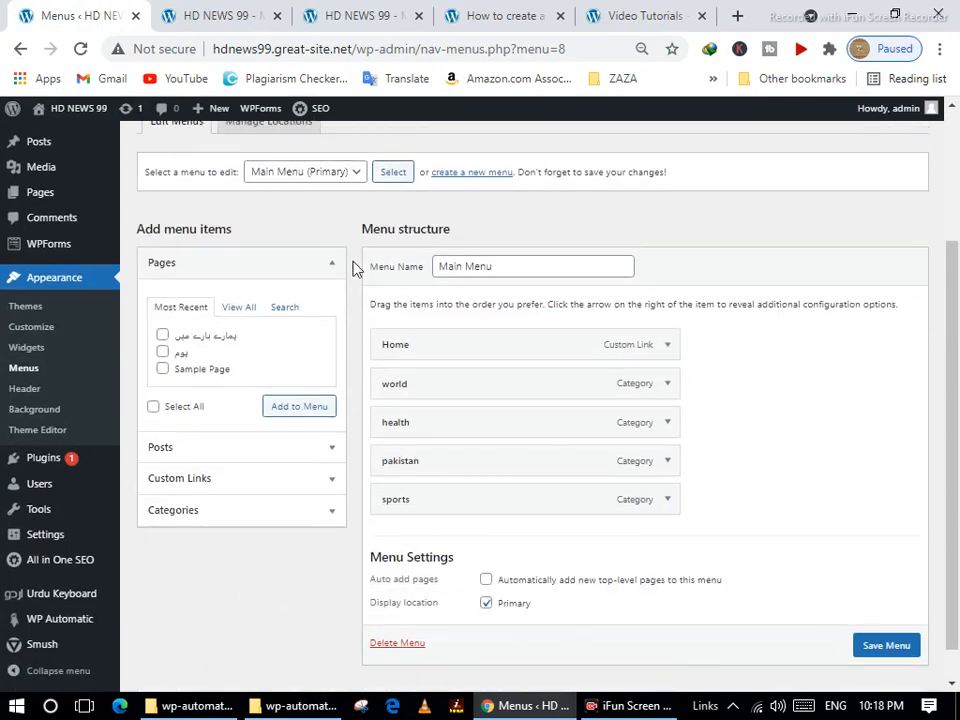
Load Top Menu into the menu editor, save it, and check the front page.
left_click(352, 176)
left_click(336, 208)
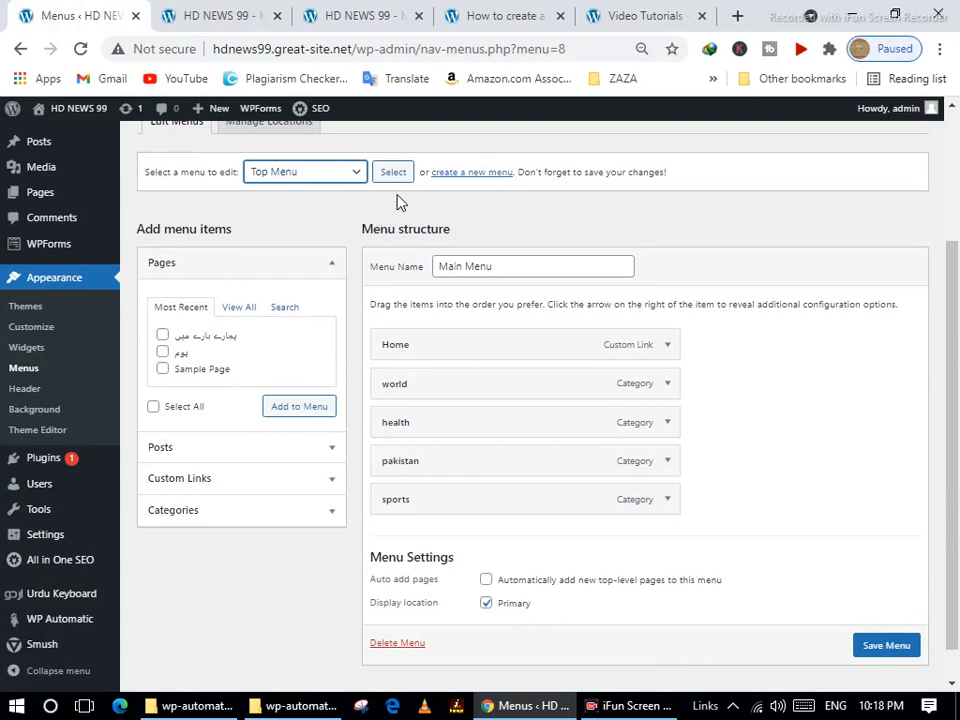
left_click(396, 174)
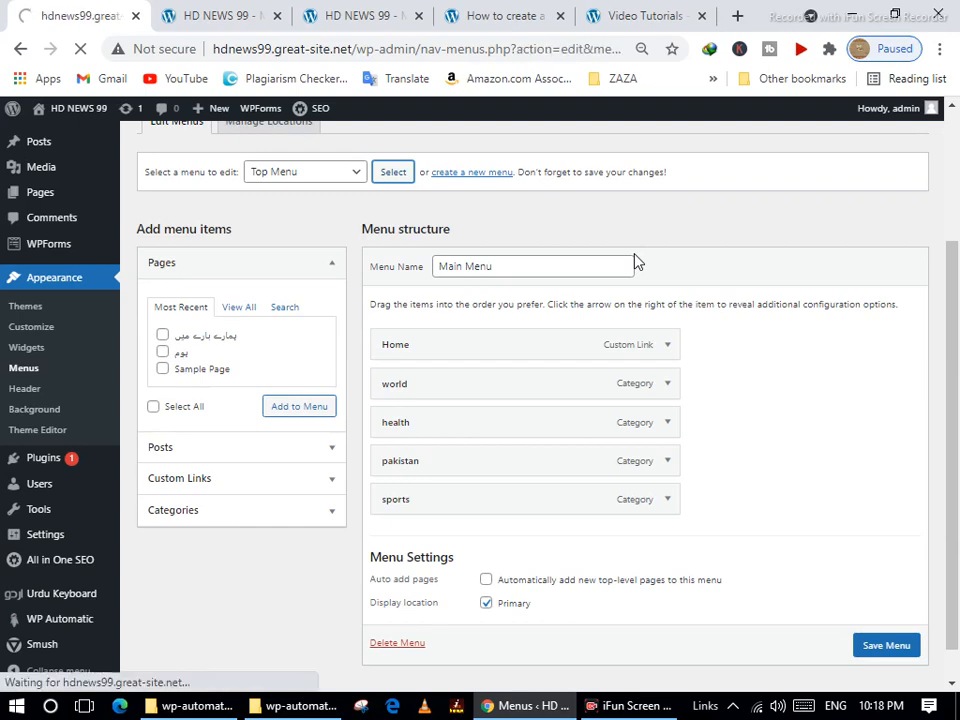
scroll(636, 480, "down", 1)
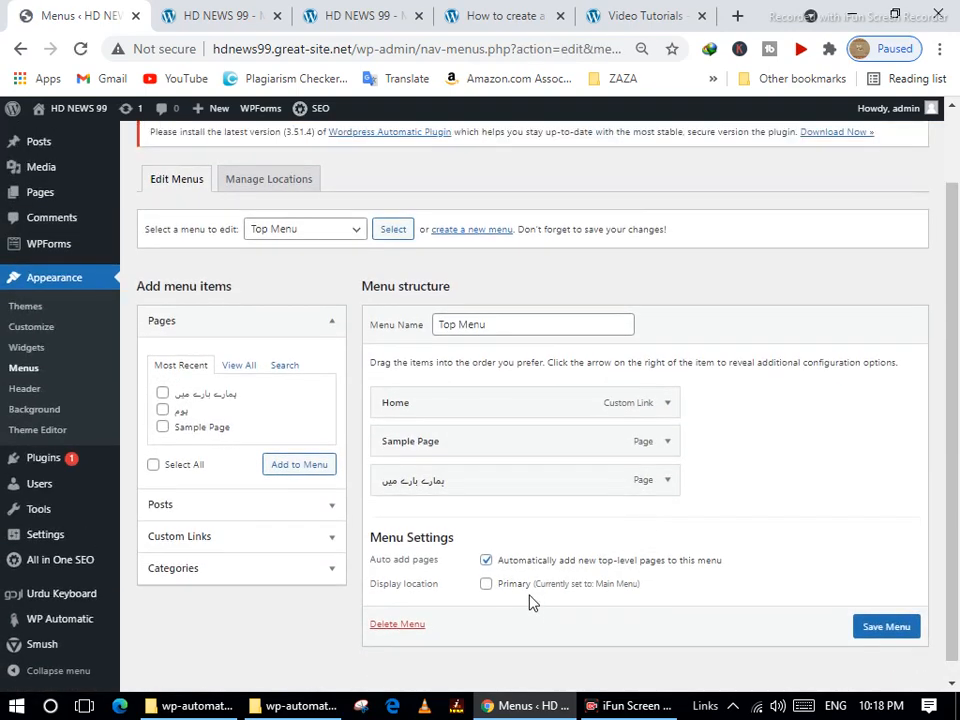
left_click(910, 626)
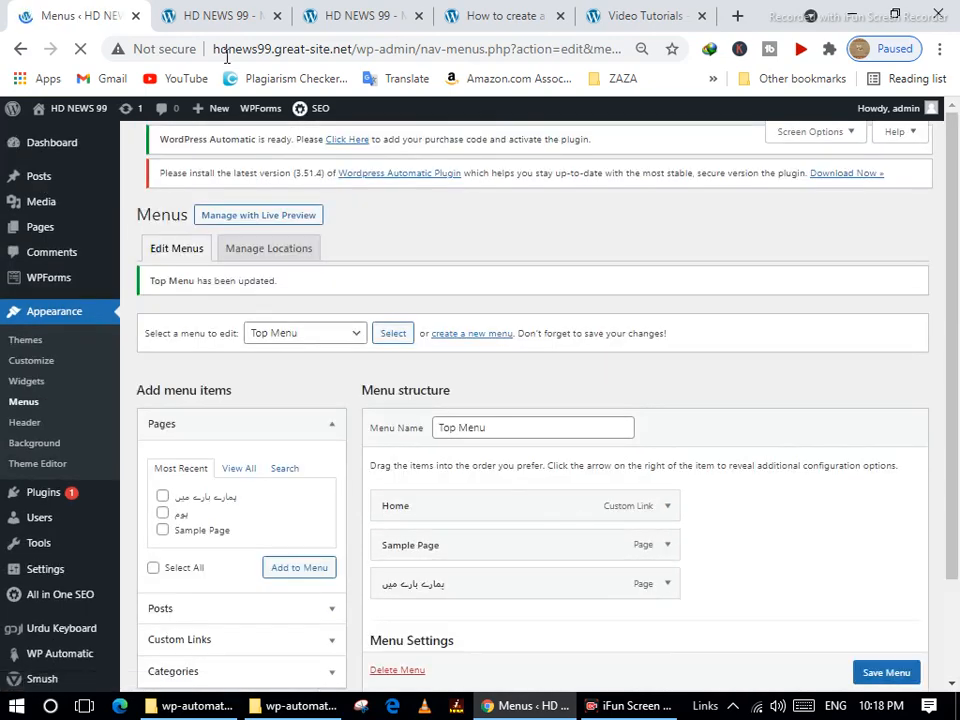
left_click(205, 14)
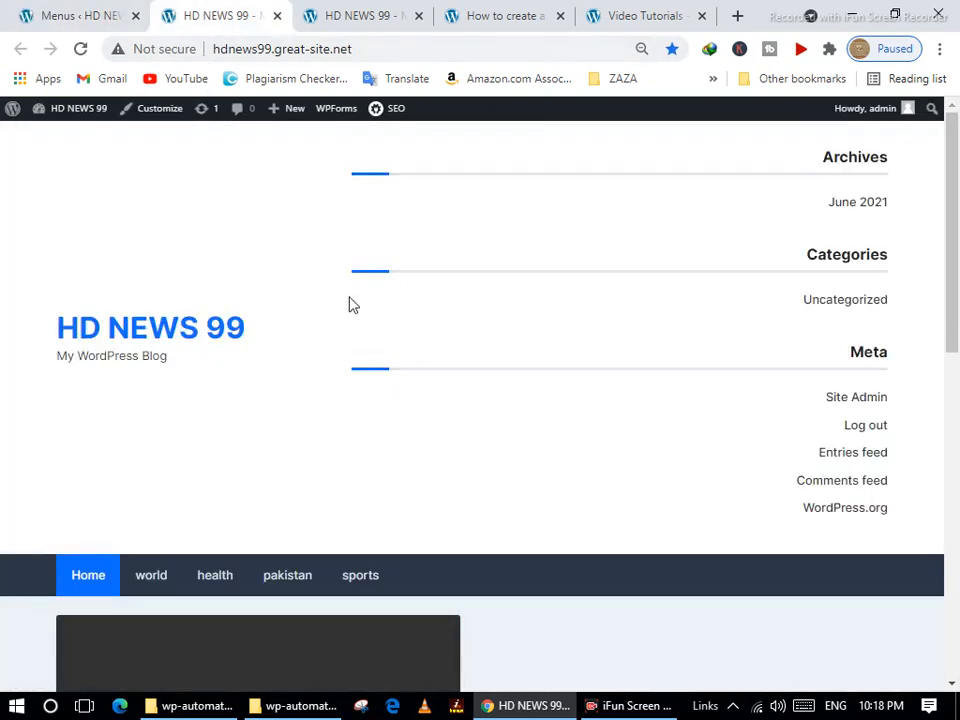
scroll(363, 330, "down", 8)
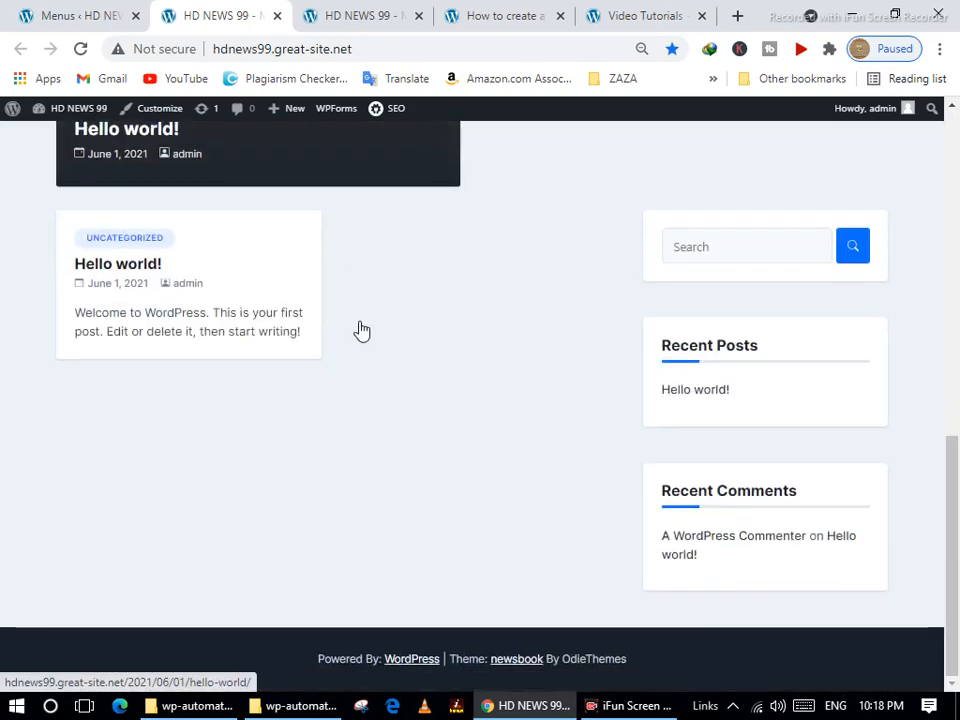
scroll(200, 250, "up", 5)
Open the header settings in a new tab and launch the theme customizer.
left_click(71, 16)
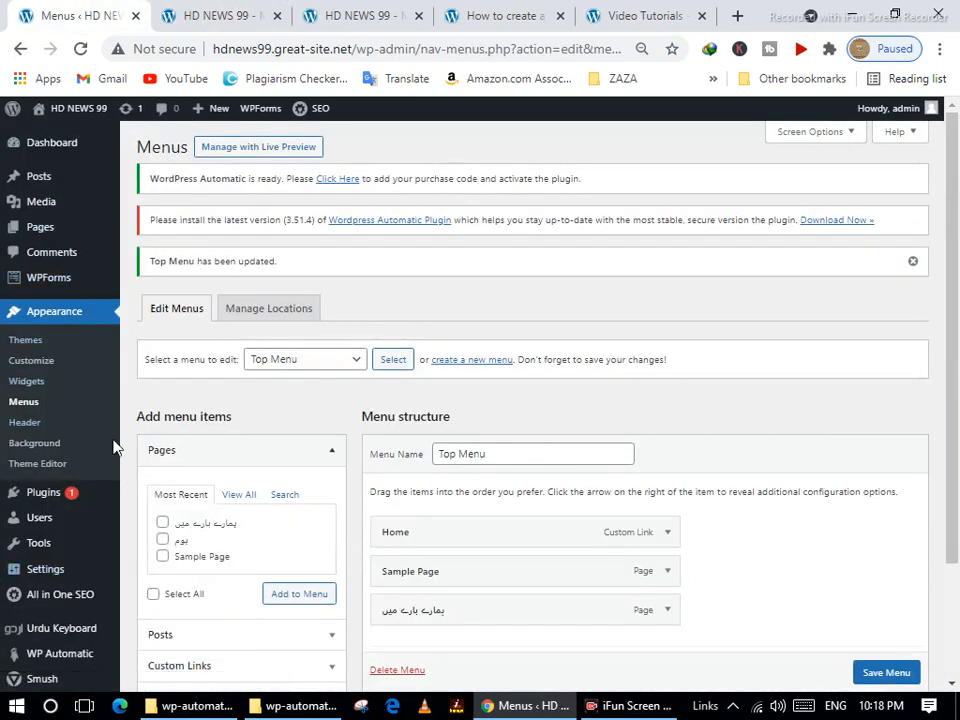
mouse_move(73, 541)
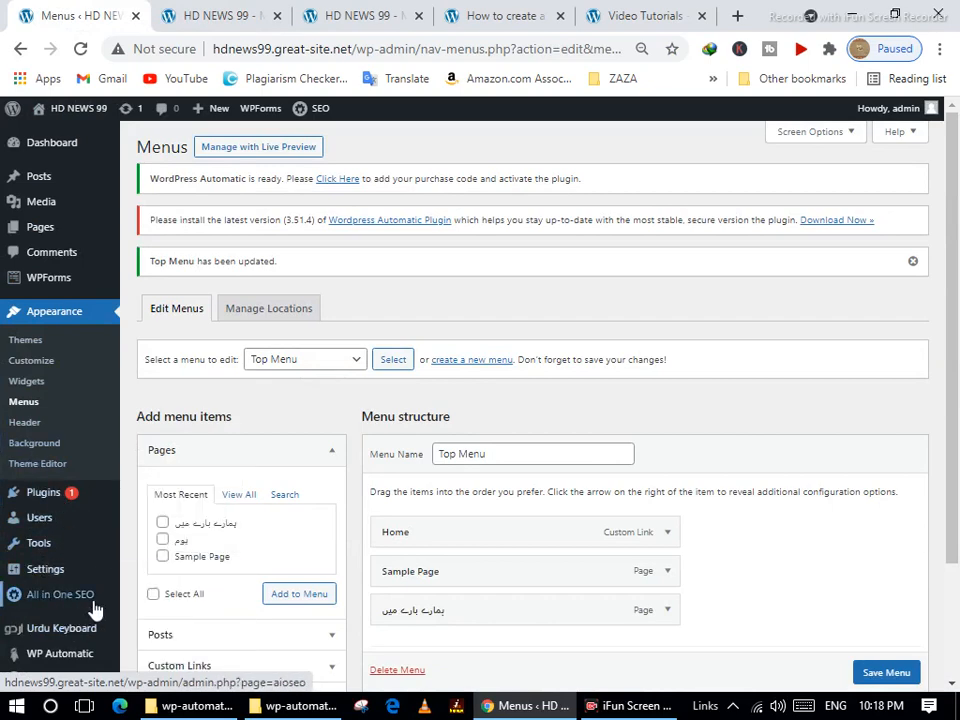
scroll(86, 595, "down", 3)
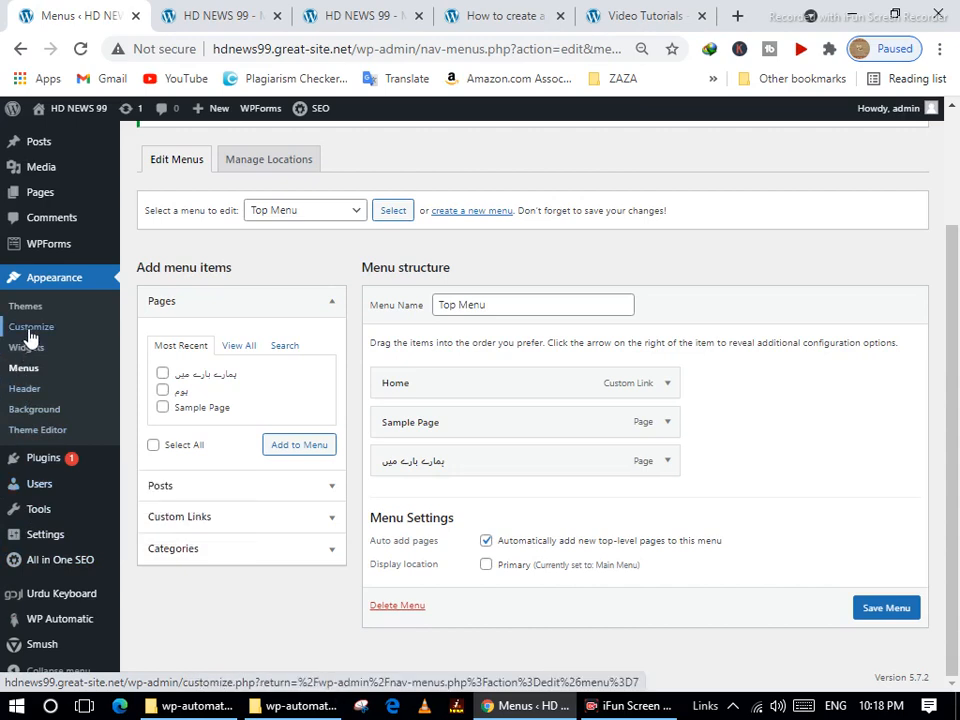
right_click(62, 392)
left_click(80, 401)
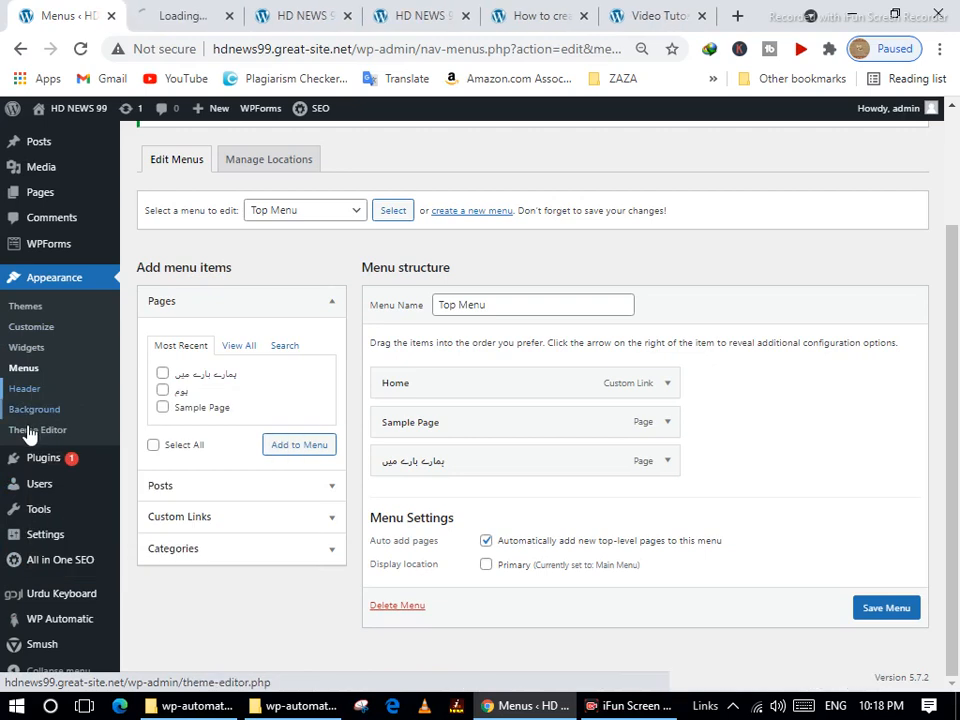
left_click(32, 326)
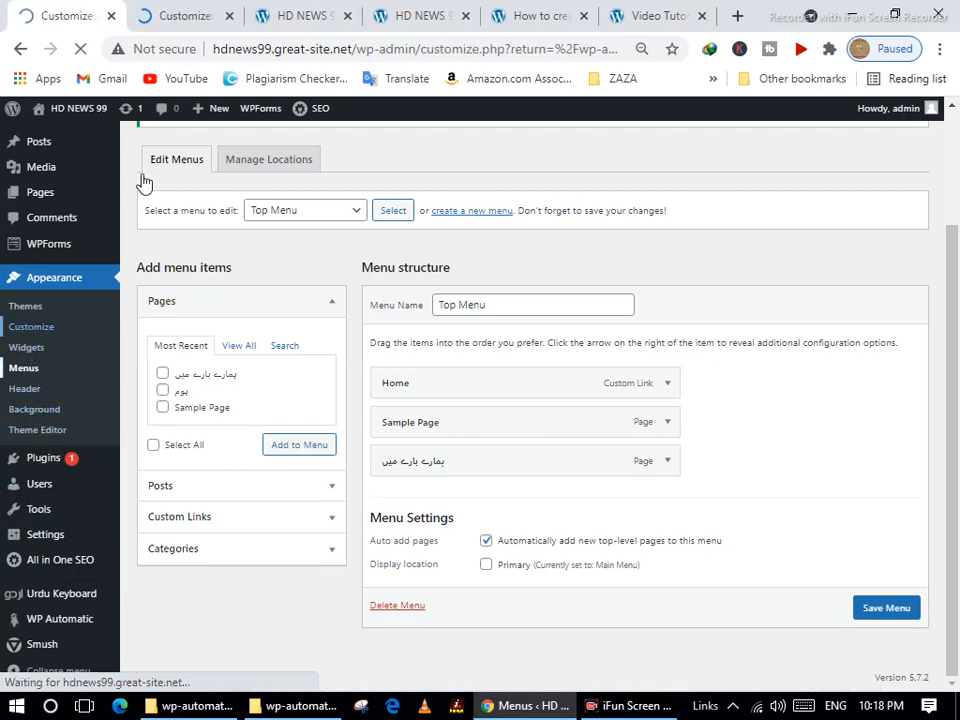
In the customizer's Site Identity section, bring up the Select logo media dialog.
left_click(185, 14)
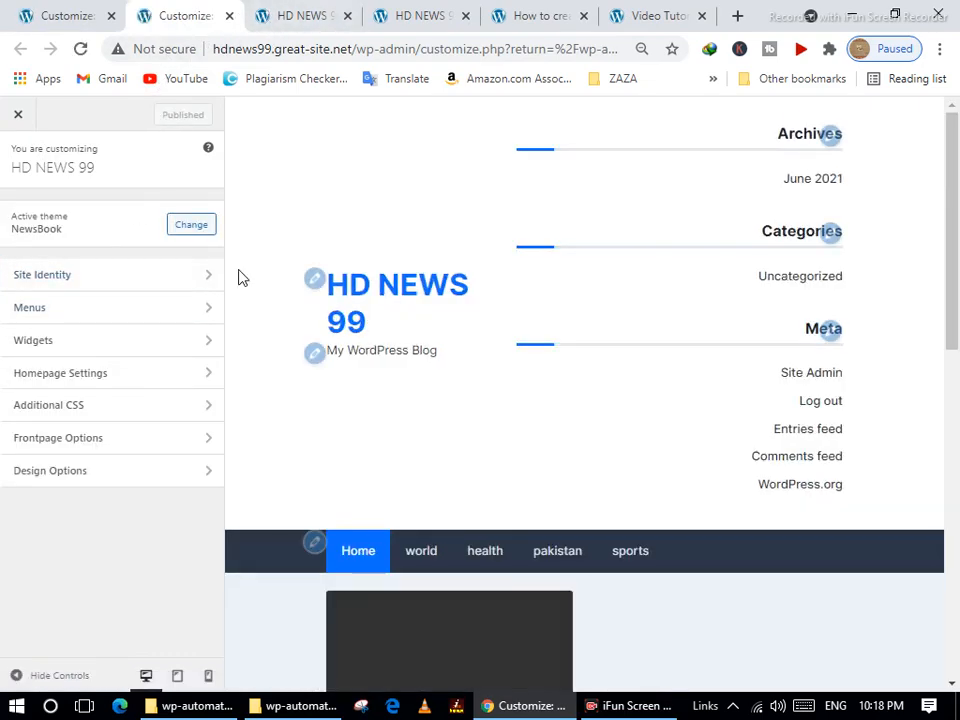
left_click(72, 278)
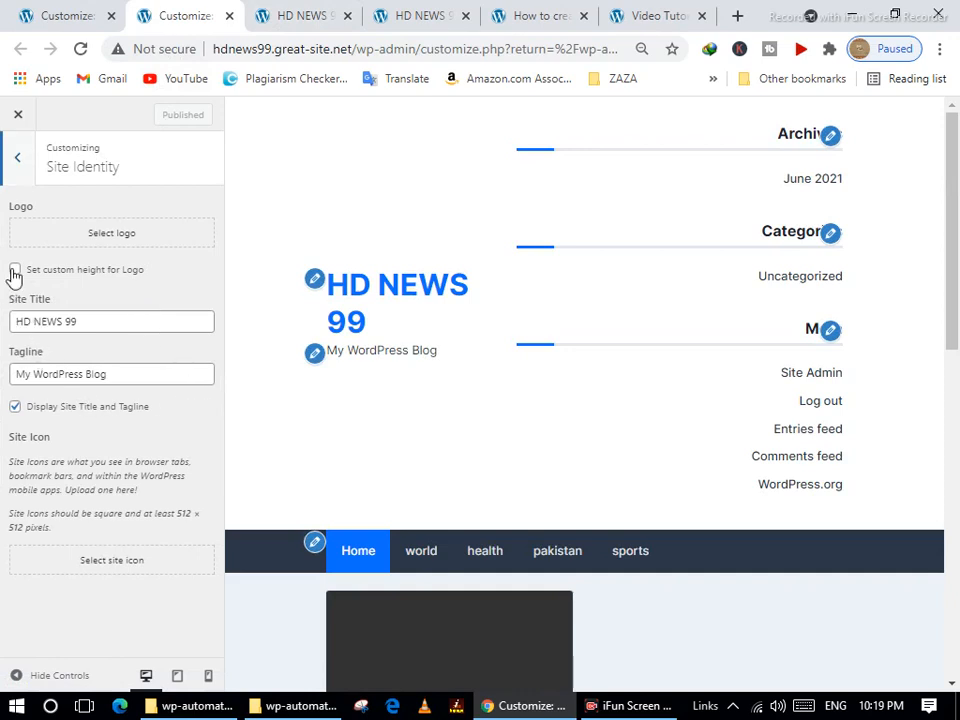
left_click(90, 238)
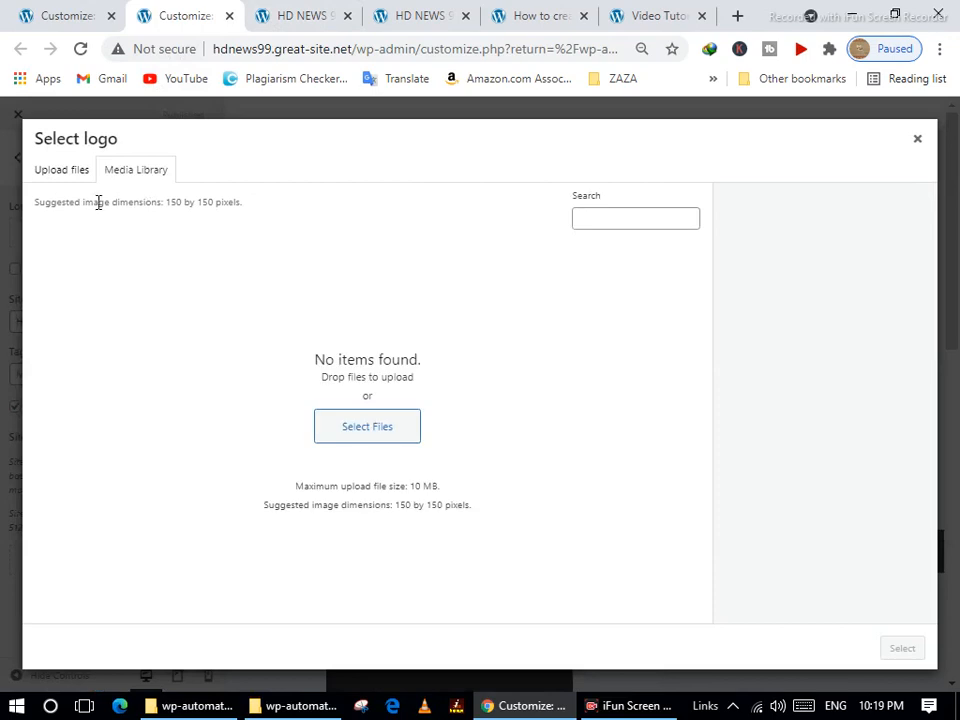
Upload the logo image nnnnn.JPG from the Desktop\icon folder to the media library.
left_click(80, 170)
left_click(446, 394)
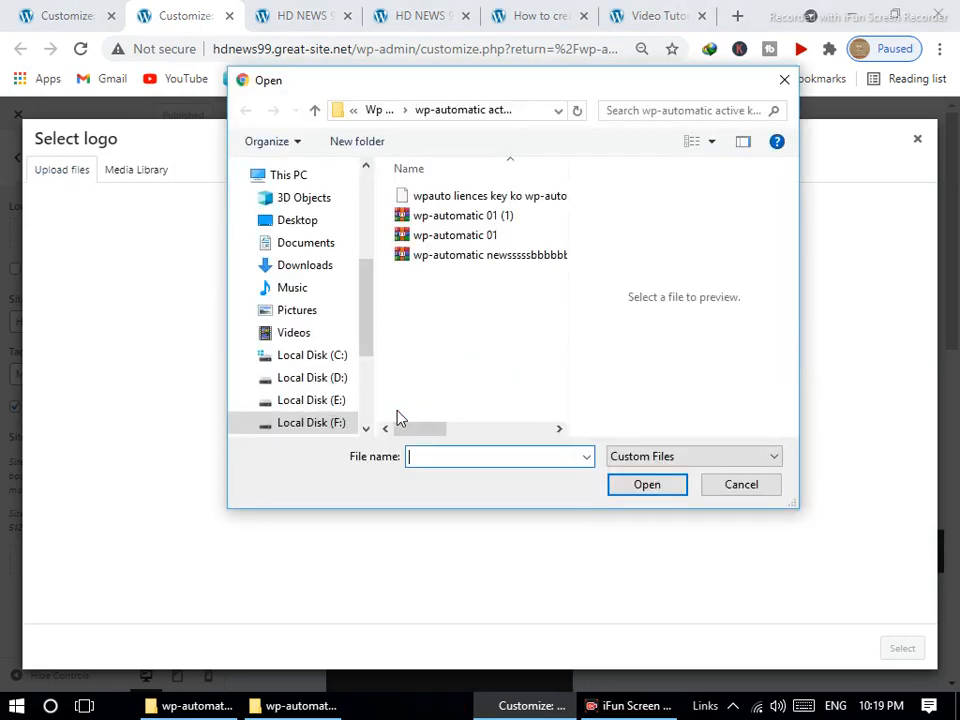
left_click(320, 423)
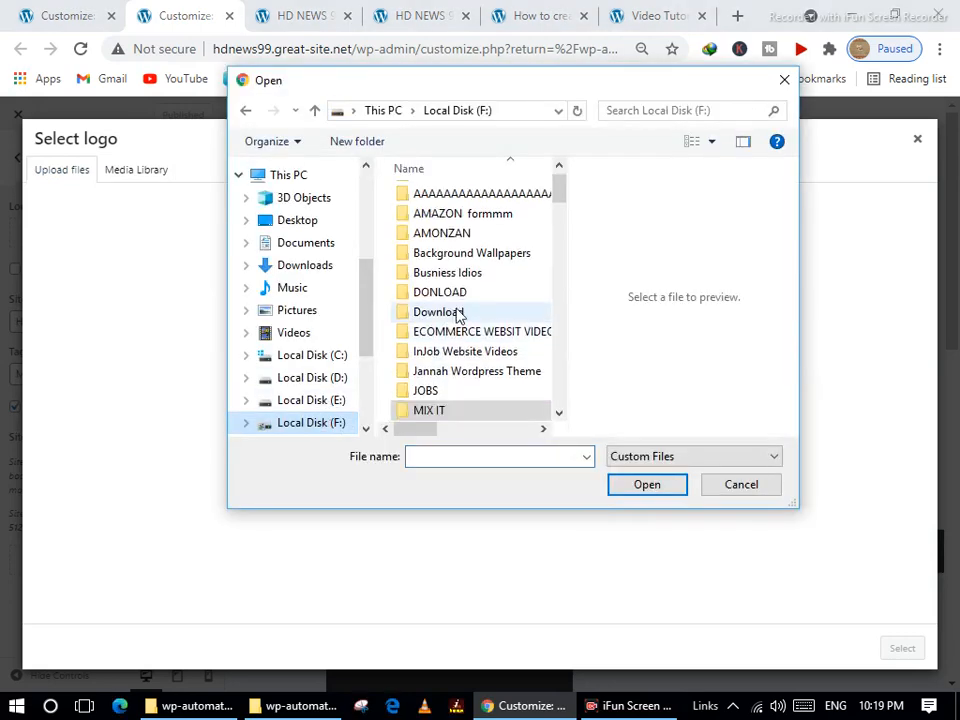
left_click(299, 222)
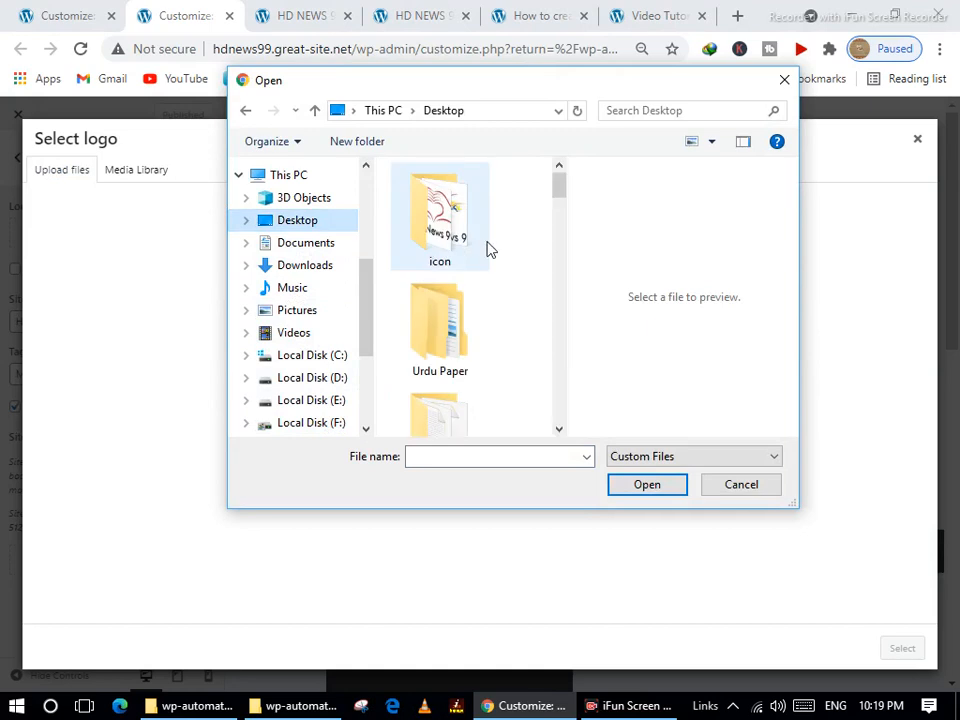
double_click(463, 228)
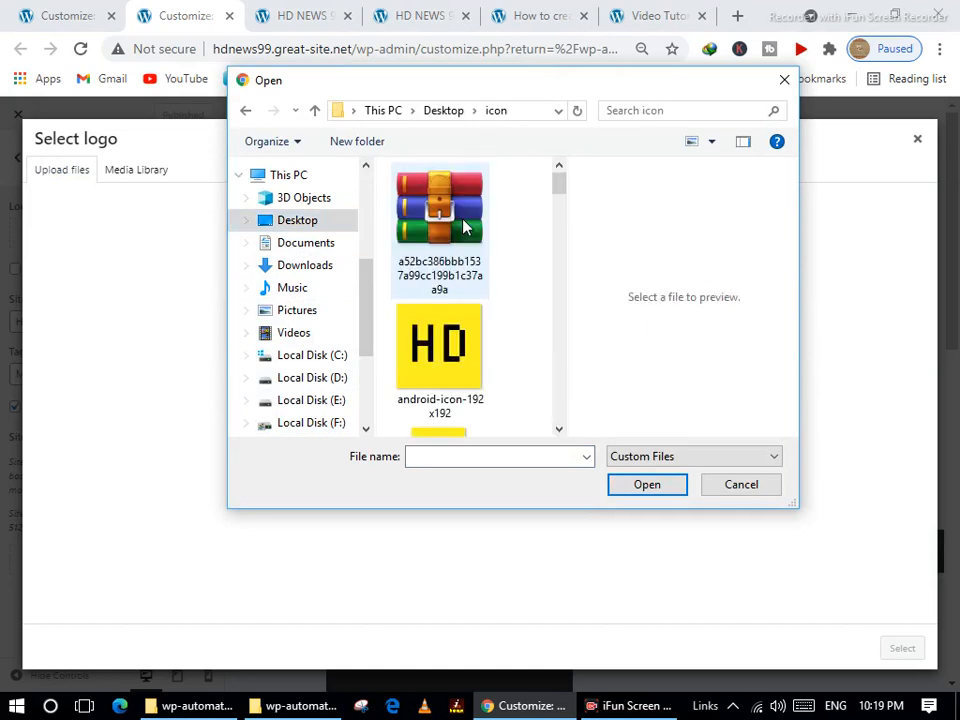
scroll(468, 360, "down", 3)
scroll(470, 365, "down", 8)
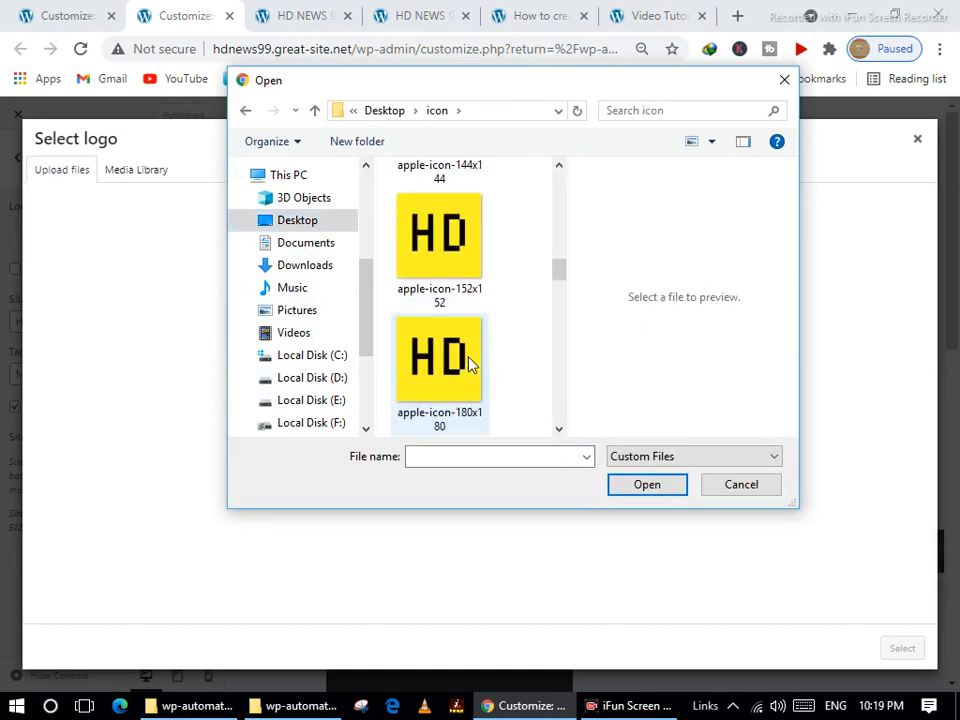
scroll(471, 365, "down", 3)
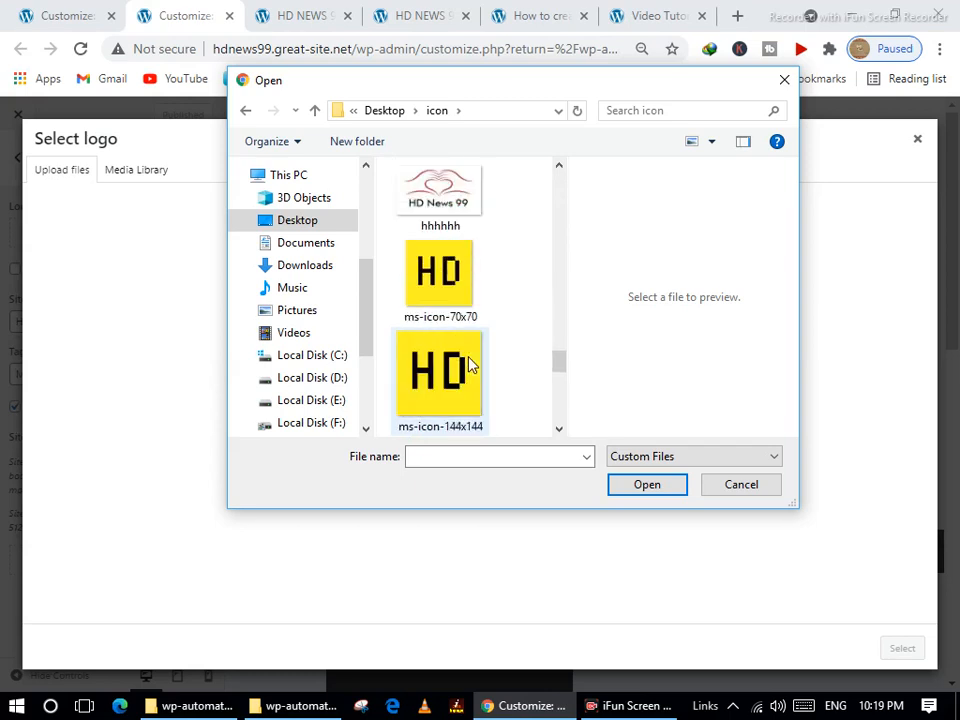
scroll(470, 365, "down", 5)
left_click(455, 333)
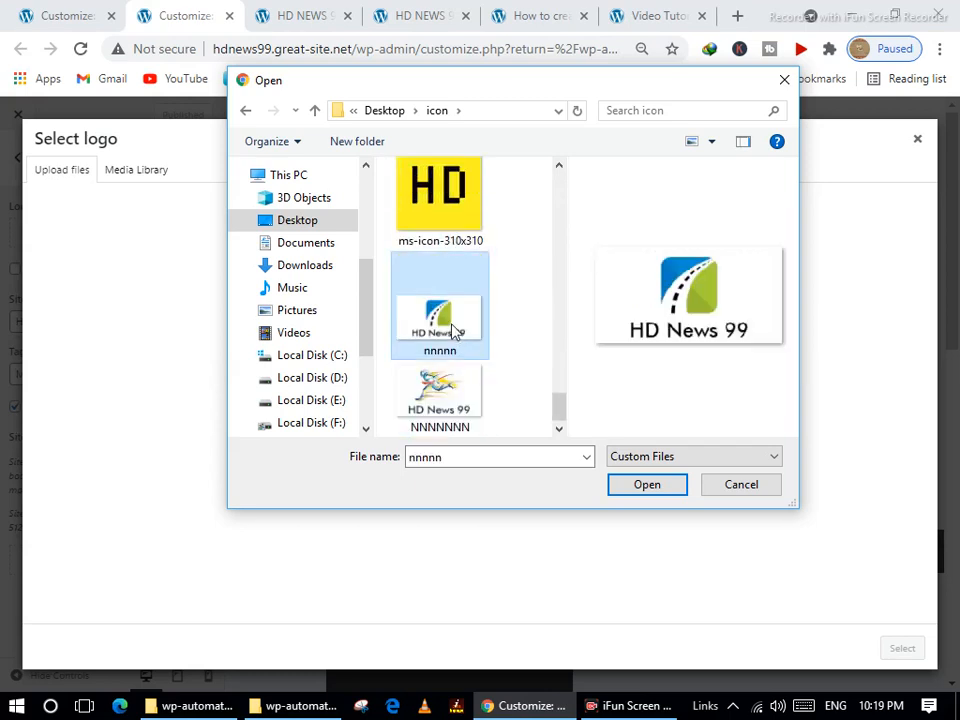
left_click(638, 492)
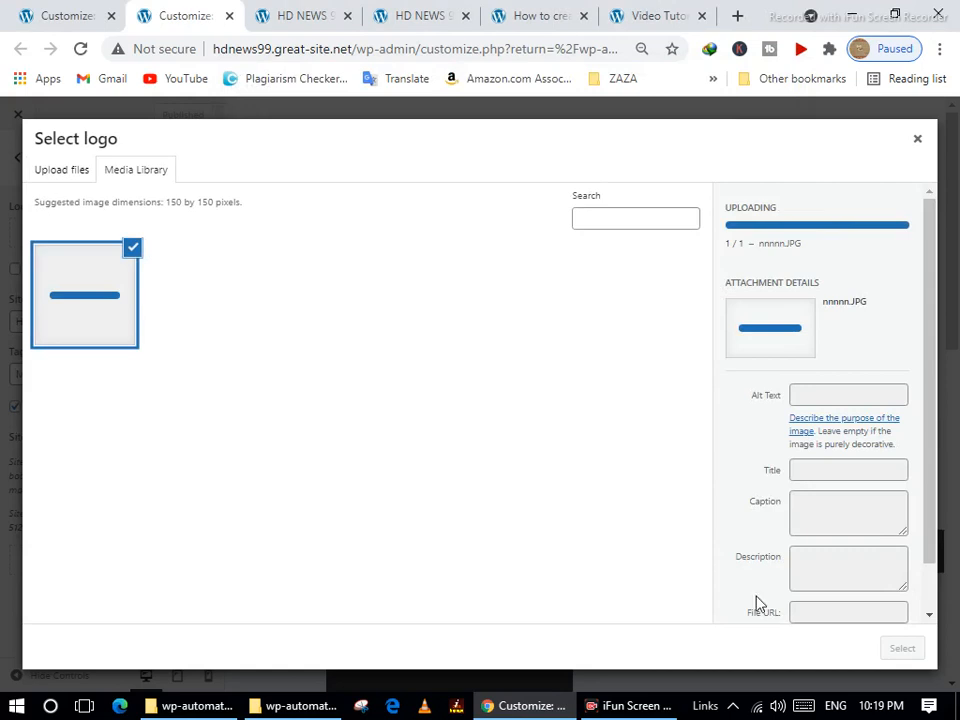
Use the uploaded nnnnn.JPG as the site logo and skip cropping.
scroll(832, 578, "down", 1)
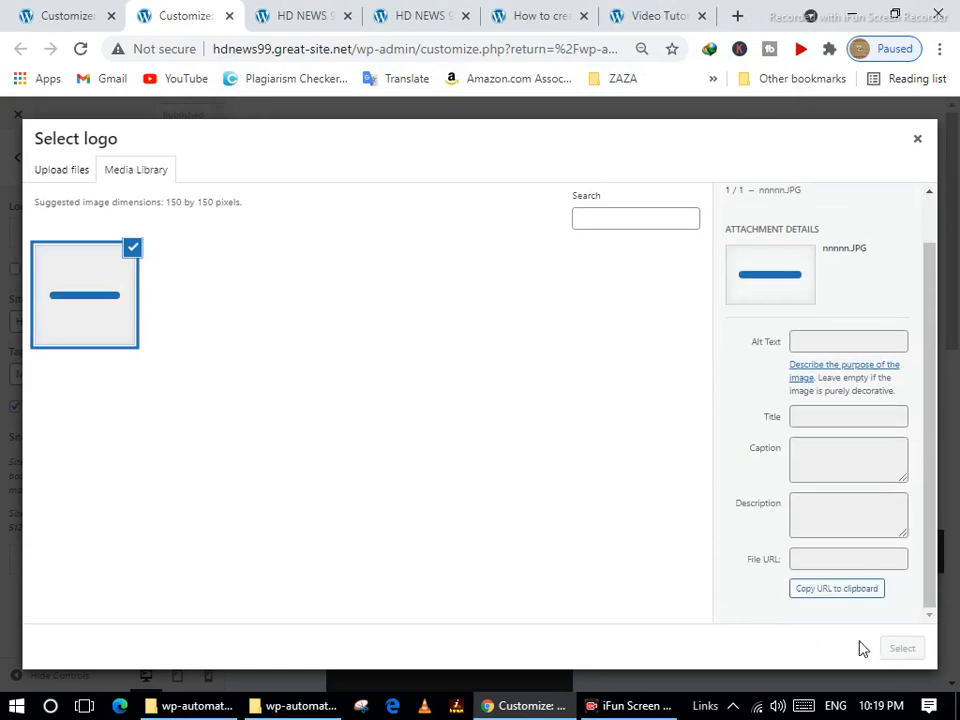
left_click(902, 648)
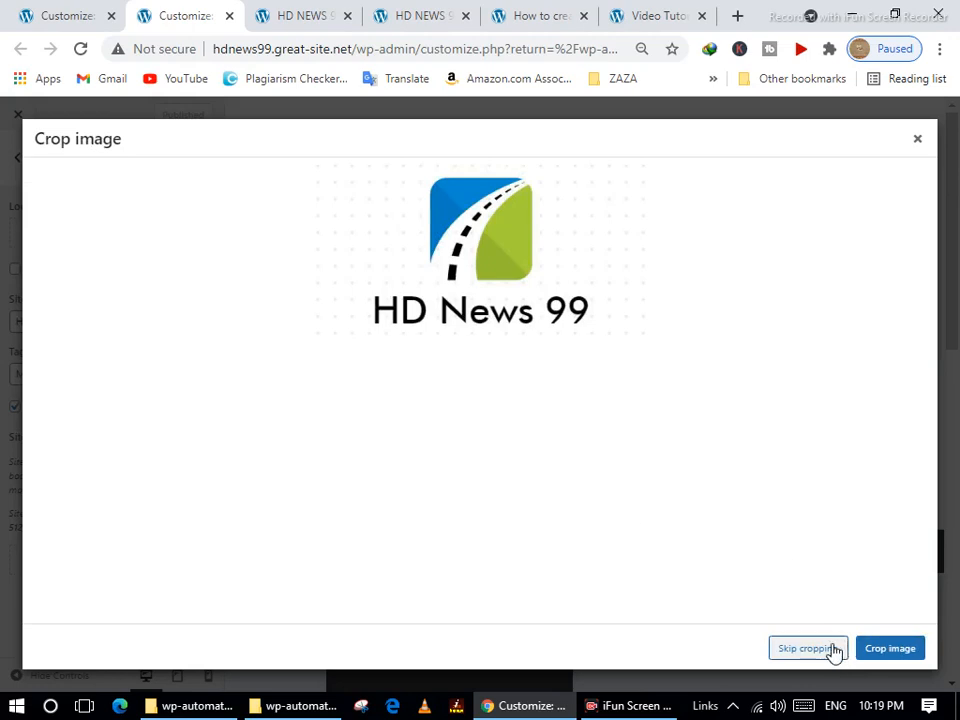
left_click(831, 648)
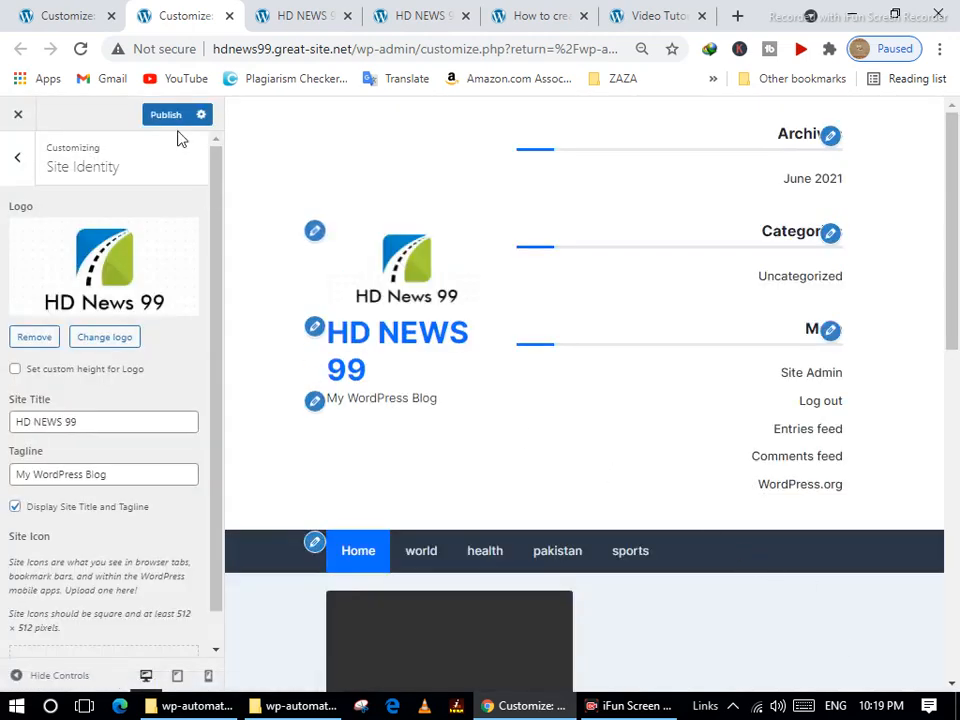
Upload android-icon-192x192.png as the candidate site icon.
scroll(108, 503, "down", 1)
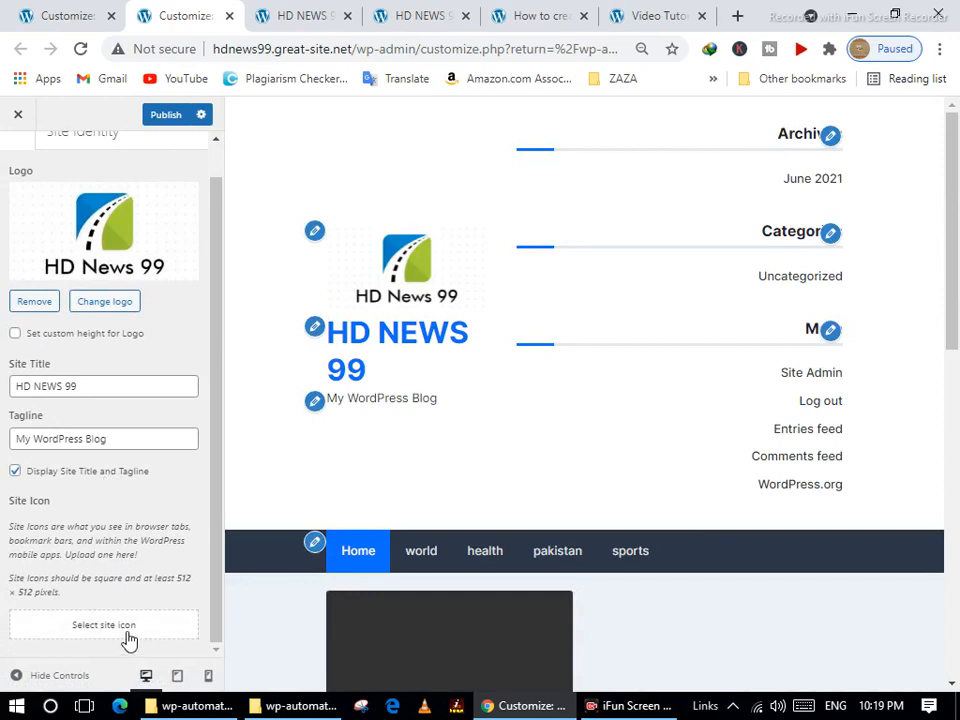
left_click(102, 625)
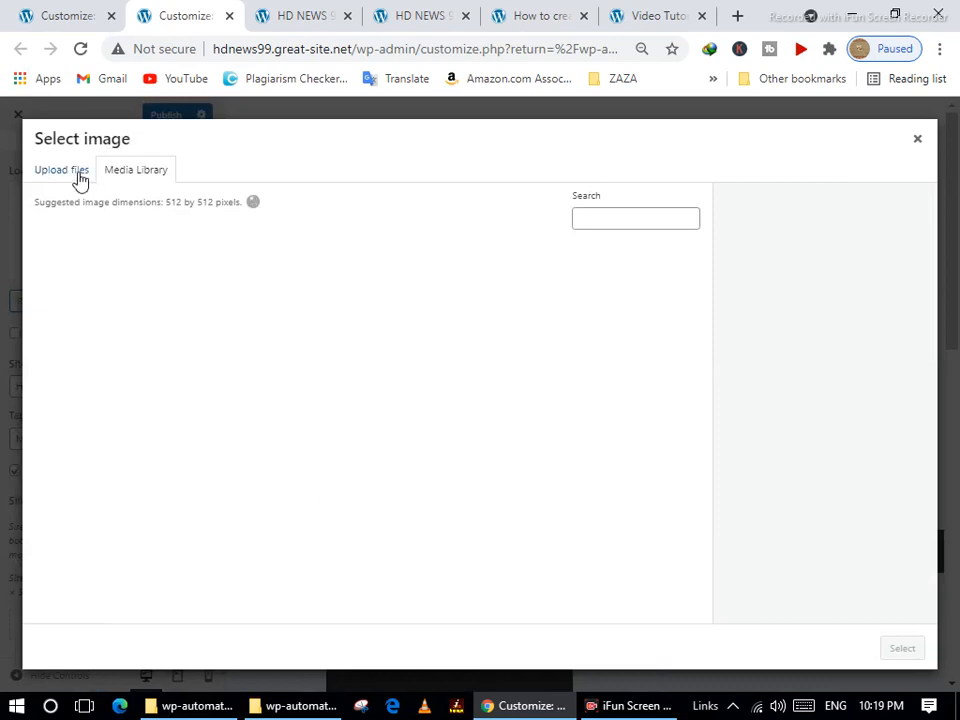
left_click(76, 172)
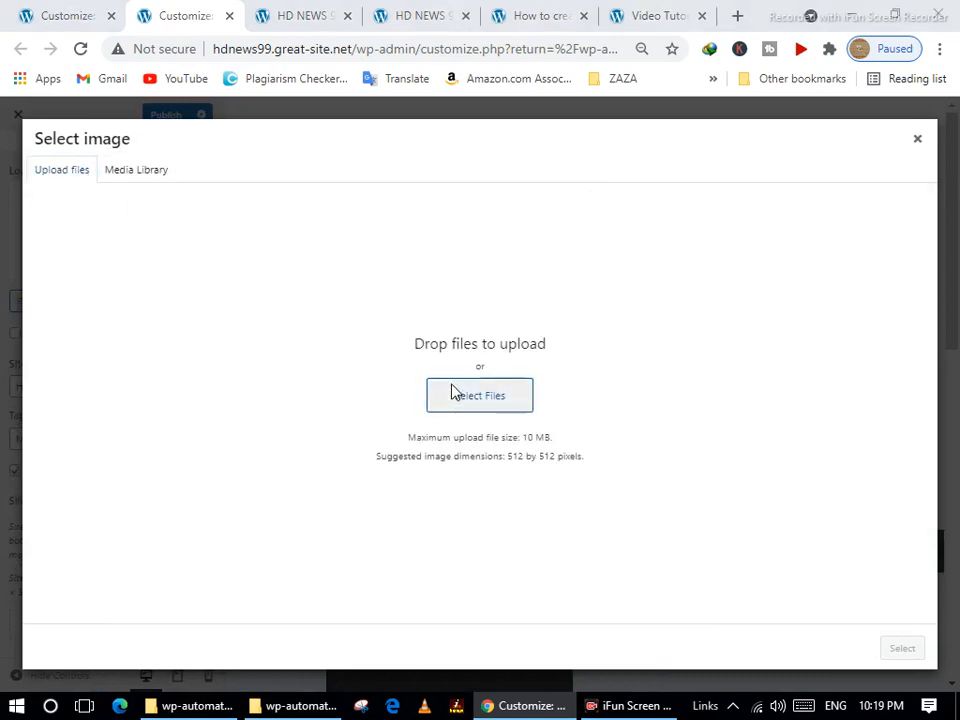
left_click(463, 394)
left_click(448, 355)
left_click(645, 485)
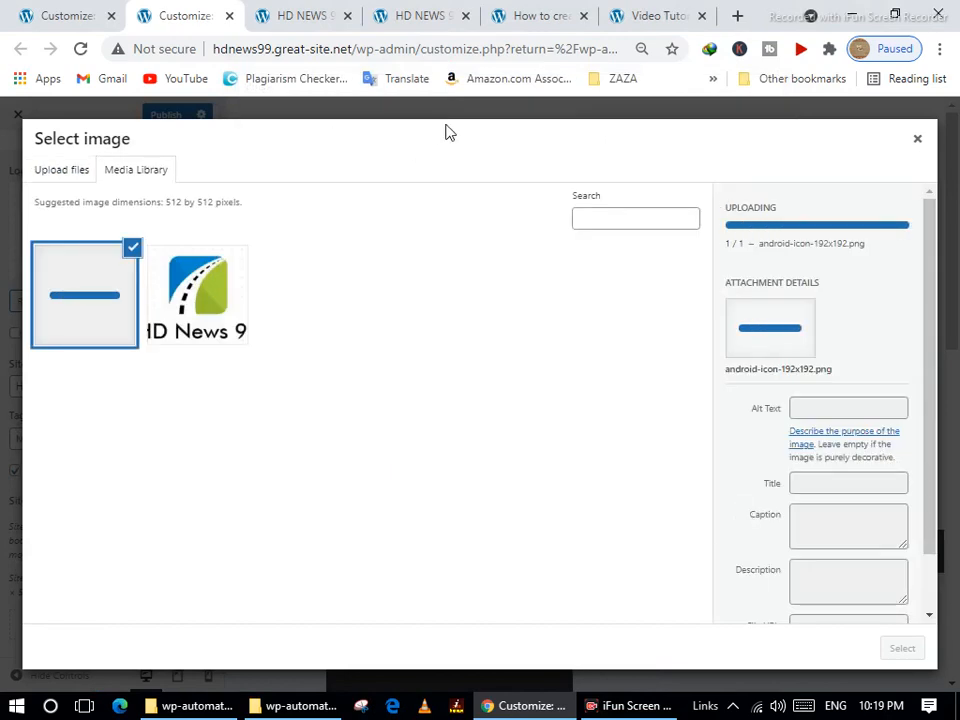
Set android-icon-192x192.png as the site icon uncropped and publish the logo and icon.
left_click(902, 648)
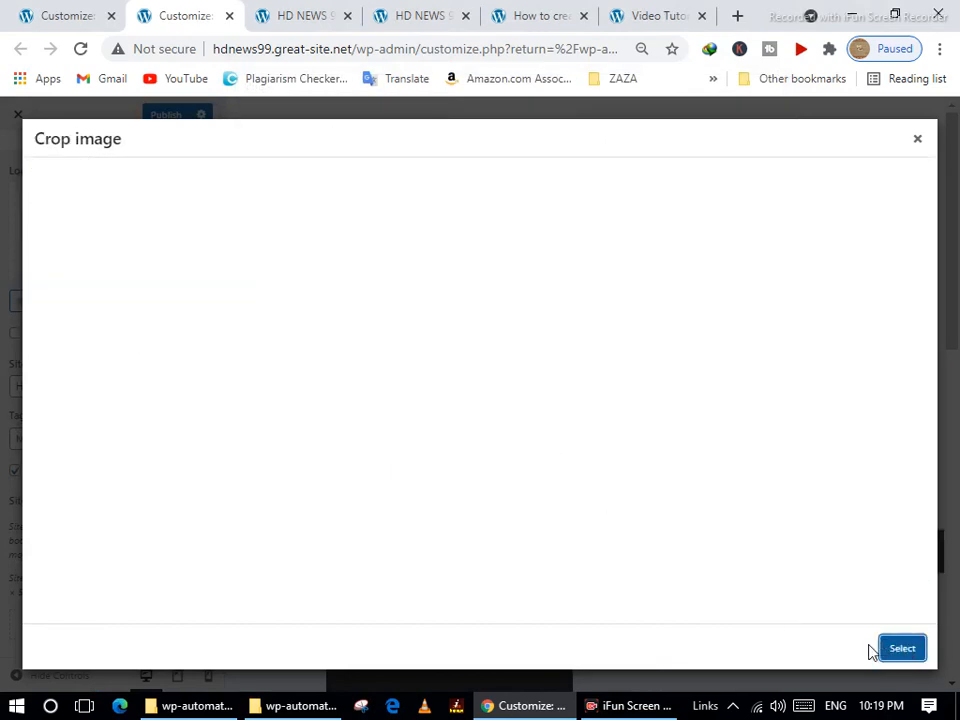
left_click(826, 646)
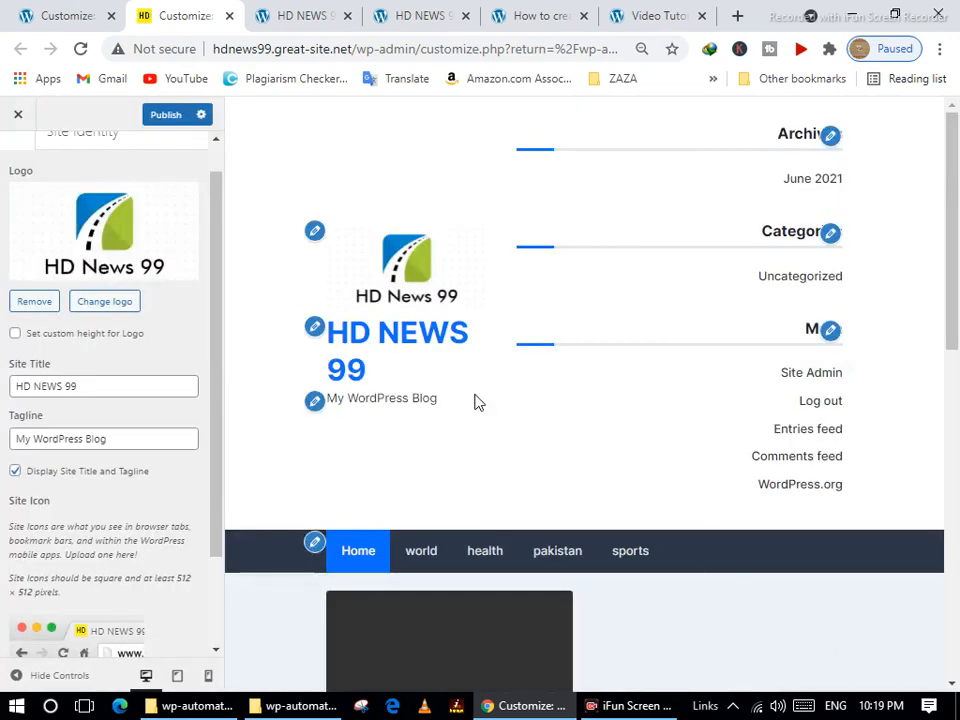
scroll(168, 208, "up", 1)
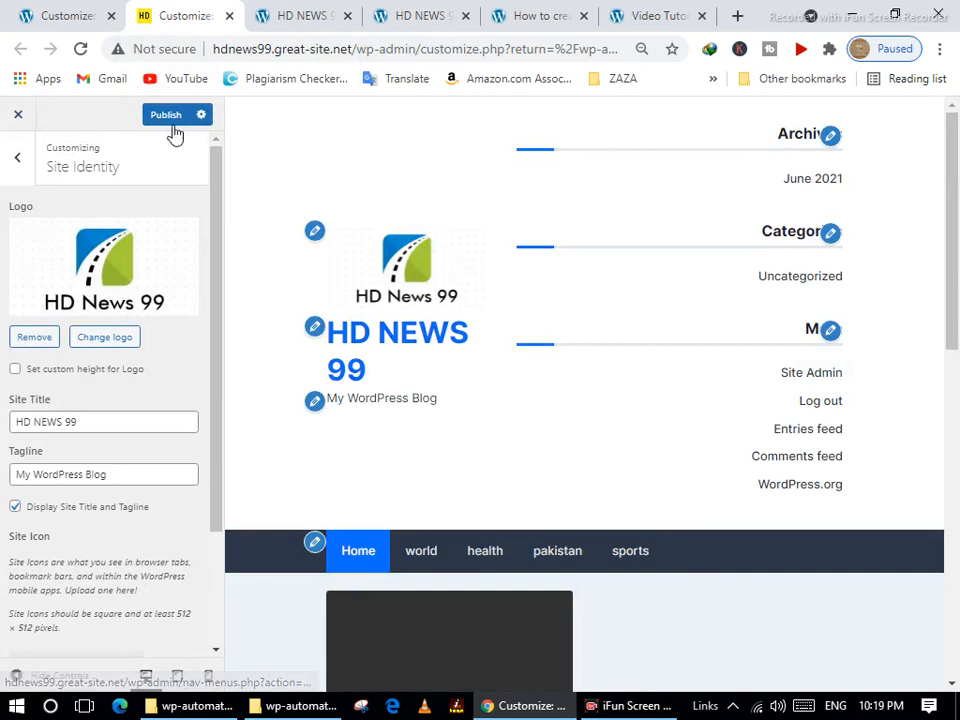
left_click(163, 117)
Turn off auto-adding new pages to Top Menu and keep it out of Primary, publishing each change.
left_click(21, 162)
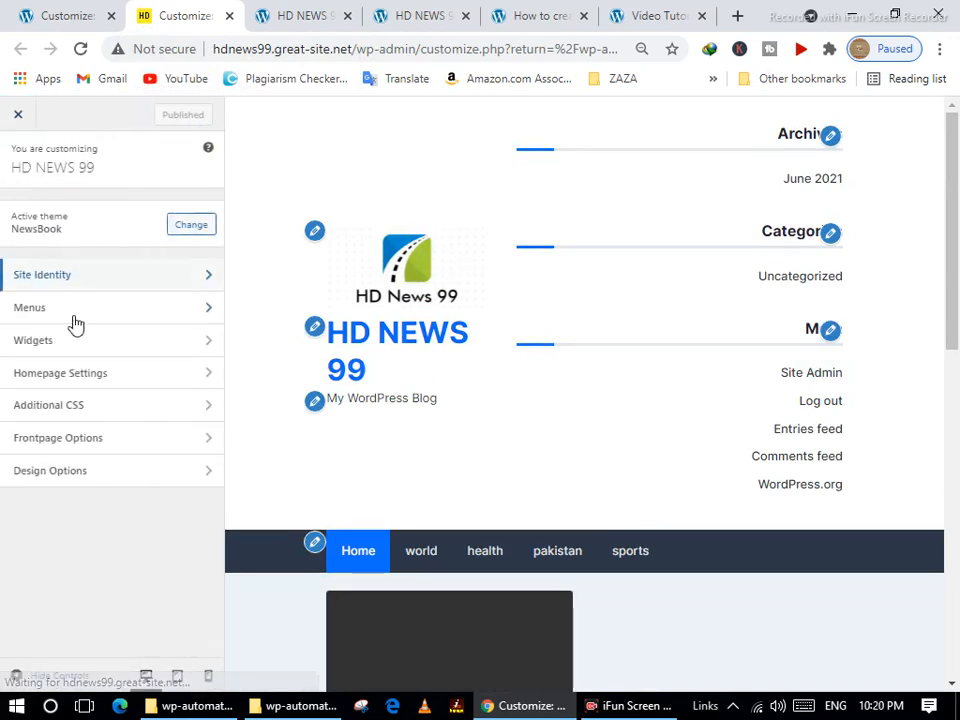
left_click(70, 315)
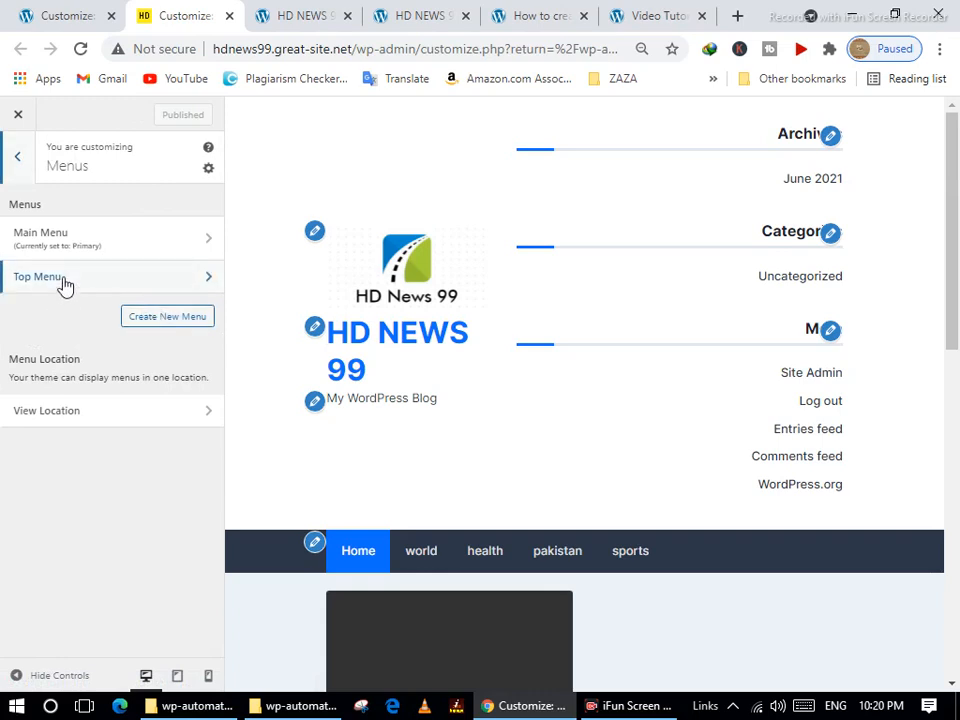
left_click(64, 277)
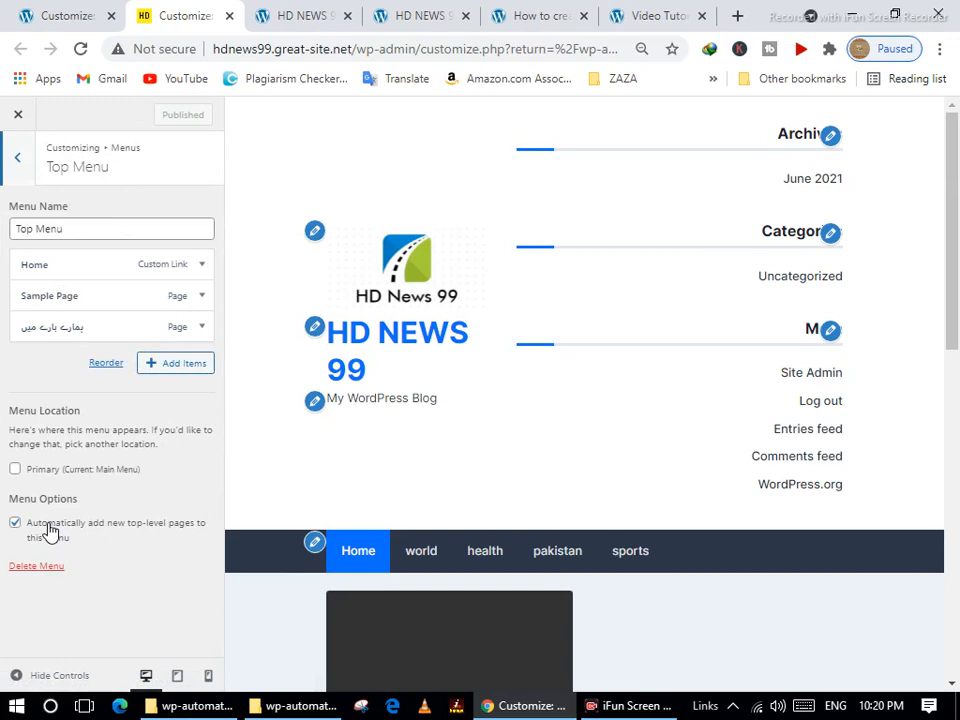
left_click(15, 524)
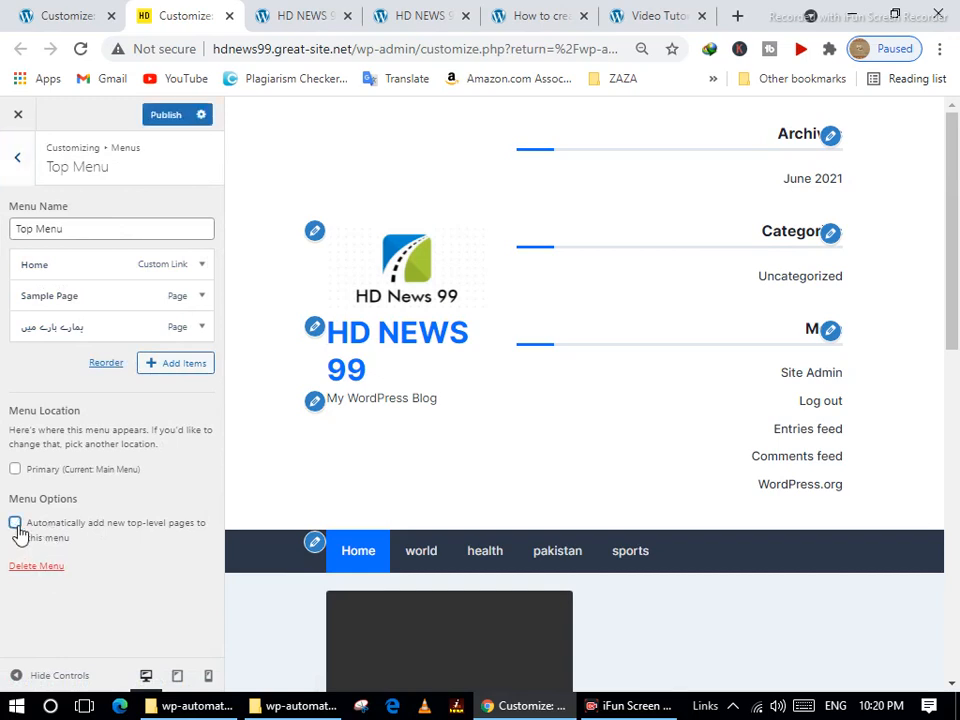
left_click(168, 116)
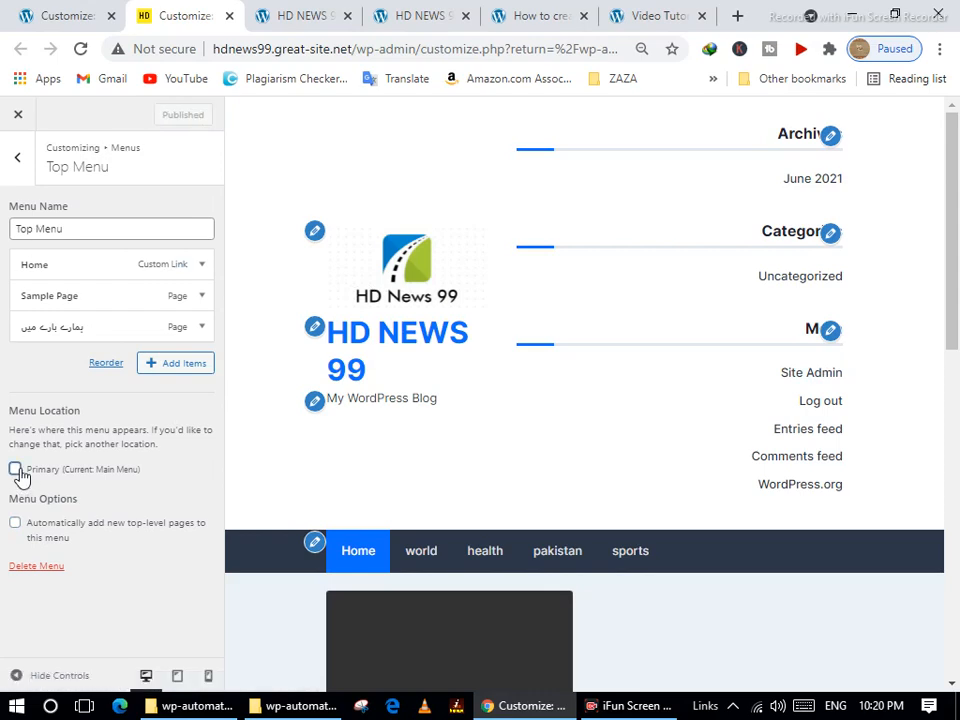
left_click(15, 469)
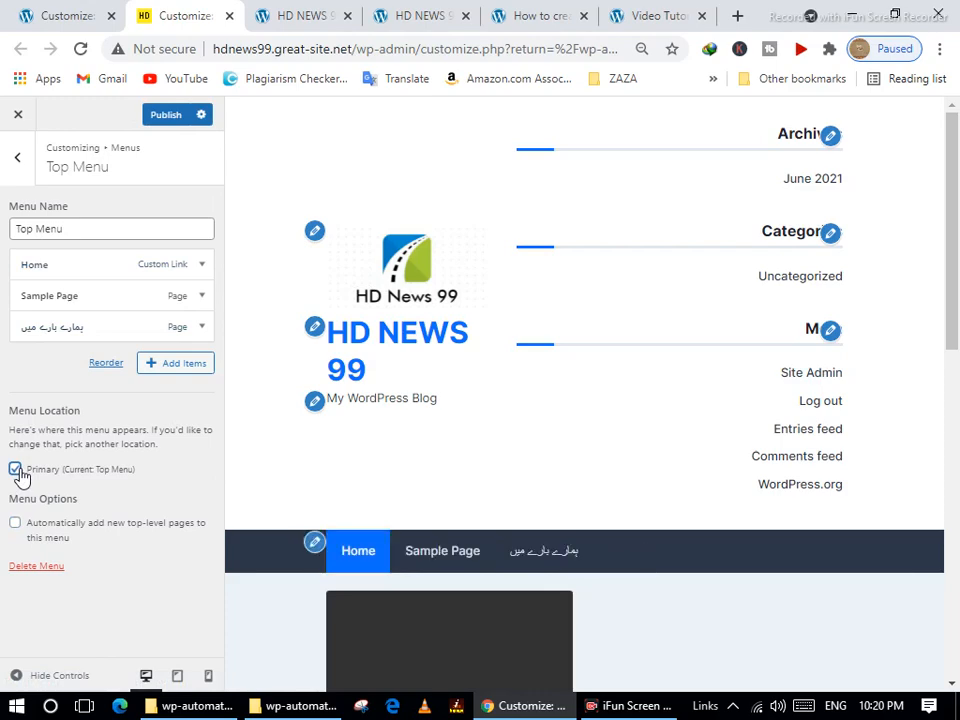
left_click(16, 470)
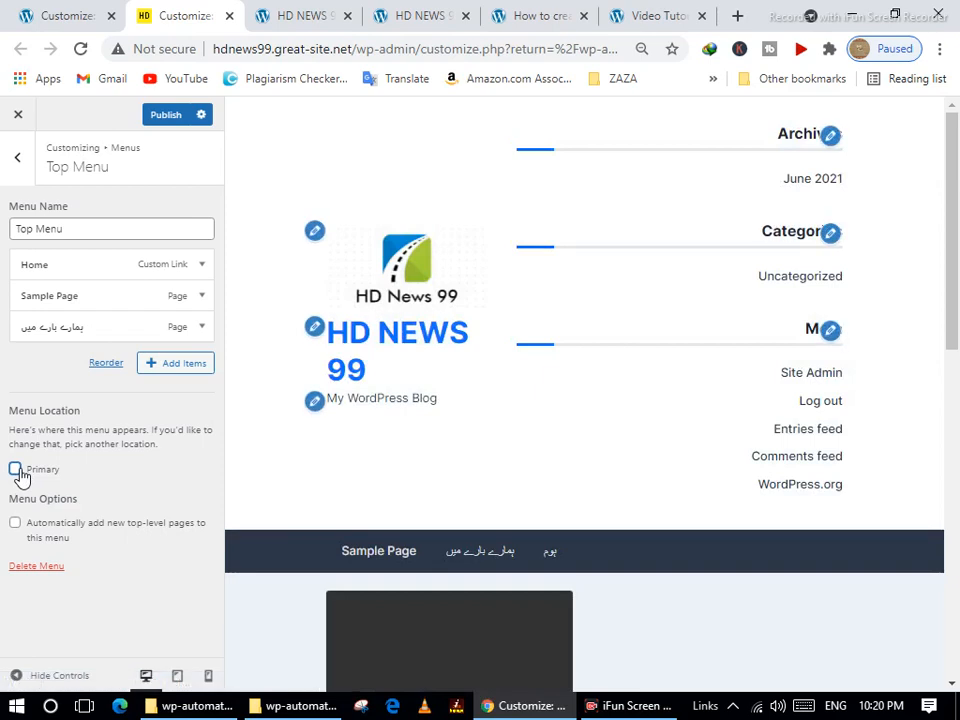
left_click(169, 116)
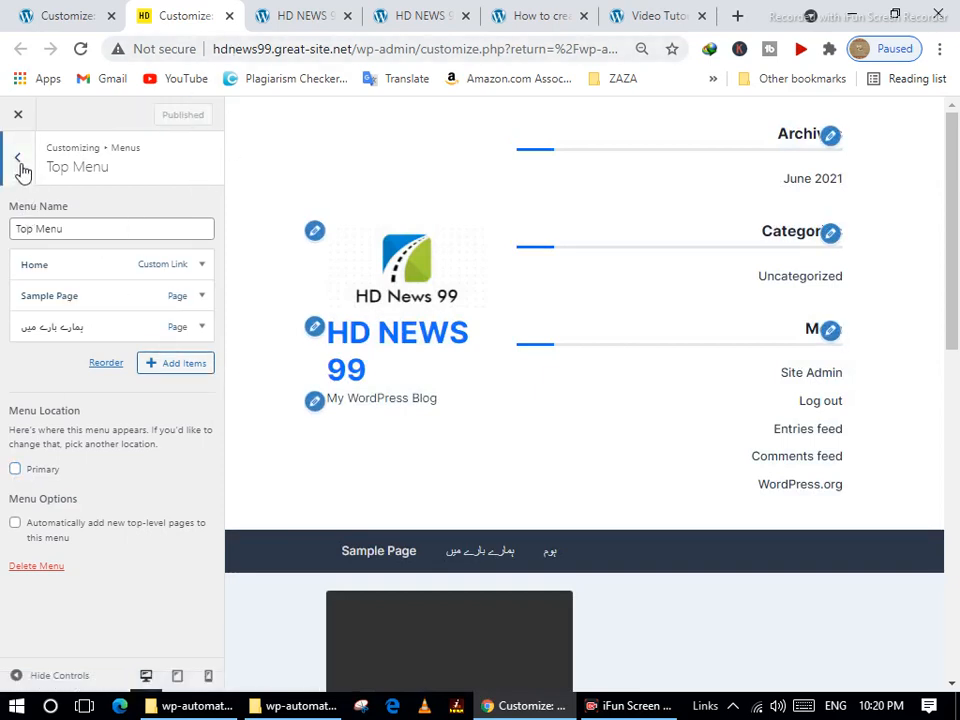
Assign Main Menu to the Primary location, publish it, and return to the menus list.
left_click(17, 157)
left_click(86, 240)
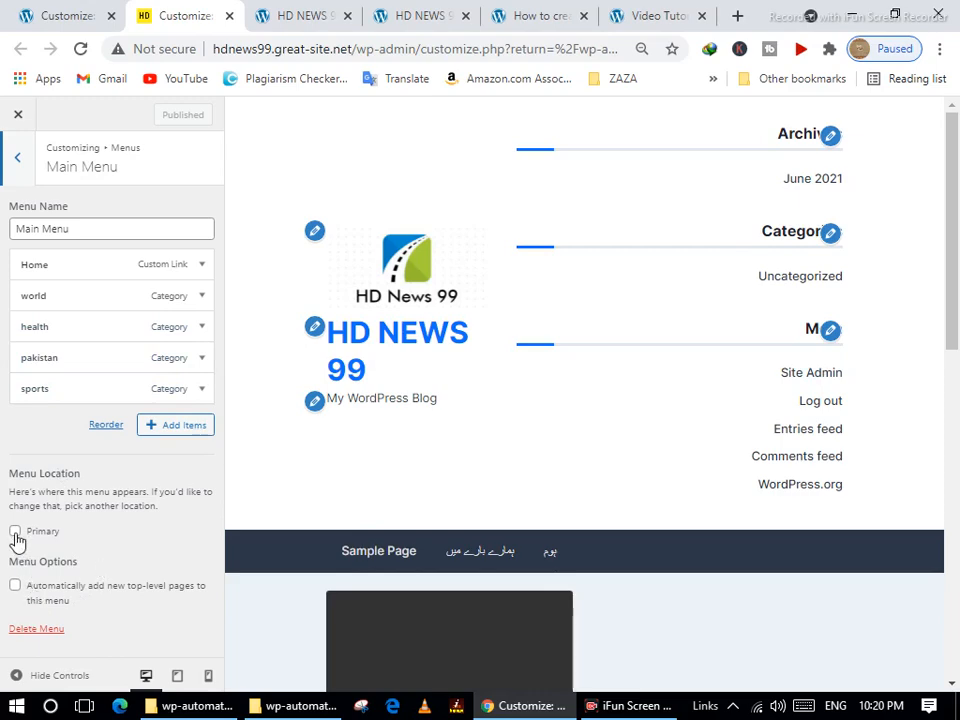
left_click(16, 532)
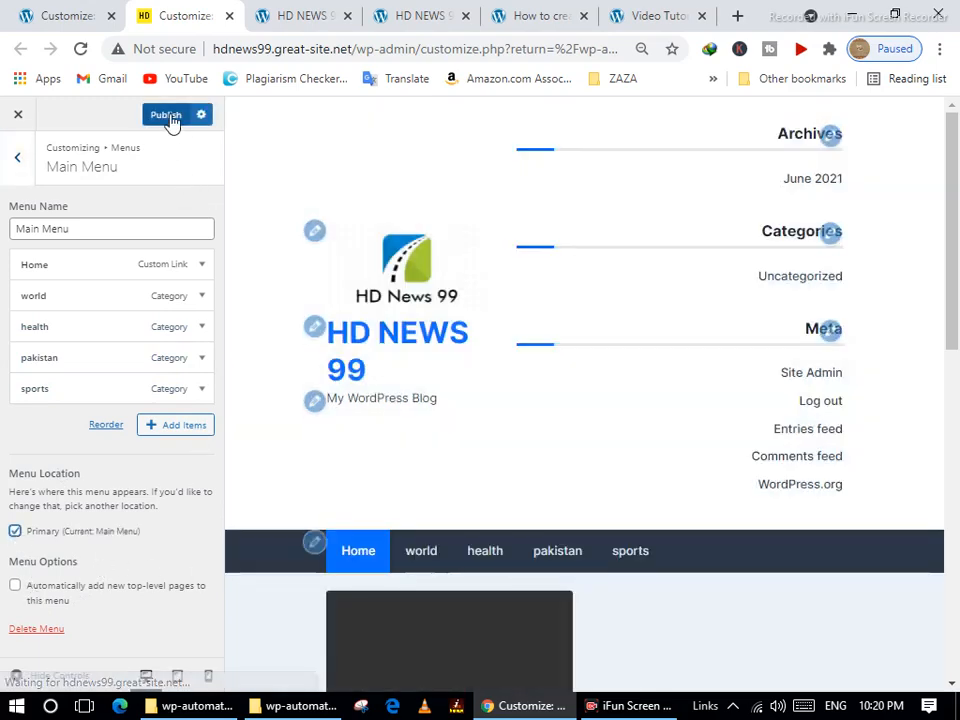
left_click(168, 117)
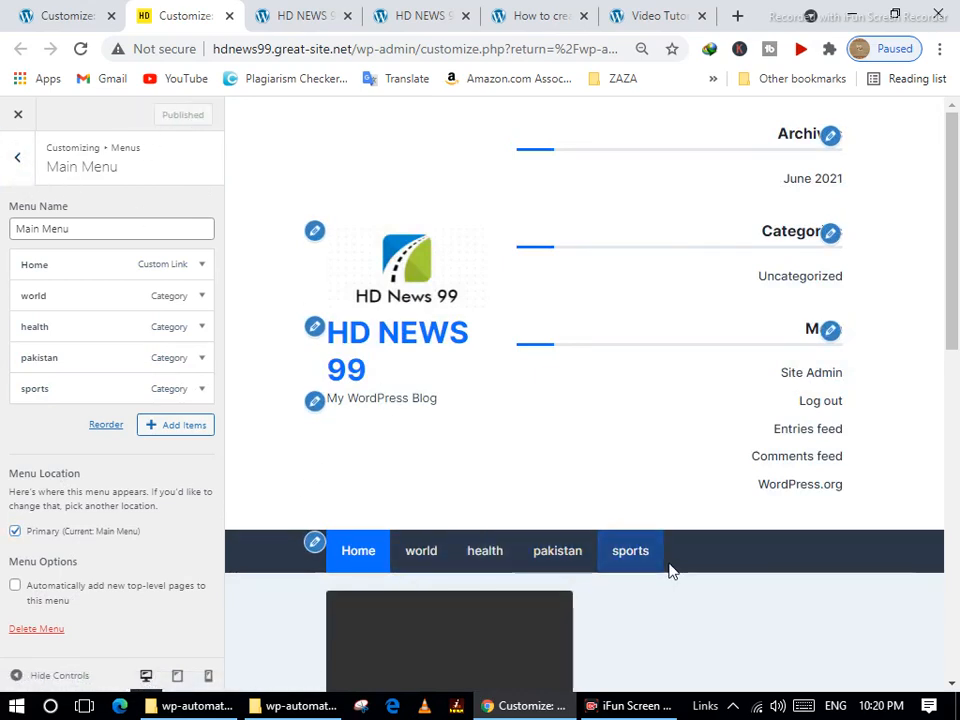
left_click(21, 161)
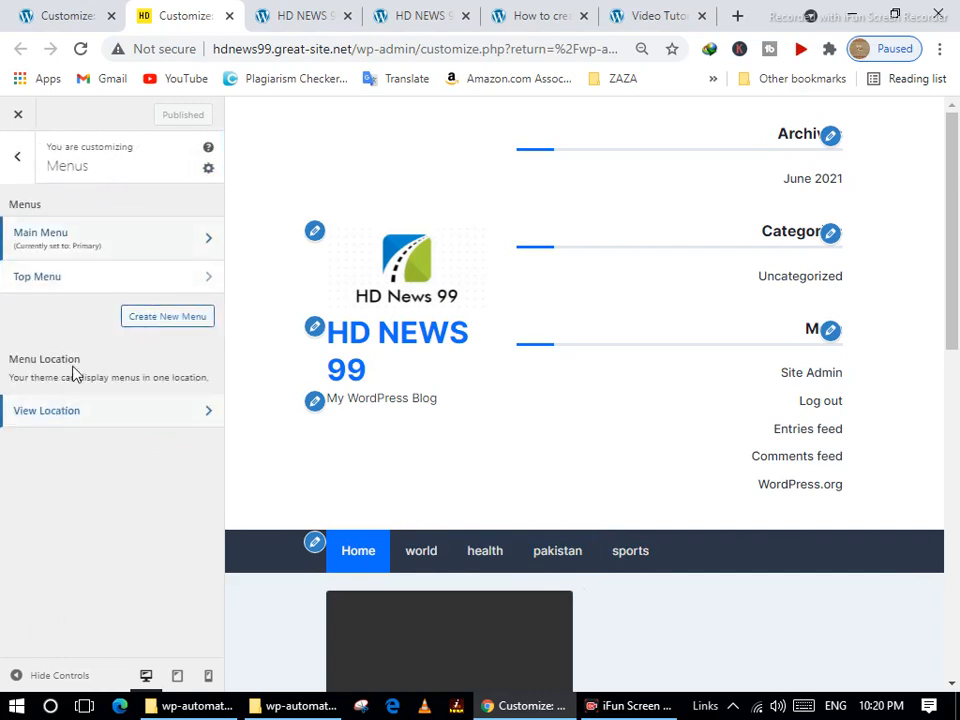
Confirm under View Location that Primary is set to Main Menu, then open the Main Menu editor.
left_click(182, 414)
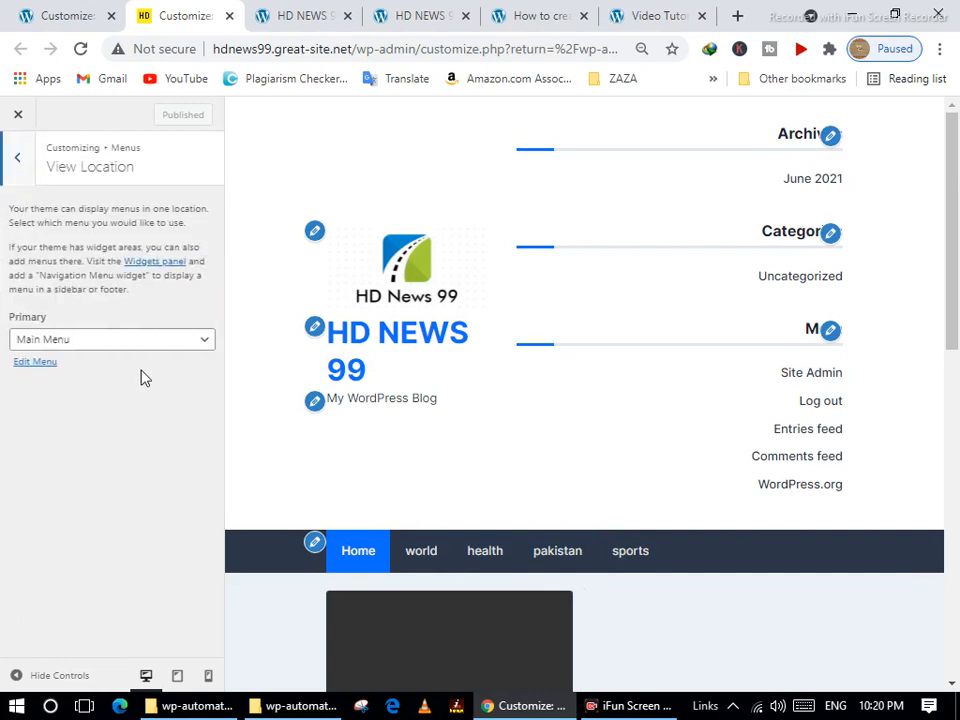
left_click(140, 340)
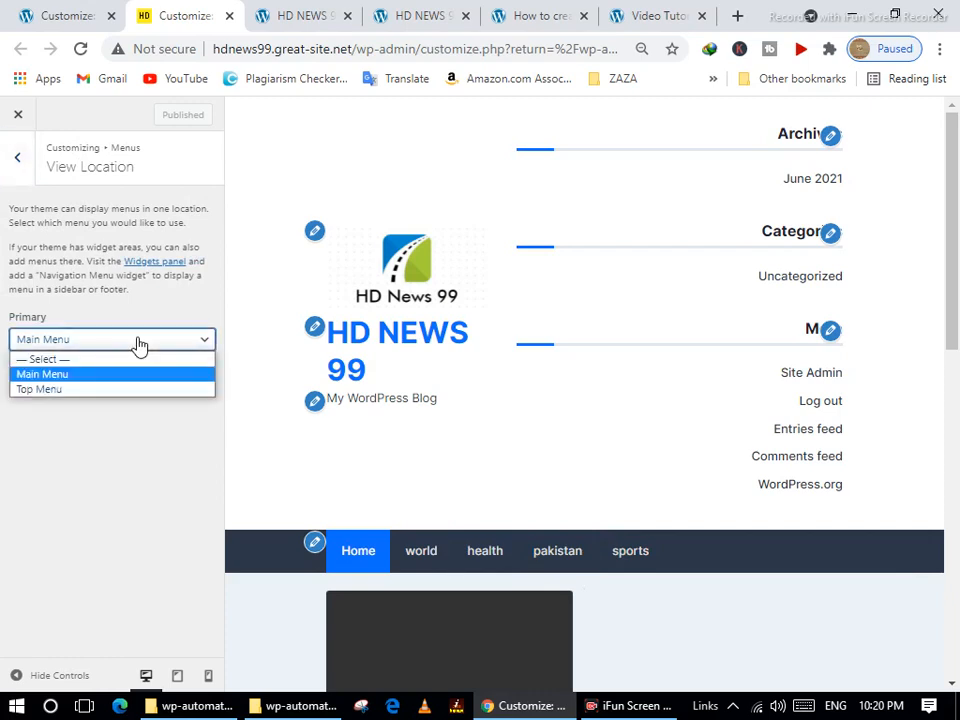
left_click(140, 340)
left_click(17, 160)
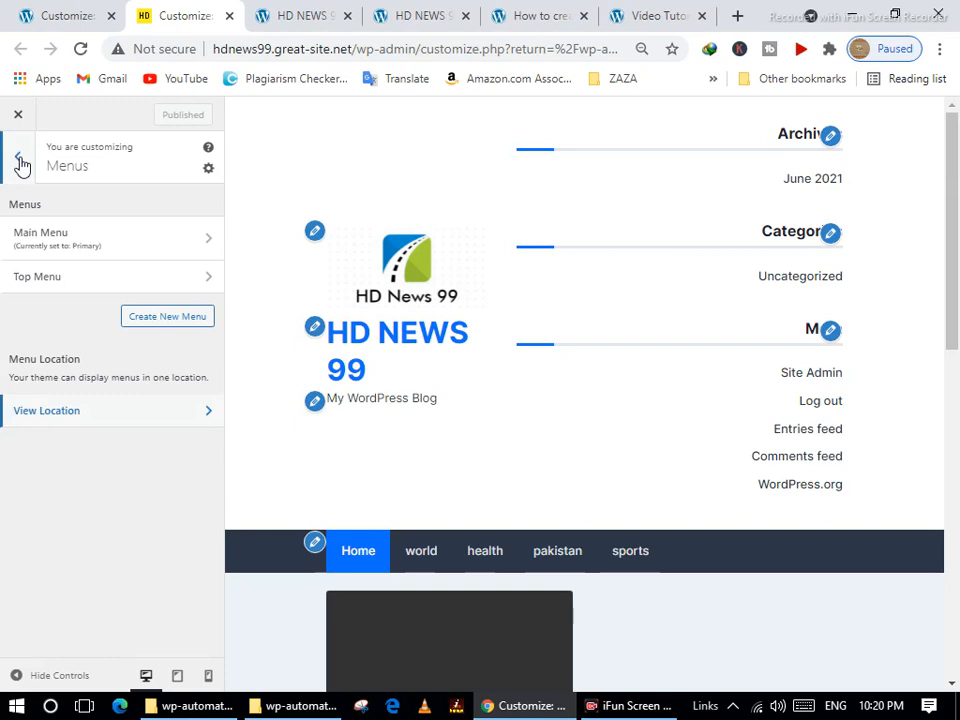
left_click(136, 418)
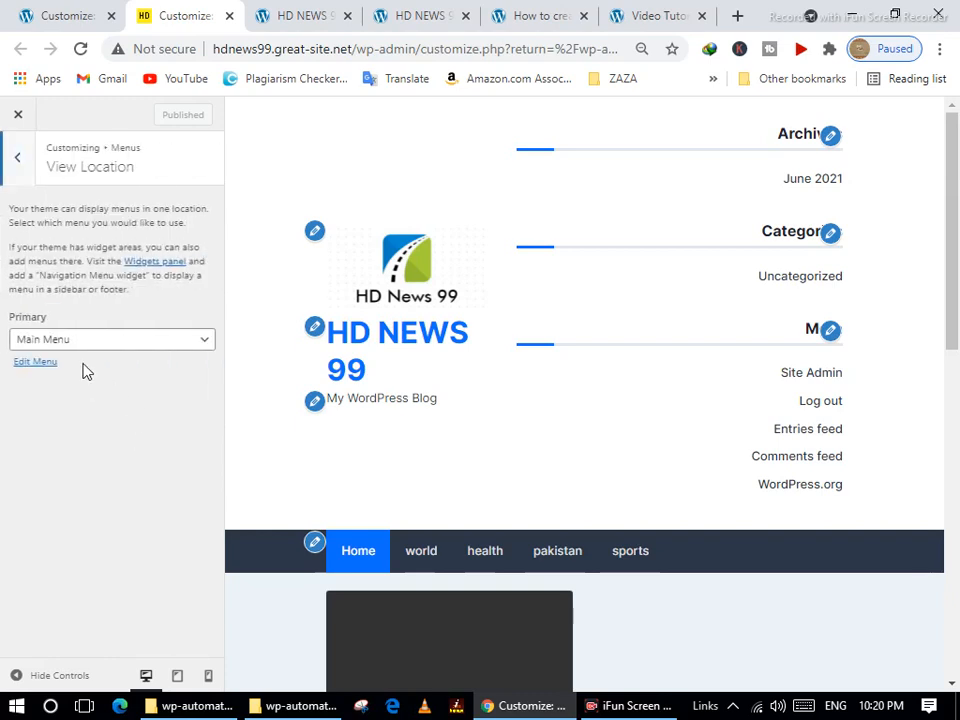
left_click(40, 363)
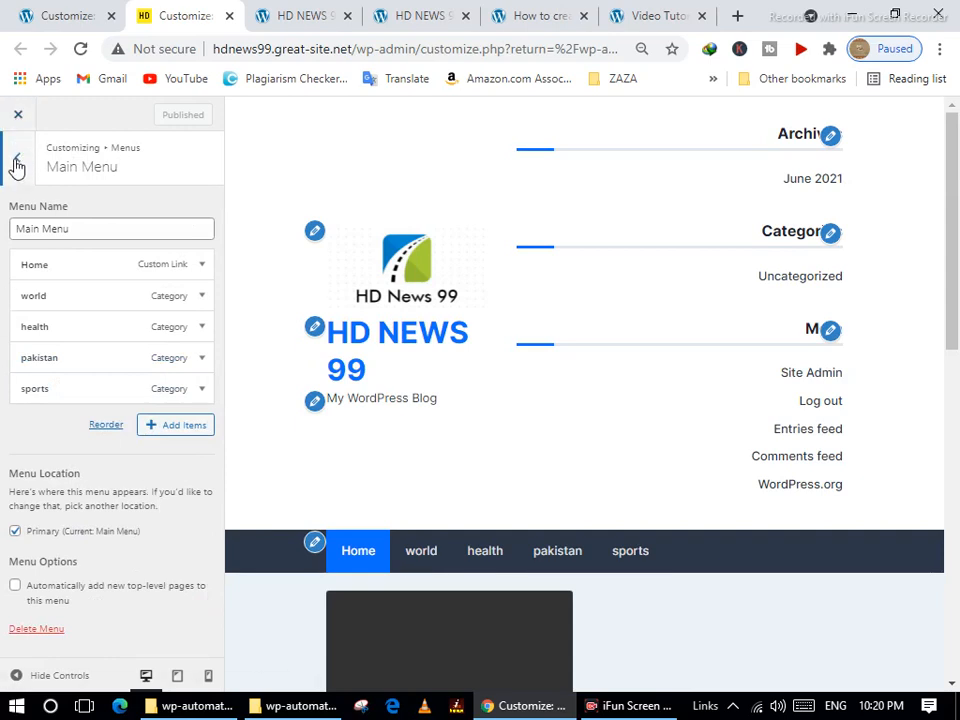
Back out of the Main Menu editor through Menus to the main Customizer sections list.
left_click(16, 164)
left_click(16, 164)
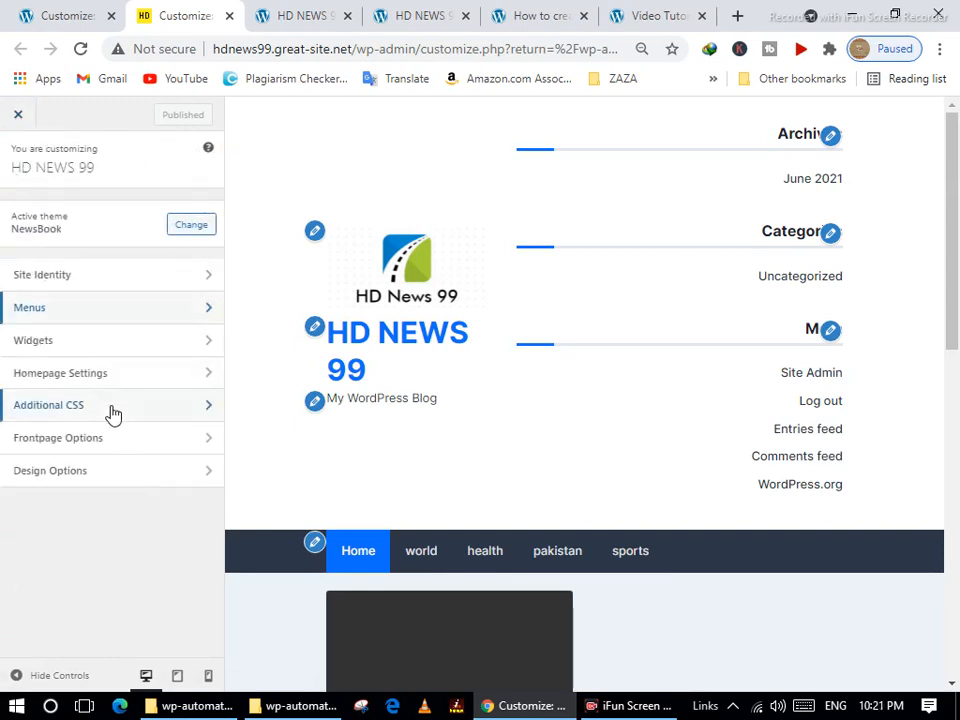
left_click(60, 308)
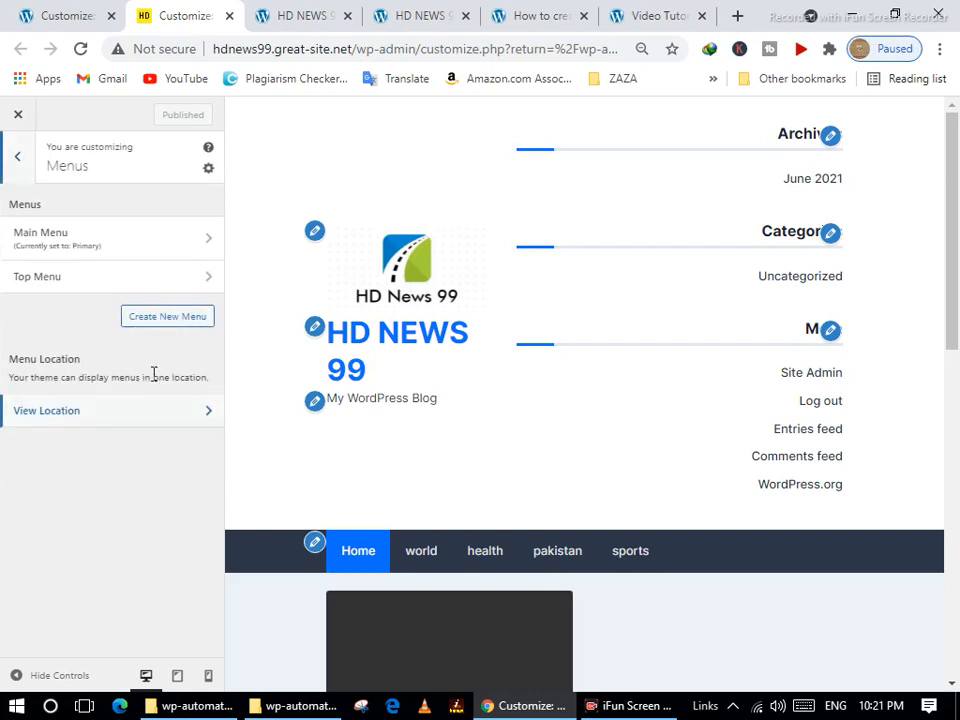
left_click(92, 240)
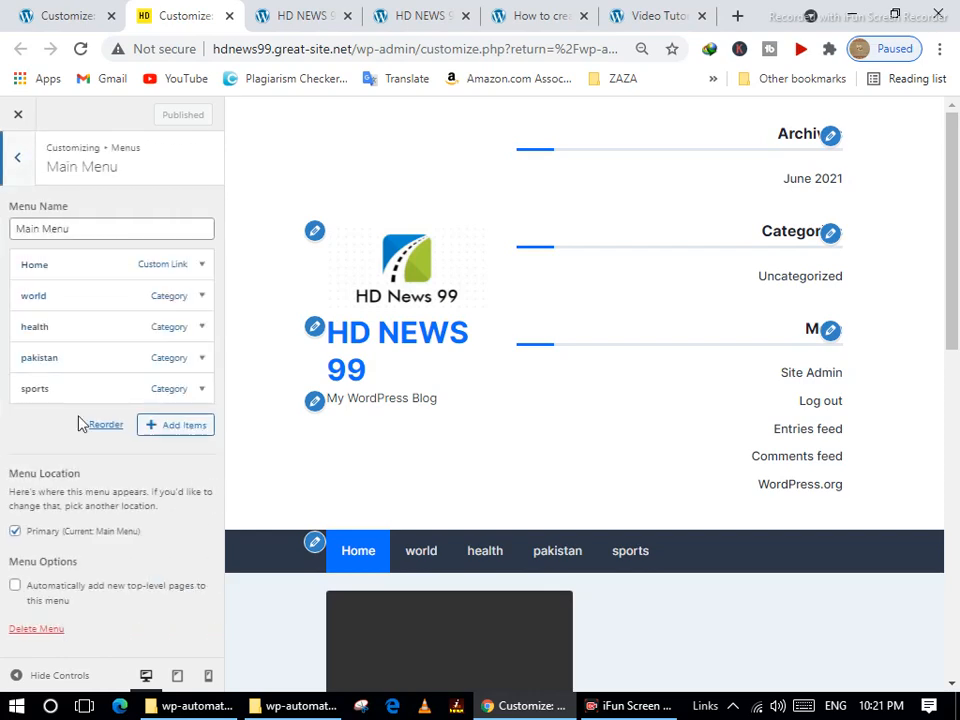
left_click(17, 157)
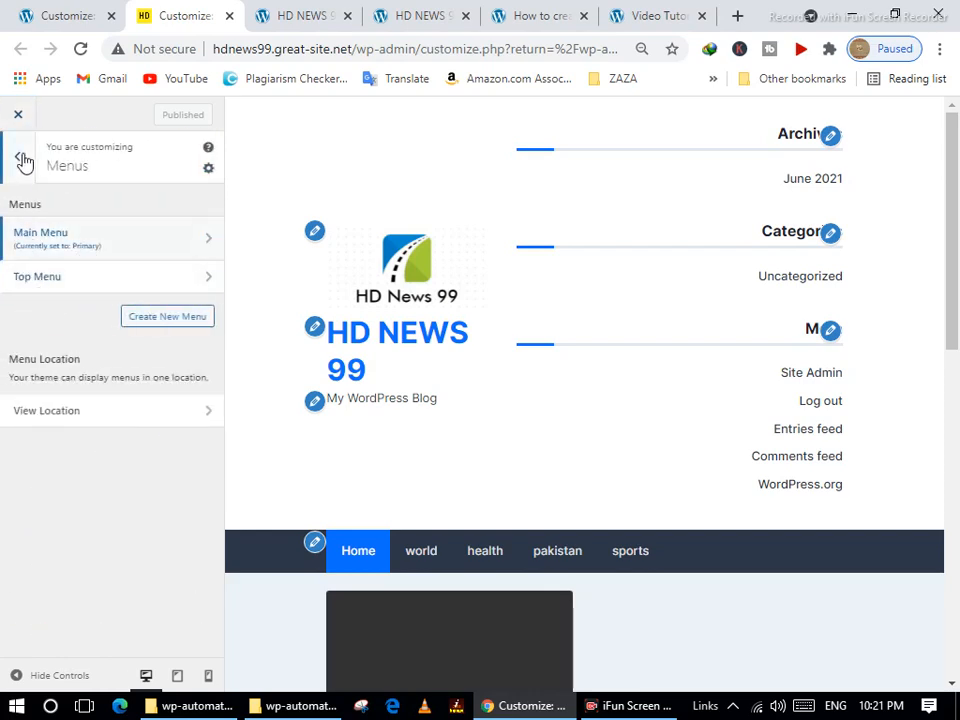
left_click(22, 160)
Add a Categories widget to the Sidebar widget area.
left_click(85, 352)
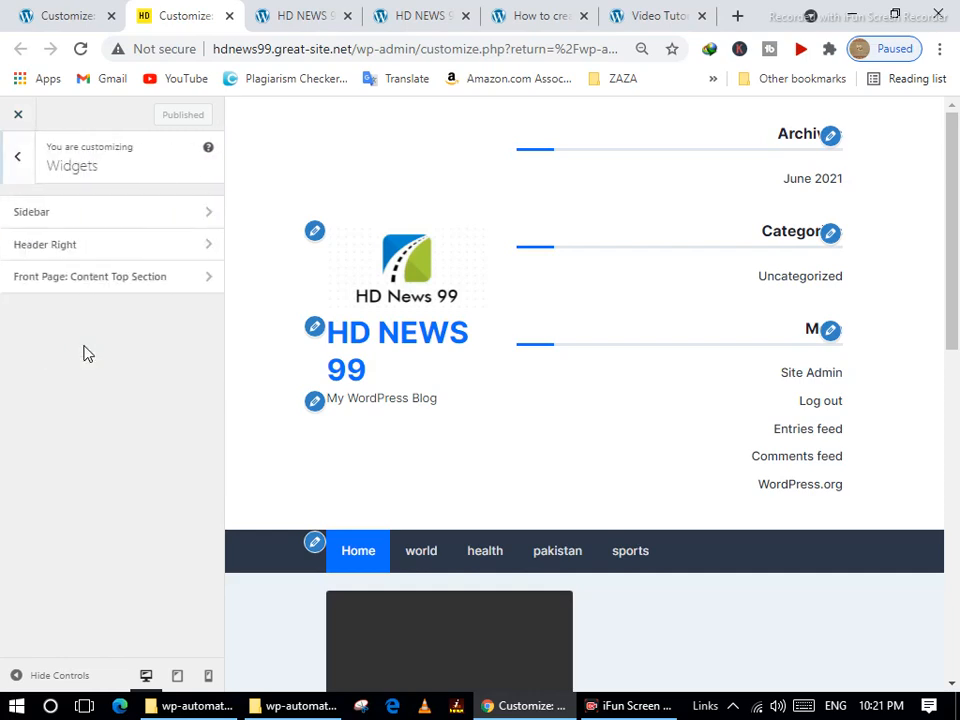
left_click(64, 214)
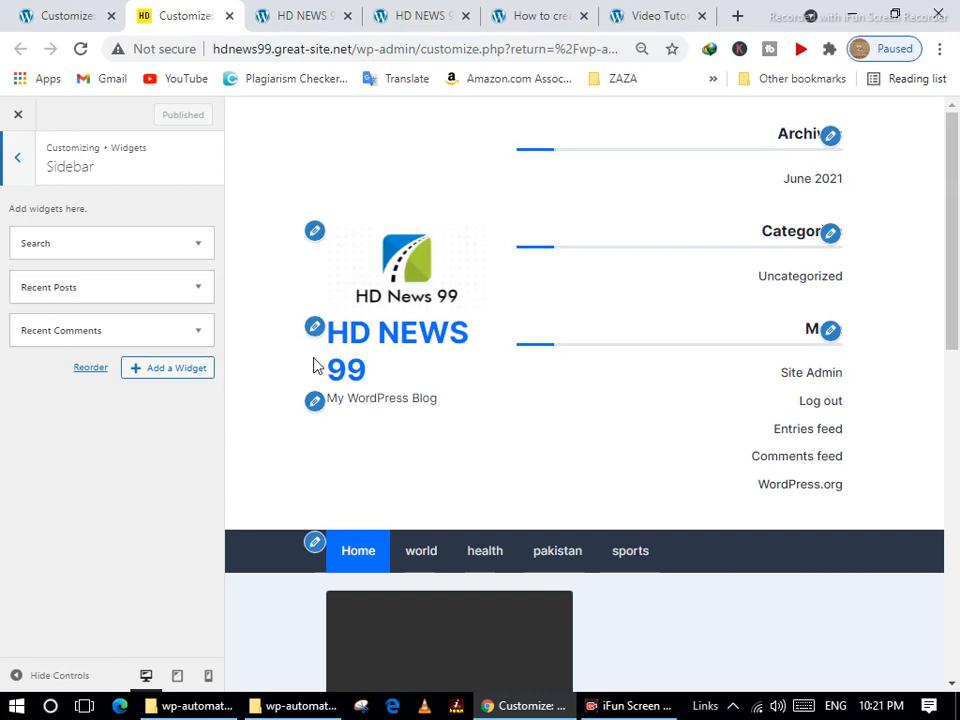
scroll(358, 389, "down", 1)
scroll(358, 385, "down", 4)
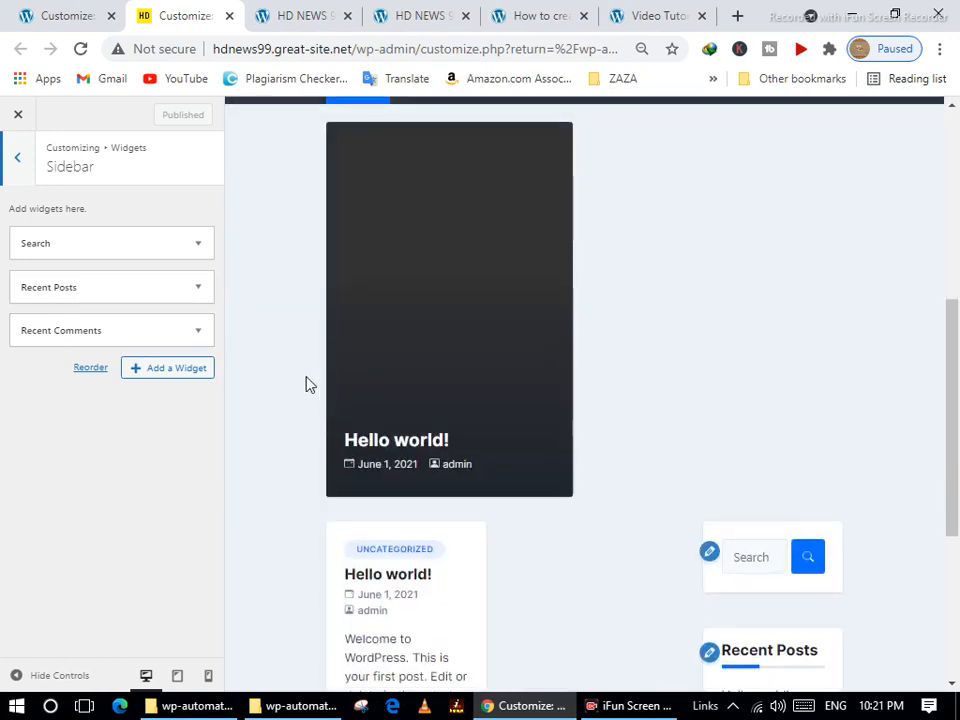
scroll(310, 390, "down", 3)
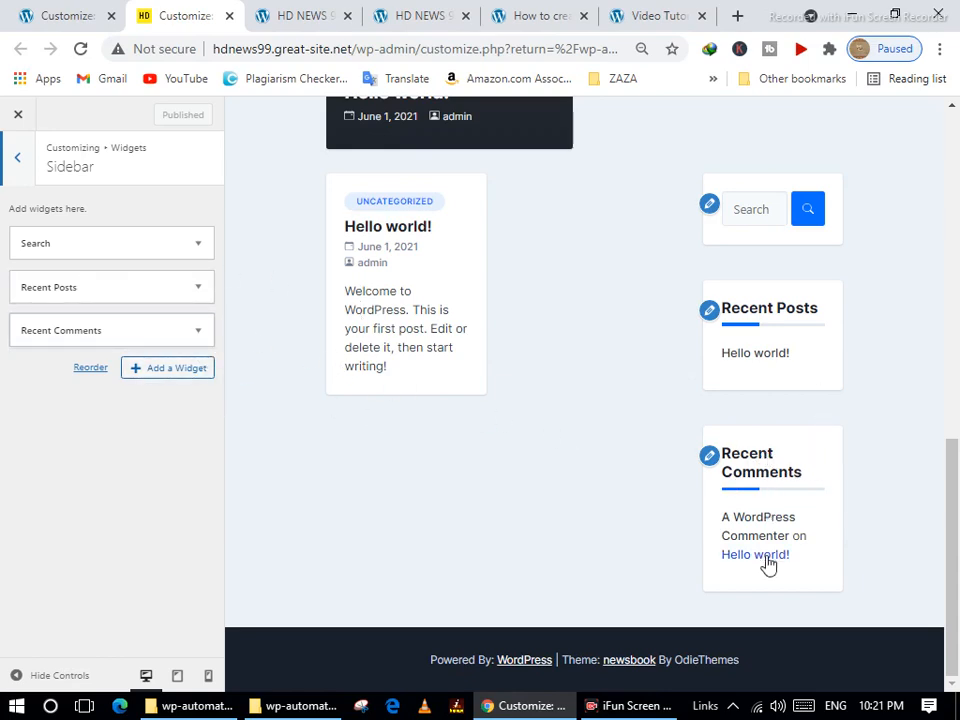
left_click(152, 378)
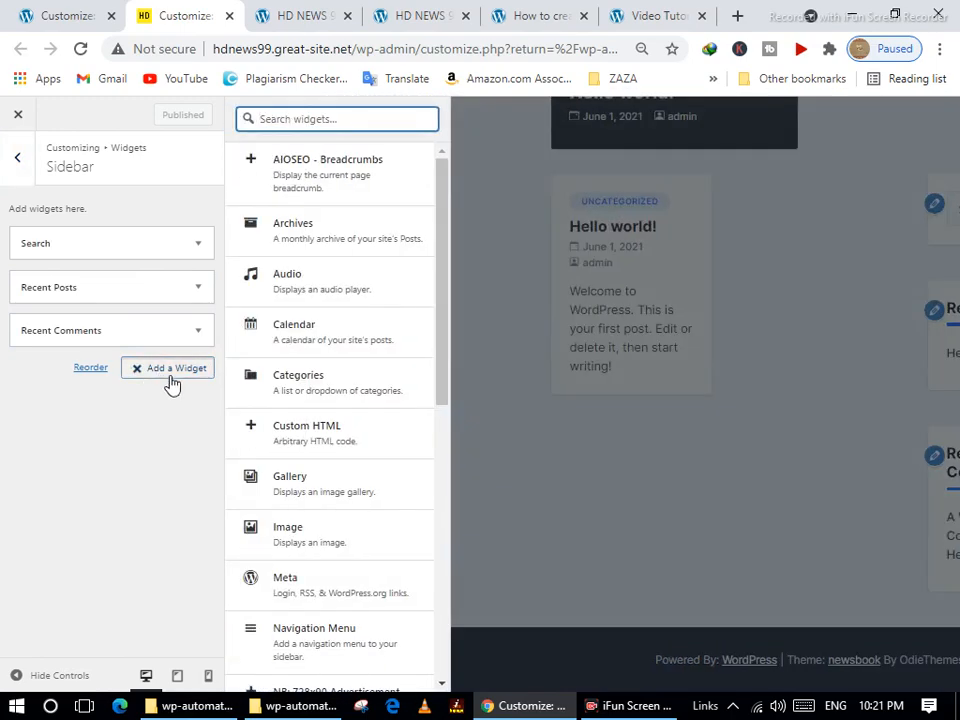
left_click_drag(445, 335, 436, 431)
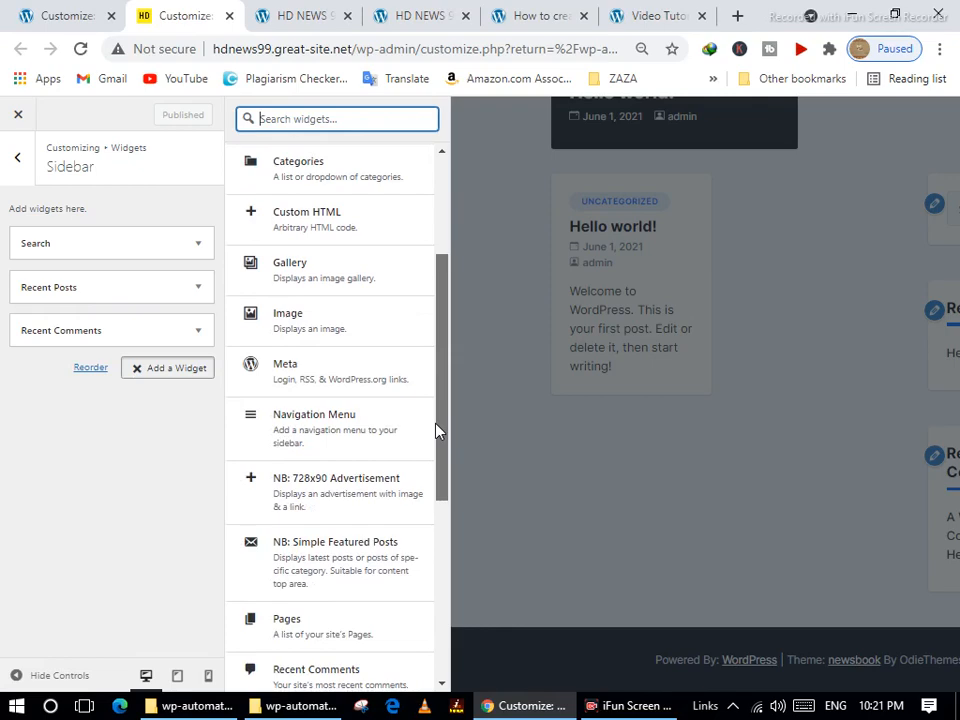
left_click_drag(436, 431, 443, 405)
left_click(320, 228)
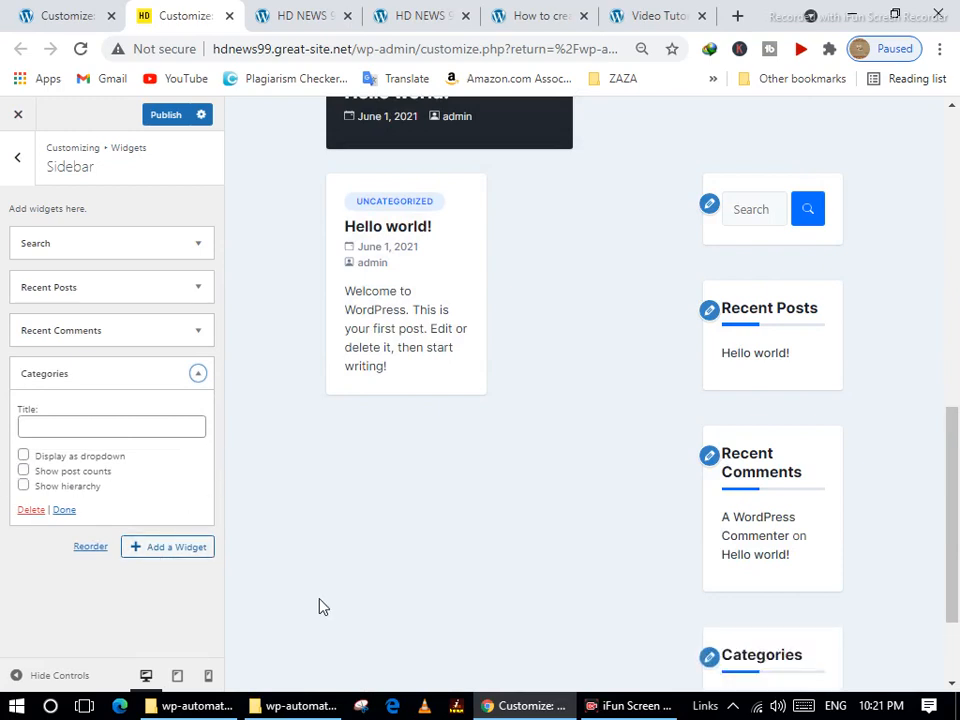
Delete the Categories widget from the Sidebar, leaving Search, Recent Posts and Recent Comments.
scroll(718, 544, "down", 3)
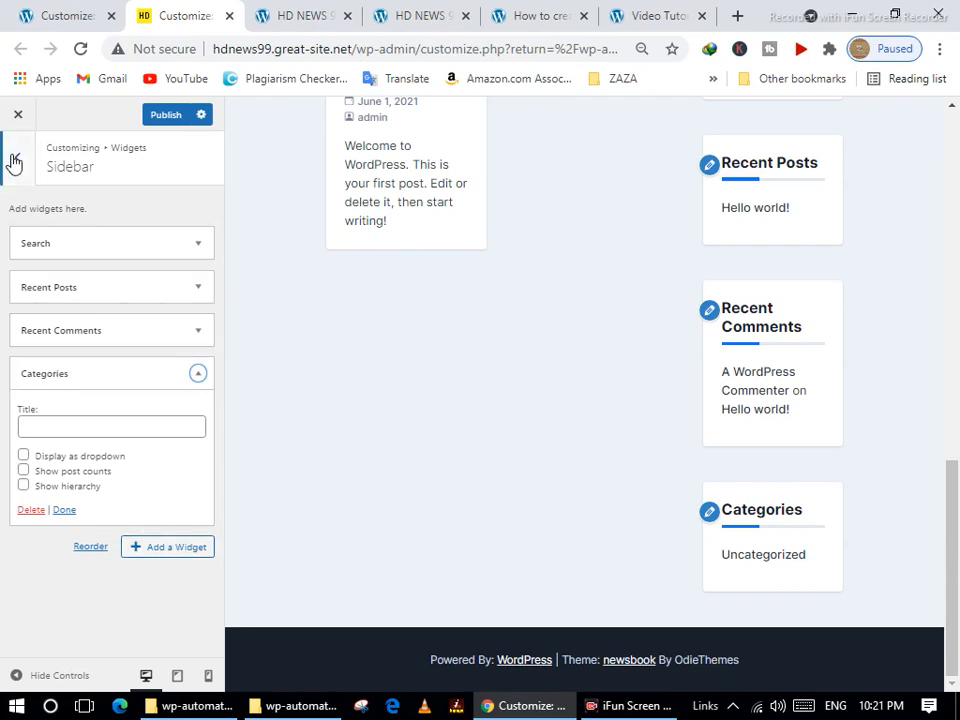
left_click(31, 512)
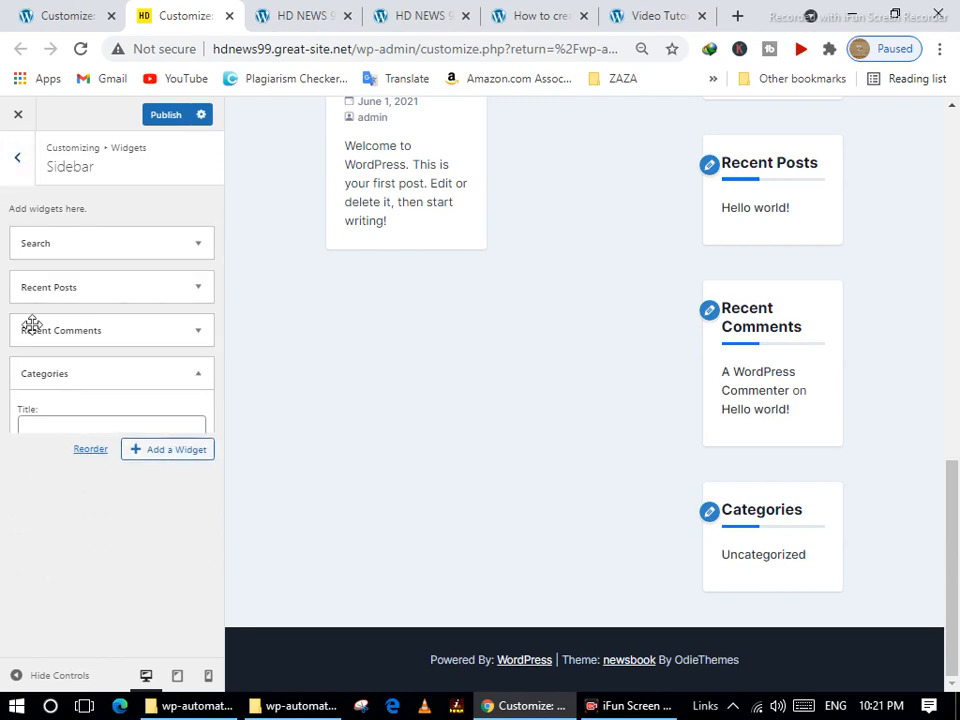
left_click(18, 162)
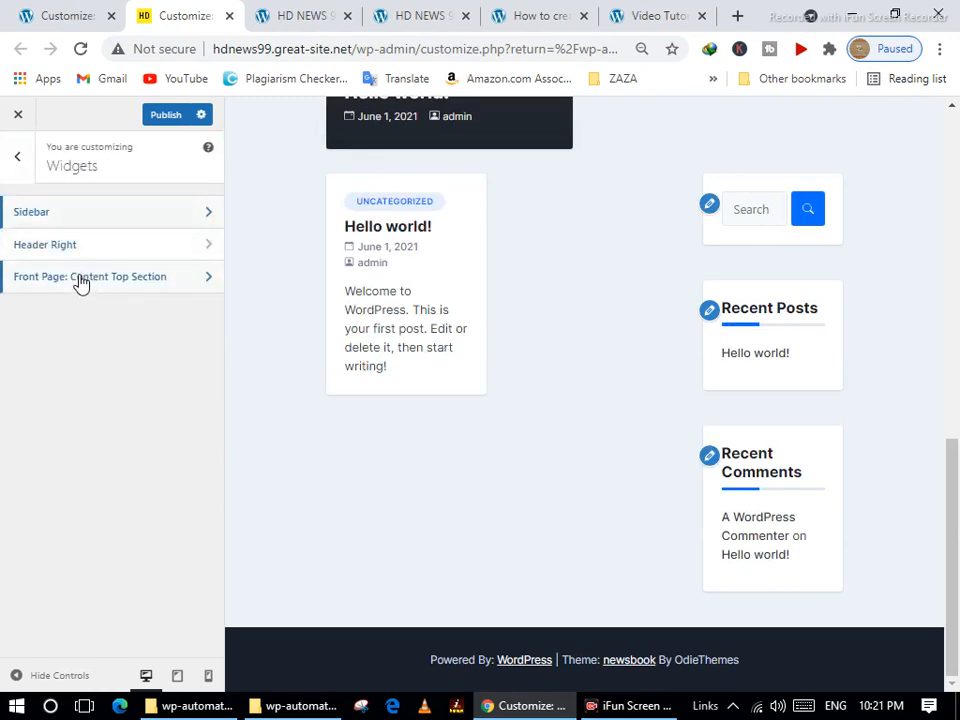
Remove the Archives, Categories and Meta widgets from the Header Right area.
left_click(100, 245)
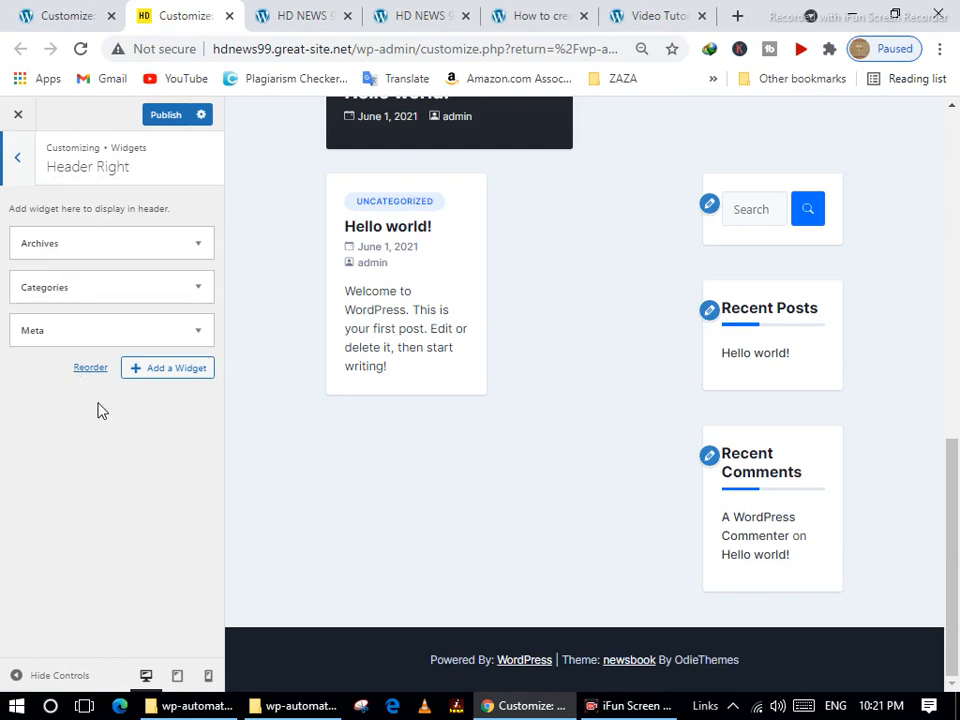
left_click(155, 244)
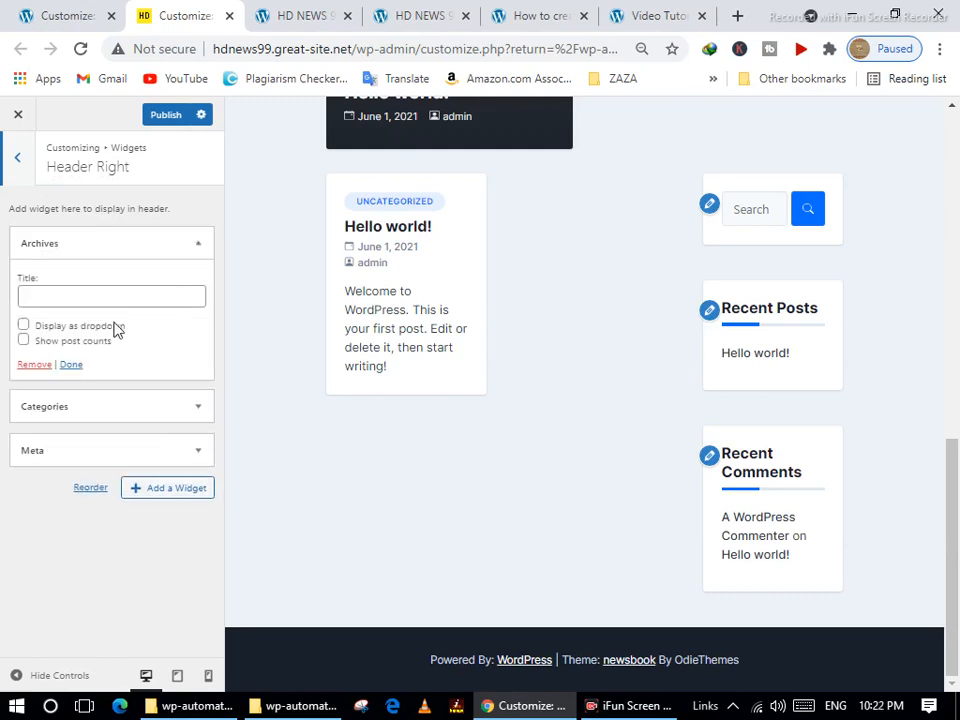
left_click(34, 365)
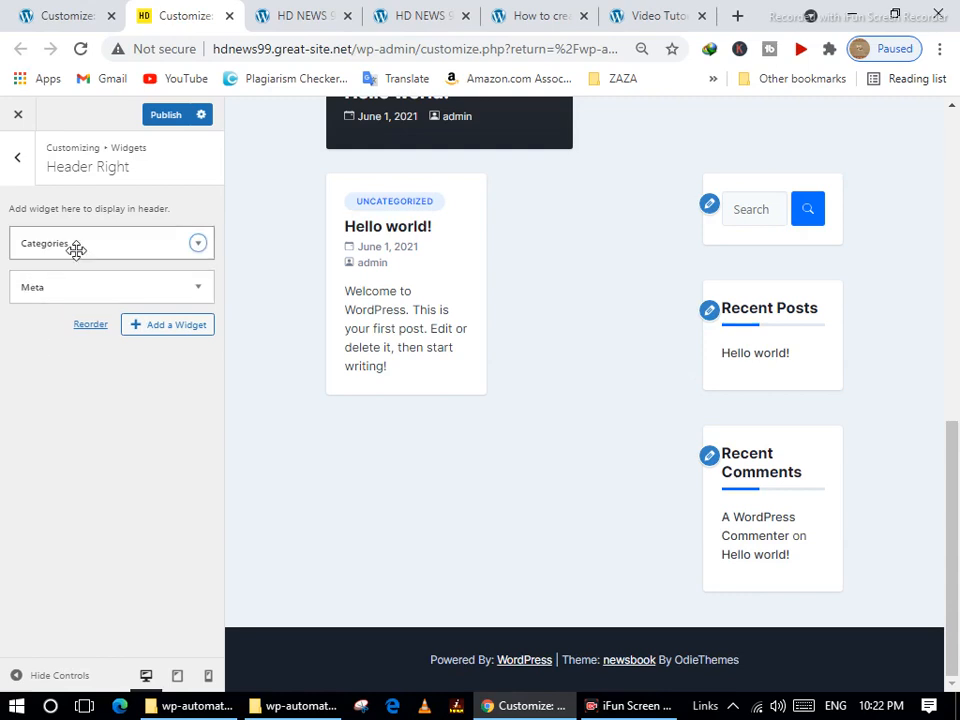
left_click(70, 252)
left_click(34, 381)
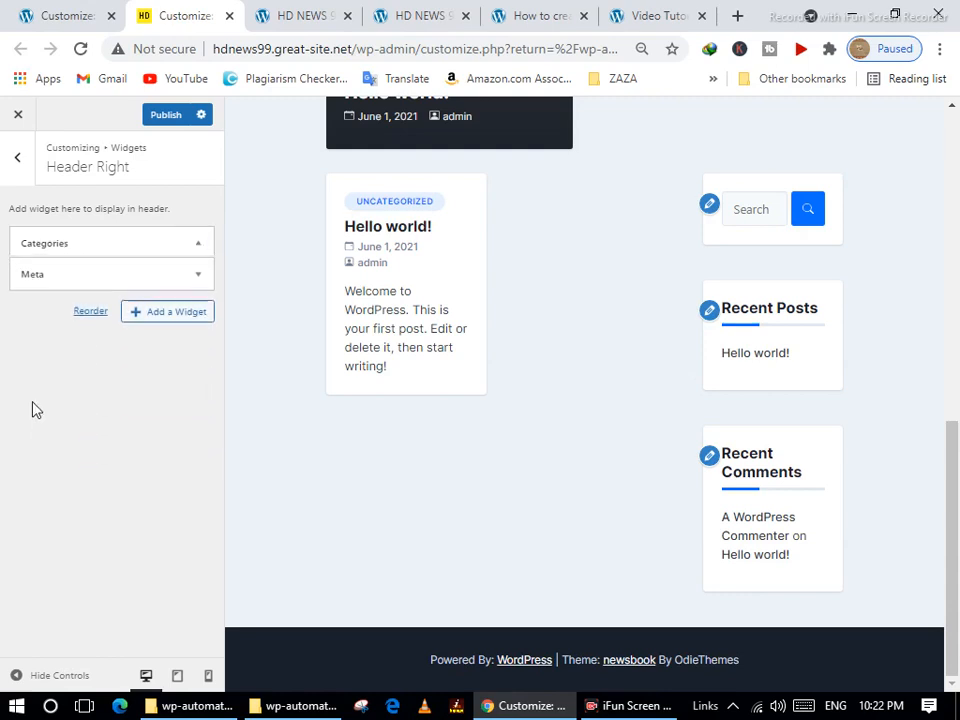
left_click(71, 252)
left_click(28, 326)
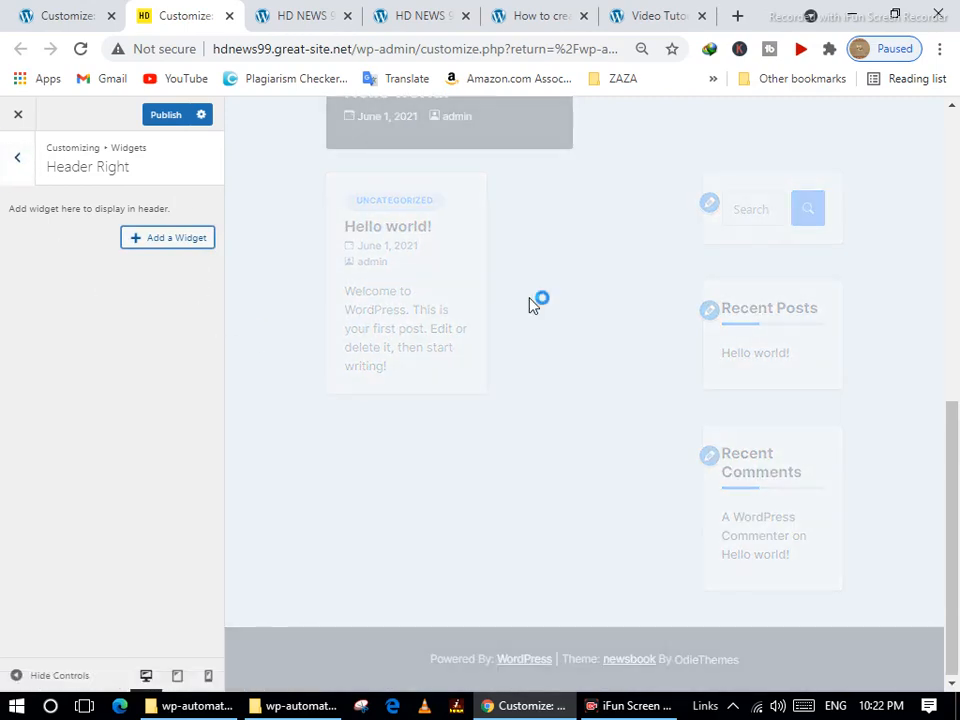
Publish the emptied Header Right area and return to the widget areas list.
scroll(618, 340, "up", 5)
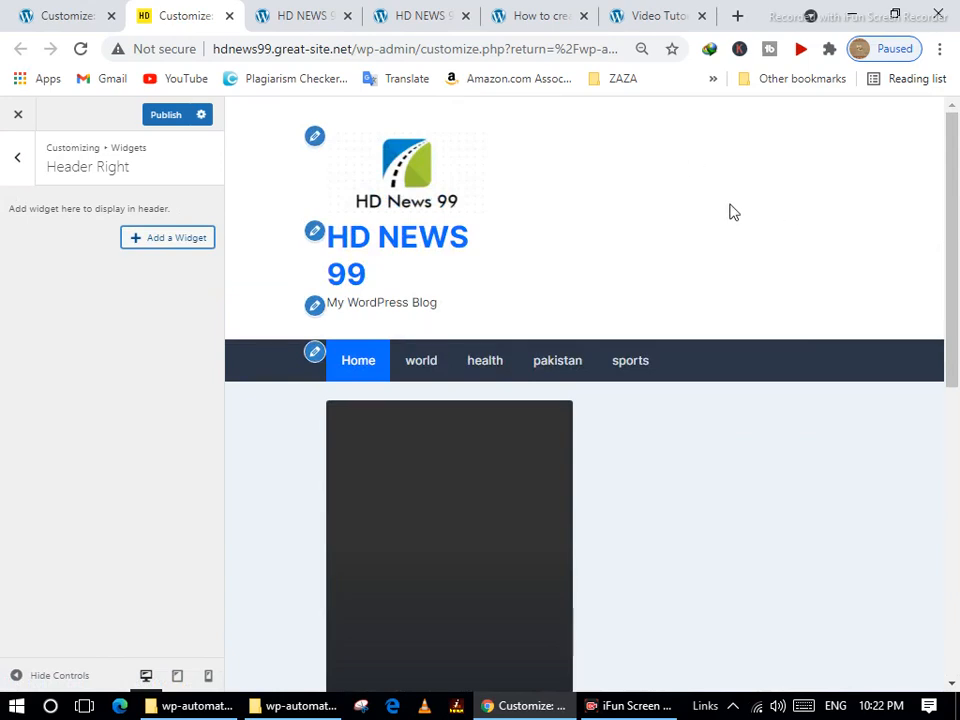
left_click(161, 116)
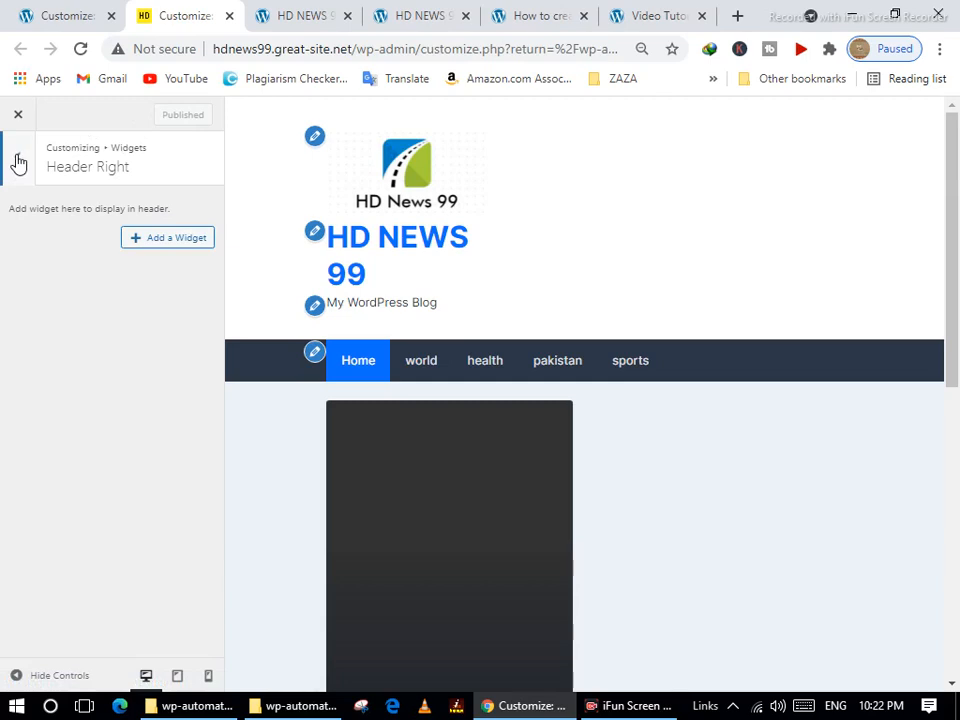
left_click(18, 162)
Add a Recent Posts widget to the Front Page: Content Top Section.
left_click(73, 280)
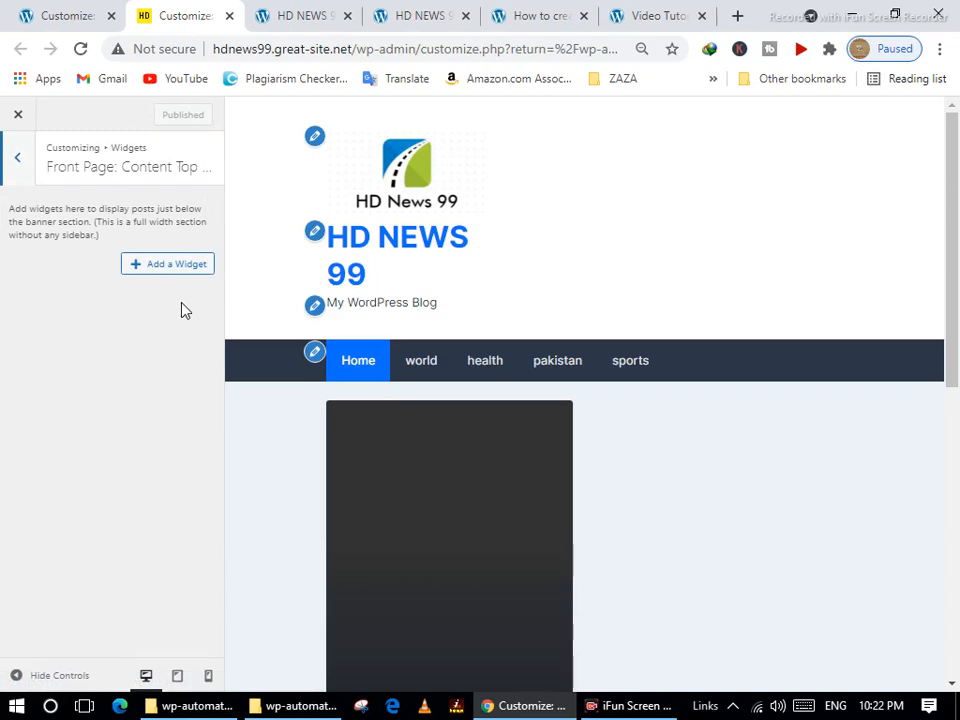
left_click(172, 263)
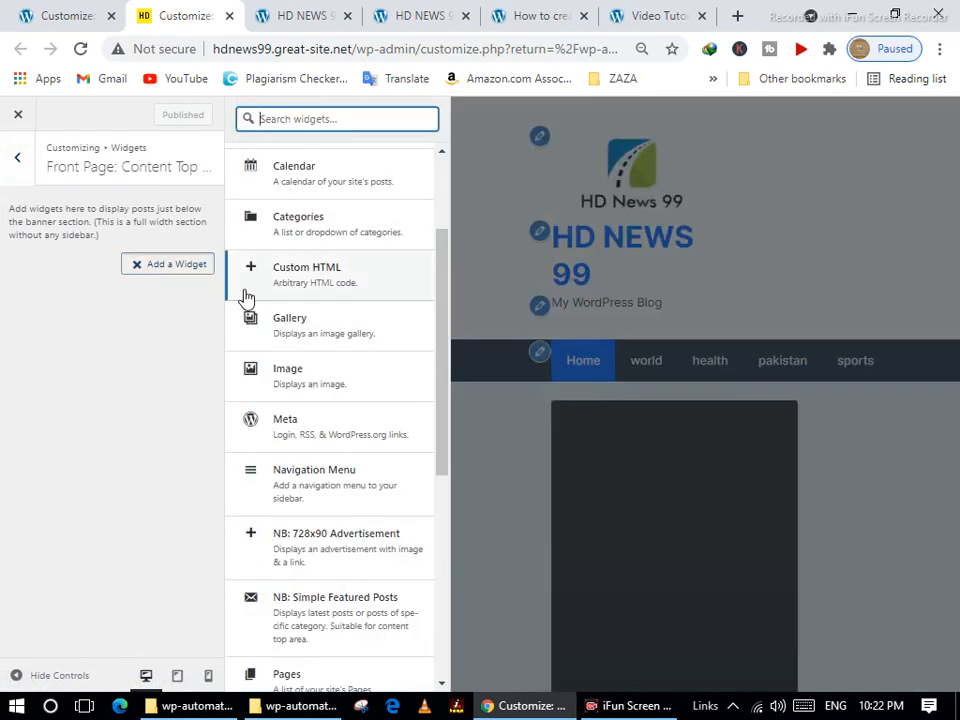
scroll(355, 367, "down", 3)
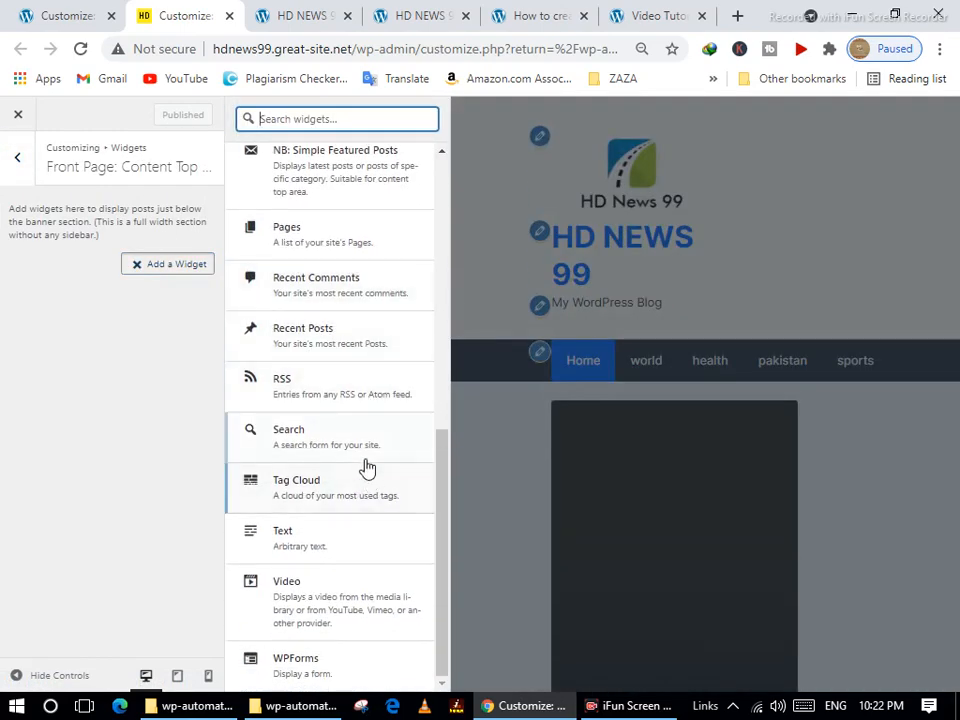
scroll(812, 566, "down", 5)
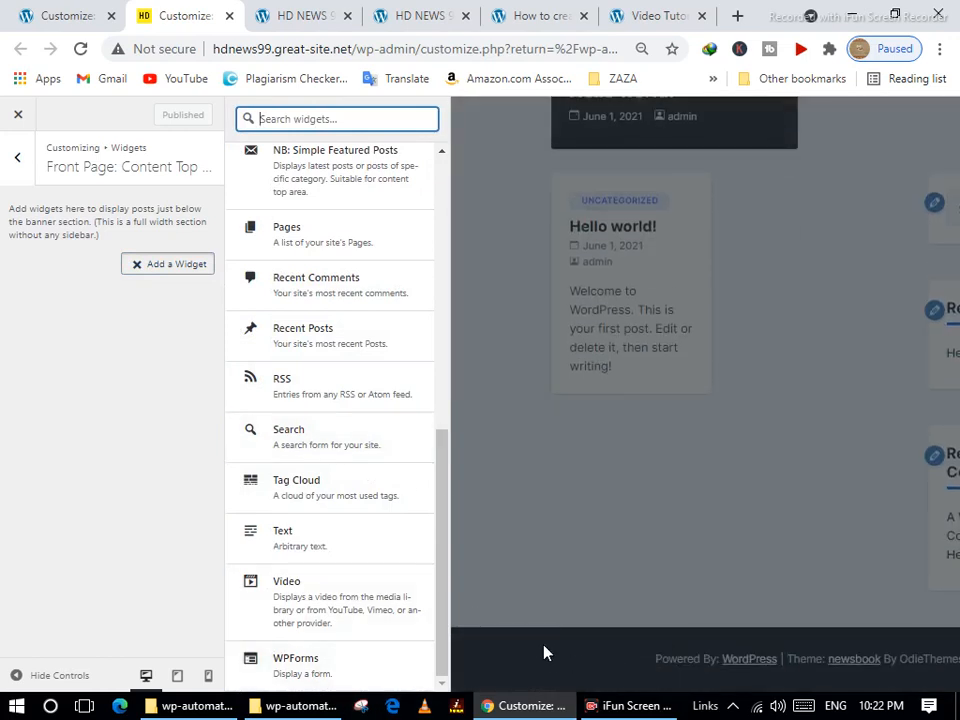
left_click(311, 338)
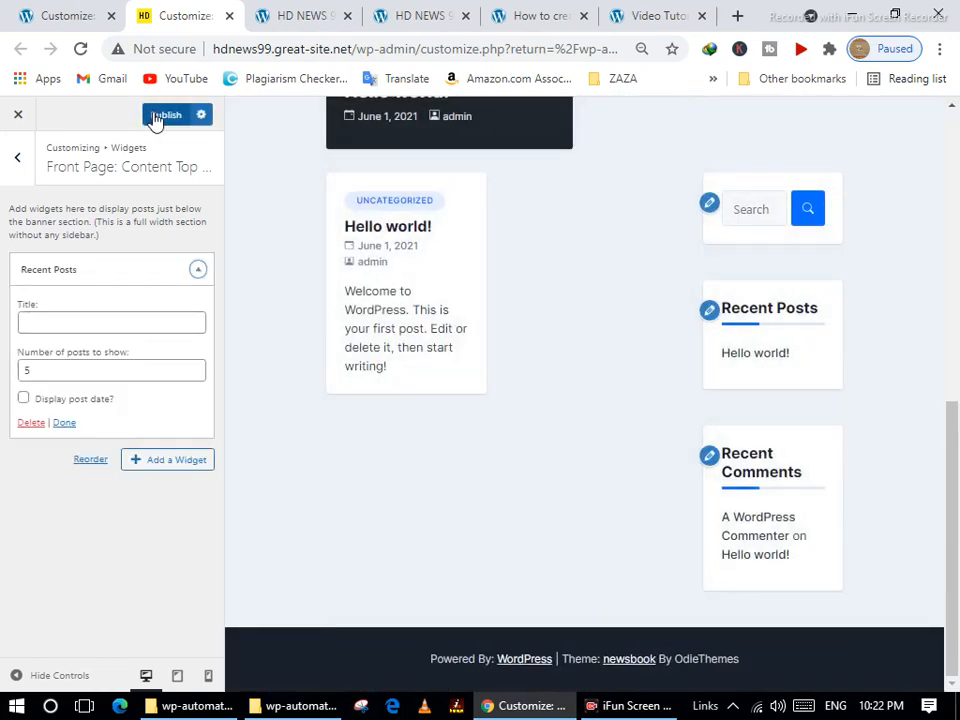
Publish the Recent Posts widget and return to the main Customizer sections.
left_click(158, 116)
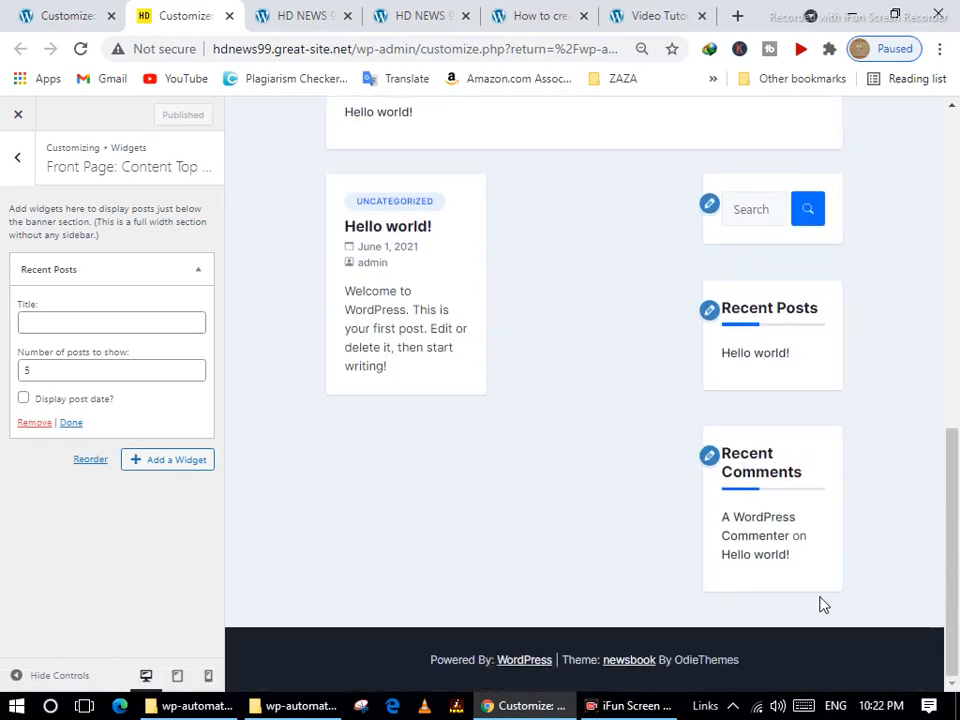
scroll(313, 446, "up", 8)
scroll(313, 446, "down", 3)
scroll(310, 446, "down", 3)
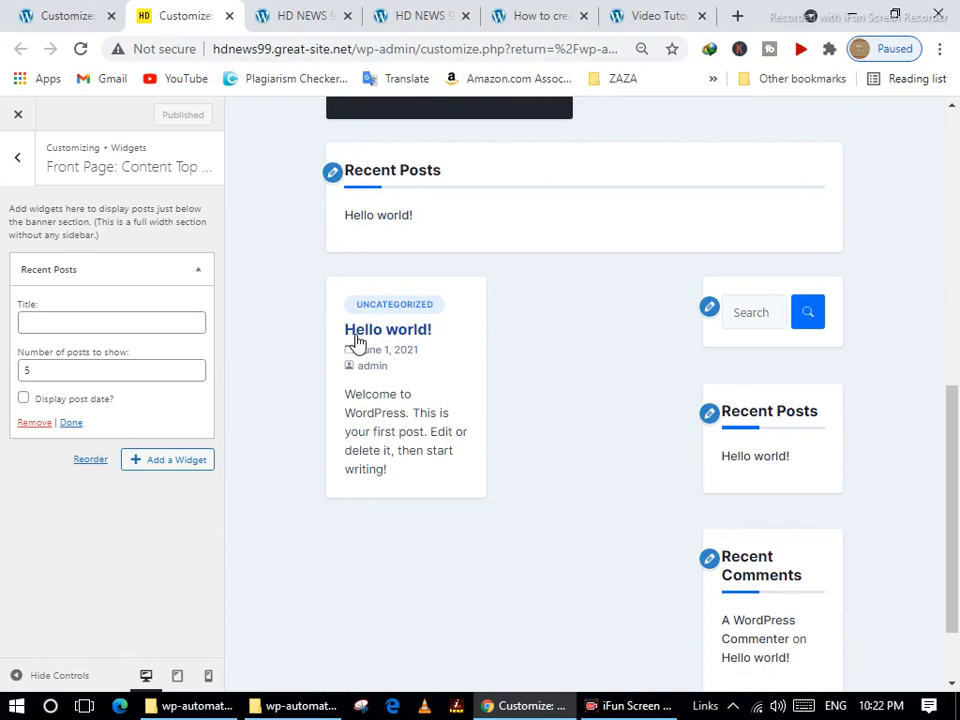
key("Escape")
key("Escape")
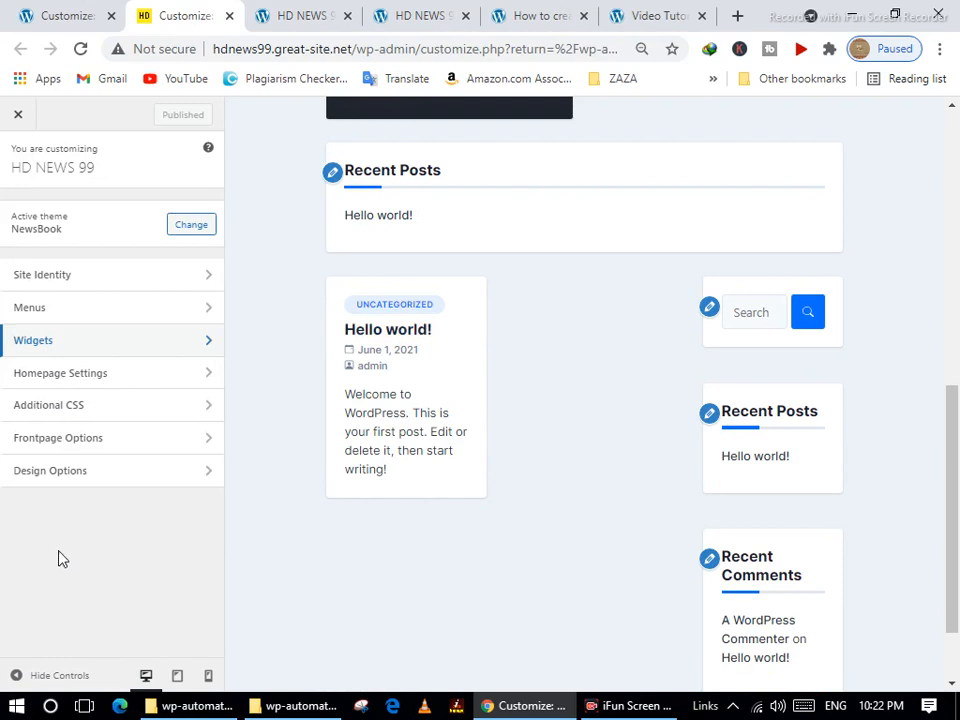
Set Homepage Settings to 'A static page' with the homepage left at '— Select —'.
left_click(96, 375)
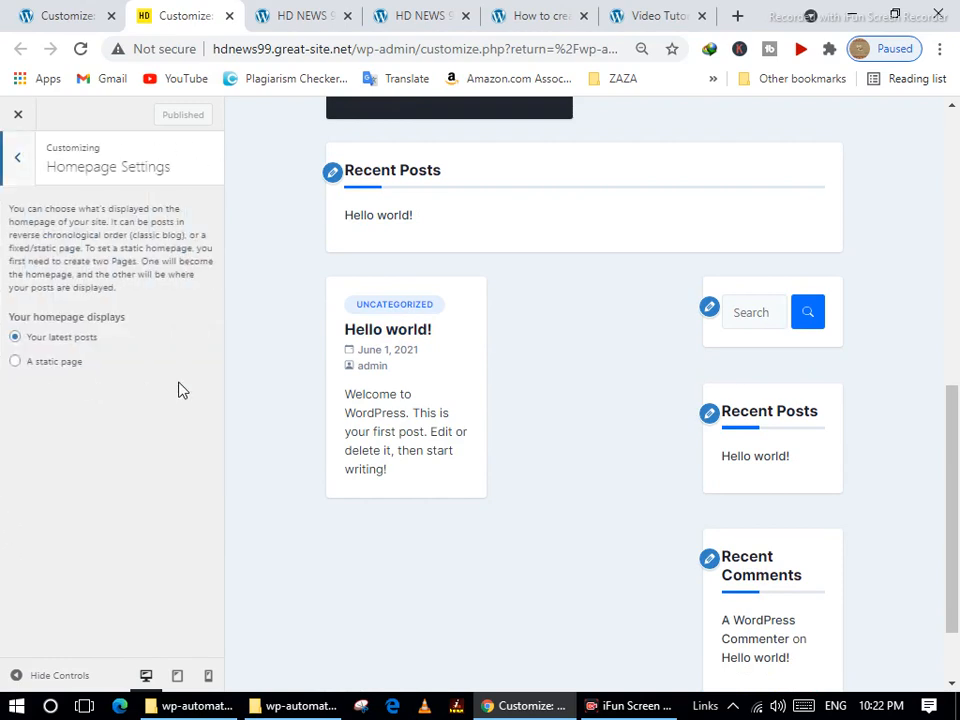
left_click(67, 365)
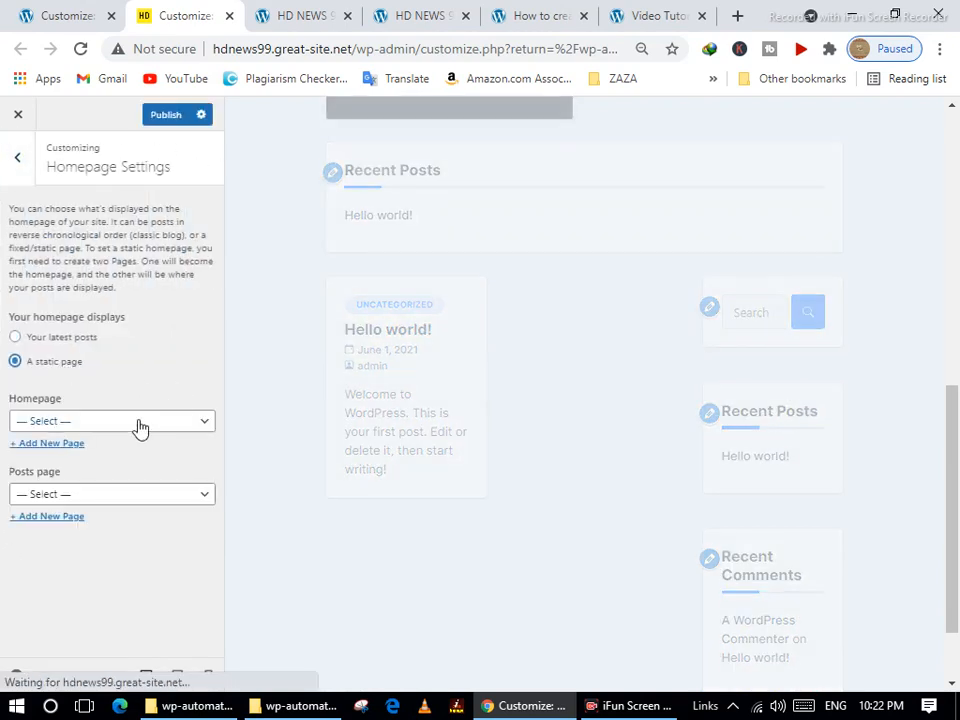
left_click(135, 421)
left_click(88, 488)
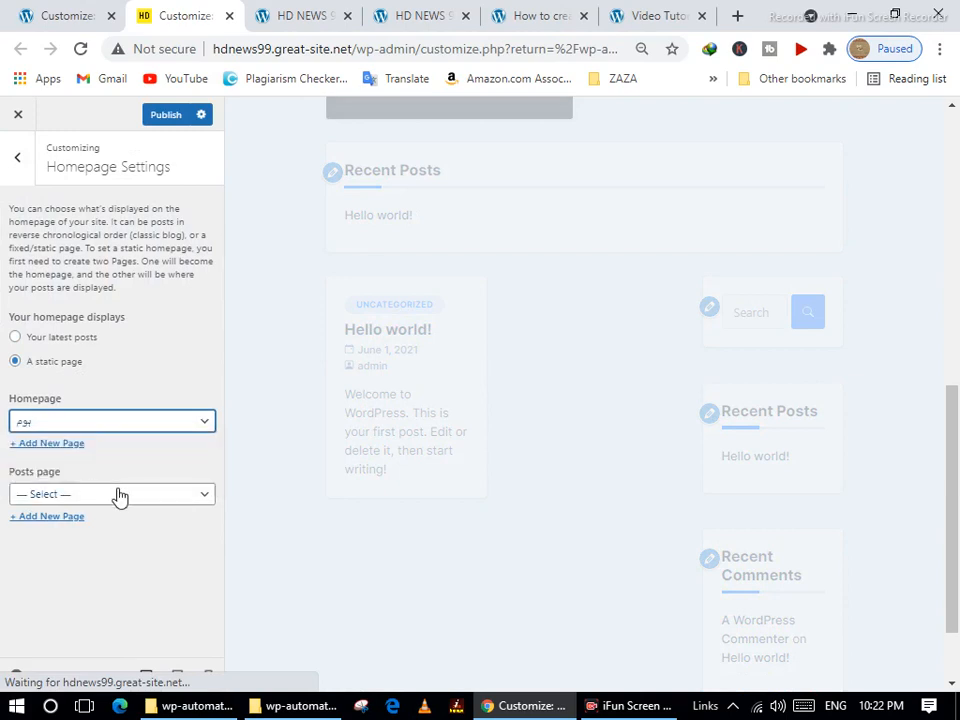
left_click(118, 494)
left_click(118, 494)
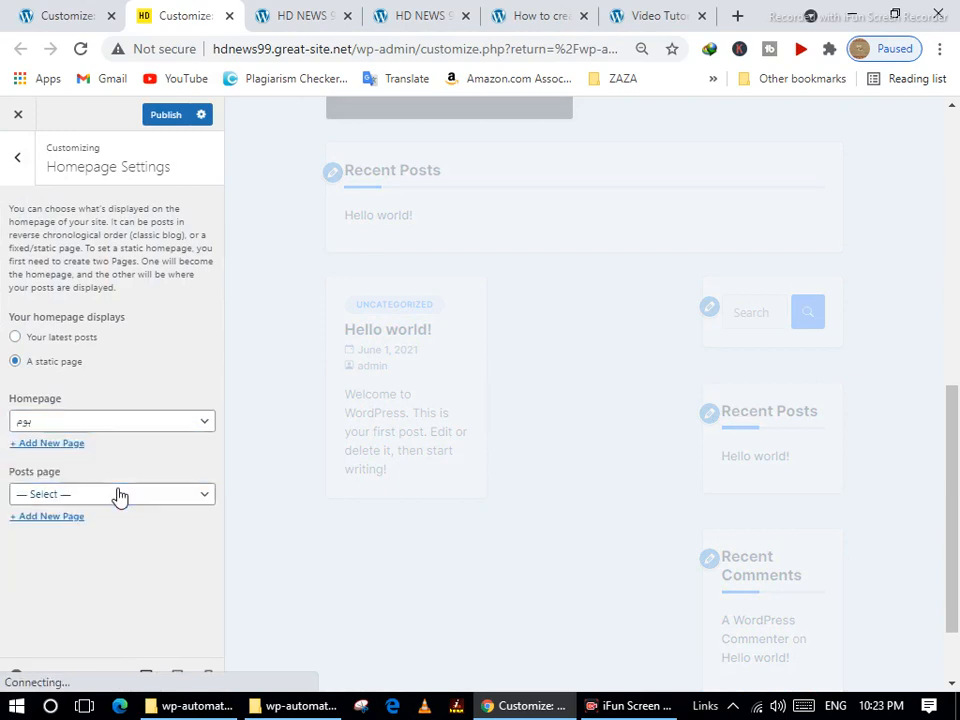
left_click(60, 421)
left_click(66, 438)
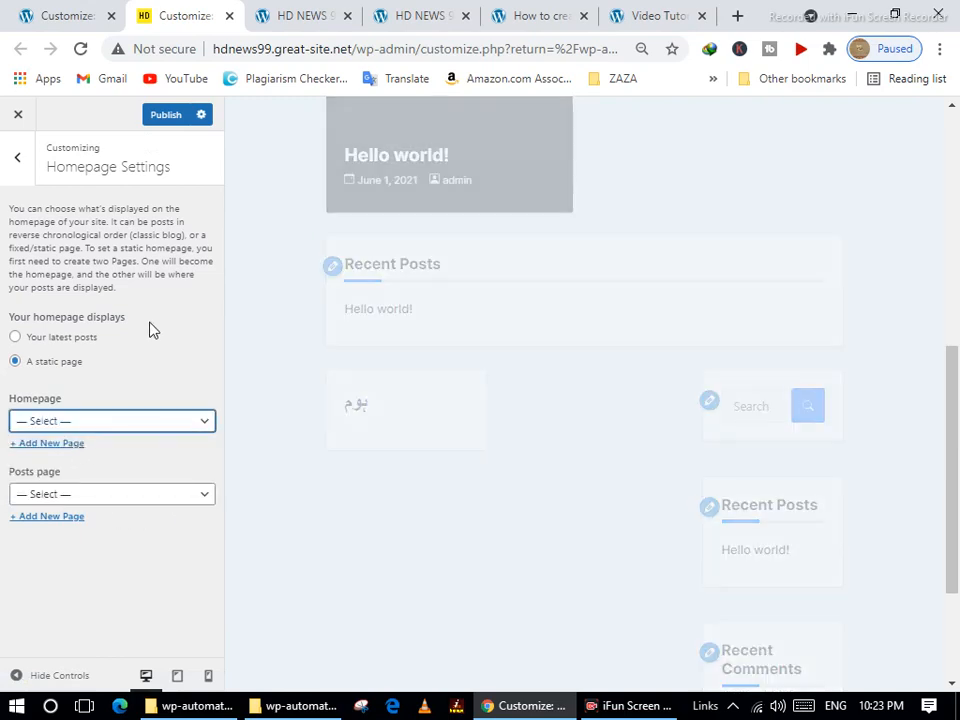
left_click(18, 161)
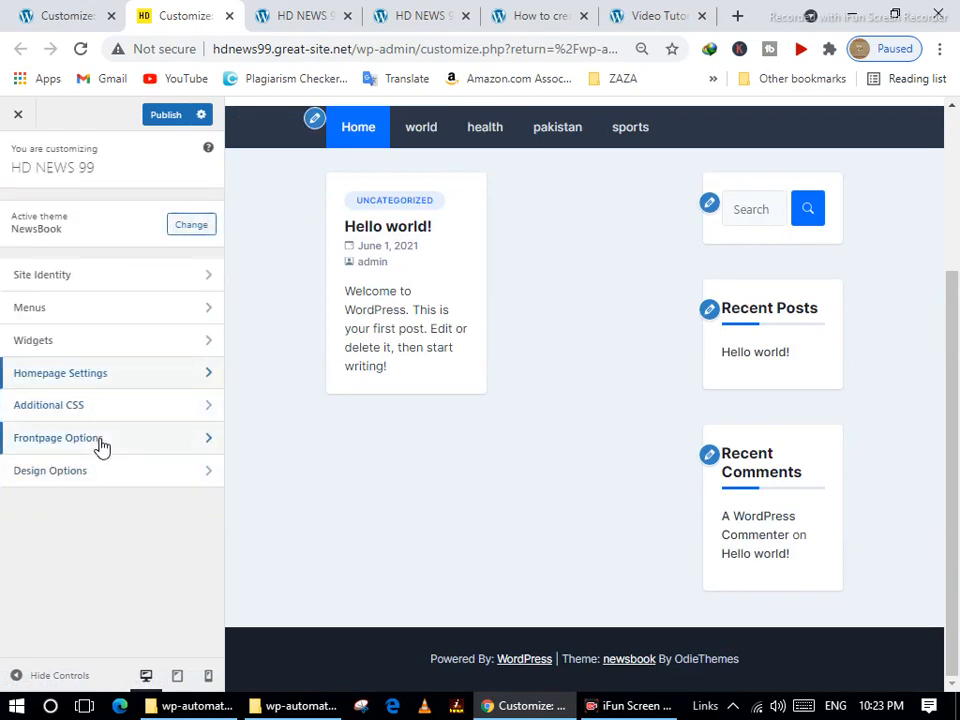
Look through Frontpage Options > General Options and return to the main sections.
left_click(101, 440)
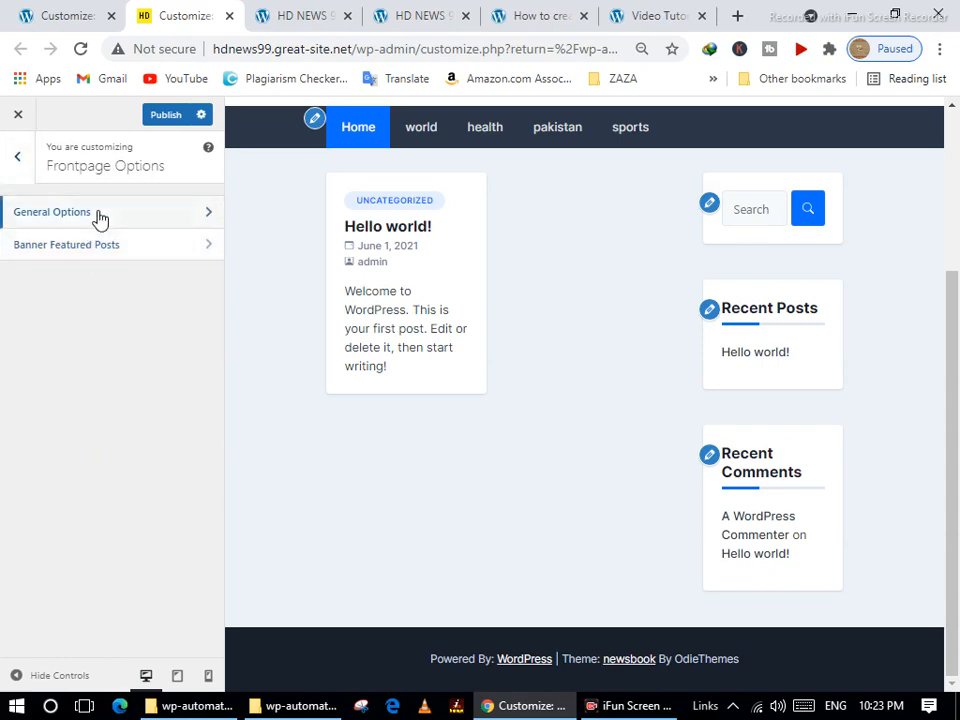
left_click(96, 214)
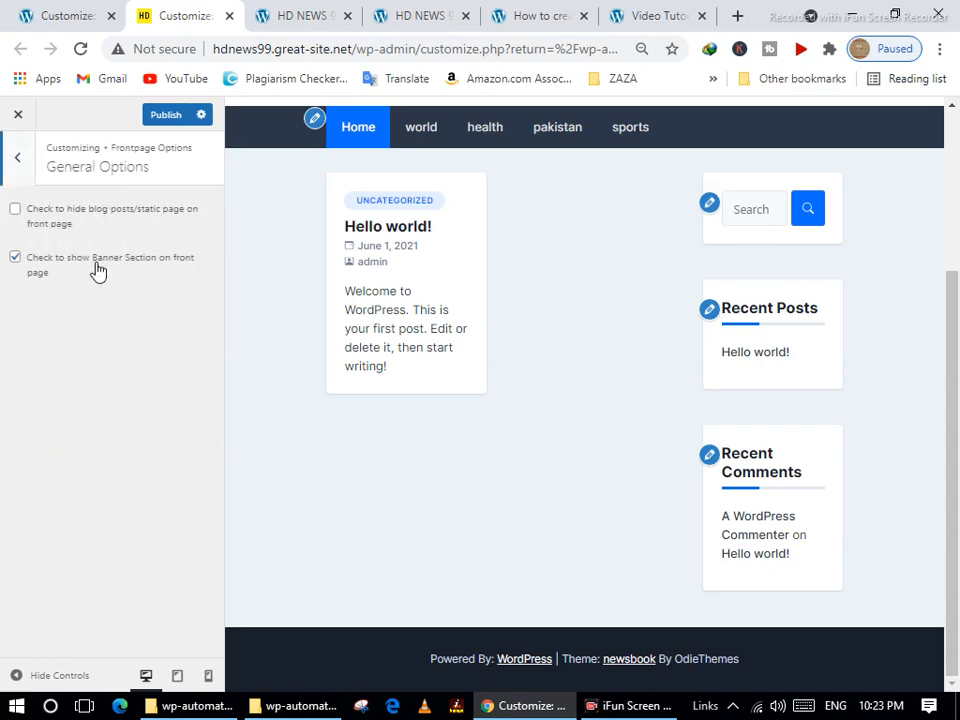
left_click(15, 165)
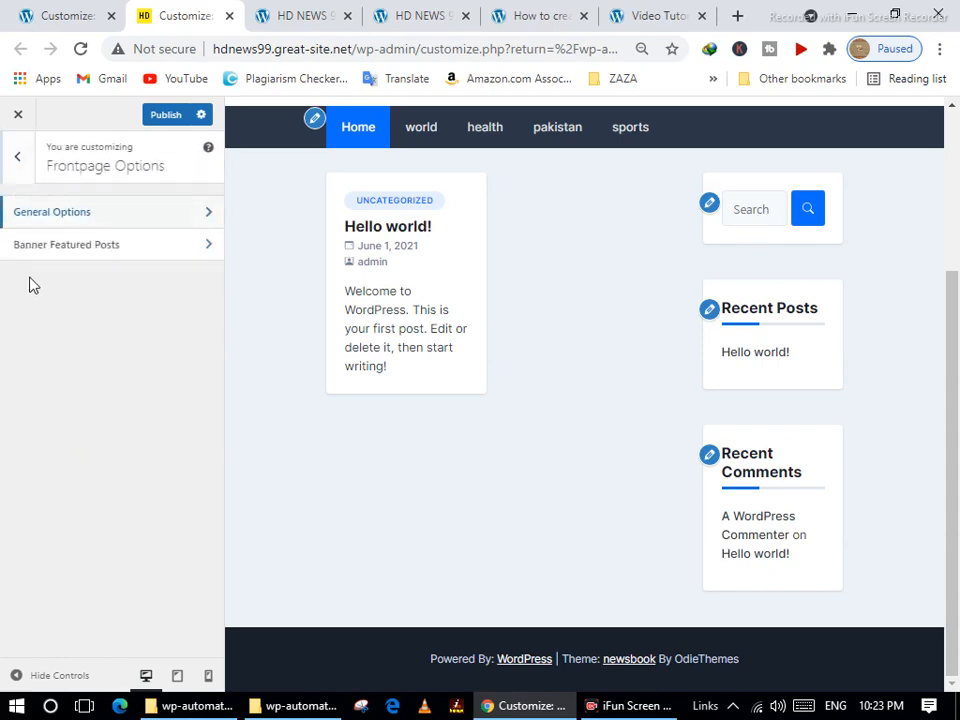
left_click(12, 168)
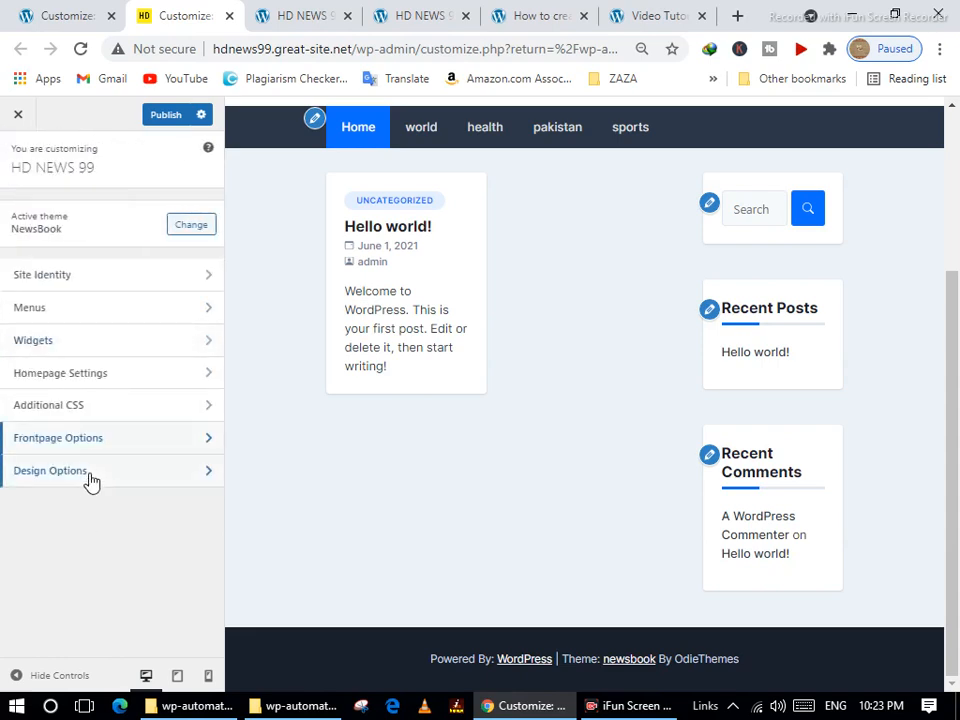
Check Design Options > Site Layout, then open Background Image's Select image media dialog.
left_click(88, 472)
left_click(104, 221)
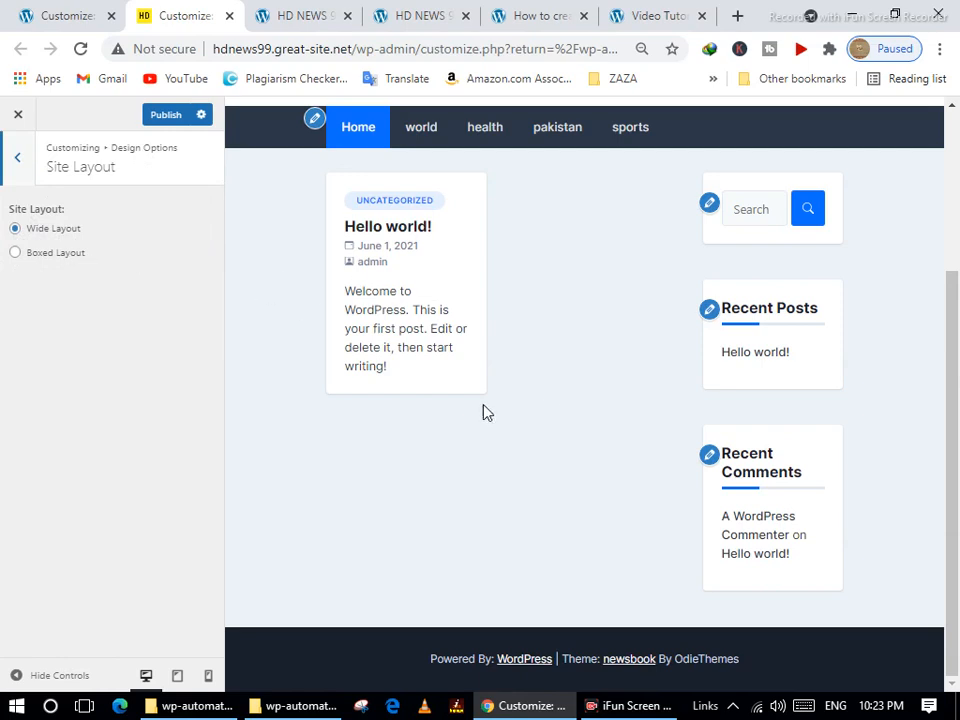
left_click(26, 170)
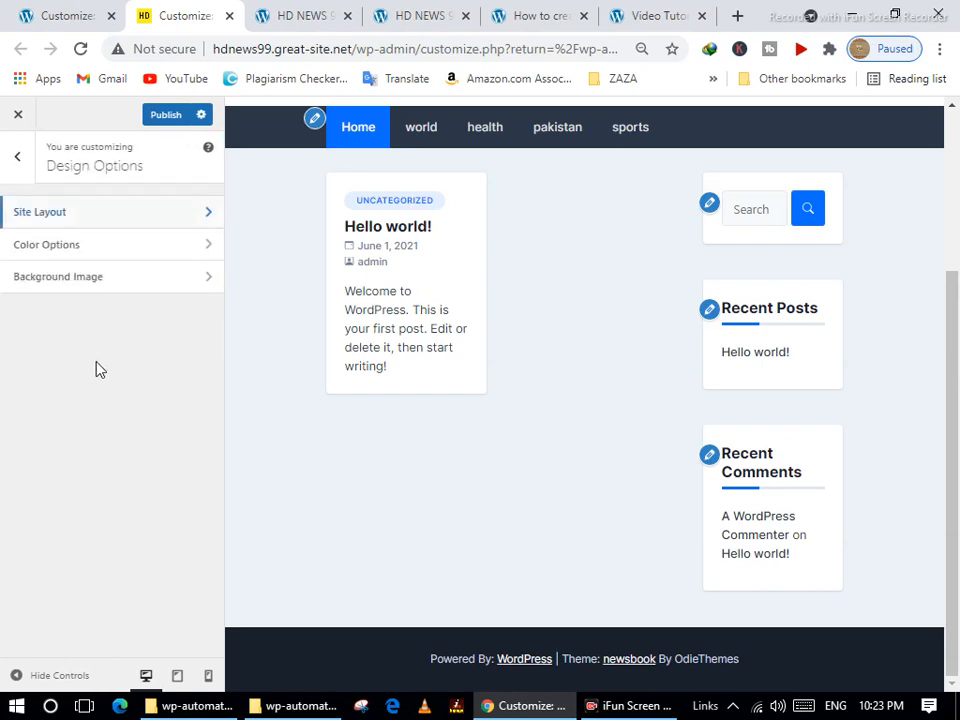
left_click(64, 279)
left_click(112, 234)
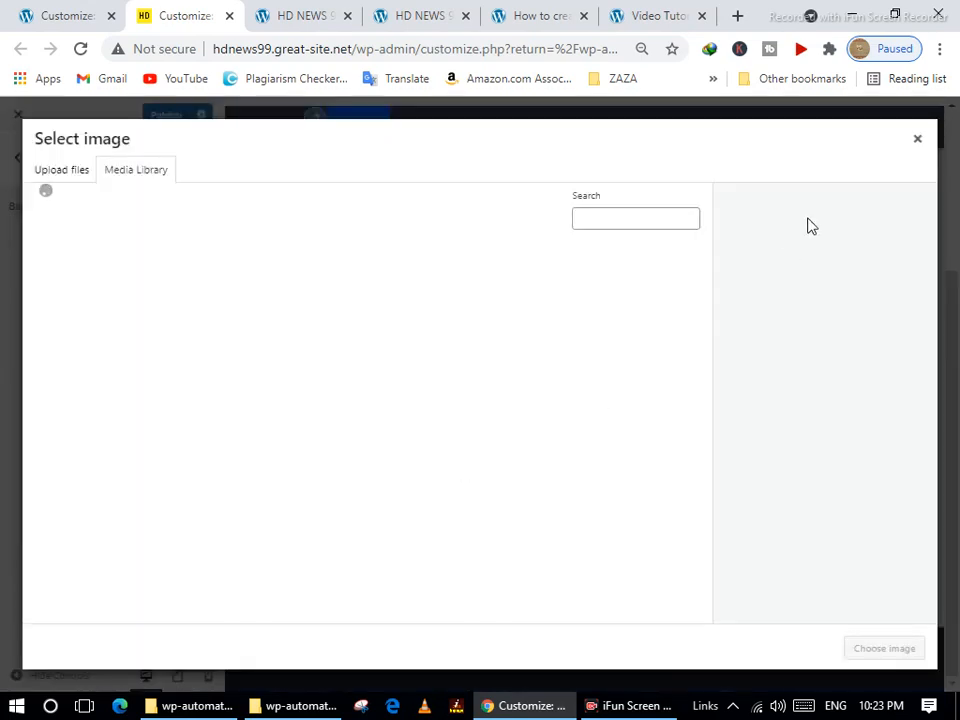
Set the HD News 99 logo as the background image, then remove it again.
left_click(155, 297)
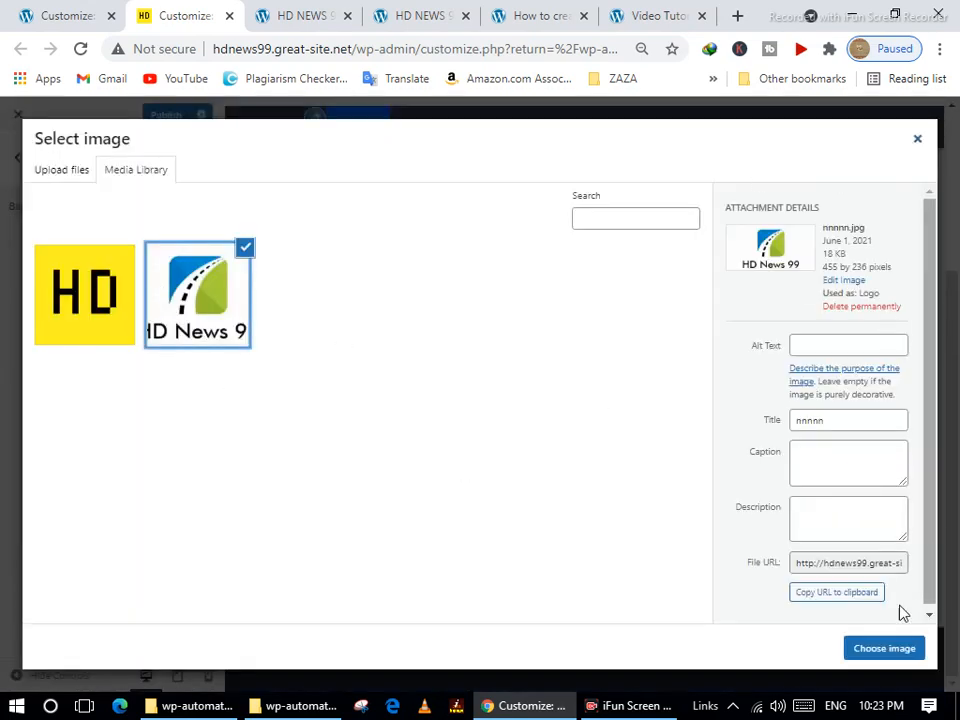
left_click(872, 649)
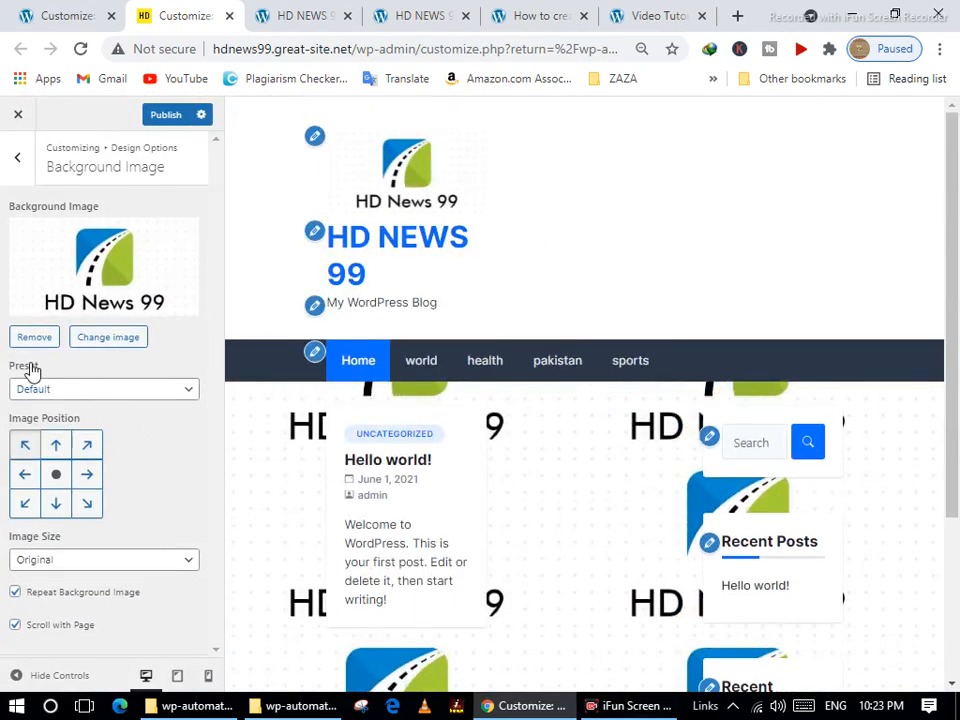
left_click(36, 340)
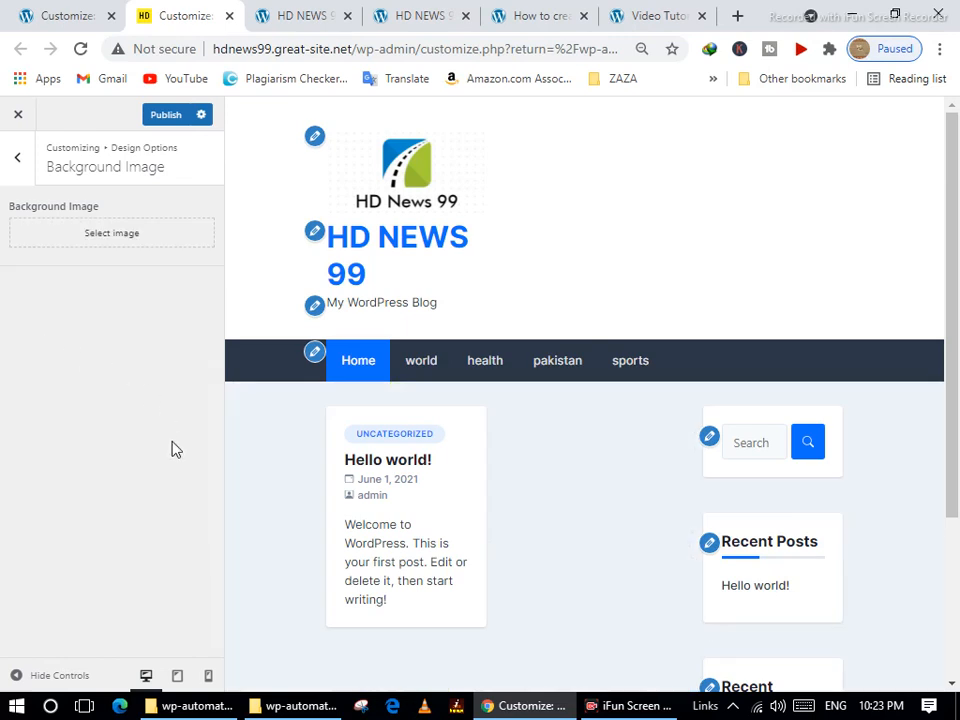
left_click(19, 159)
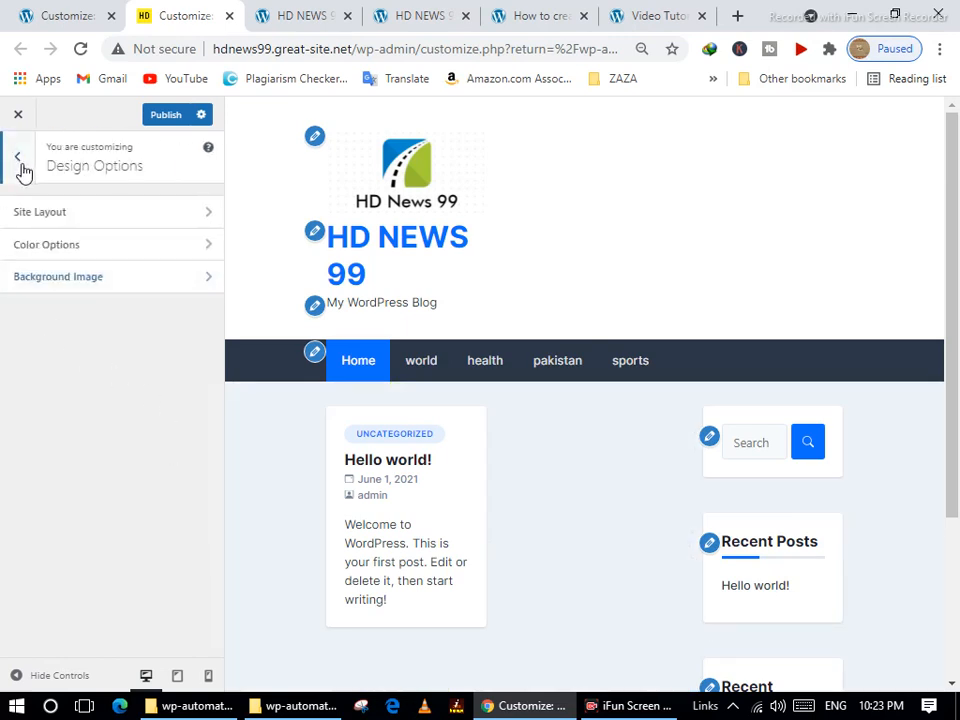
left_click(22, 166)
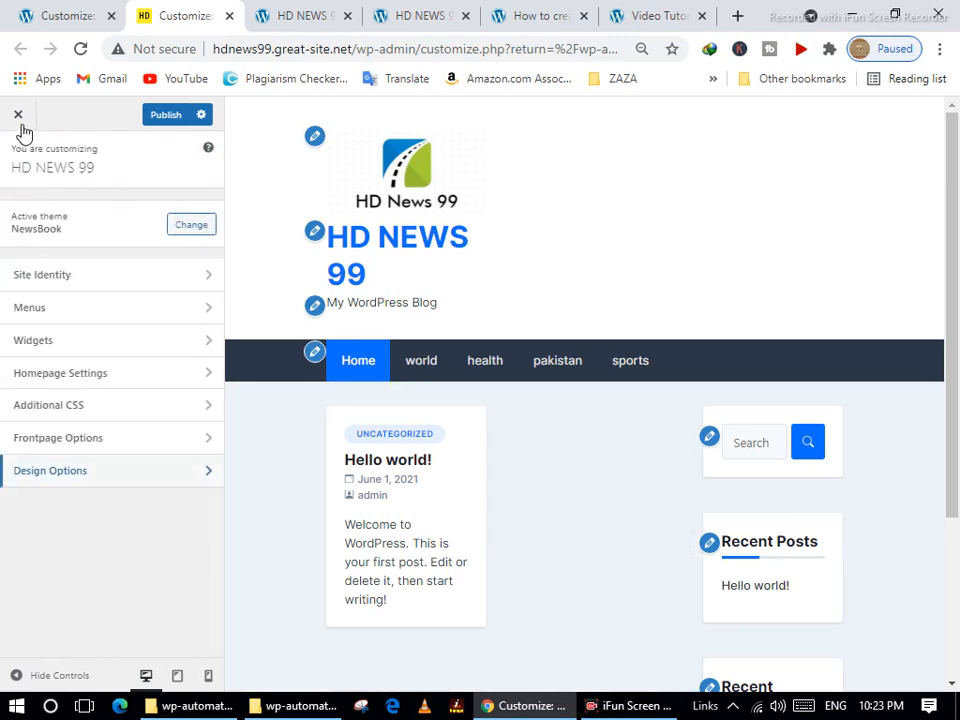
Publish the customizer changes, stay on the page while saving, and close the customizer.
left_click(167, 118)
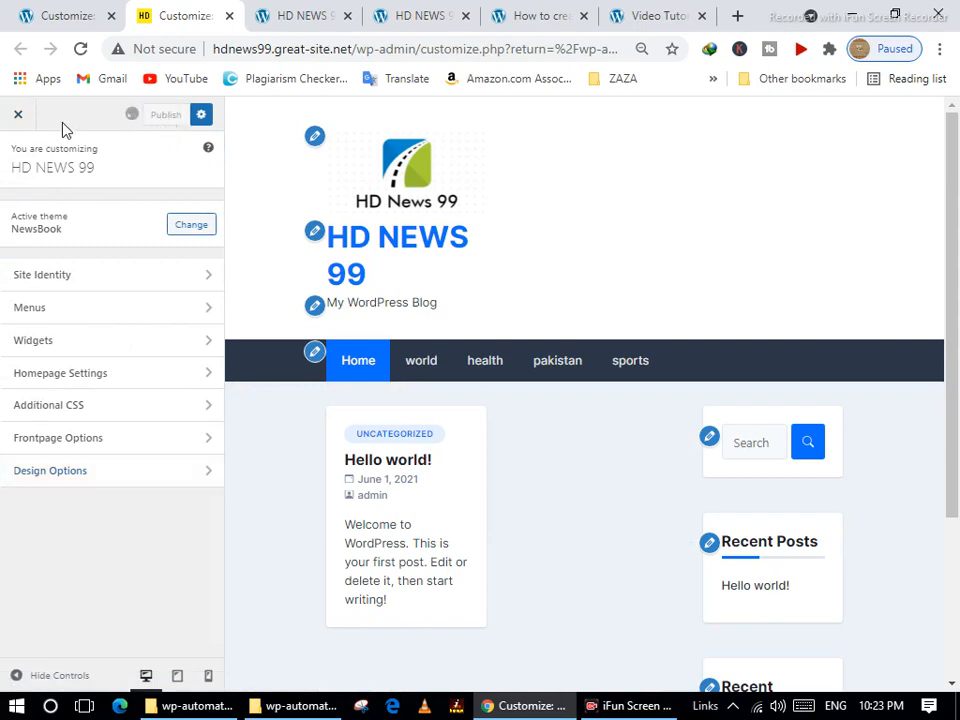
left_click(20, 117)
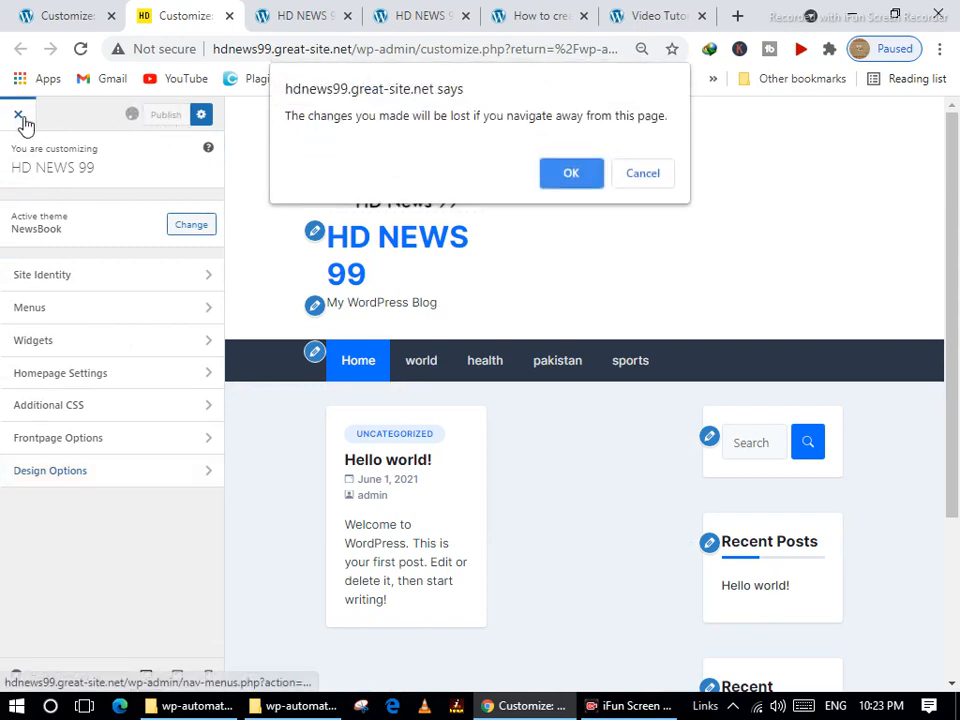
left_click(643, 173)
scroll(437, 430, "down", 3)
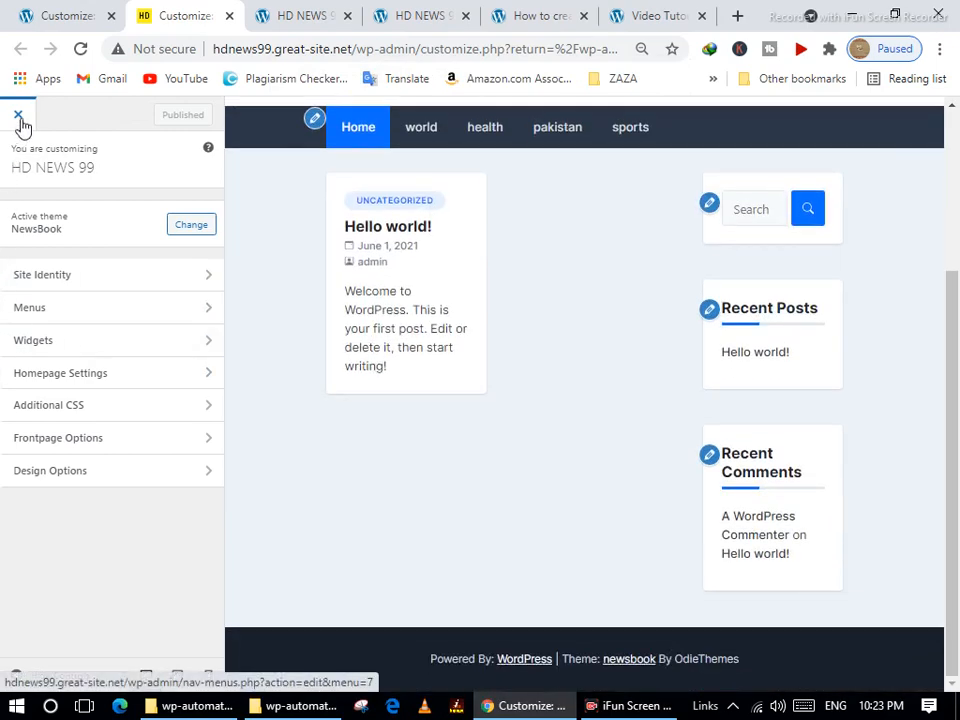
left_click(19, 119)
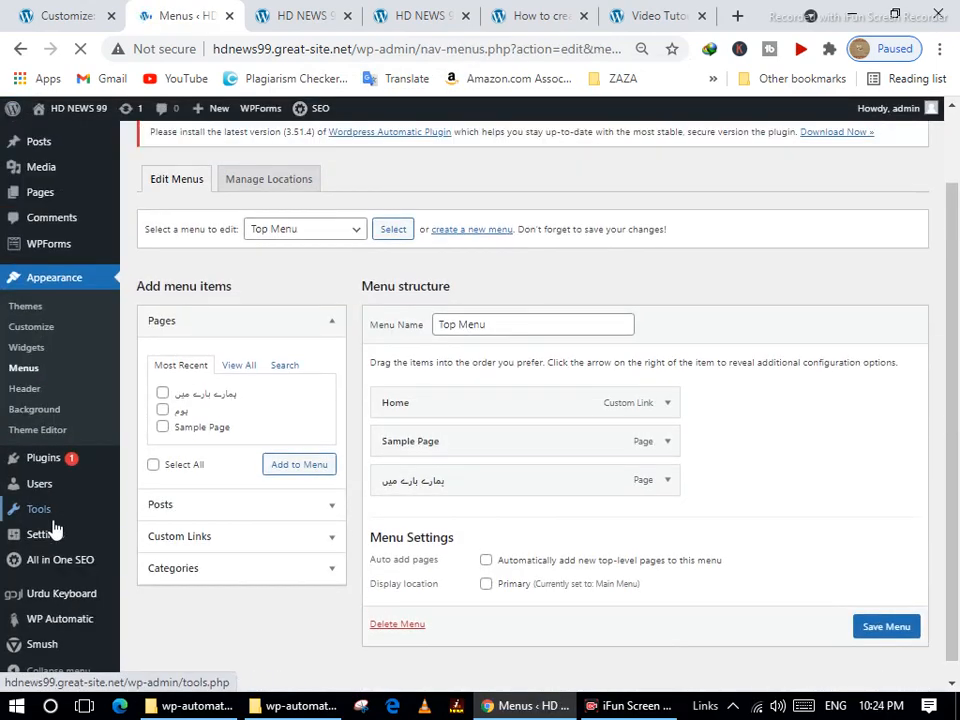
mouse_move(64, 617)
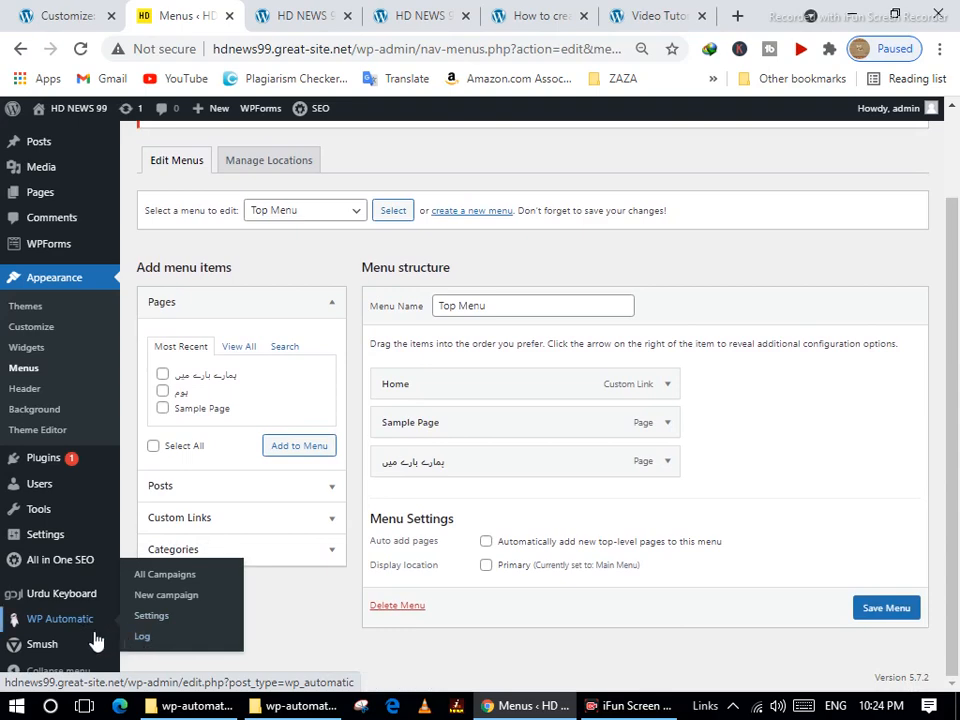
scroll(18, 468, "up", 2)
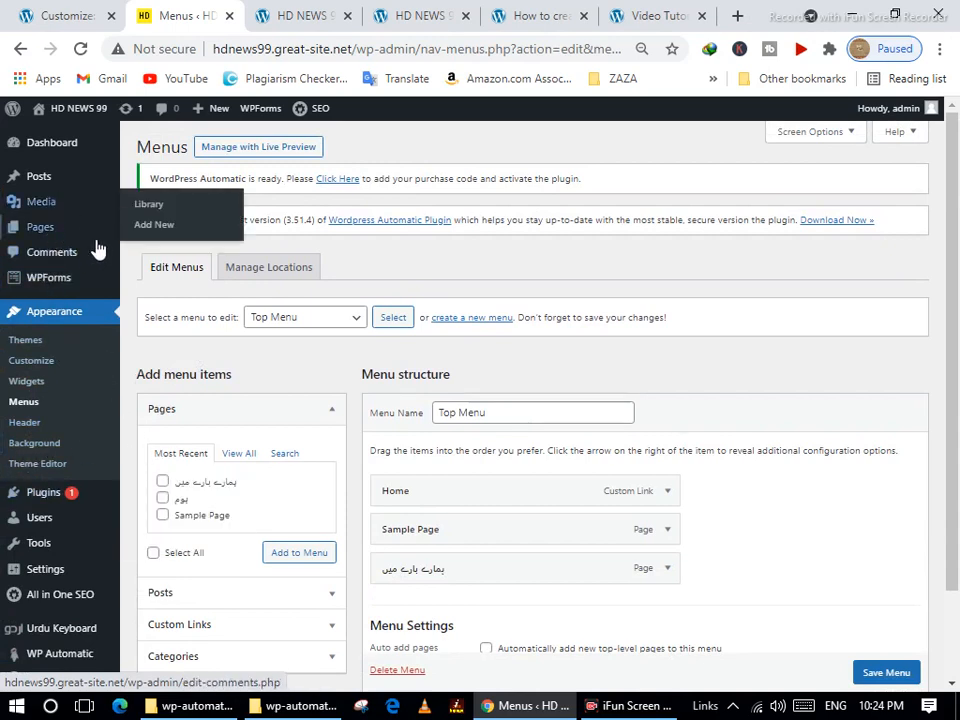
mouse_move(260, 118)
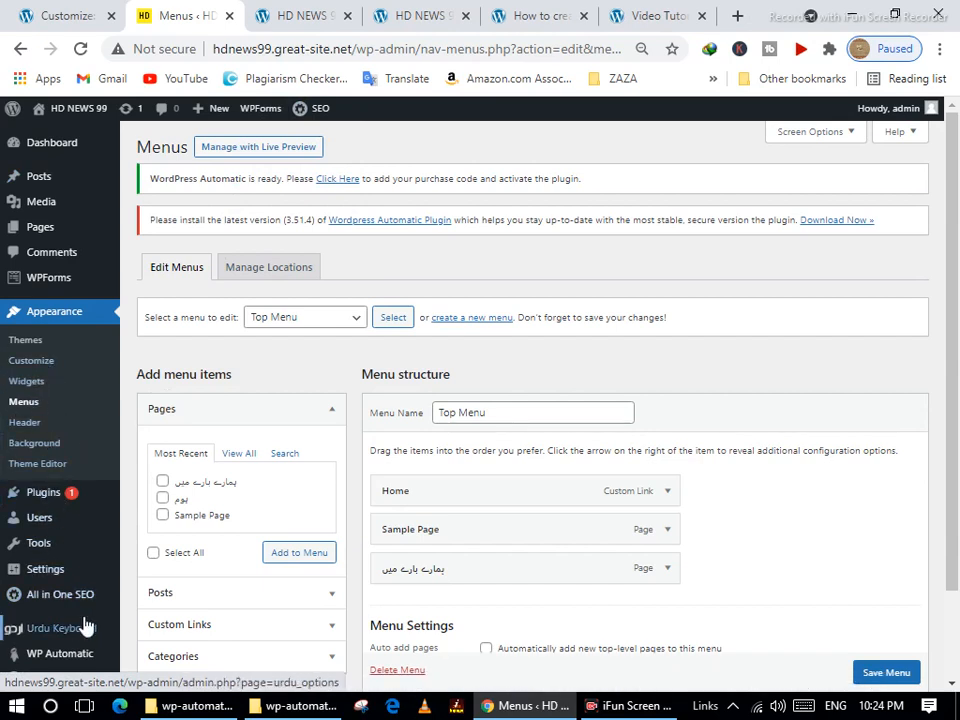
left_click(289, 18)
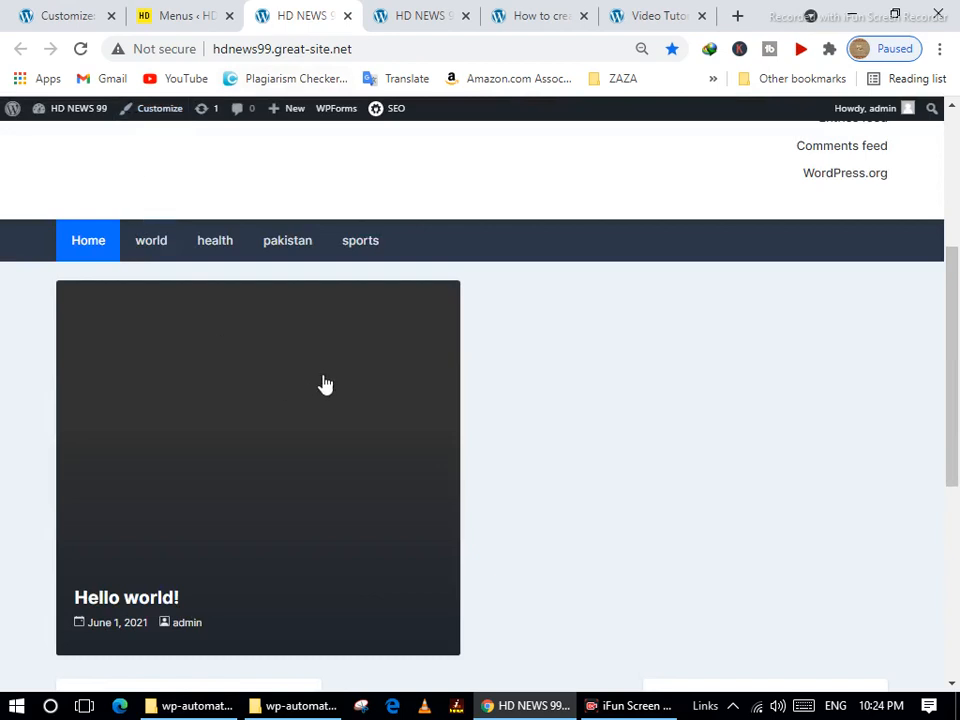
scroll(588, 521, "down", 3)
scroll(588, 521, "down", 2)
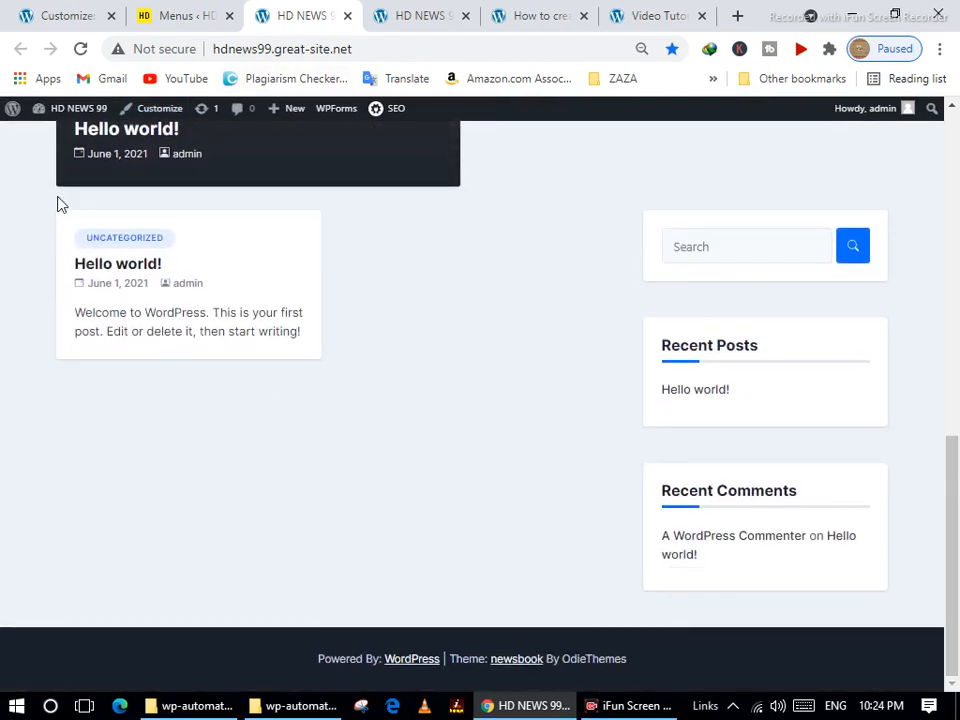
left_click(176, 17)
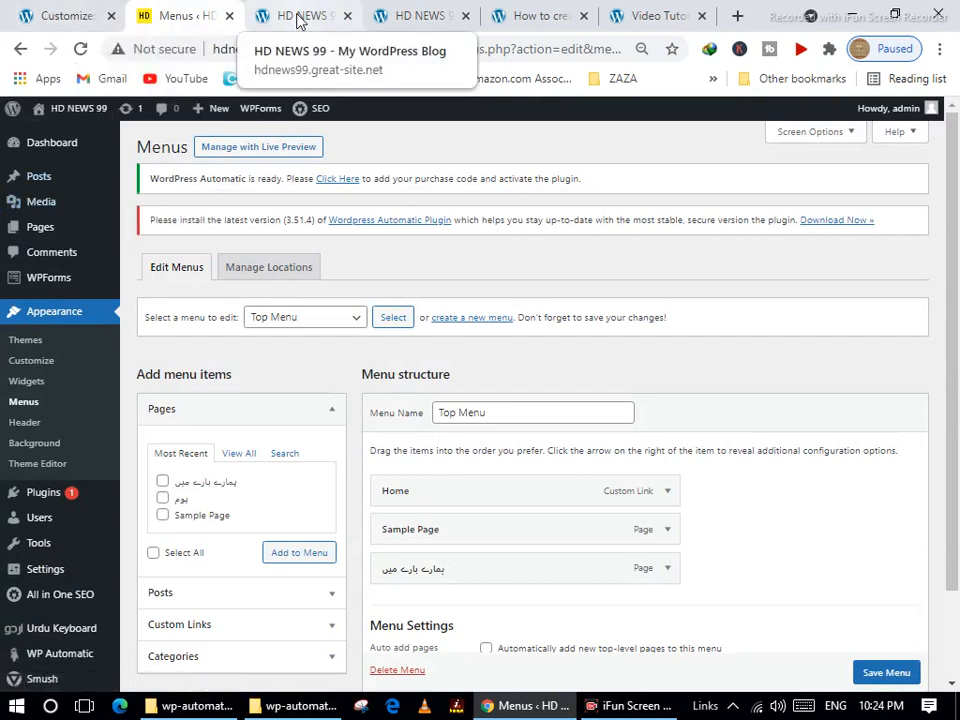
mouse_move(48, 552)
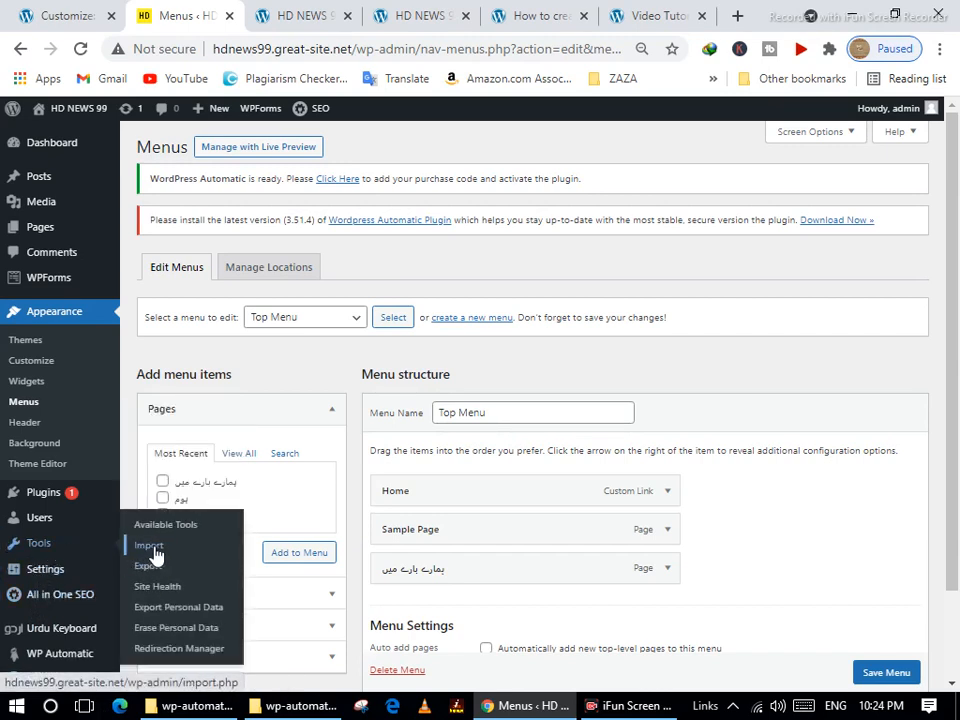
mouse_move(36, 497)
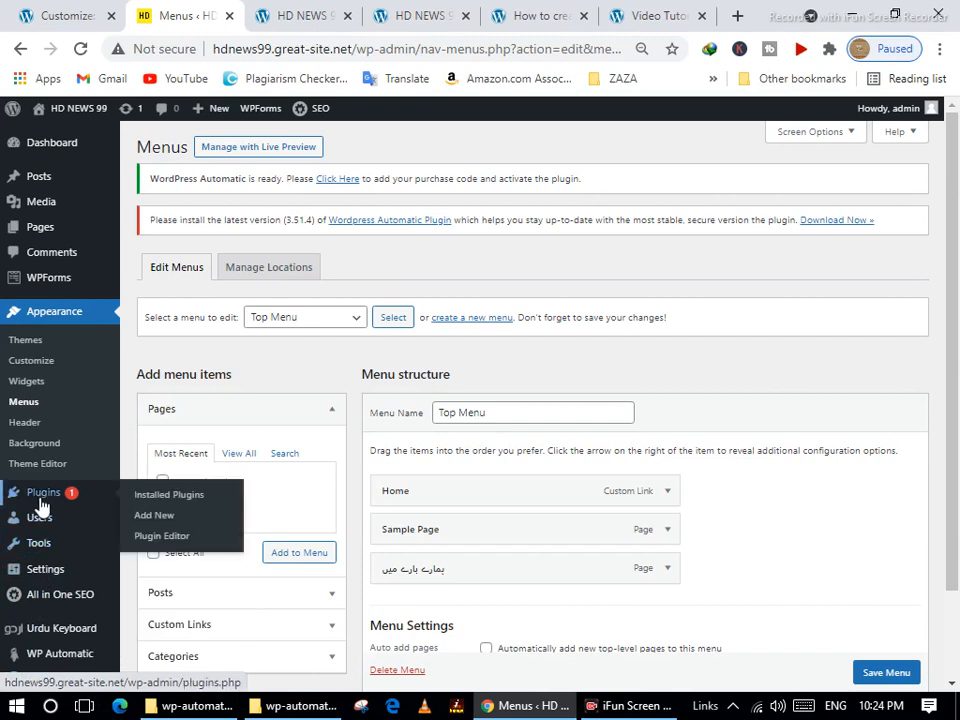
Search the Add Plugins directory for "page builder".
left_click(167, 518)
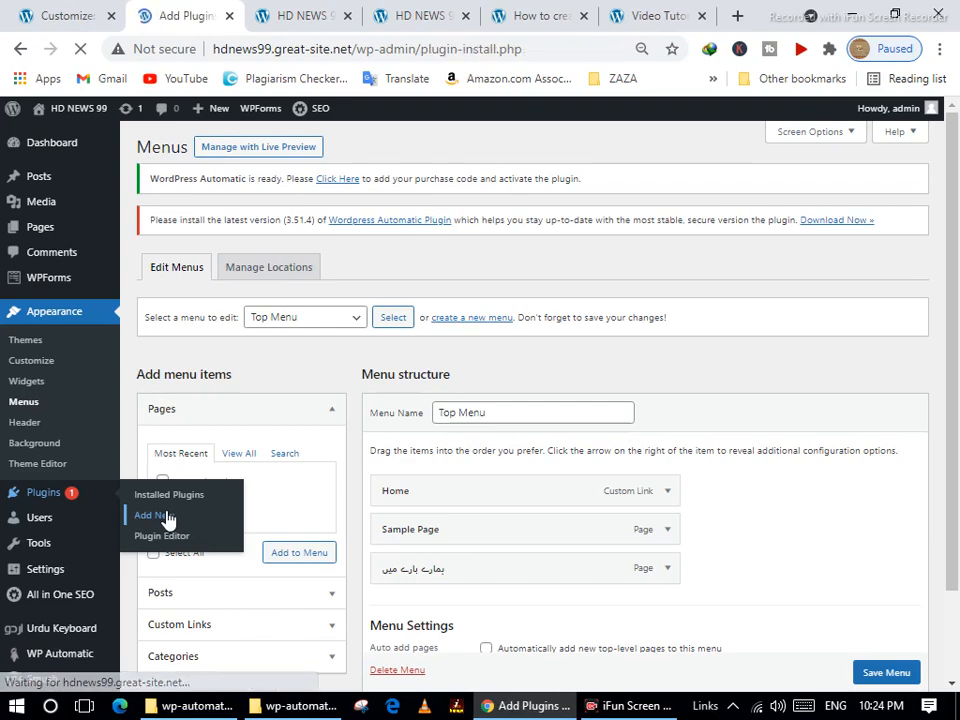
scroll(545, 528, "down", 3)
scroll(555, 541, "down", 2)
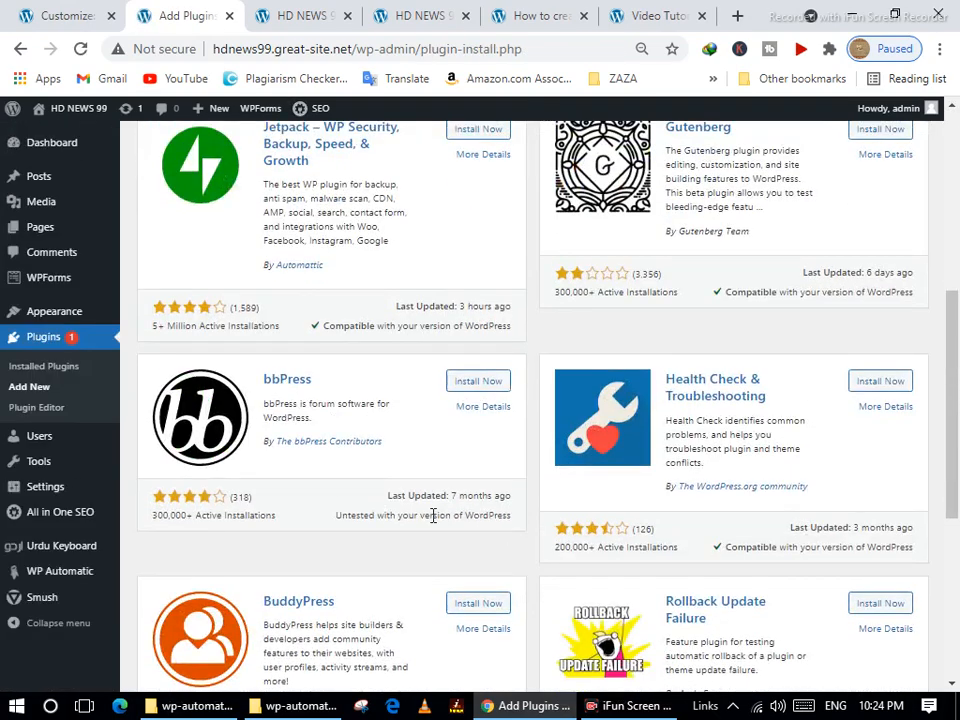
scroll(508, 531, "up", 5)
left_click(768, 172)
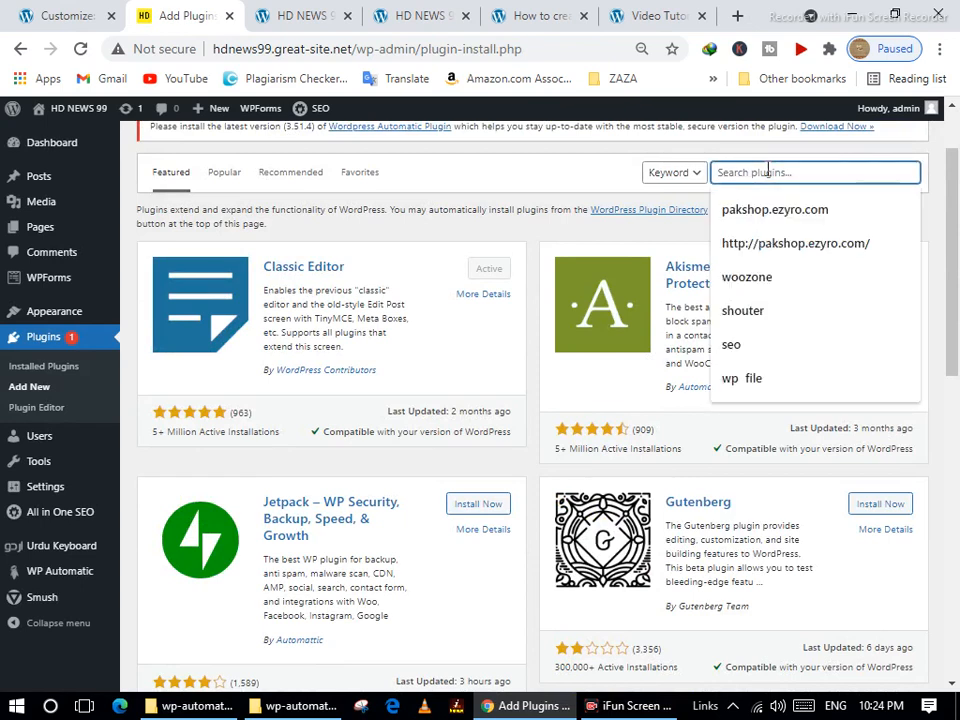
type("i")
key("BackSpace")
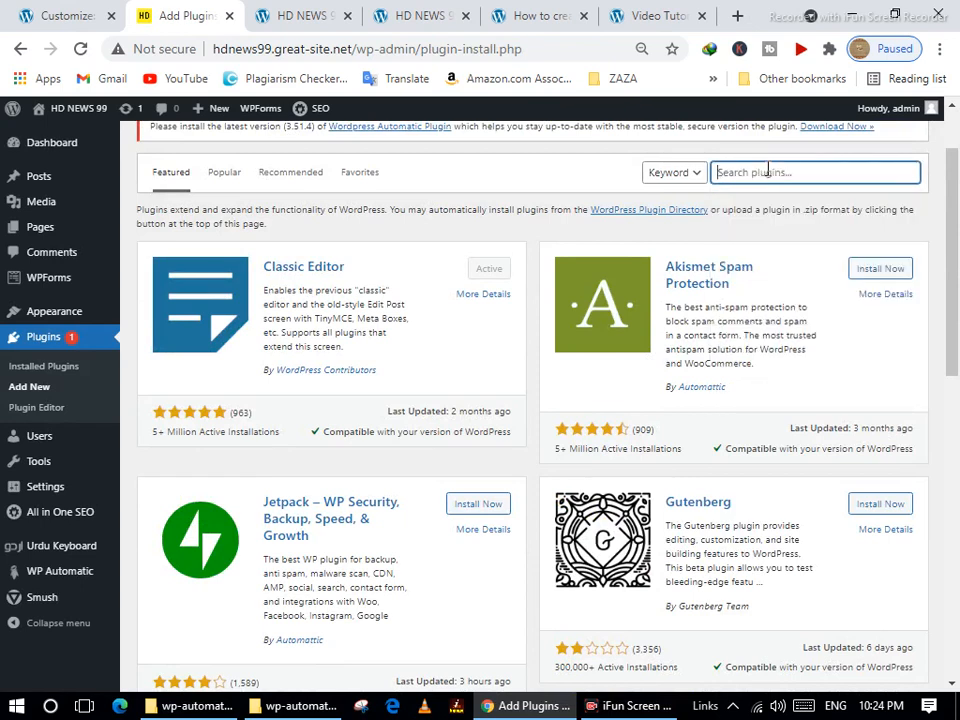
type("pa")
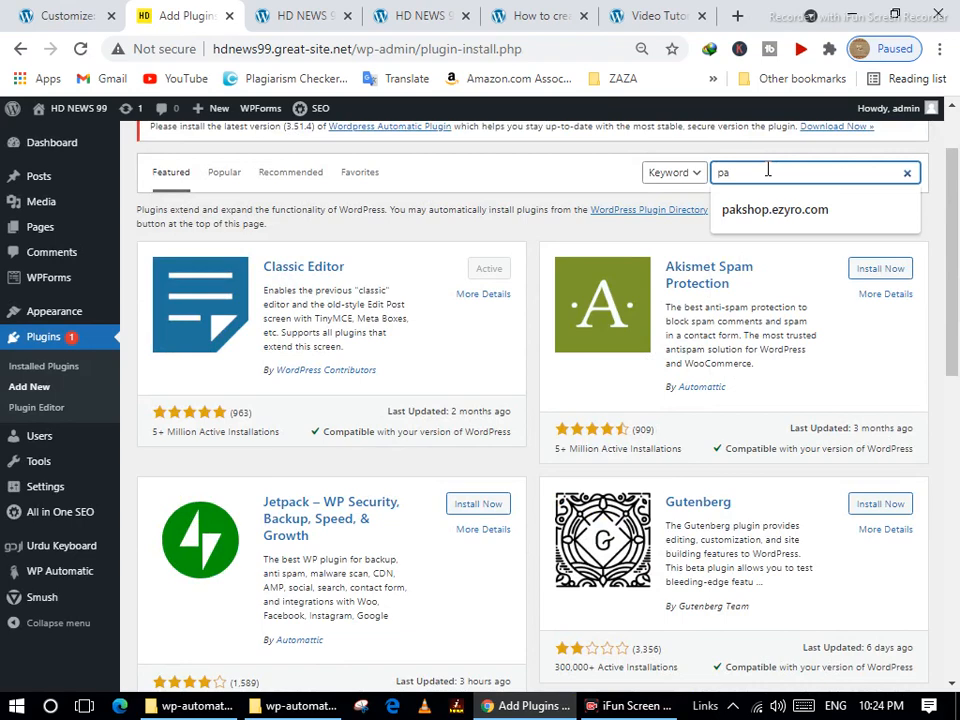
type("ge builde")
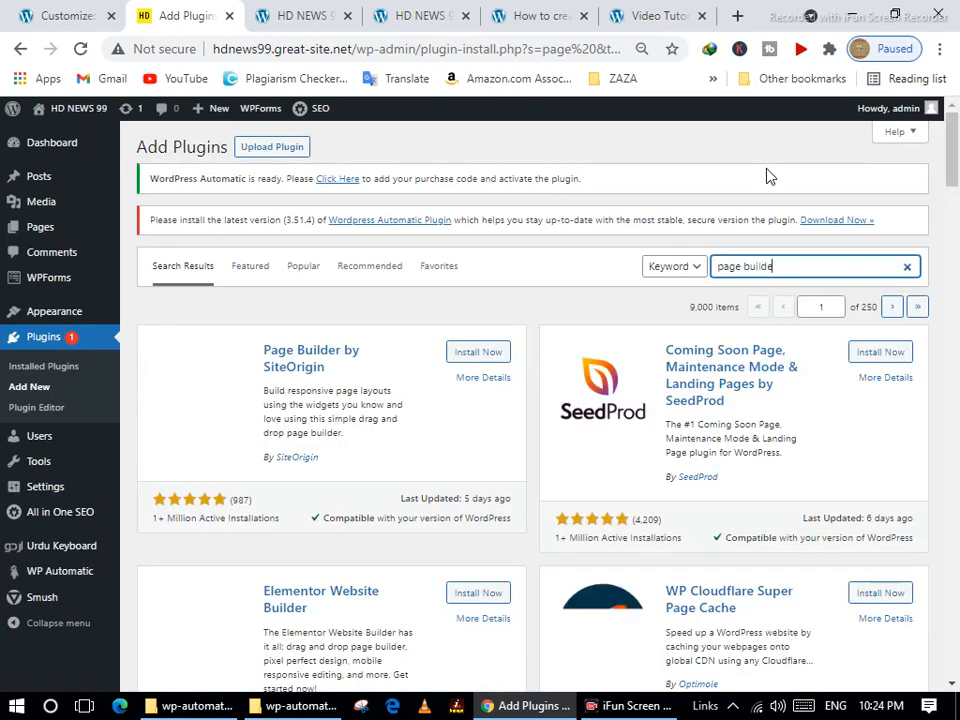
type("r")
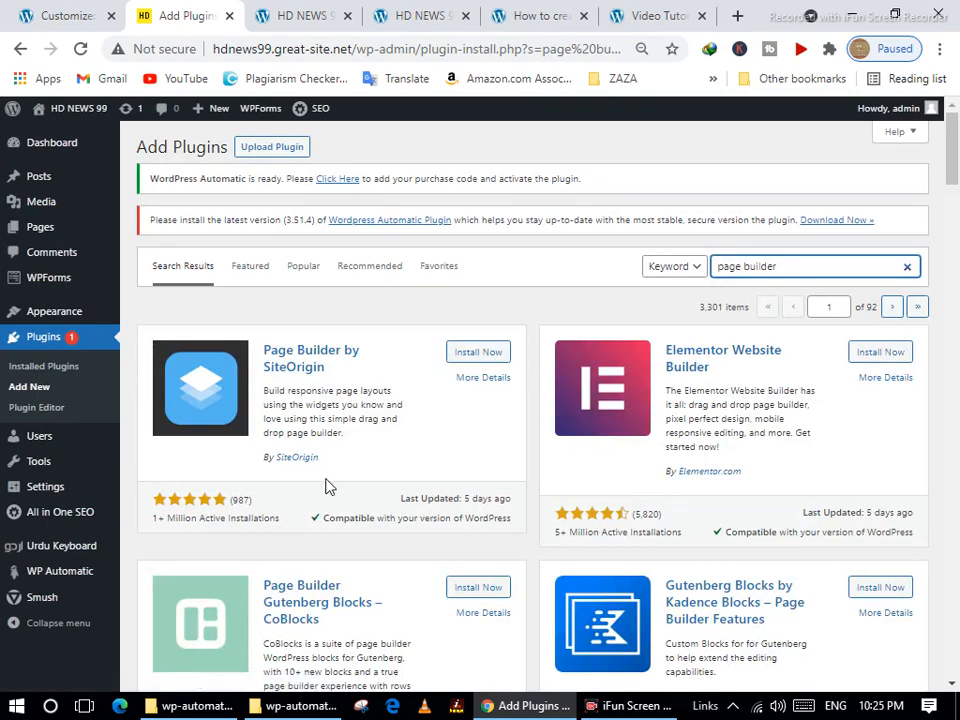
scroll(422, 458, "down", 4)
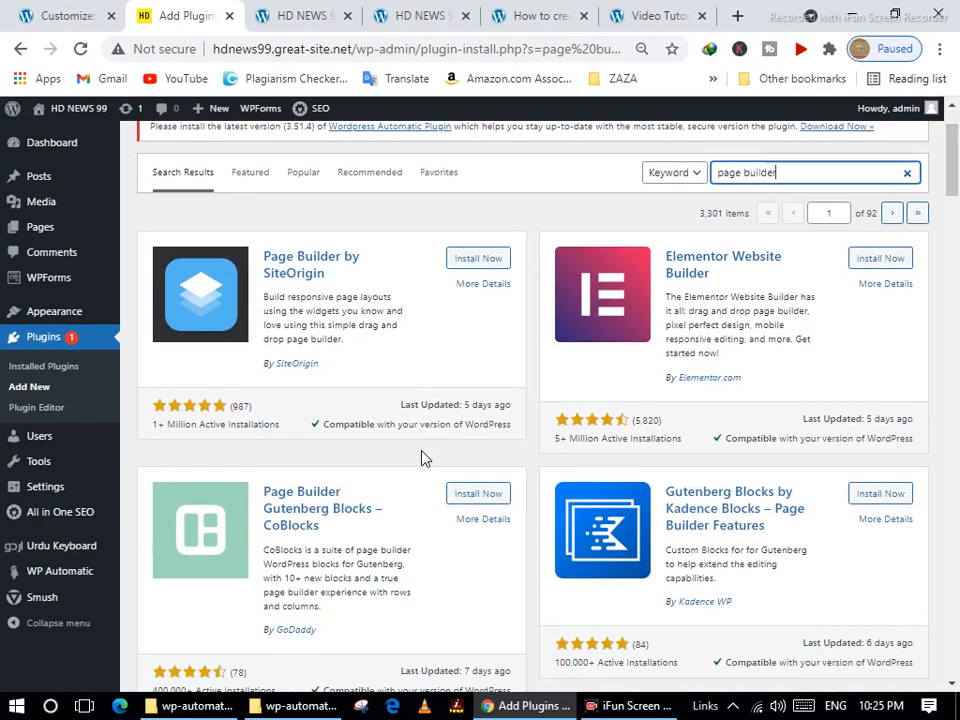
scroll(622, 619, "down", 4)
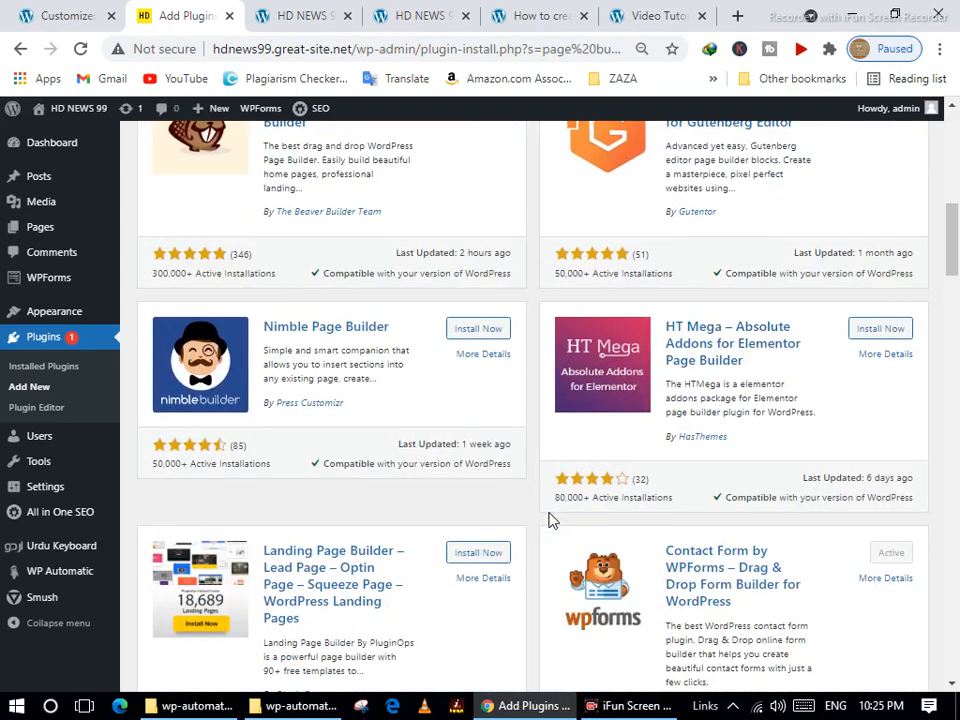
scroll(551, 520, "down", 1)
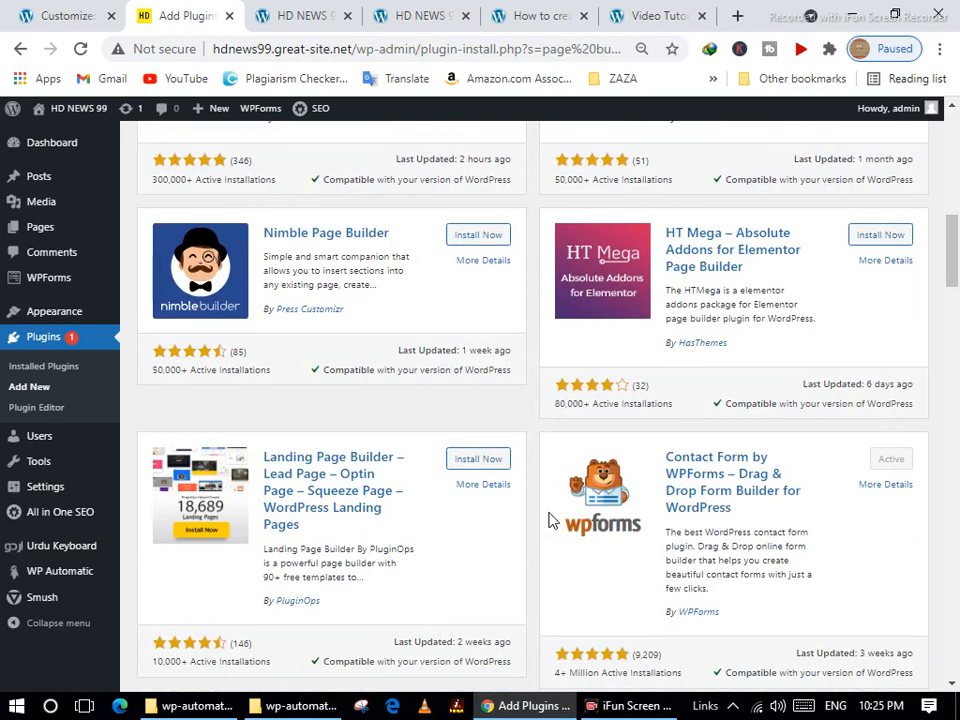
scroll(551, 520, "down", 4)
scroll(551, 520, "down", 1)
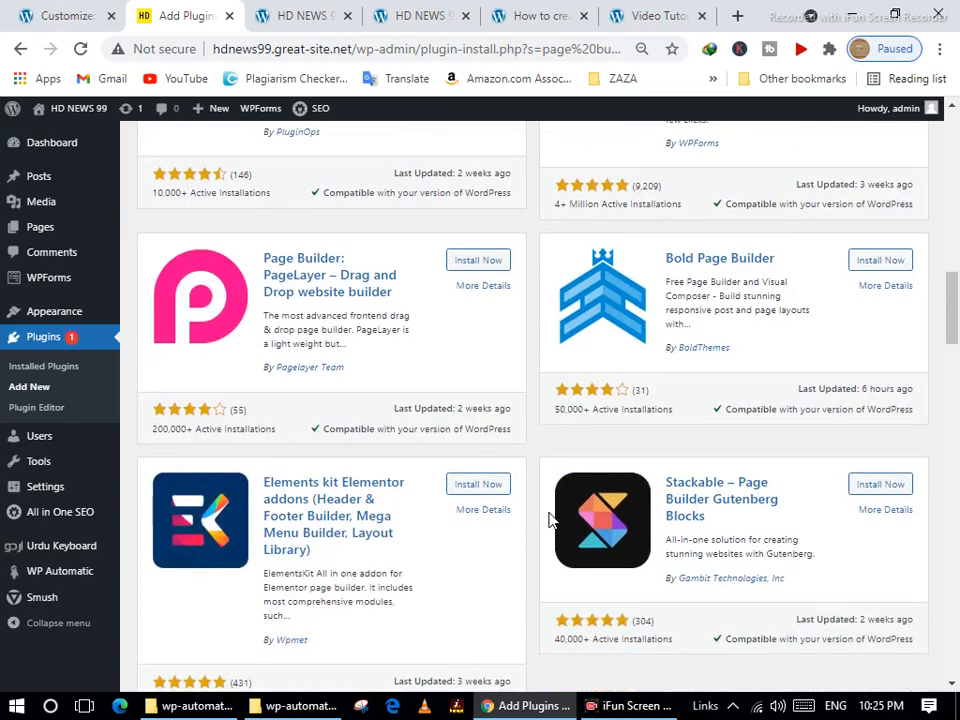
scroll(551, 520, "down", 3)
scroll(551, 520, "down", 1)
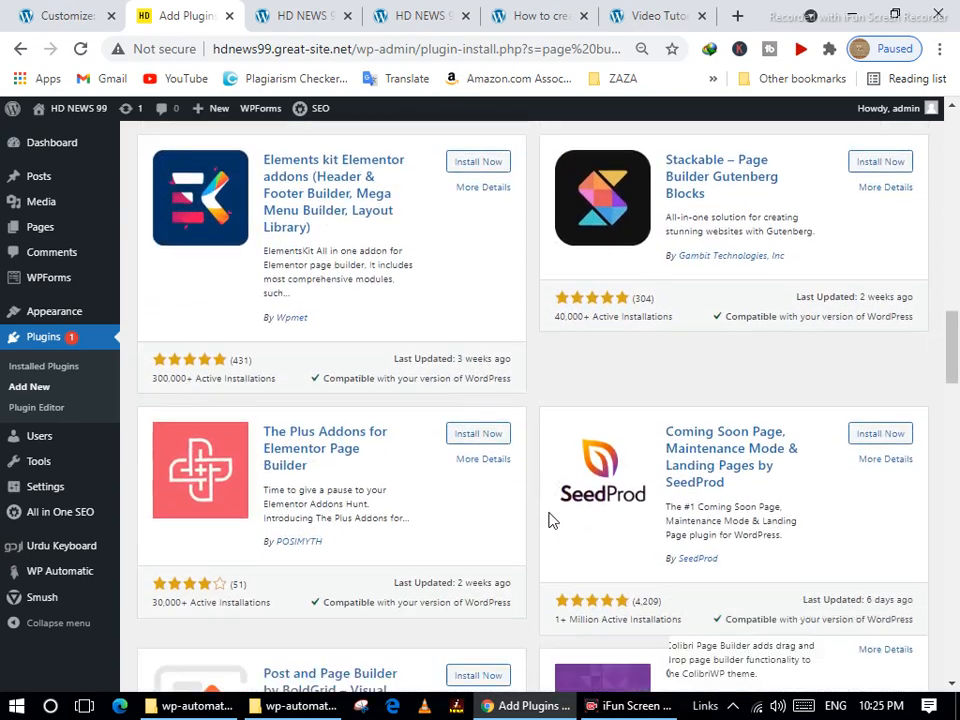
scroll(551, 520, "down", 6)
scroll(549, 519, "down", 1)
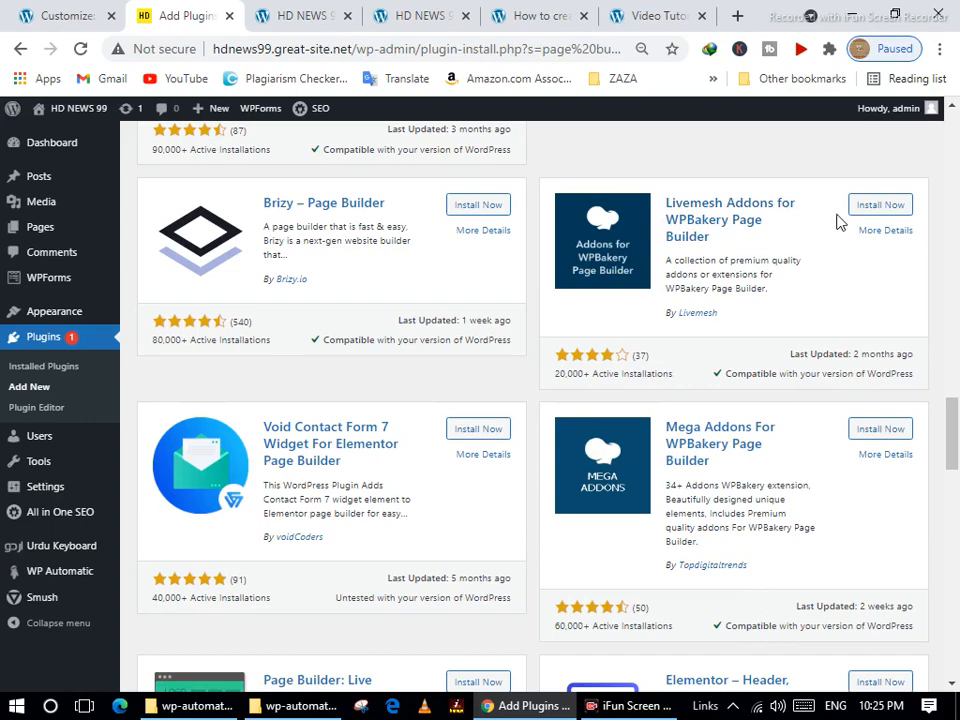
scroll(797, 364, "down", 3)
scroll(797, 366, "up", 2)
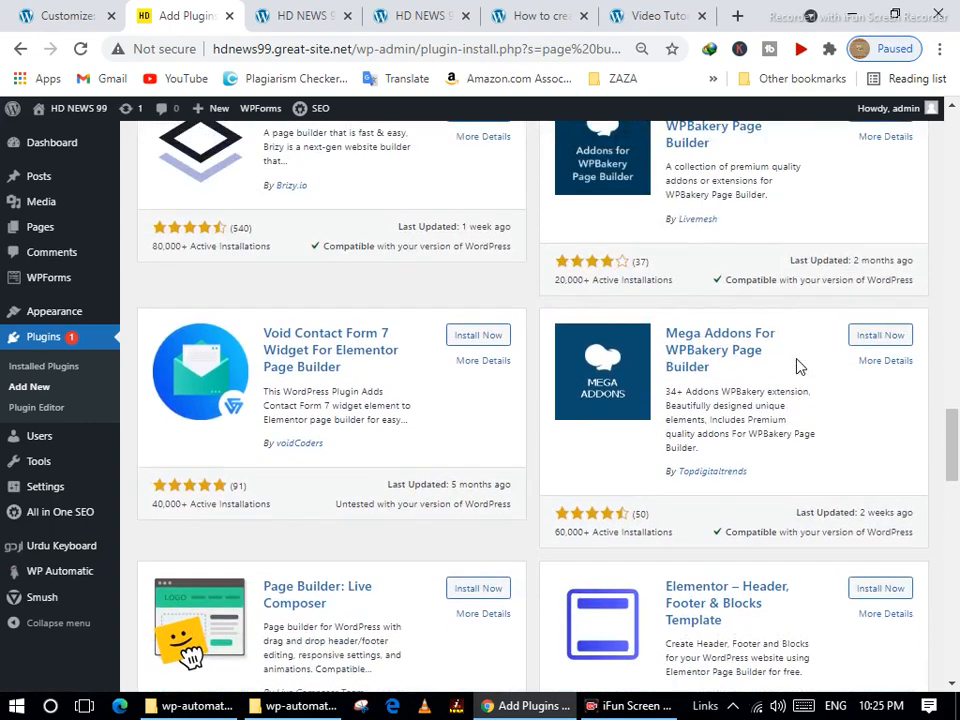
scroll(798, 366, "up", 1)
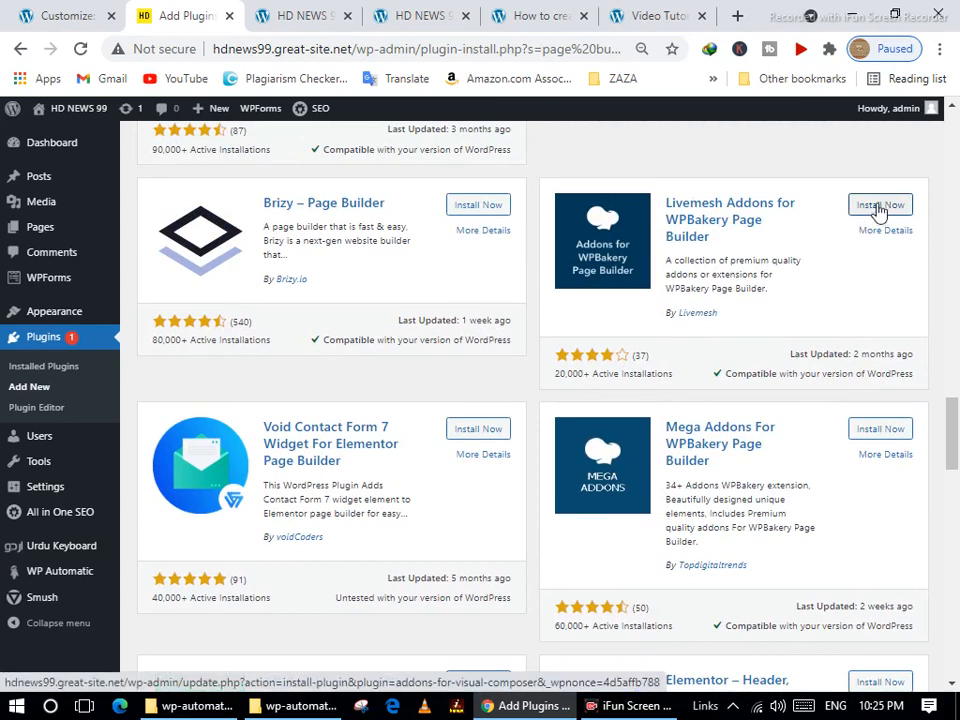
Install Livemesh Addons for WPBakery Page Builder in a new tab, install Mega Addons, and view the Livemesh result.
right_click(878, 211)
left_click(872, 215)
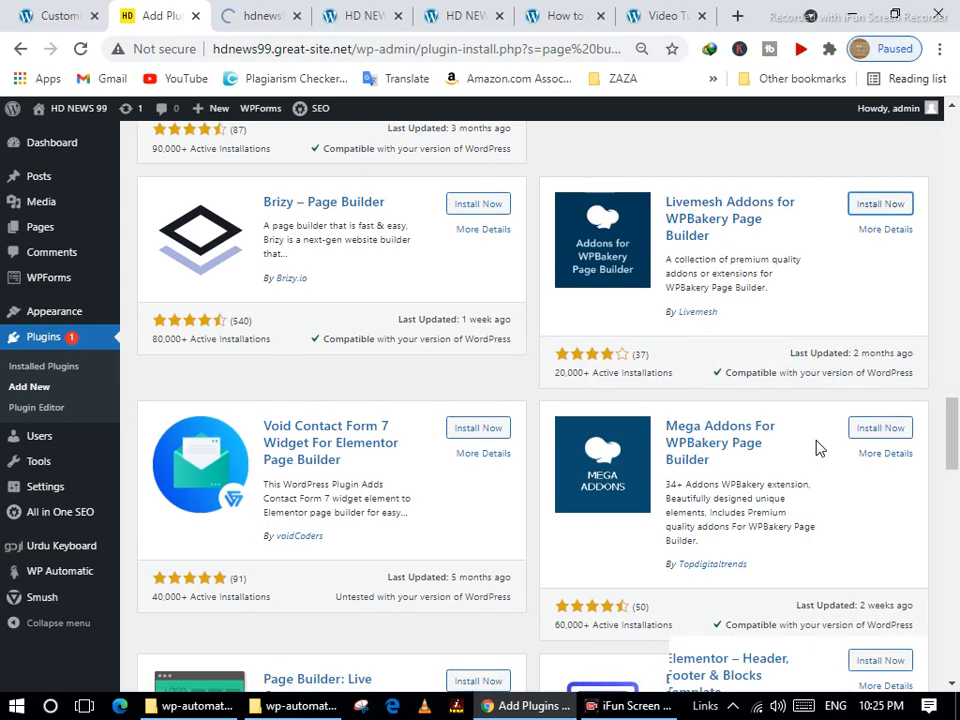
scroll(816, 447, "down", 3)
scroll(816, 449, "down", 2)
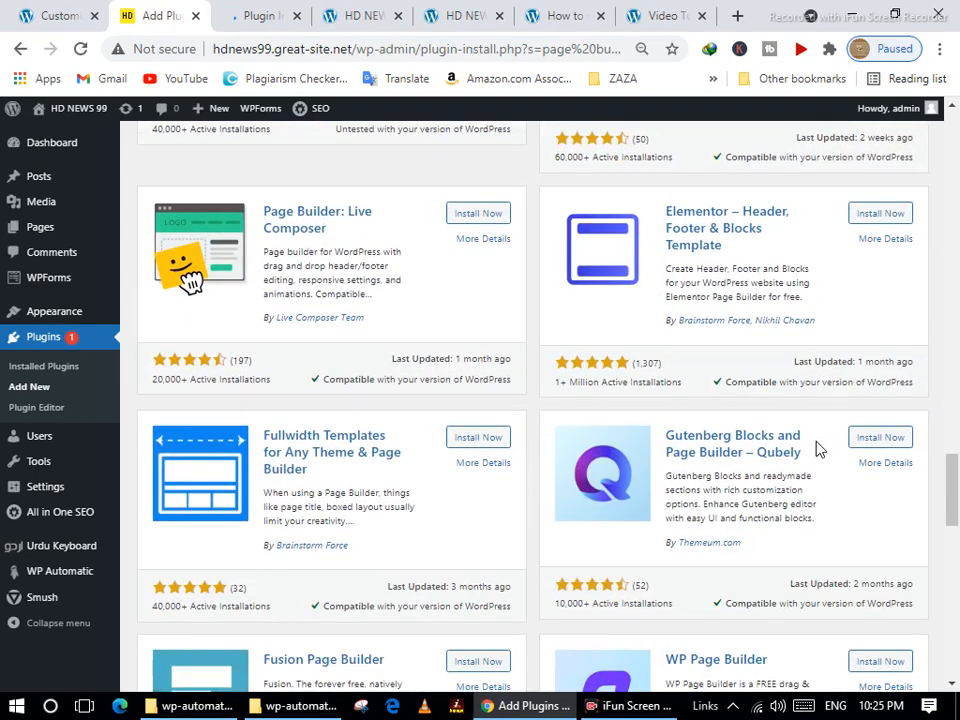
scroll(816, 449, "down", 3)
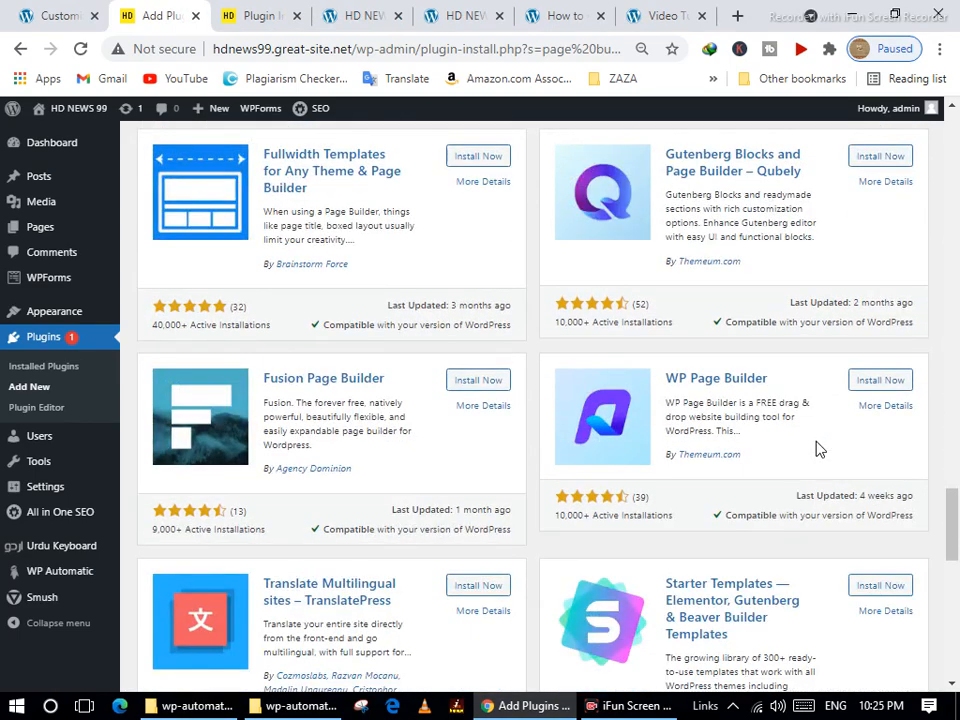
scroll(816, 449, "up", 6)
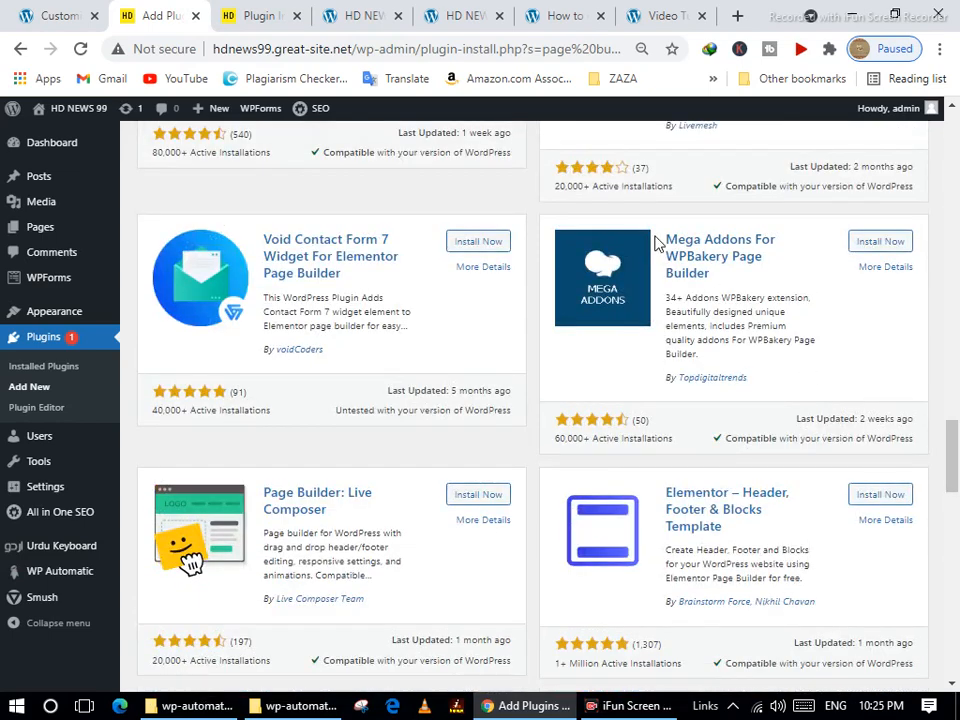
left_click(884, 243)
left_click(255, 15)
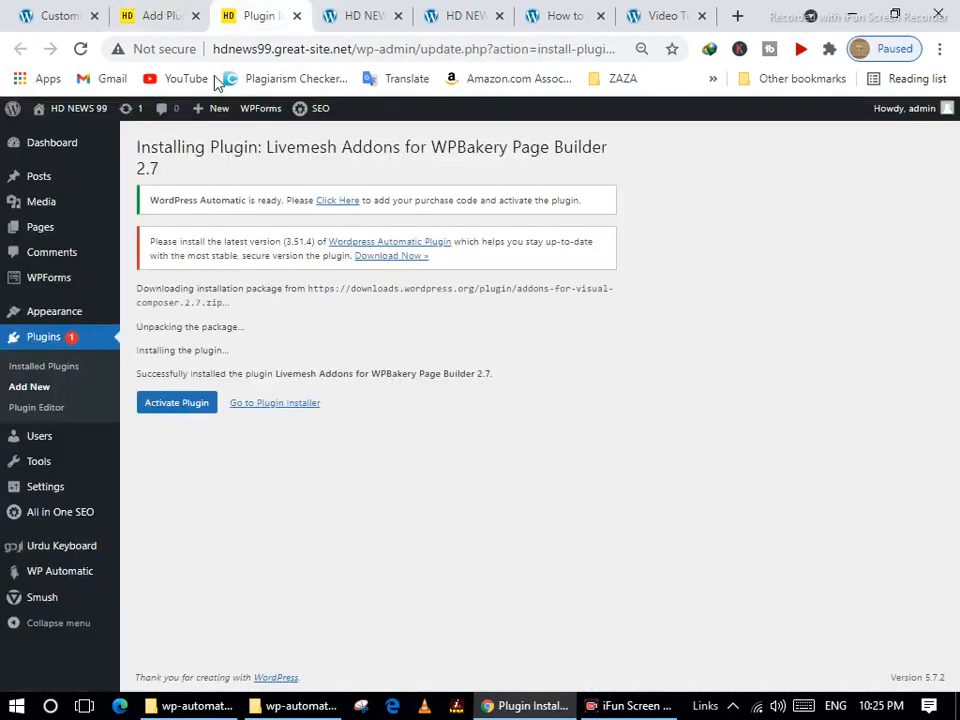